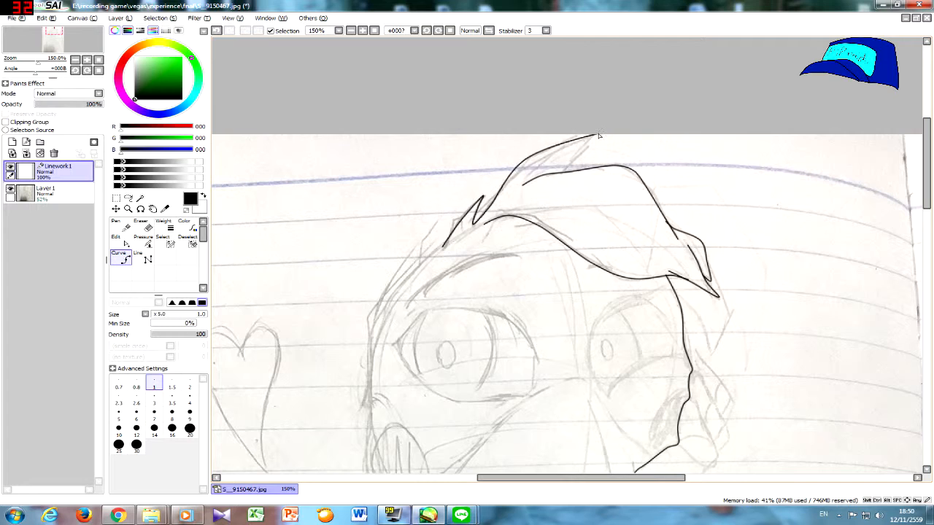
# - Trace the tip and underside of the hair tuft at the top of the head with the Curve tool
pyautogui.click(611, 143)
pyautogui.click(588, 151)
pyautogui.doubleClick(561, 172)
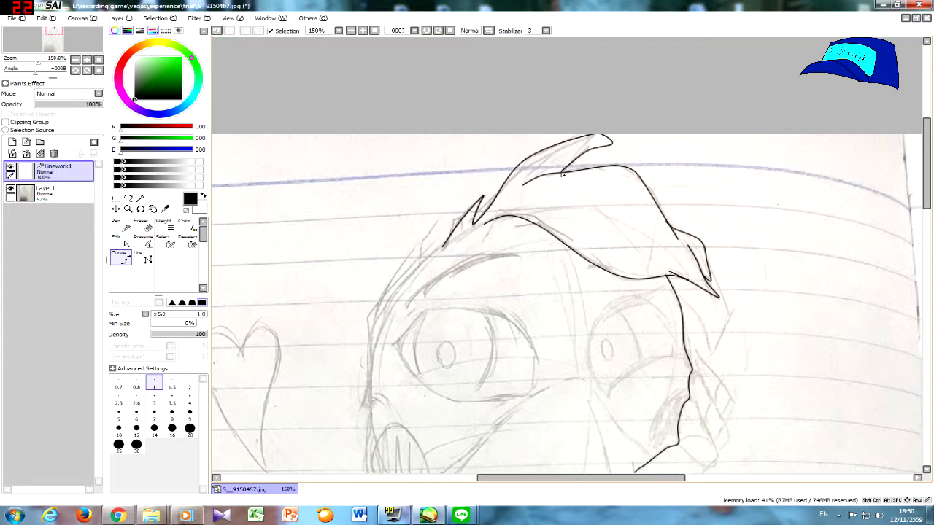
pyautogui.moveTo(620, 154); pyautogui.dragTo(631, 151)
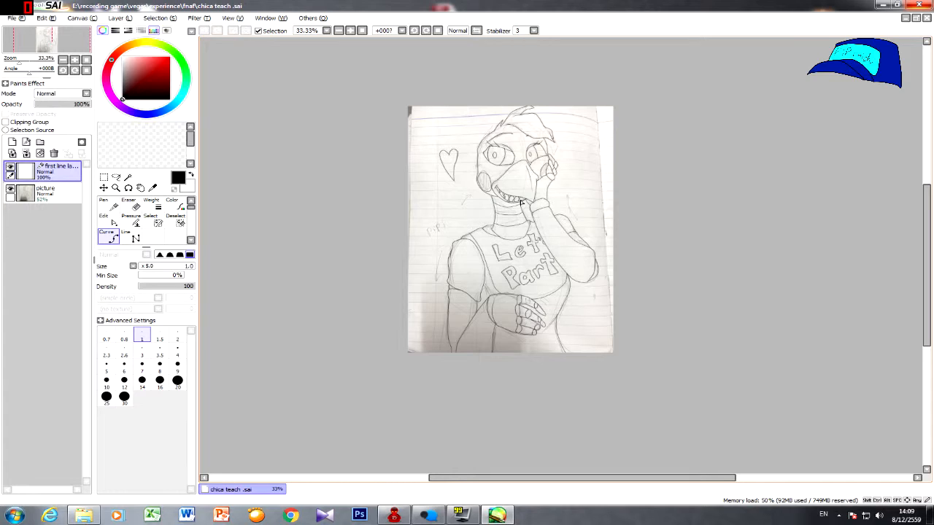
# - Examine the traced line art over the sketch, from the whole figure to the shoulder, shirt lettering and raised arm
pyautogui.scroll(-1, 486, 230)
pyautogui.scroll(5, 487, 230)
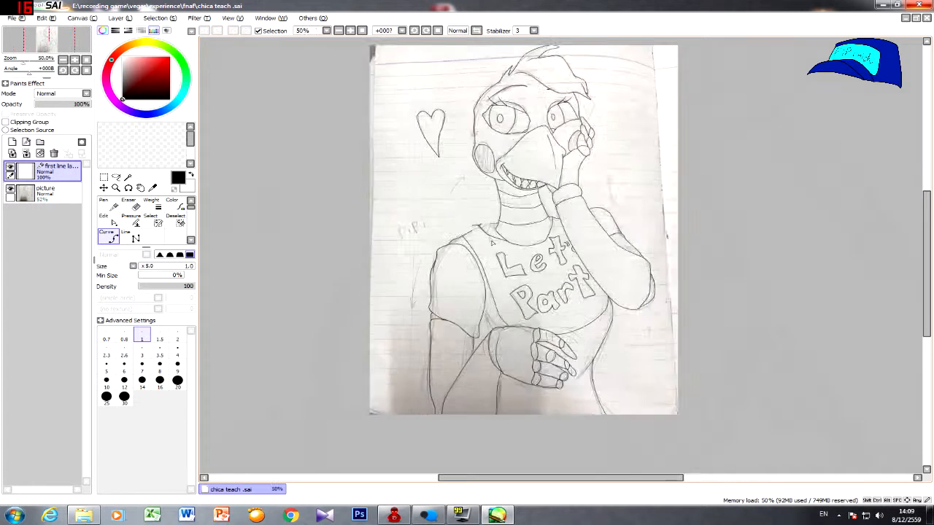
pyautogui.scroll(-6, 562, 237)
pyautogui.scroll(2, 562, 237)
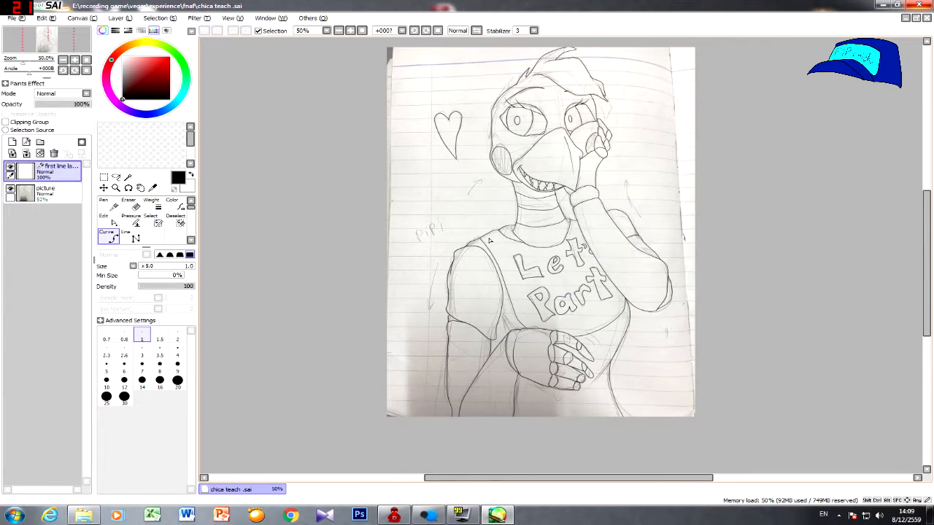
pyautogui.scroll(3, 562, 237)
pyautogui.doubleClick(392, 239)
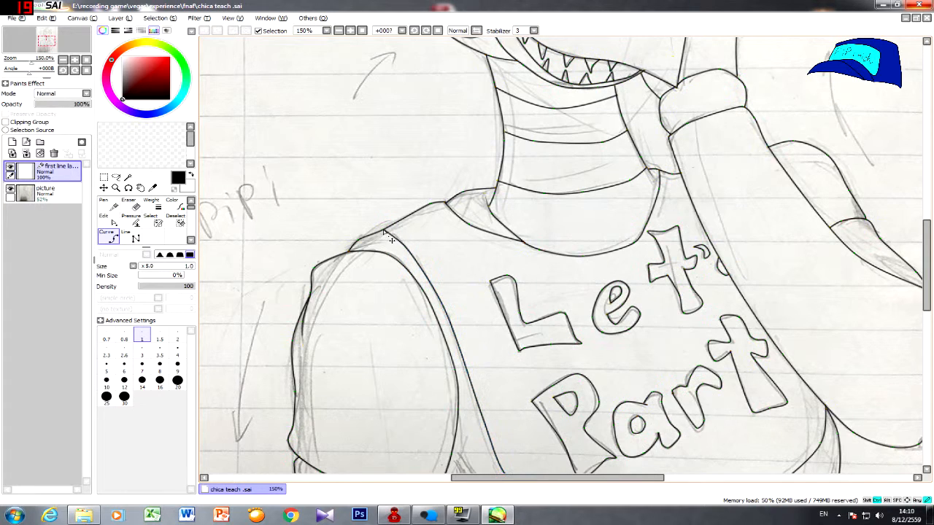
pyautogui.scroll(-3, 392, 240)
pyautogui.scroll(2, 465, 299)
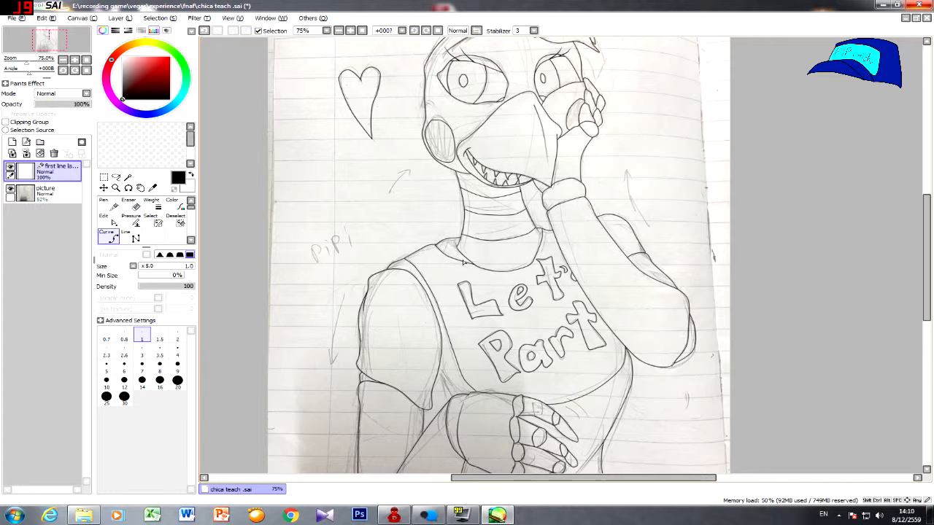
pyautogui.scroll(-3, 537, 273)
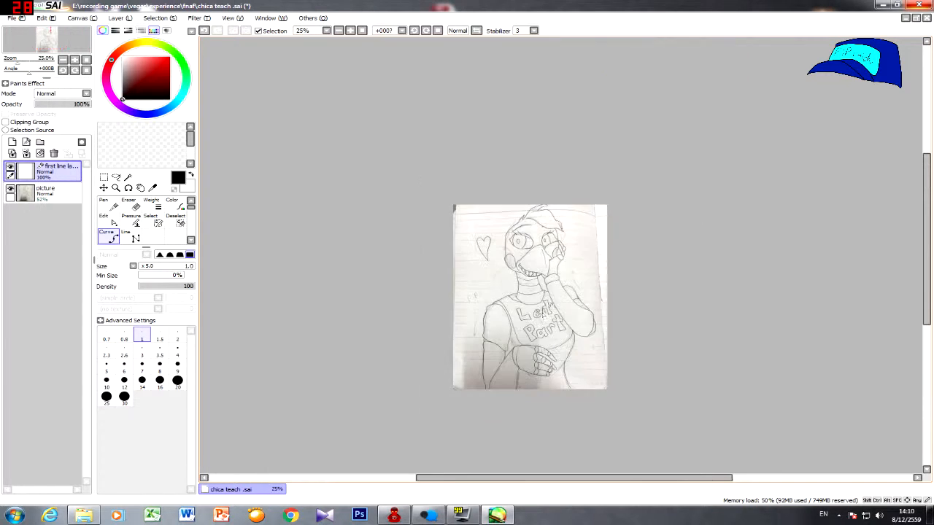
pyautogui.scroll(3, 552, 328)
pyautogui.scroll(-3, 552, 328)
pyautogui.scroll(3, 552, 328)
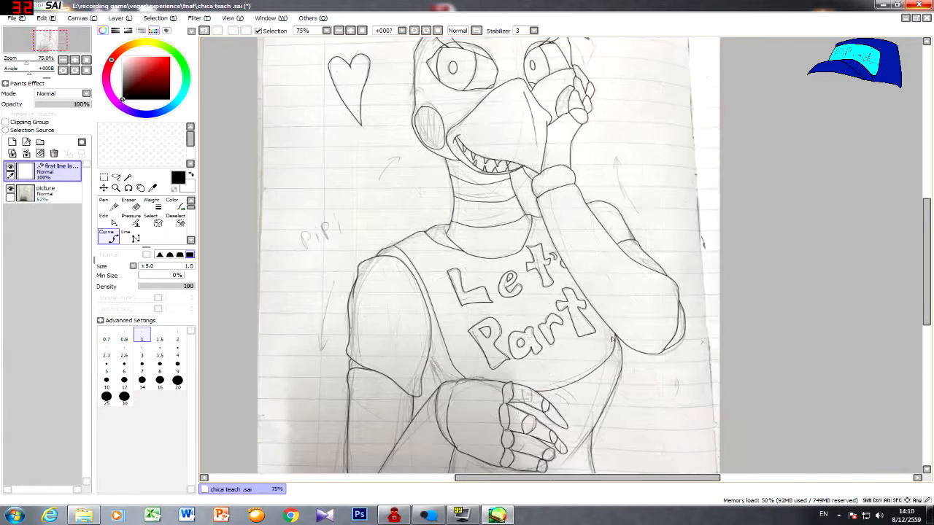
pyautogui.moveTo(929, 217); pyautogui.dragTo(929, 245)
pyautogui.scroll(-2, 635, 237)
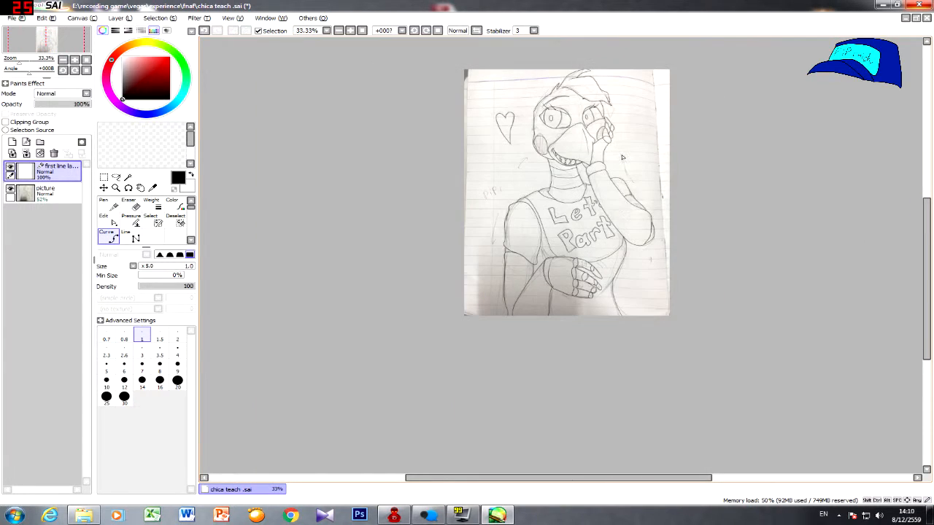
pyautogui.scroll(-2, 614, 142)
pyautogui.scroll(1, 625, 116)
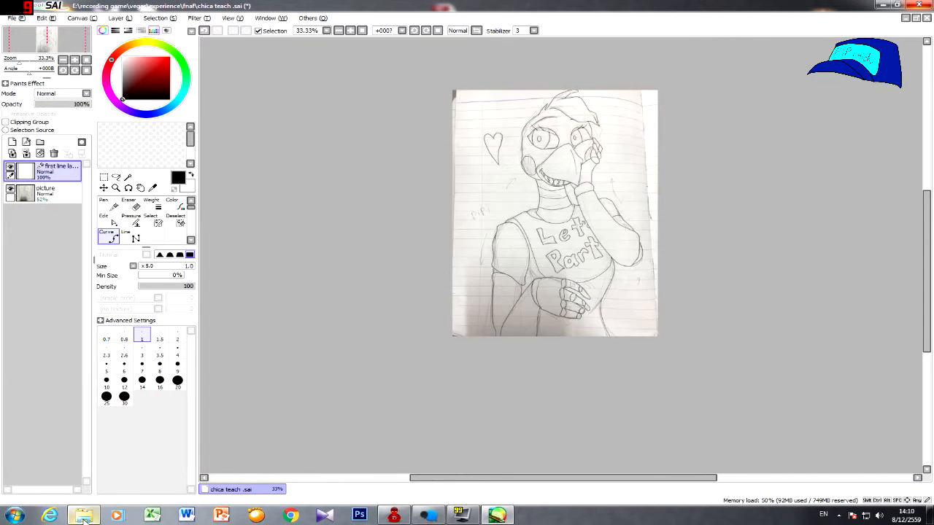
pyautogui.moveTo(556, 185); pyautogui.dragTo(539, 192)
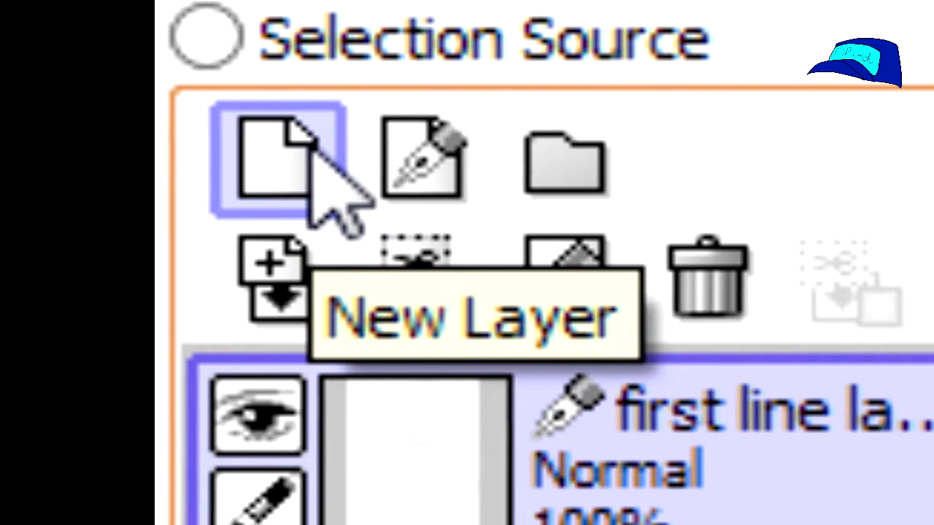
# - Add a new layer named "colour" beneath the picture layer, and return to the first line layer with the Curve tool
pyautogui.click(300, 162)
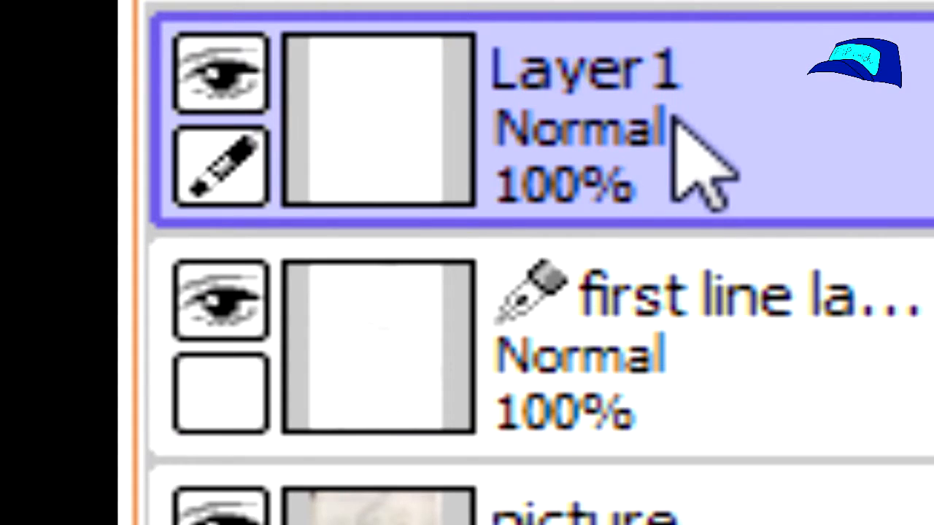
pyautogui.doubleClick(672, 118)
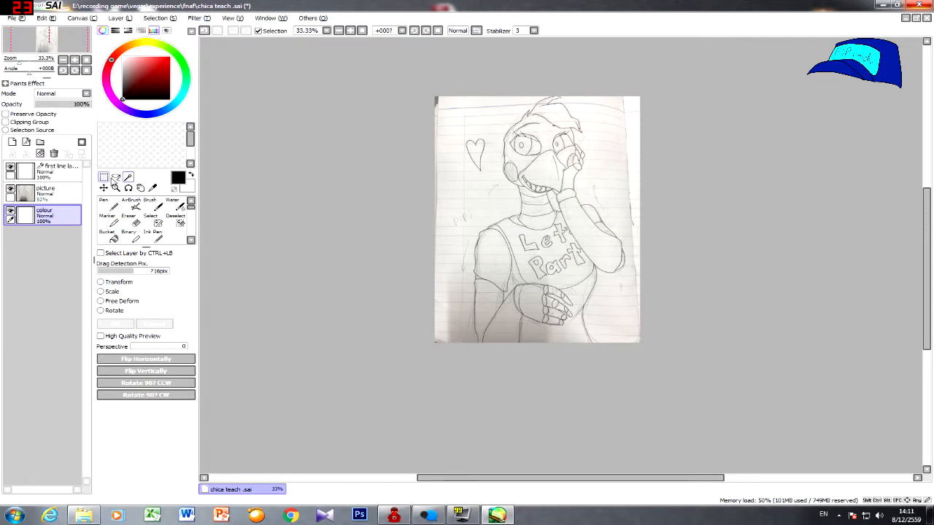
pyautogui.click(55, 169)
pyautogui.click(107, 237)
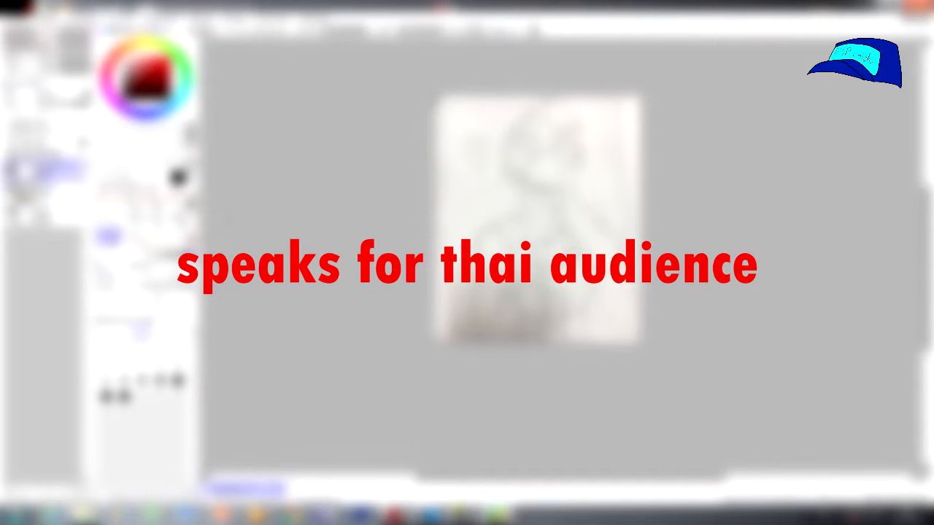
pyautogui.scroll(-2, 487, 131)
pyautogui.scroll(2, 505, 135)
pyautogui.scroll(4, 460, 139)
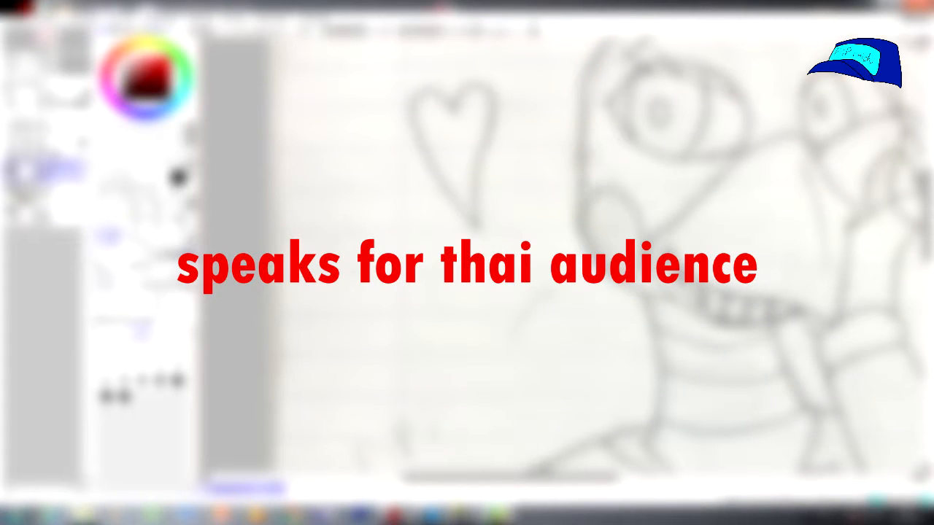
pyautogui.scroll(-4, 510, 255)
pyautogui.scroll(3, 511, 255)
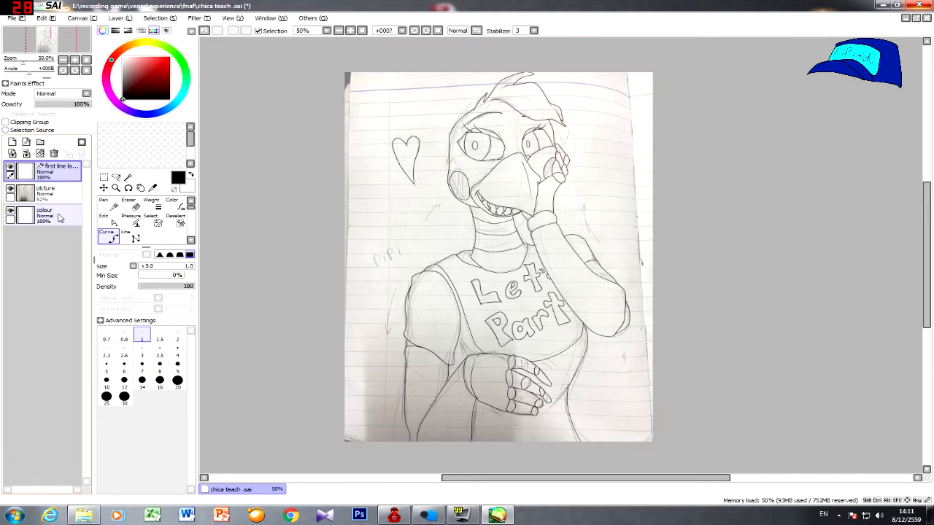
# - Try the colour layer at the top of the layer stack, keeping its name, and return it beneath the picture layer
pyautogui.moveTo(59, 217); pyautogui.dragTo(49, 170)
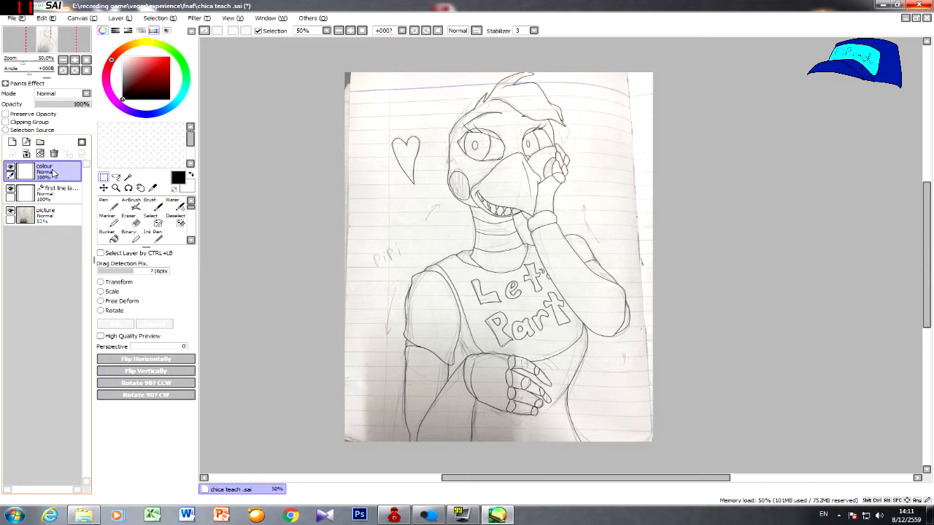
pyautogui.doubleClick(53, 173)
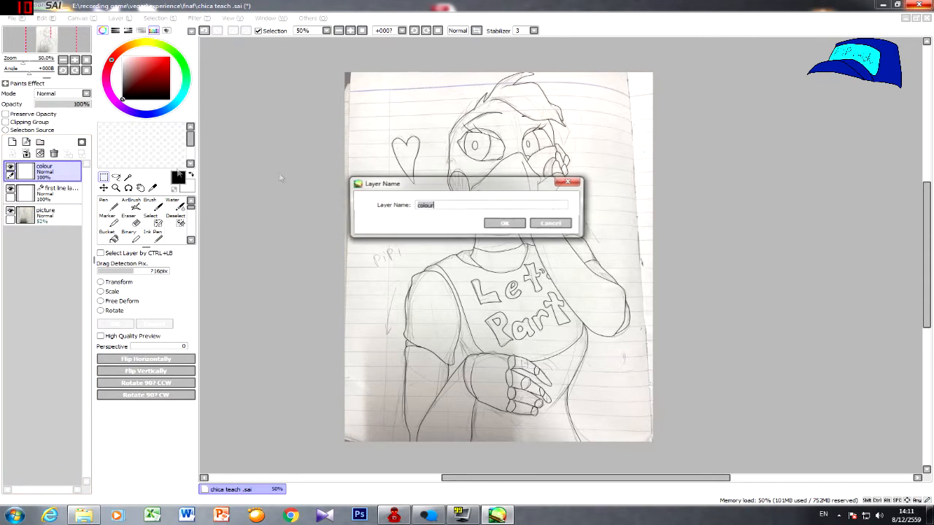
pyautogui.press('Return')
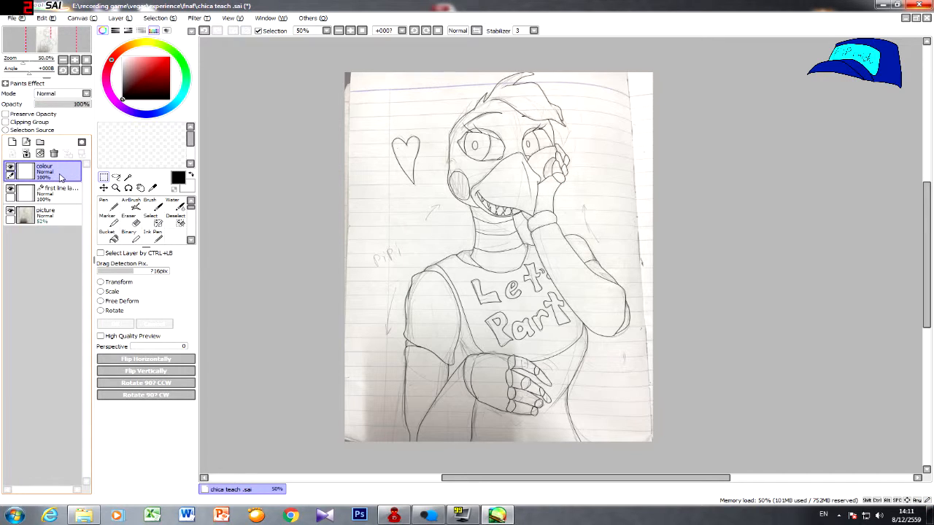
pyautogui.moveTo(59, 174); pyautogui.dragTo(63, 223)
# - Make the colour layer active and set up the Pen with bright yellow at size 500
pyautogui.click(57, 173)
pyautogui.click(128, 178)
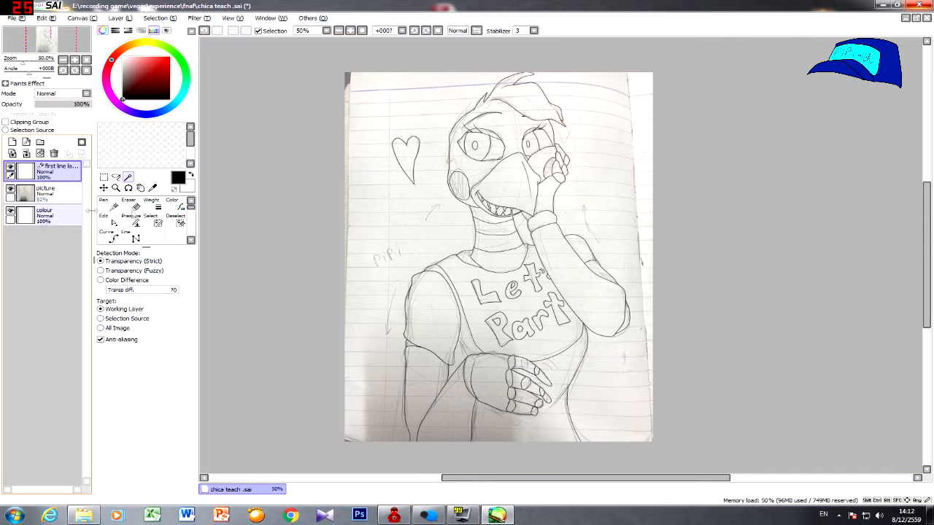
pyautogui.click(44, 213)
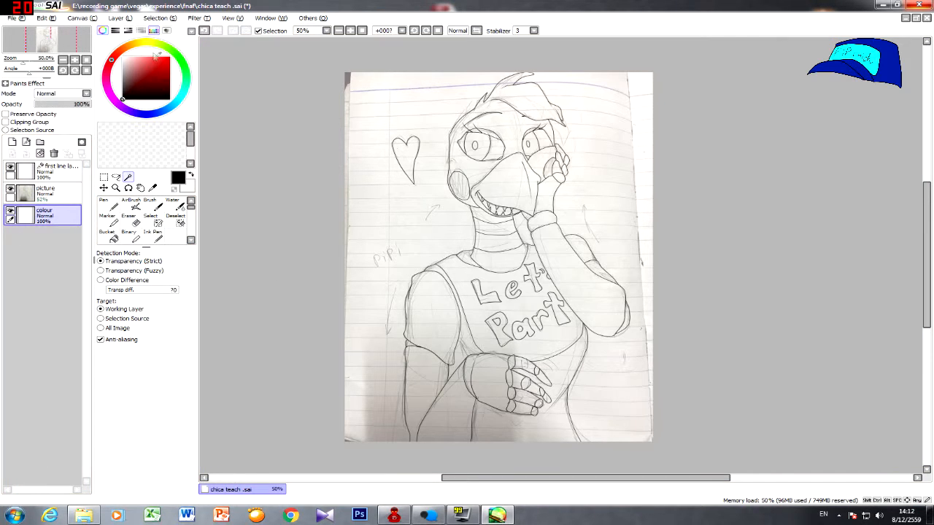
pyautogui.click(145, 43)
pyautogui.click(109, 206)
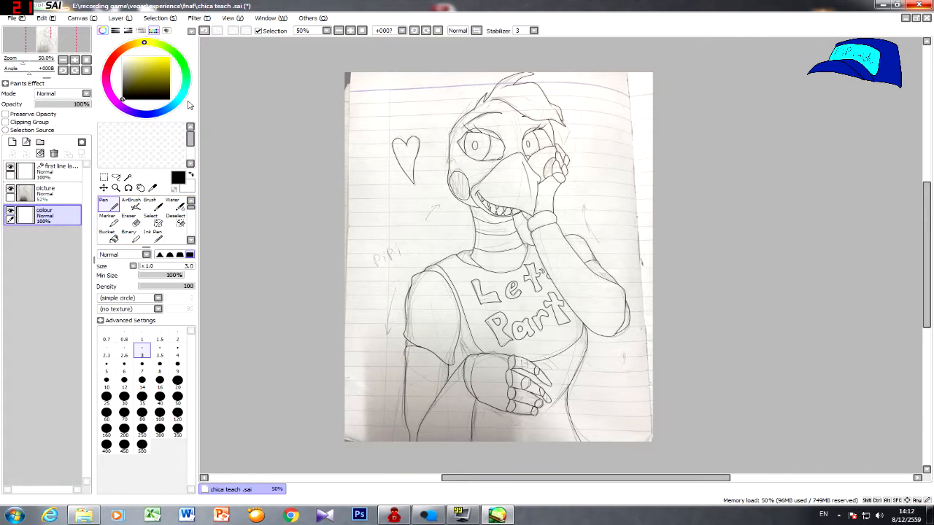
pyautogui.click(169, 57)
pyautogui.click(141, 445)
# - Paint a broad yellow stroke across the character's torso on the colour layer
pyautogui.moveTo(467, 317); pyautogui.dragTo(536, 318)
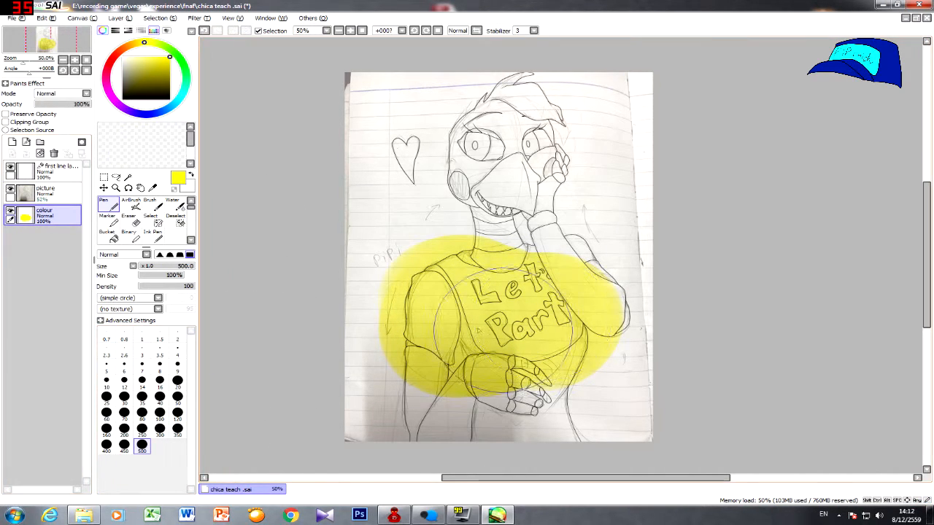
pyautogui.scroll(-1, 449, 328)
pyautogui.scroll(3, 450, 332)
pyautogui.scroll(-2, 453, 338)
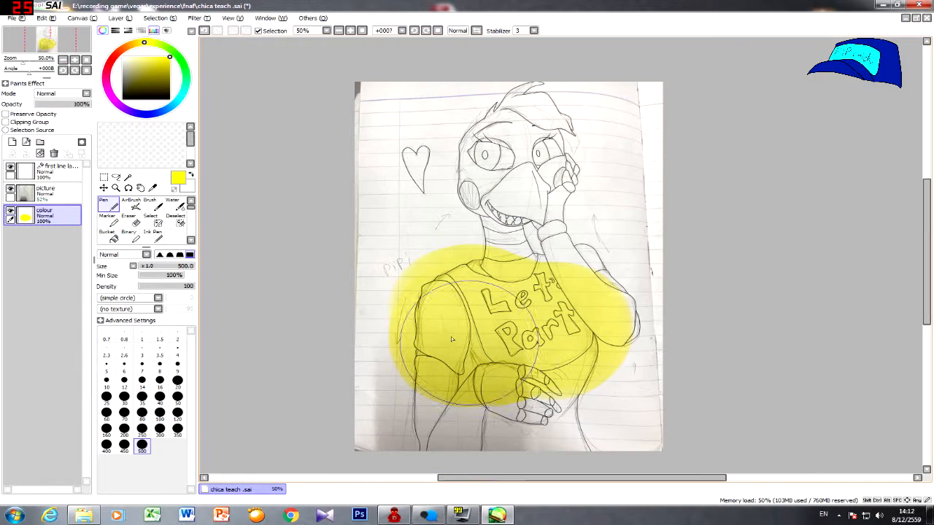
# - Place the painted colour layer above the line layer to cover the lines, and move it back to the bottom
pyautogui.moveTo(51, 224); pyautogui.dragTo(68, 168)
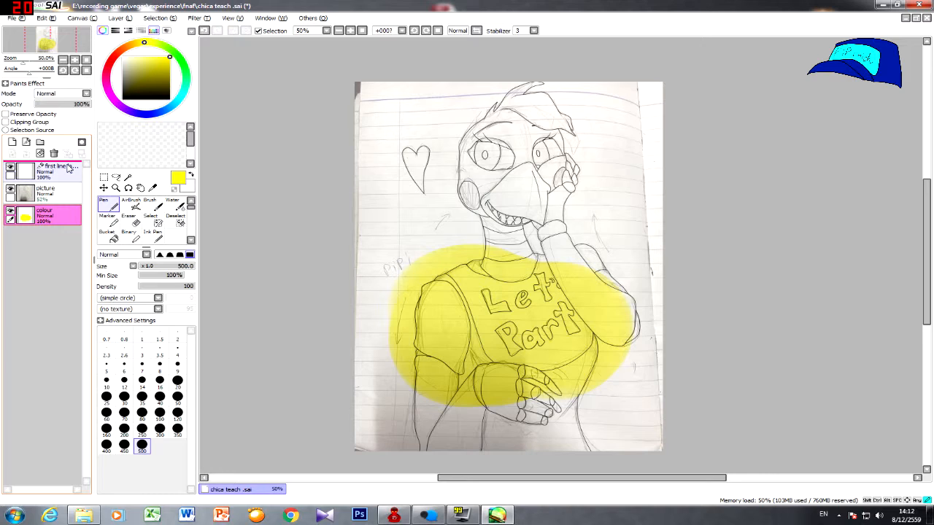
pyautogui.moveTo(68, 167); pyautogui.dragTo(68, 169)
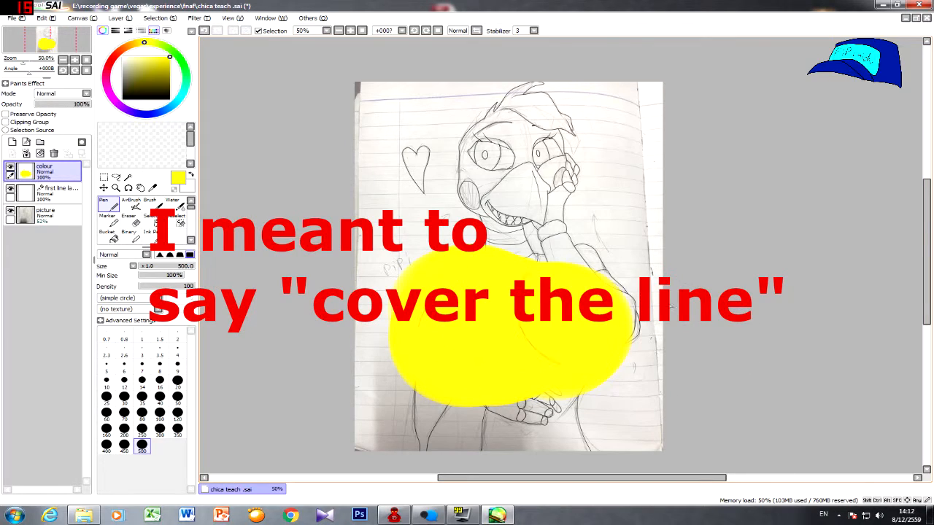
pyautogui.moveTo(44, 172)
pyautogui.mouseDown()
pyautogui.moveTo(60, 238)
pyautogui.moveTo(60, 227)
pyautogui.mouseUp()
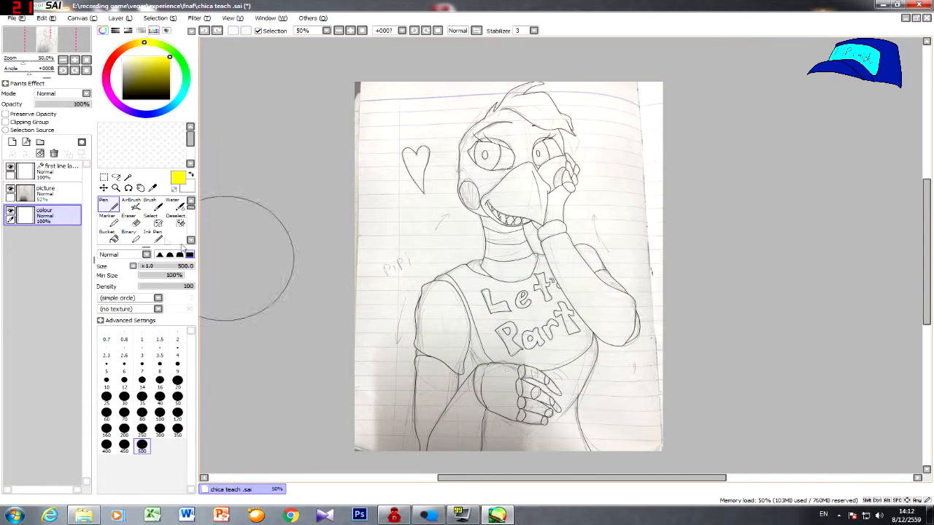
# - Move the picture layer to the bottom of the layer stack, beneath the colour layer, and hide it
pyautogui.click(61, 195)
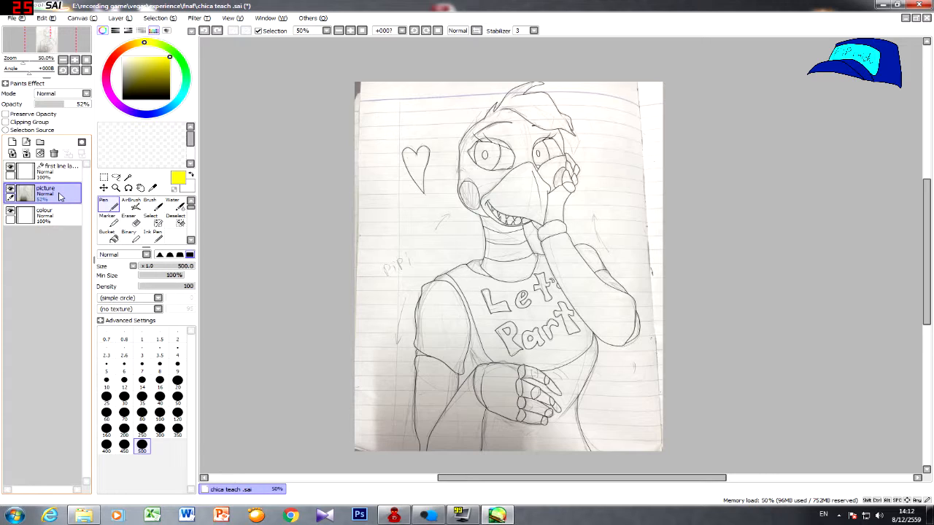
pyautogui.click(10, 191)
pyautogui.click(10, 192)
pyautogui.moveTo(40, 193); pyautogui.dragTo(59, 192)
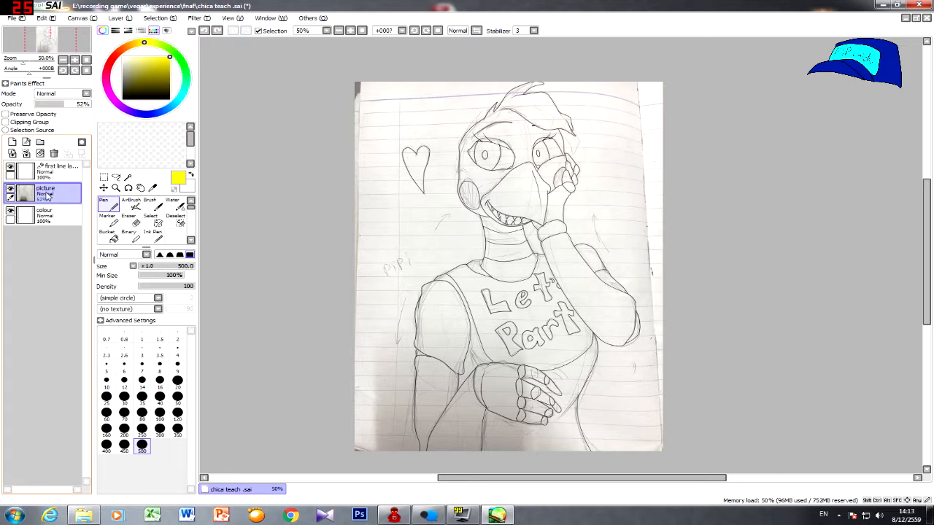
pyautogui.moveTo(69, 197); pyautogui.dragTo(32, 226)
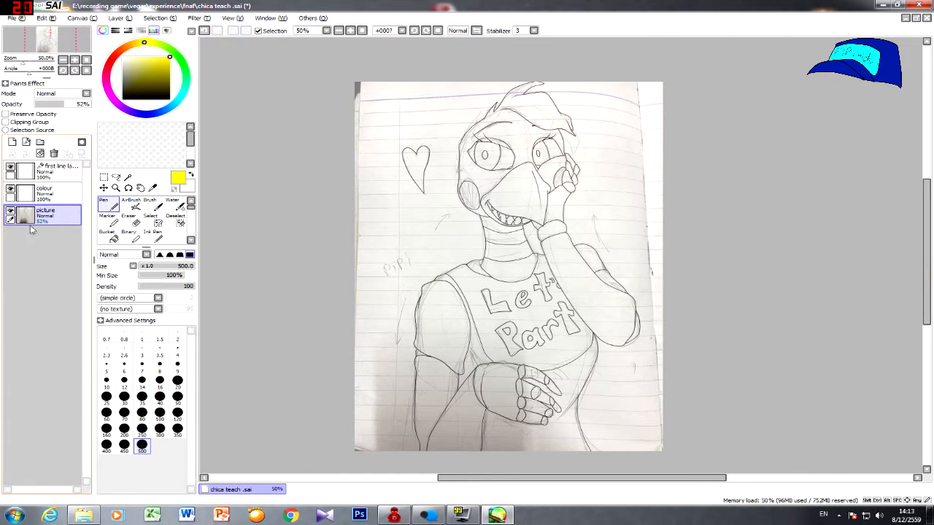
pyautogui.click(11, 212)
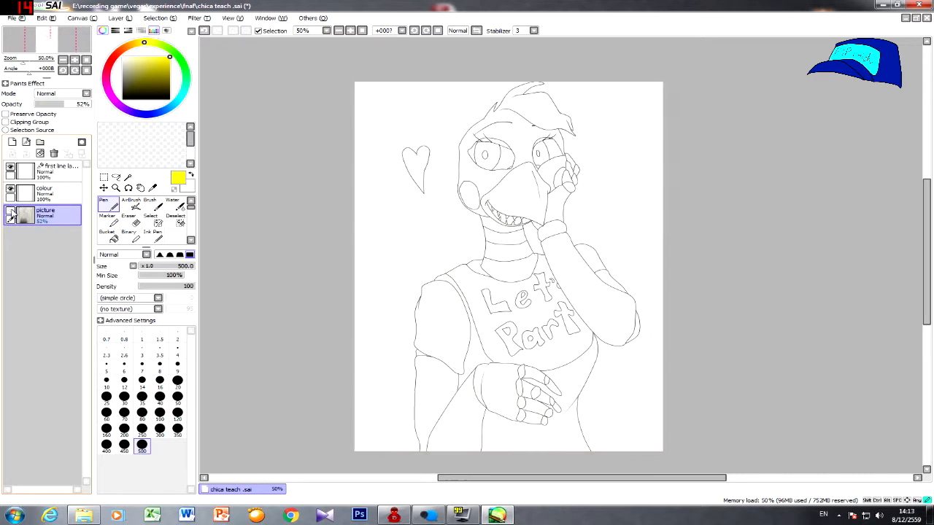
# - With the first line layer active, assign W as the shortcut key of the Magic Wand tool
pyautogui.click(59, 169)
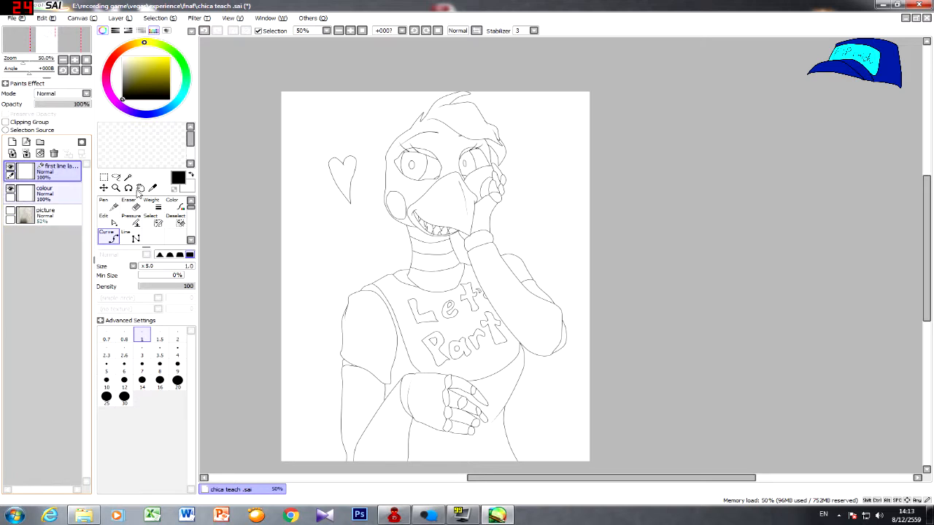
pyautogui.click(53, 194)
pyautogui.click(67, 173)
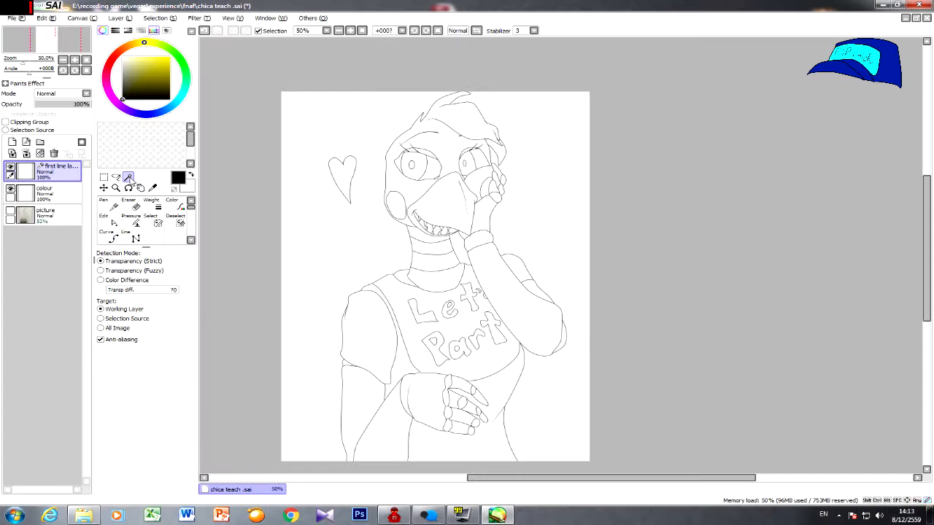
pyautogui.doubleClick(451, 235)
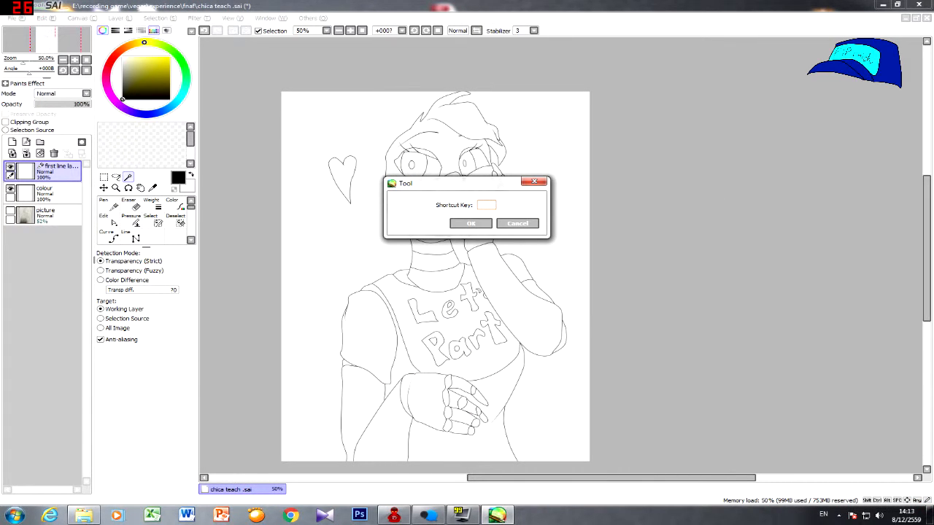
pyautogui.press('w')
pyautogui.click(471, 224)
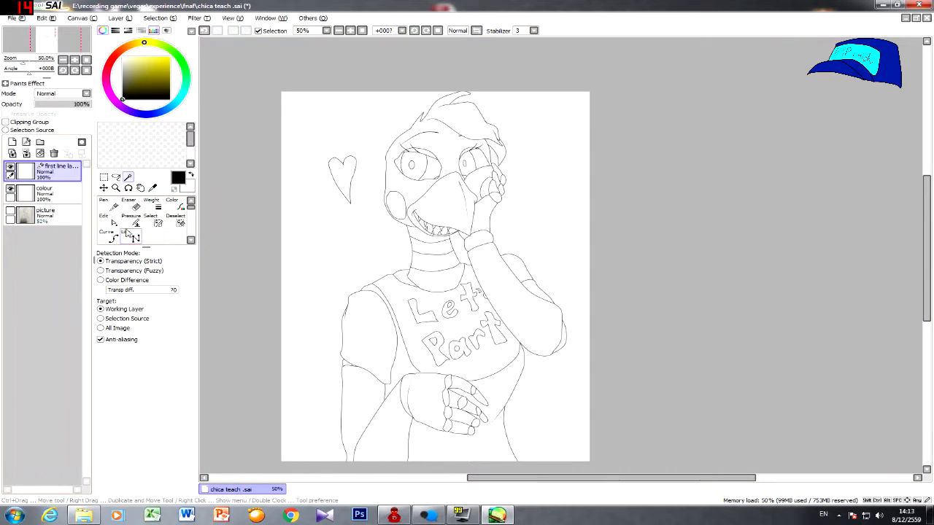
# - Try the Magic Wand on the beak with the detection mode set to Transparency (Fuzzy), and clear the selection
pyautogui.click(104, 242)
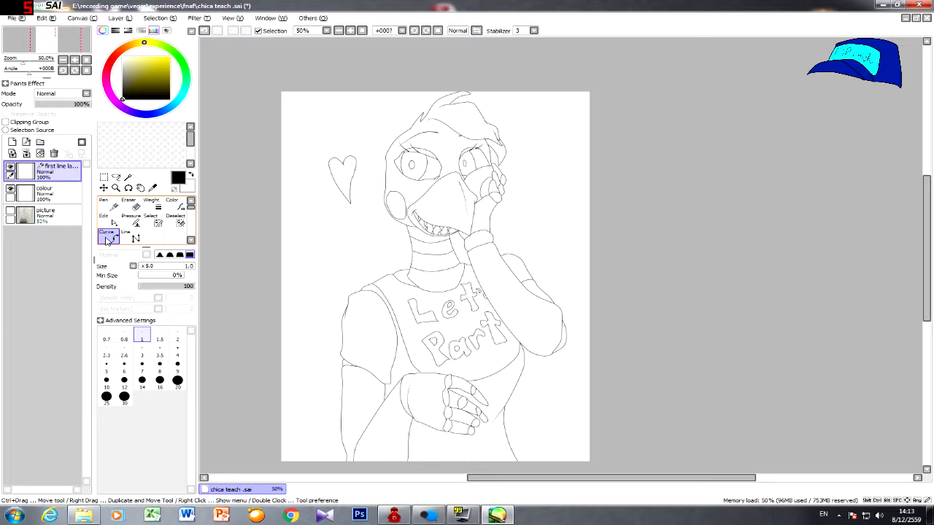
pyautogui.press('w')
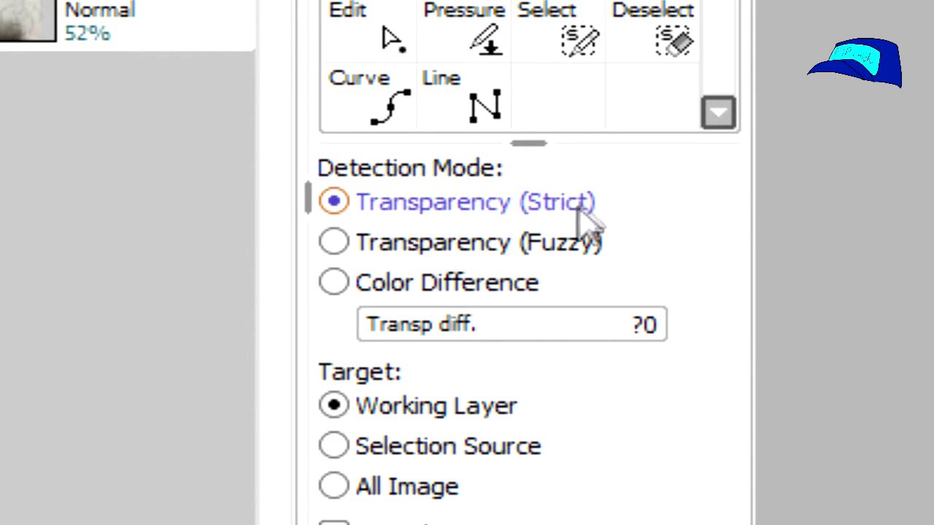
pyautogui.click(467, 242)
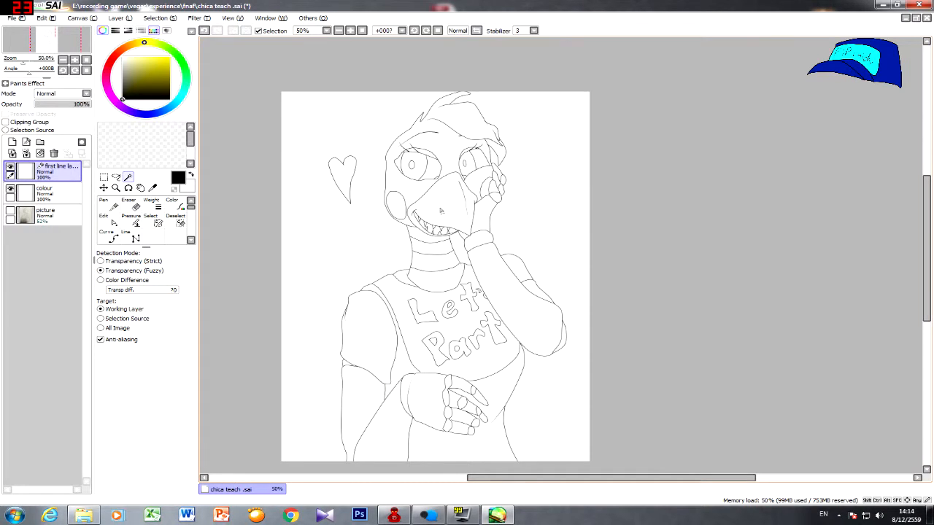
pyautogui.click(441, 210)
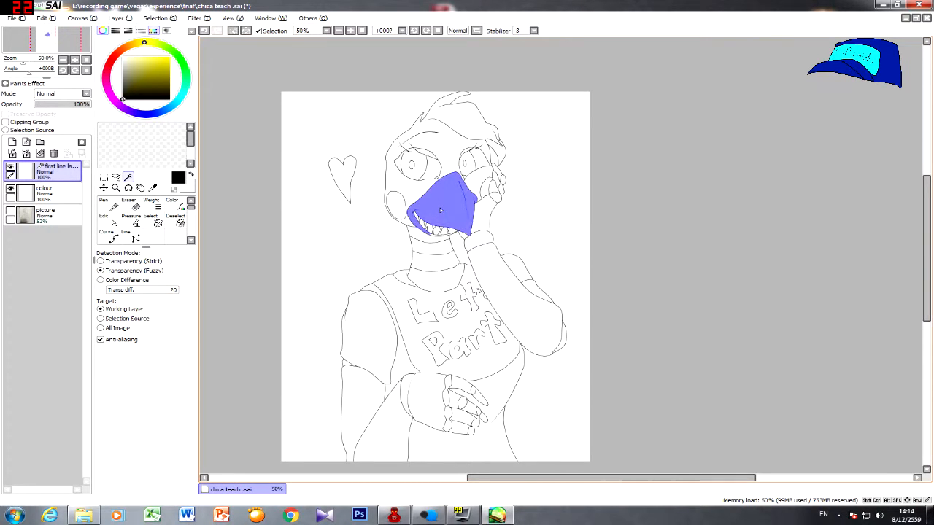
pyautogui.scroll(3, 442, 219)
pyautogui.scroll(2, 414, 289)
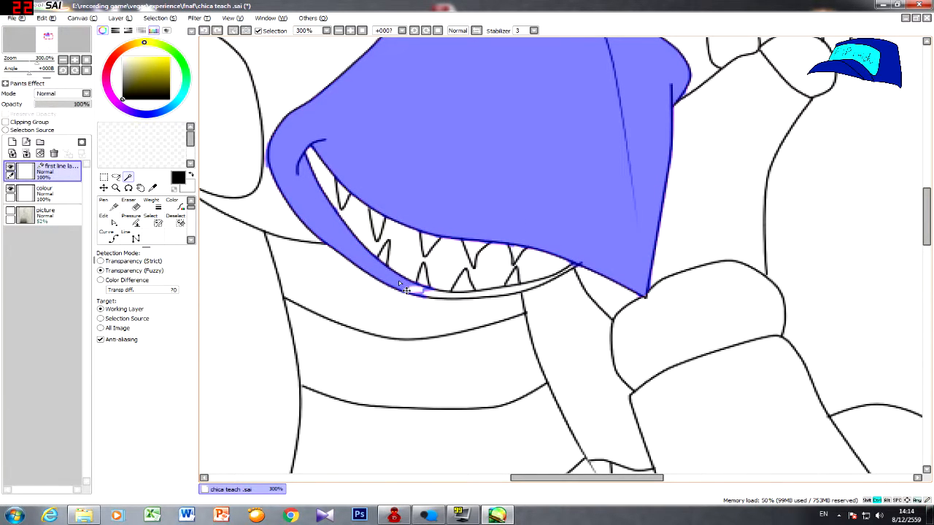
pyautogui.hotkey('ctrl', 'd')
# - Set the detection mode to Transparency (Strict) and test it on the beak, clearing the selection
pyautogui.click(101, 260)
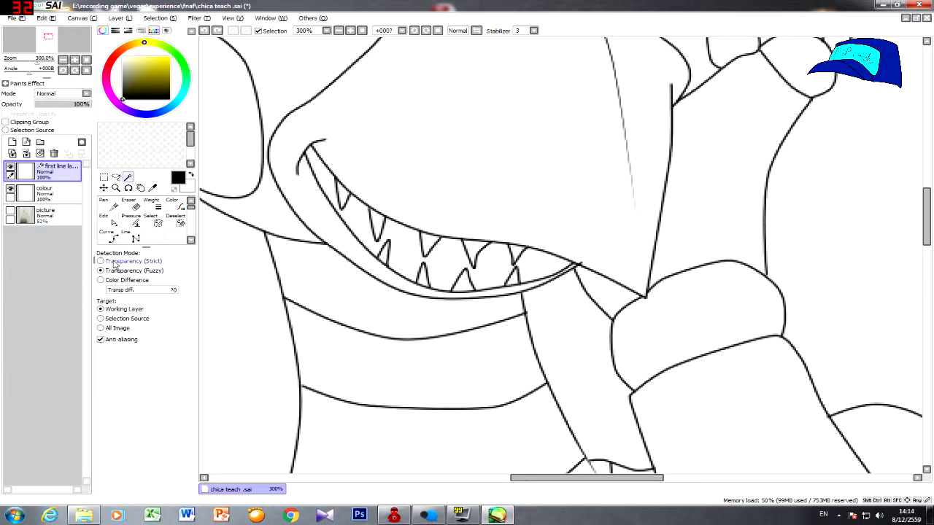
pyautogui.click(471, 180)
pyautogui.scroll(5, 526, 289)
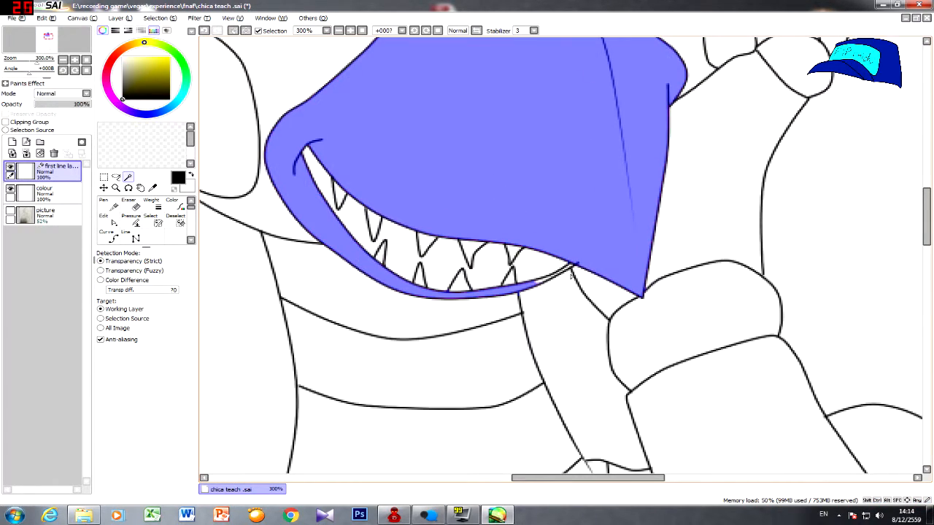
pyautogui.scroll(-6, 467, 266)
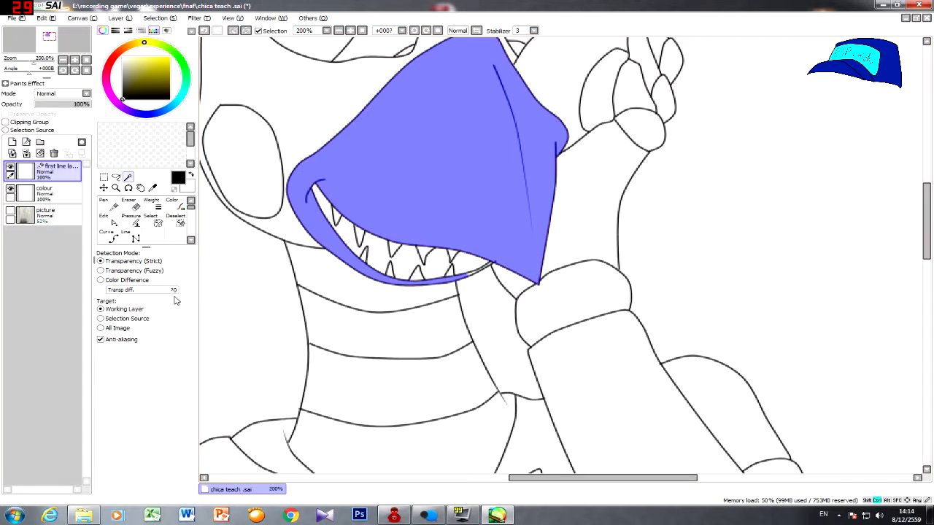
pyautogui.hotkey('ctrl', 'd')
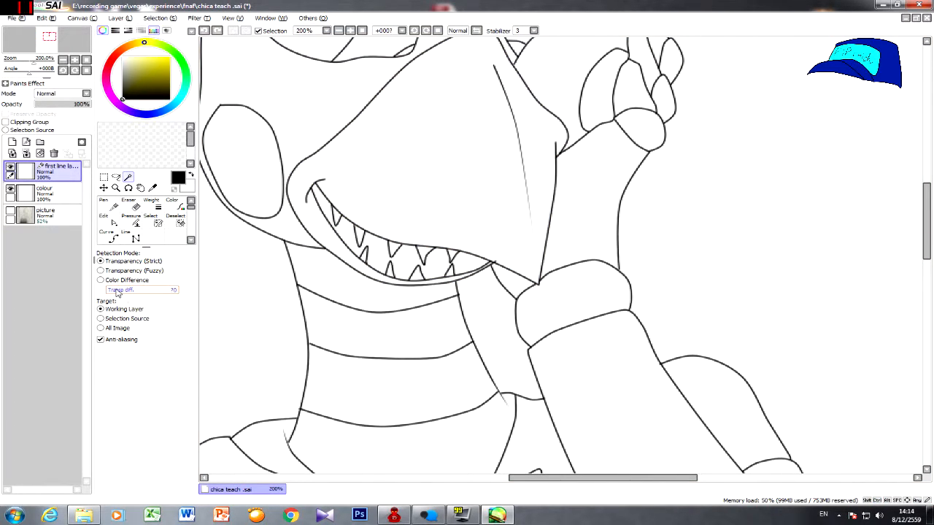
# - Test the Magic Wand on the beak with transparency differences of 145 and 203, clearing each selection
pyautogui.moveTo(119, 291); pyautogui.dragTo(142, 293)
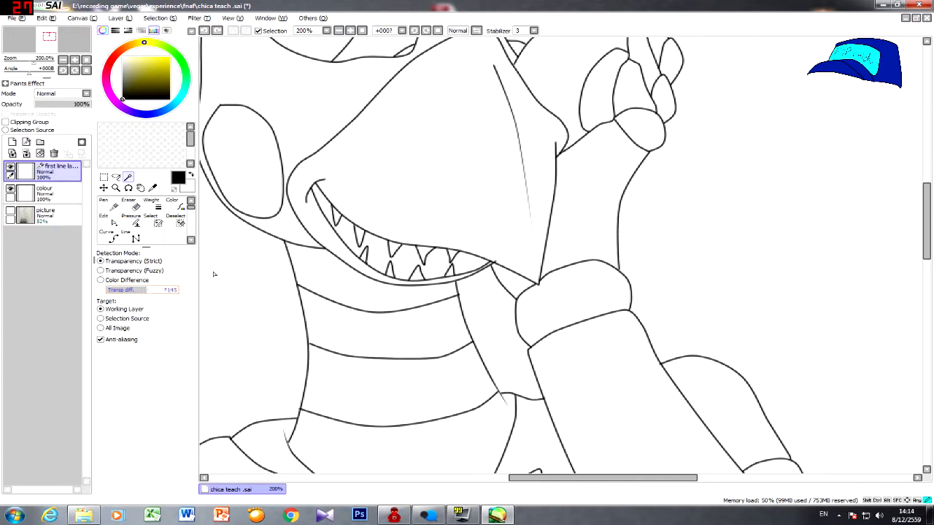
pyautogui.scroll(-5, 431, 223)
pyautogui.scroll(5, 433, 221)
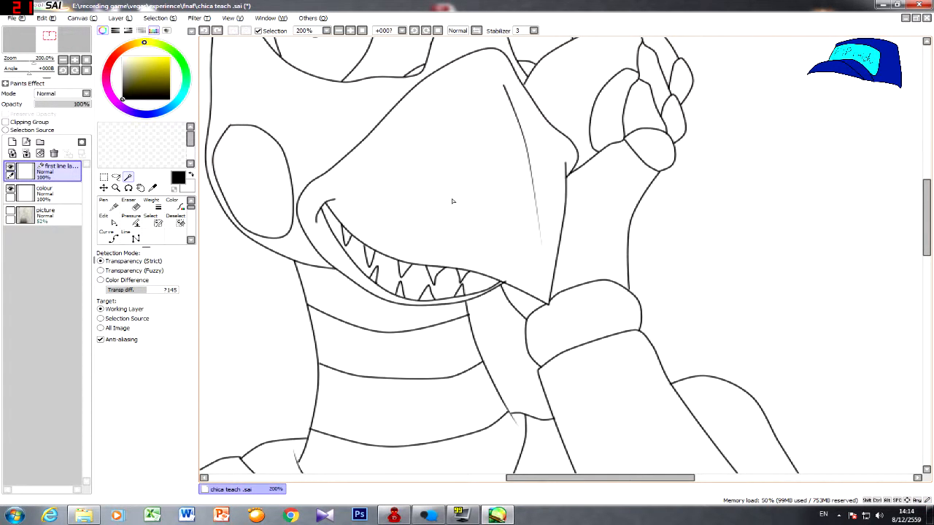
pyautogui.click(452, 202)
pyautogui.moveTo(150, 290); pyautogui.dragTo(162, 290)
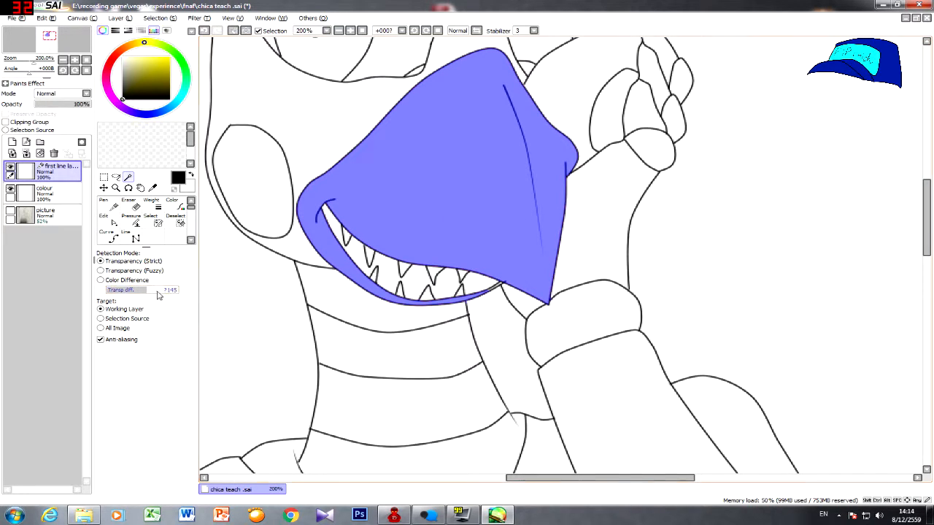
pyautogui.hotkey('ctrl', 'z')
pyautogui.click(497, 210)
pyautogui.hotkey('ctrl', 'z')
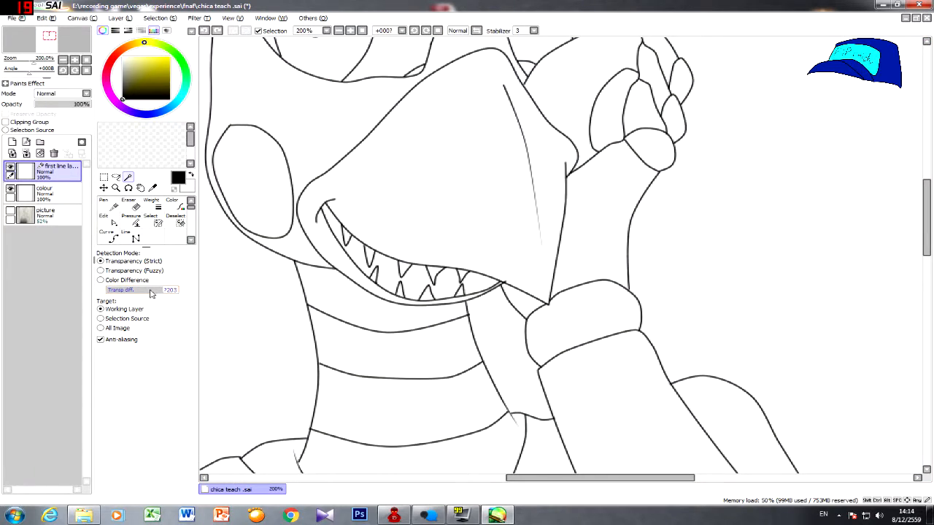
# - Try selecting the beak using the Magic Wand with a transparency difference of 171, and clear the selection
pyautogui.click(109, 235)
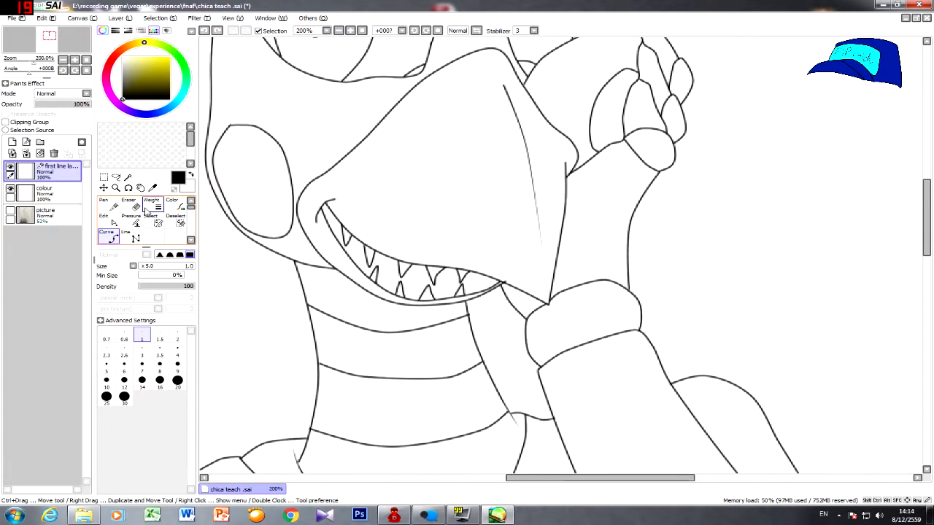
pyautogui.click(128, 178)
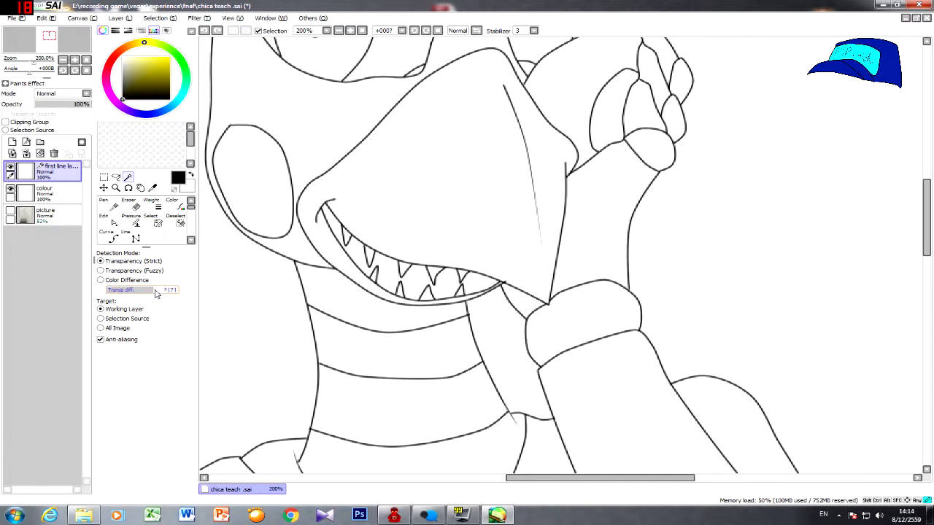
pyautogui.click(441, 201)
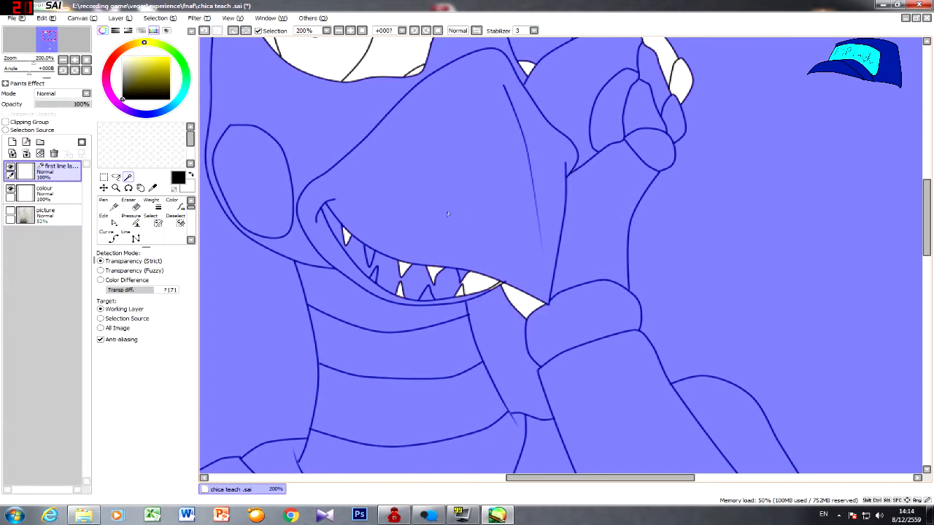
pyautogui.scroll(-2, 448, 206)
pyautogui.moveTo(447, 206); pyautogui.dragTo(450, 190)
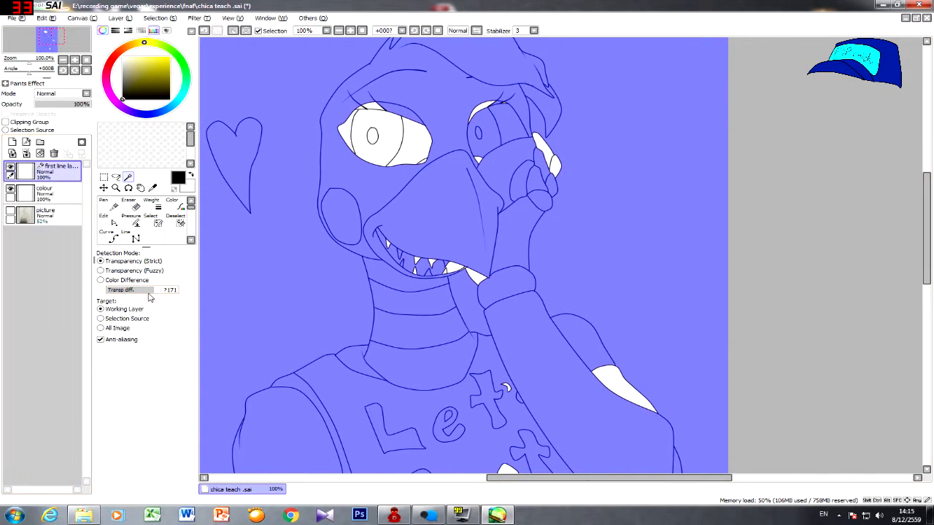
pyautogui.hotkey('ctrl', 'd')
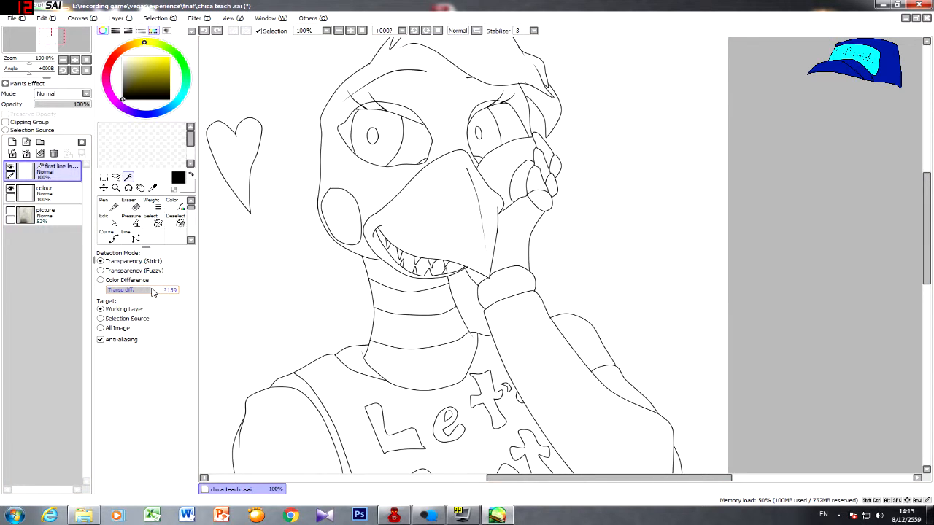
# - Try a beak selection with the transparency difference at 161, and deselect it
pyautogui.click(443, 233)
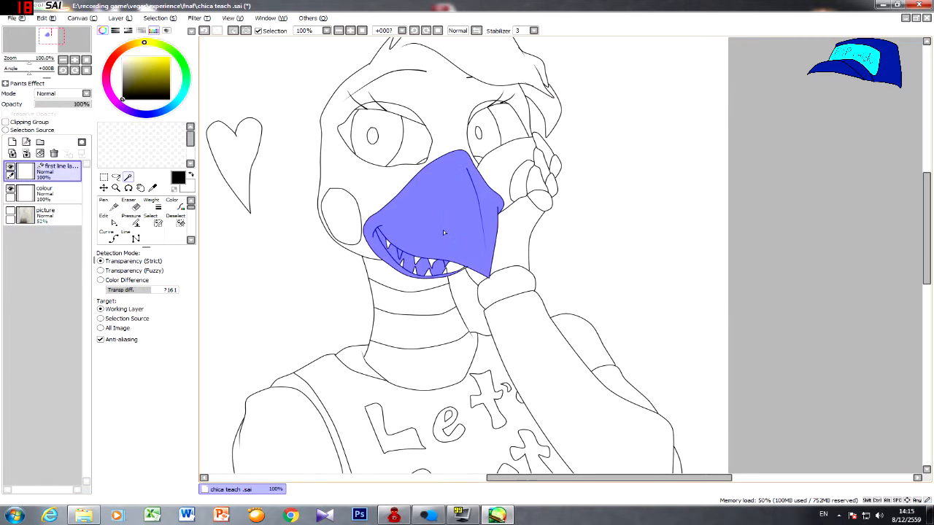
pyautogui.scroll(2, 409, 253)
pyautogui.hotkey('ctrl', 'd')
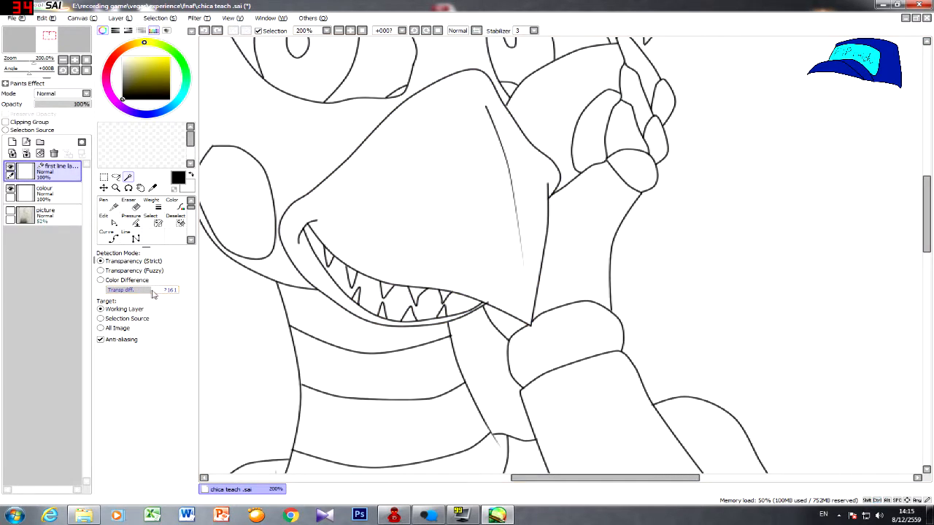
# - Set the transparency difference to 131 and check it with a beak selection, clearing that selection
pyautogui.click(421, 220)
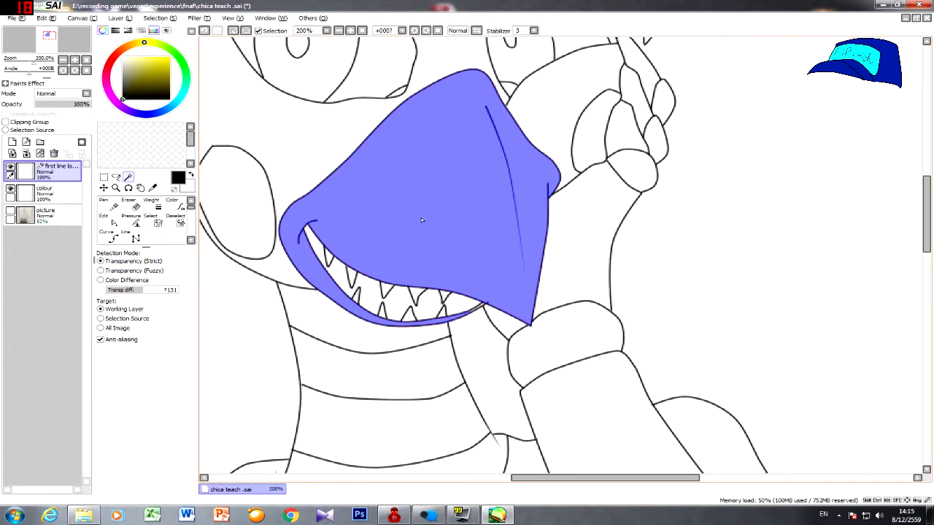
pyautogui.scroll(4, 472, 310)
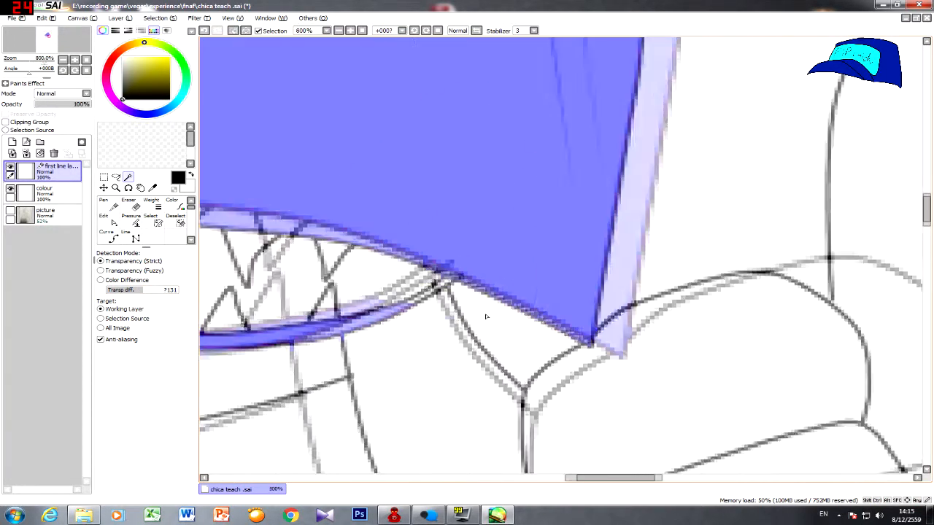
pyautogui.scroll(-2, 379, 252)
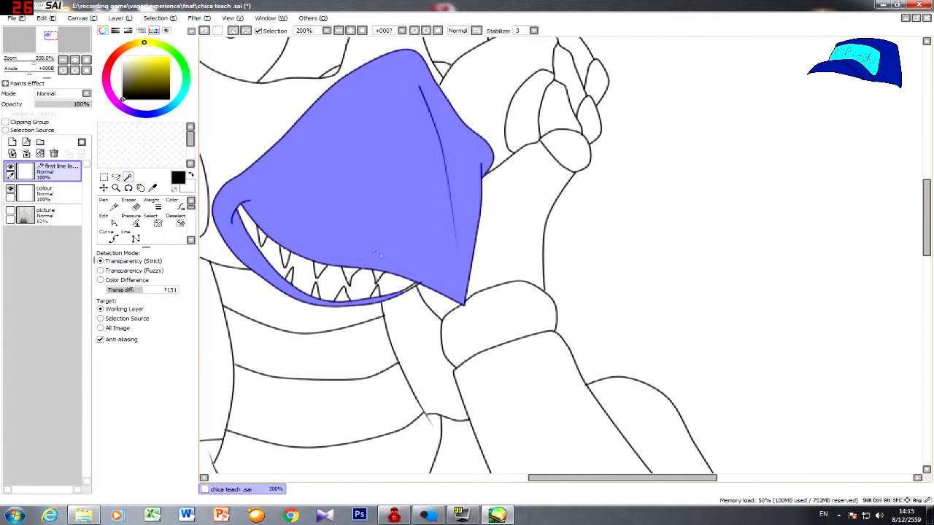
pyautogui.hotkey('ctrl', 'd')
# - Select the beak once more on the first line layer with the Magic Wand
pyautogui.scroll(-3, 361, 246)
pyautogui.scroll(2, 440, 229)
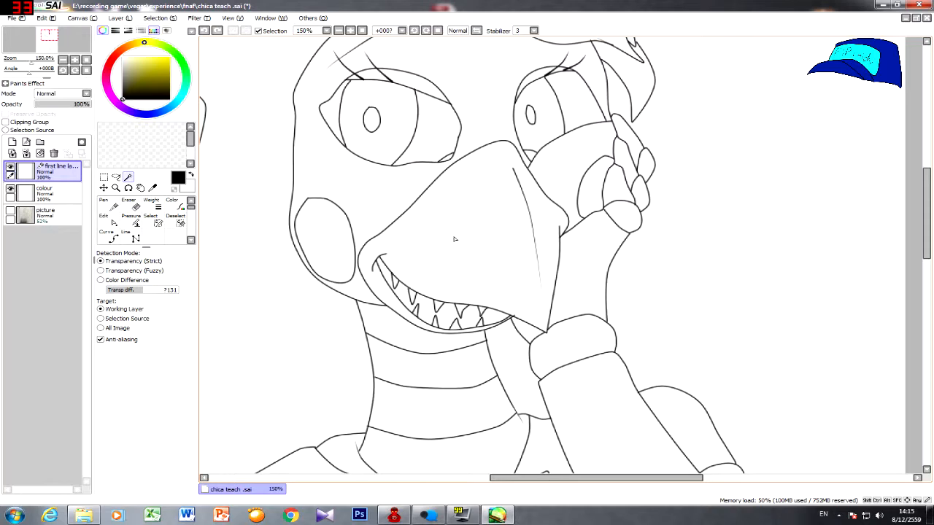
pyautogui.click(471, 251)
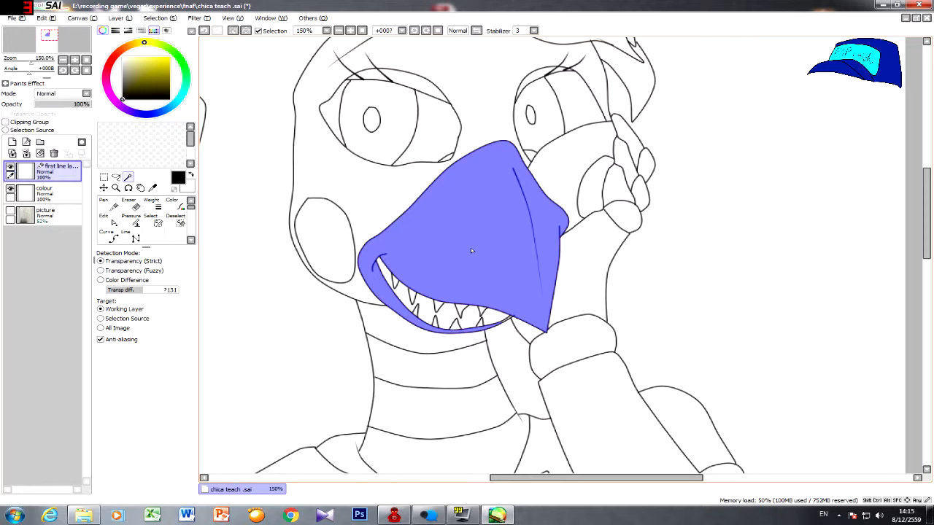
pyautogui.scroll(-1, 464, 238)
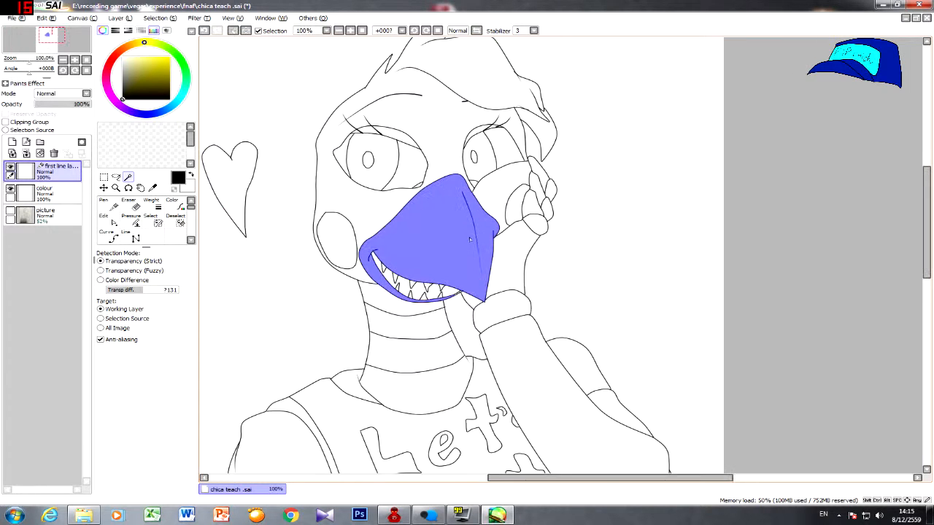
pyautogui.scroll(1, 461, 246)
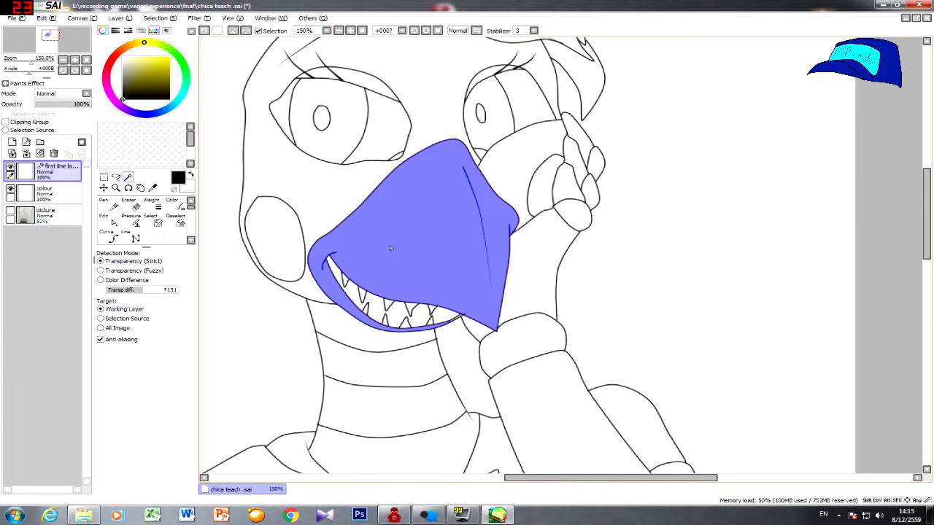
# - Replace the beak selection with the character's head, and add the hair section beside the raised hand
pyautogui.click(321, 234)
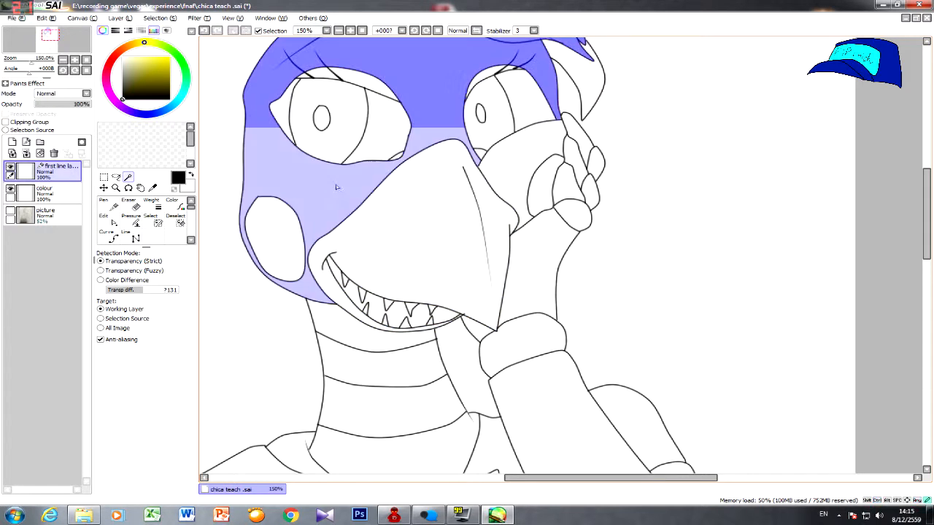
pyautogui.scroll(-2, 478, 170)
pyautogui.scroll(1, 478, 169)
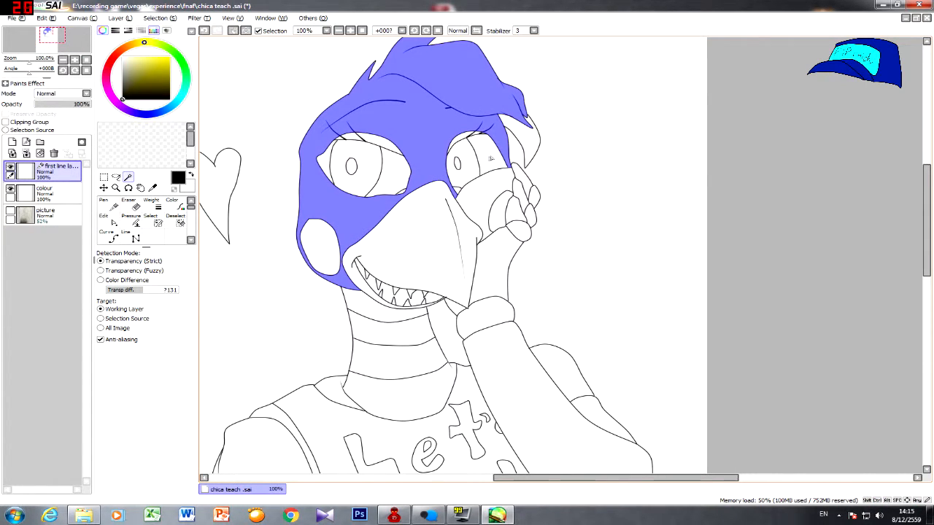
pyautogui.scroll(-2, 478, 167)
pyautogui.scroll(2, 478, 167)
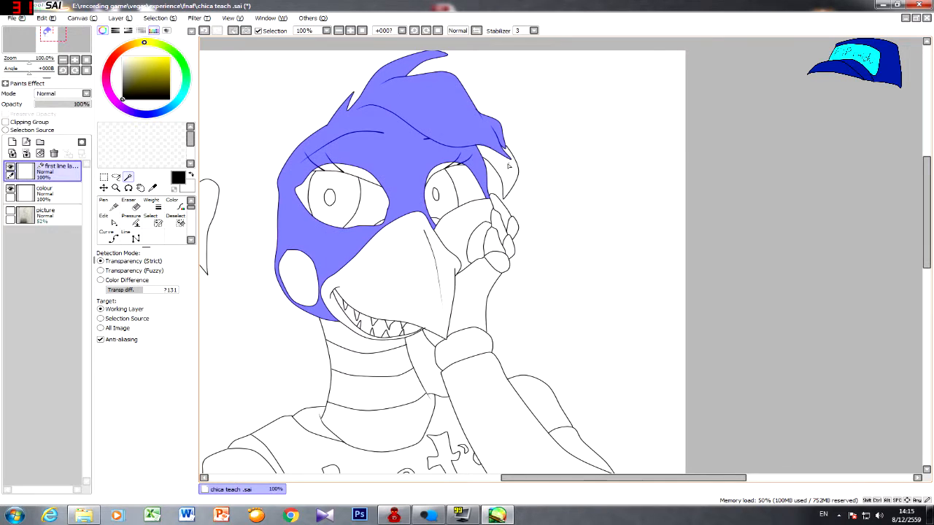
pyautogui.click(509, 167)
pyautogui.scroll(3, 523, 164)
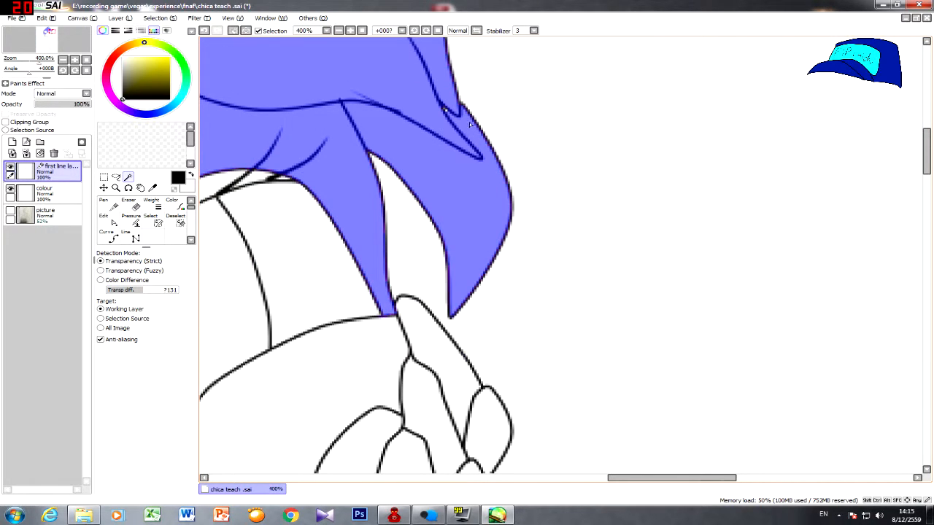
pyautogui.scroll(-3, 469, 202)
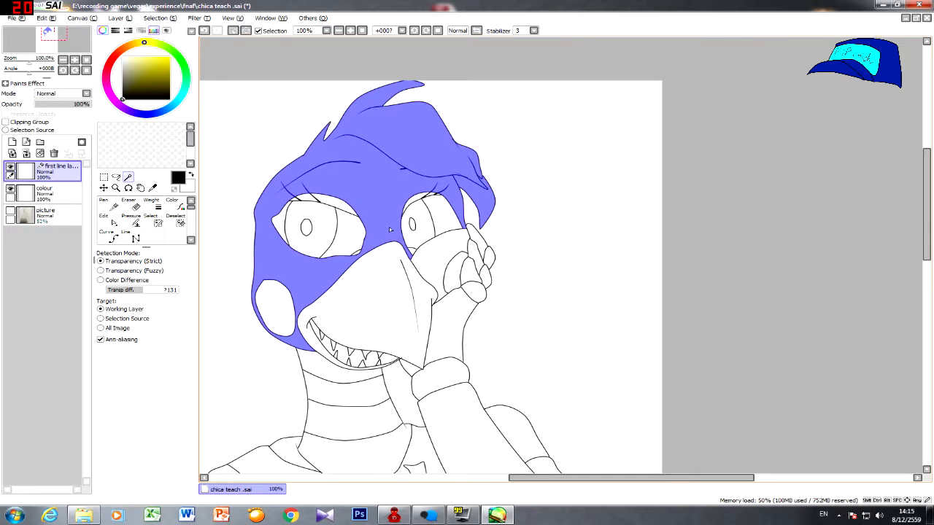
# - Make the colour layer active with the head selection kept, and choose the Pen tool
pyautogui.click(51, 193)
pyautogui.click(117, 208)
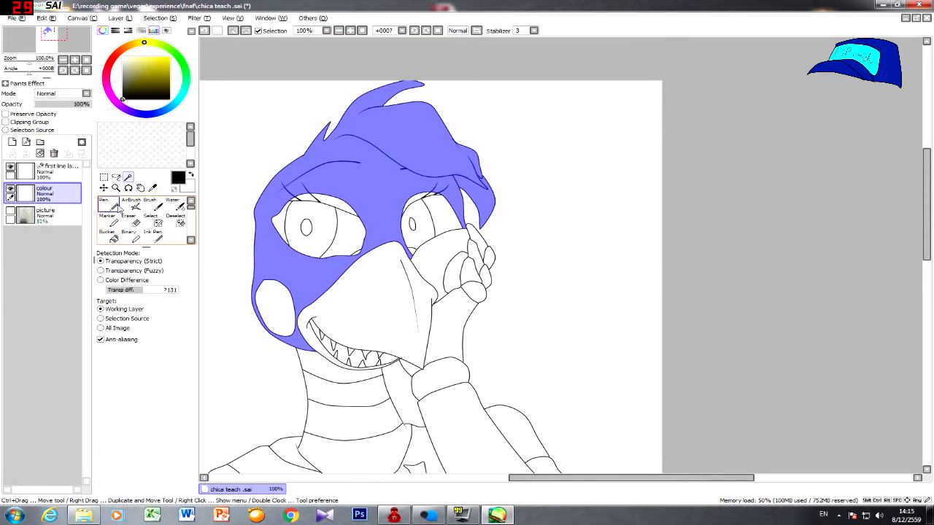
pyautogui.click(65, 173)
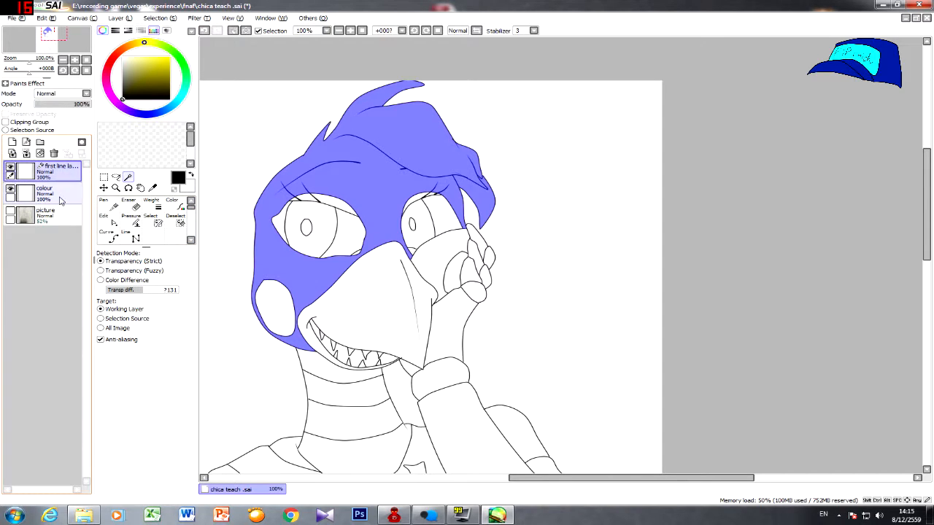
pyautogui.click(63, 198)
pyautogui.click(113, 208)
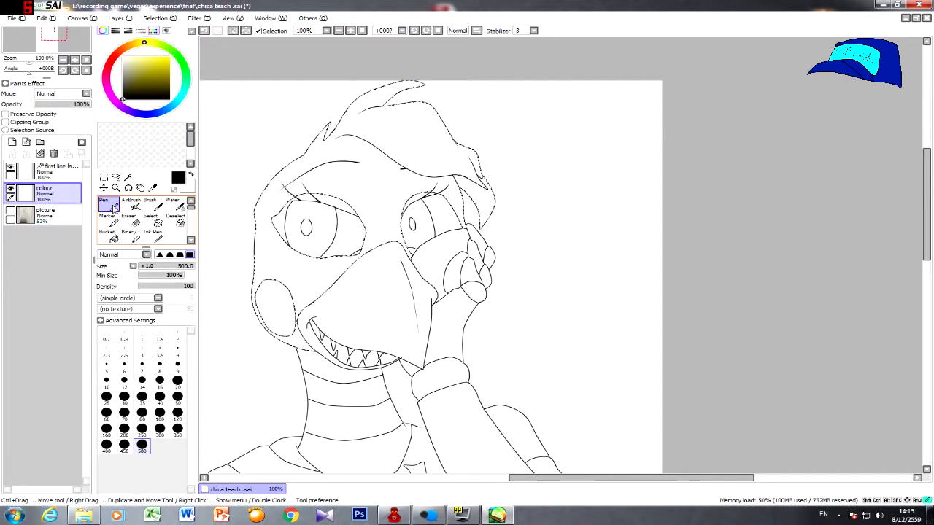
# - Test-paint the head's cheek area in light grey on the colour layer with the Pen at size 40, and undo the stroke
pyautogui.click(123, 65)
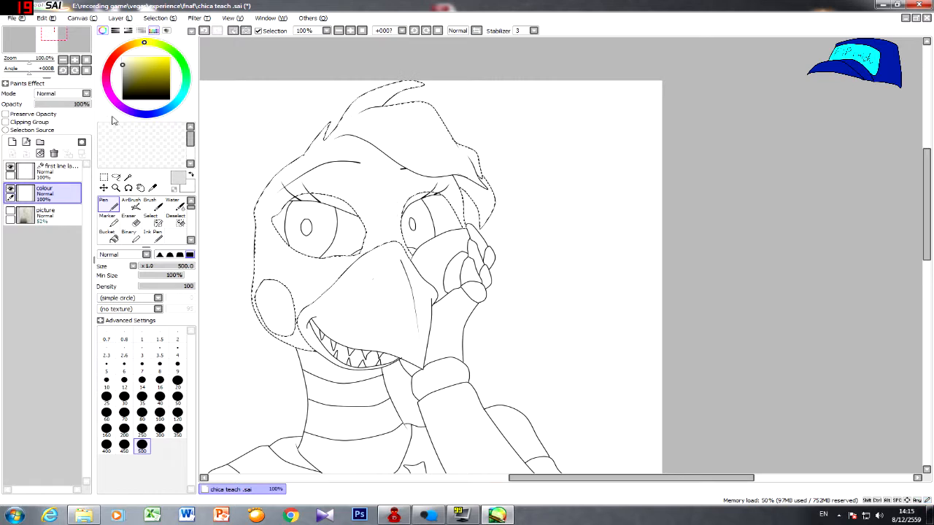
pyautogui.click(160, 396)
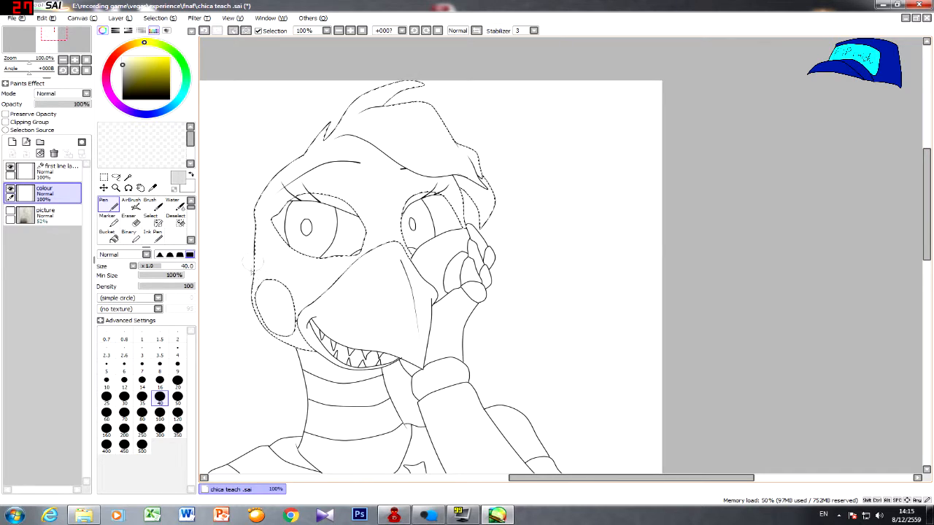
pyautogui.moveTo(251, 296)
pyautogui.mouseDown()
pyautogui.moveTo(260, 323)
pyautogui.moveTo(298, 348)
pyautogui.moveTo(262, 322)
pyautogui.moveTo(313, 343)
pyautogui.moveTo(269, 272)
pyautogui.moveTo(291, 320)
pyautogui.moveTo(256, 237)
pyautogui.moveTo(256, 251)
pyautogui.moveTo(267, 235)
pyautogui.moveTo(297, 323)
pyautogui.moveTo(305, 295)
pyautogui.mouseUp()
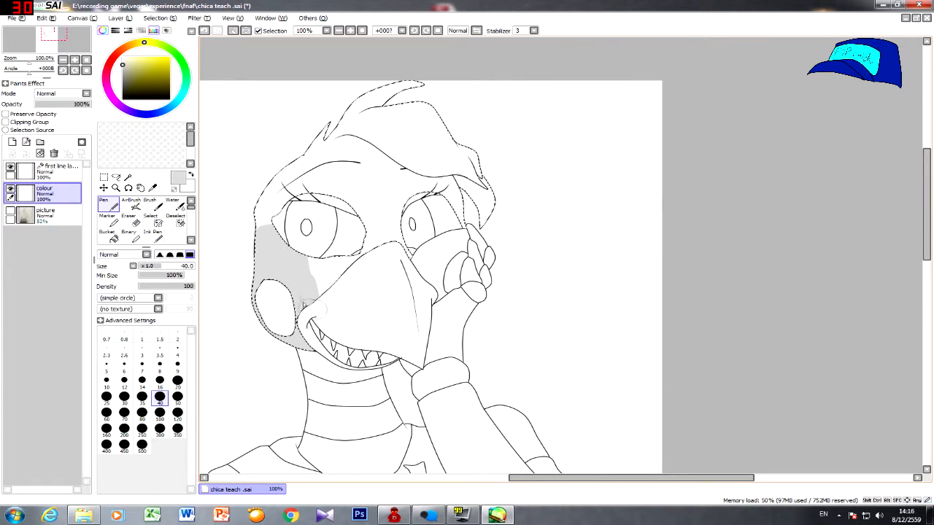
pyautogui.hotkey('ctrl', 'z')
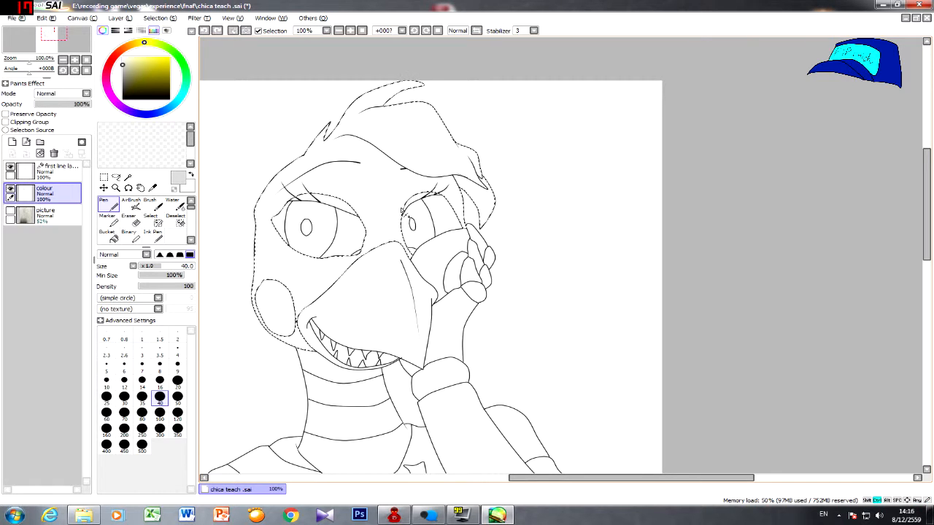
# - Make the first line layer active with the Magic Wand chosen, and clear the head selection
pyautogui.click(58, 167)
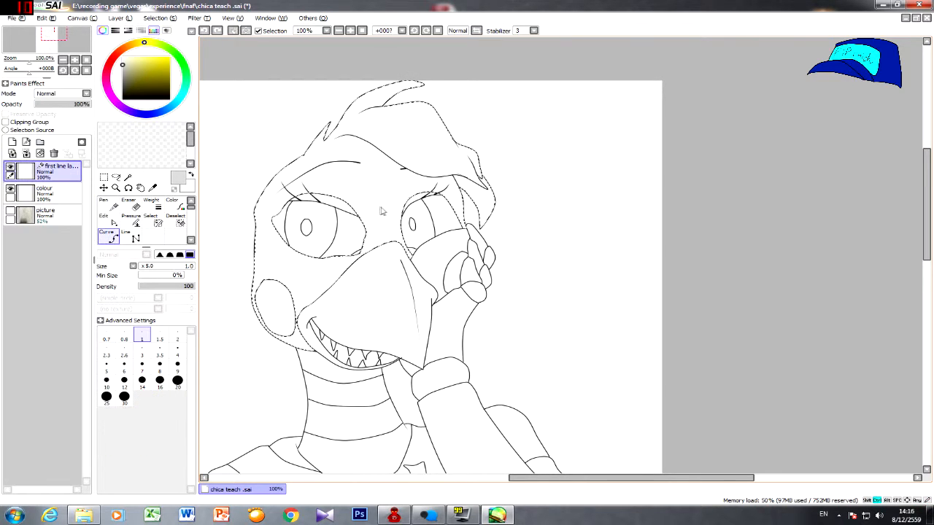
pyautogui.click(128, 177)
pyautogui.scroll(1, 470, 146)
pyautogui.scroll(-3, 437, 219)
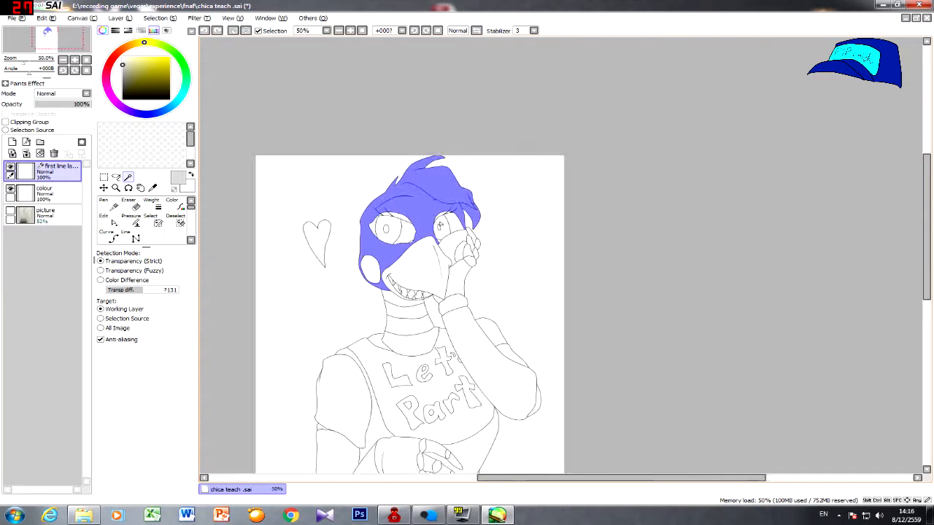
pyautogui.hotkey('ctrl', 'd')
pyautogui.scroll(1, 423, 287)
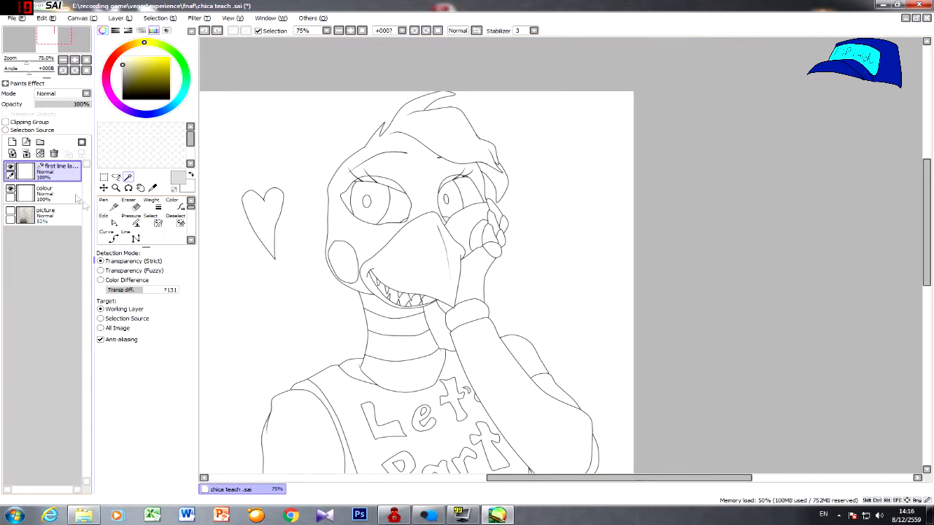
# - Select the beak on the first line layer with the Magic Wand, and check the selection at the mouth corner
pyautogui.click(62, 191)
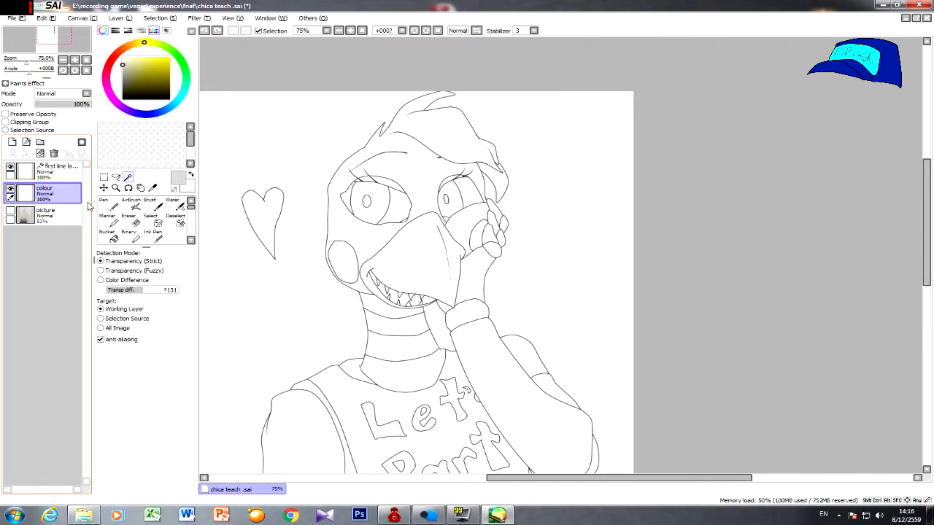
pyautogui.click(66, 170)
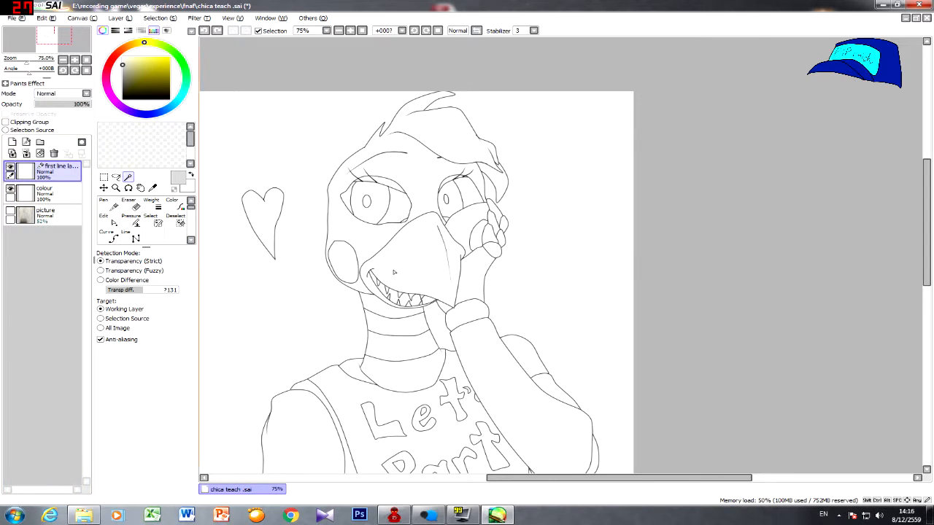
pyautogui.scroll(1, 403, 269)
pyautogui.click(403, 270)
pyautogui.scroll(5, 447, 331)
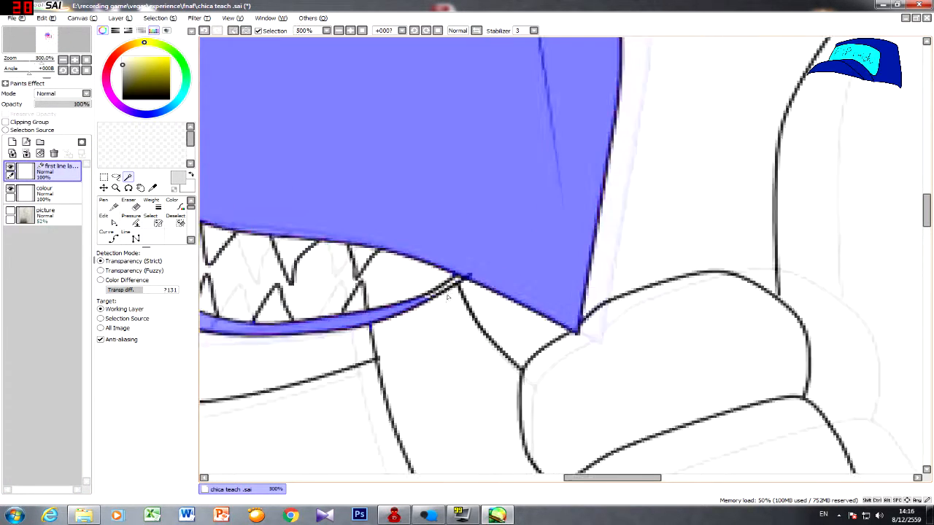
pyautogui.scroll(-5, 425, 305)
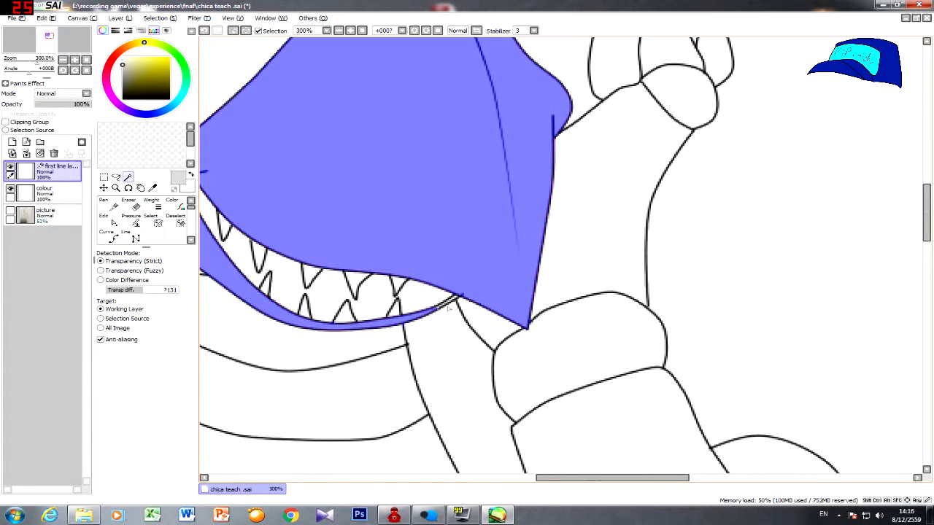
# - Add the narrow gap between the lower beak lines near the mouth corner to the selection using the Select brush at size 1.5
pyautogui.click(150, 219)
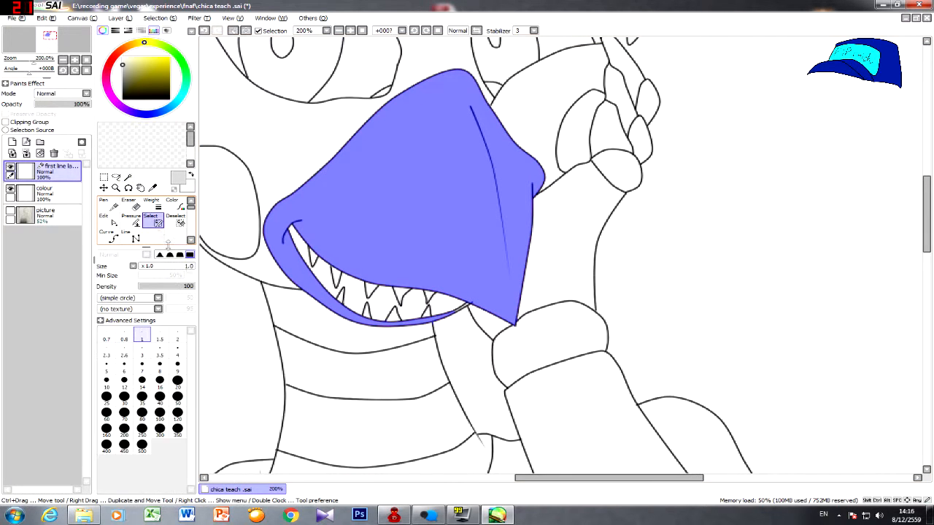
pyautogui.scroll(6, 452, 313)
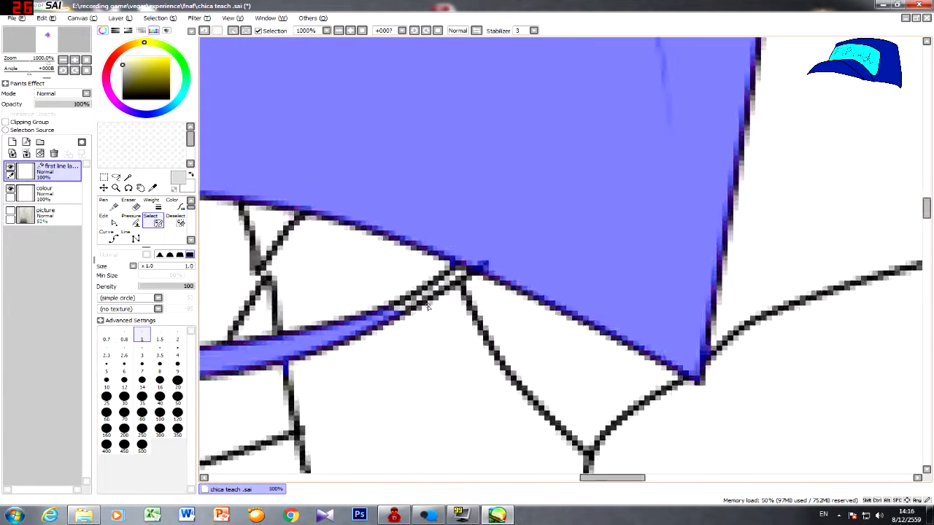
pyautogui.click(128, 178)
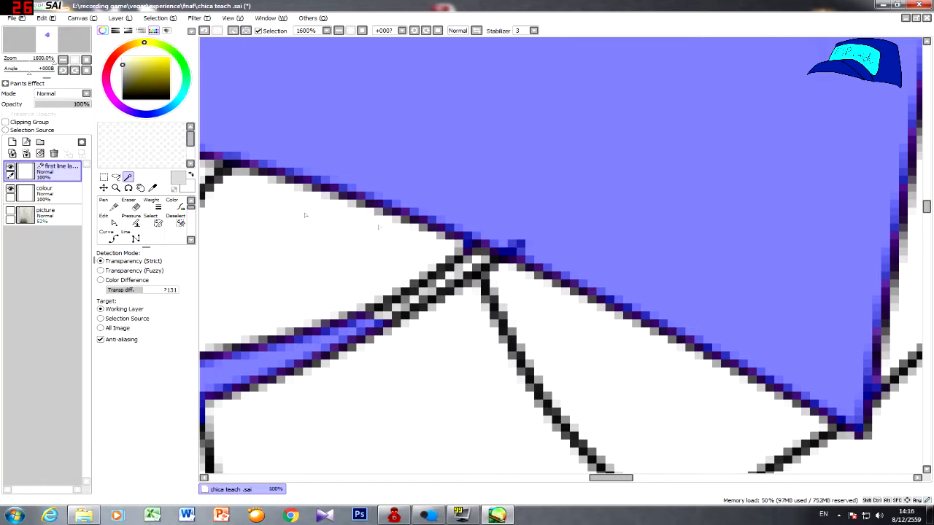
pyautogui.scroll(-2, 402, 240)
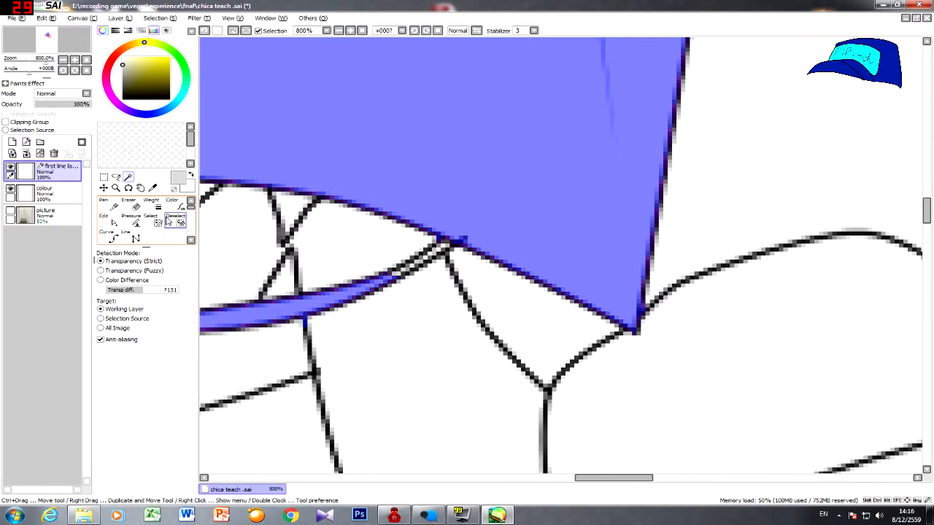
pyautogui.click(150, 219)
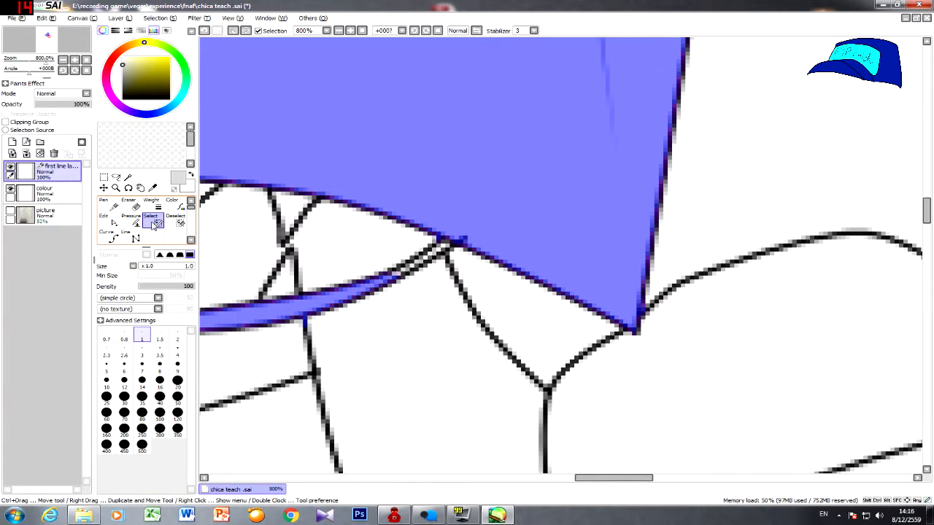
pyautogui.doubleClick(153, 223)
pyautogui.click(545, 263)
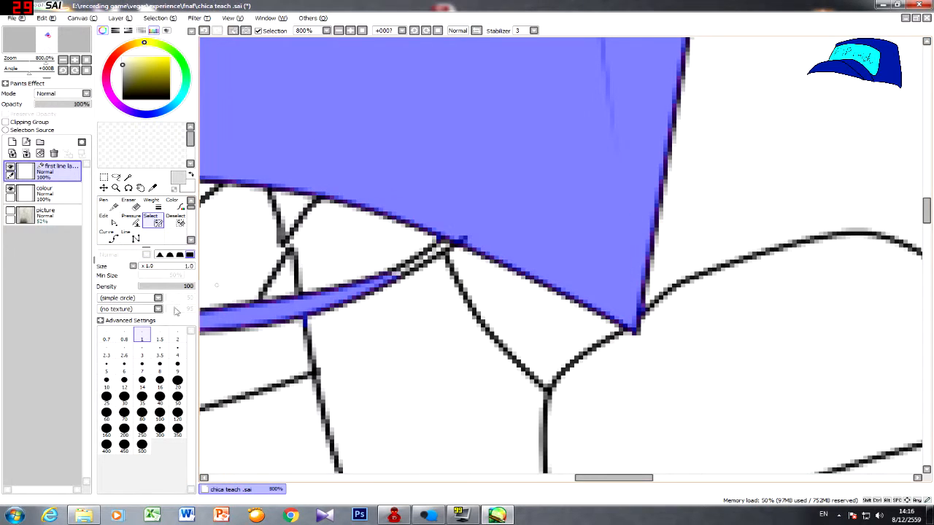
pyautogui.click(159, 336)
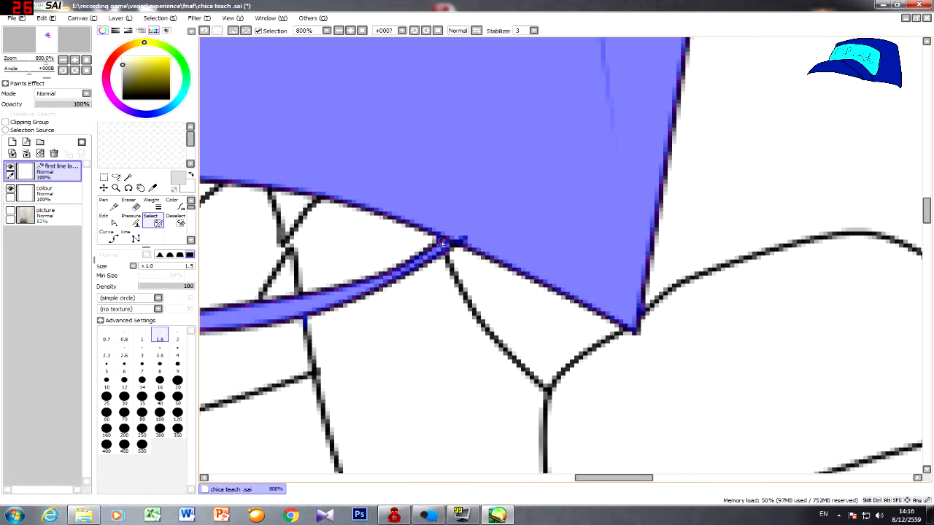
pyautogui.scroll(-2, 504, 225)
pyautogui.scroll(1, 503, 211)
pyautogui.scroll(-2, 502, 209)
pyautogui.scroll(2, 502, 212)
# - Pull the overshooting line end at the mouth corner back to the beak's edge, and return to the Magic Wand
pyautogui.press('c')
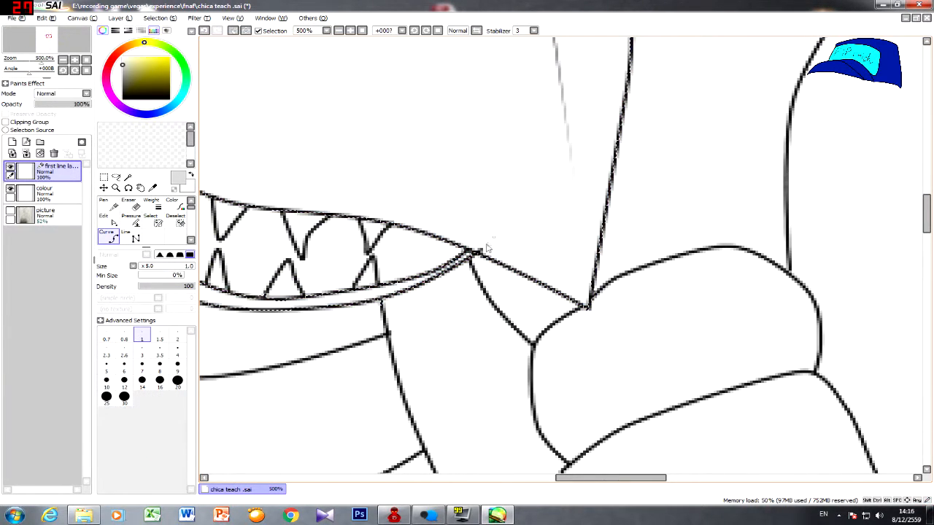
pyautogui.moveTo(482, 252); pyautogui.dragTo(472, 253)
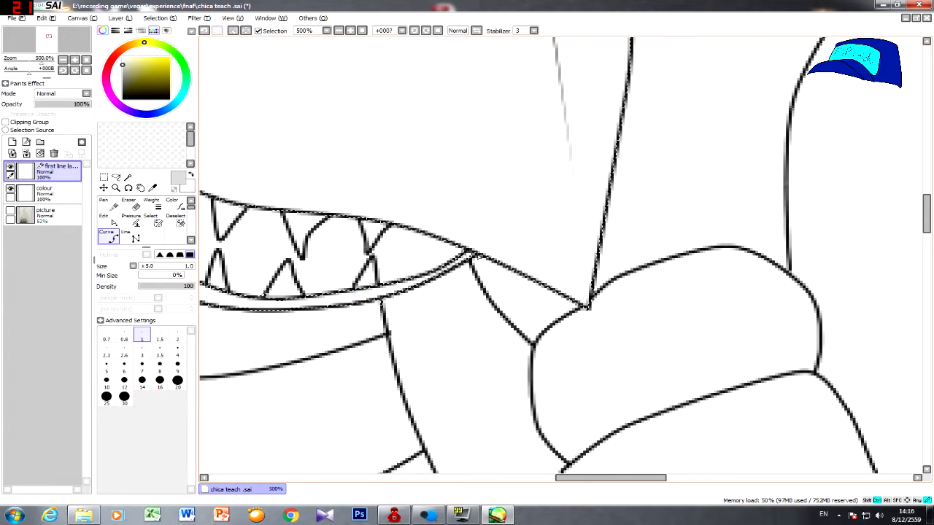
pyautogui.press('w')
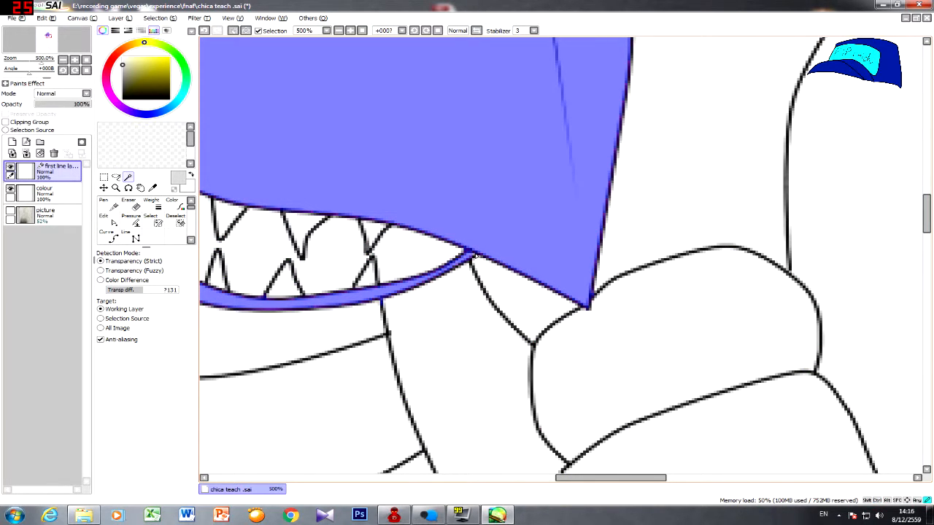
# - Touch up the beak selection at the mouth corner with the Select brush at size 1.5, and check the whole beak
pyautogui.click(152, 221)
pyautogui.scroll(2, 472, 252)
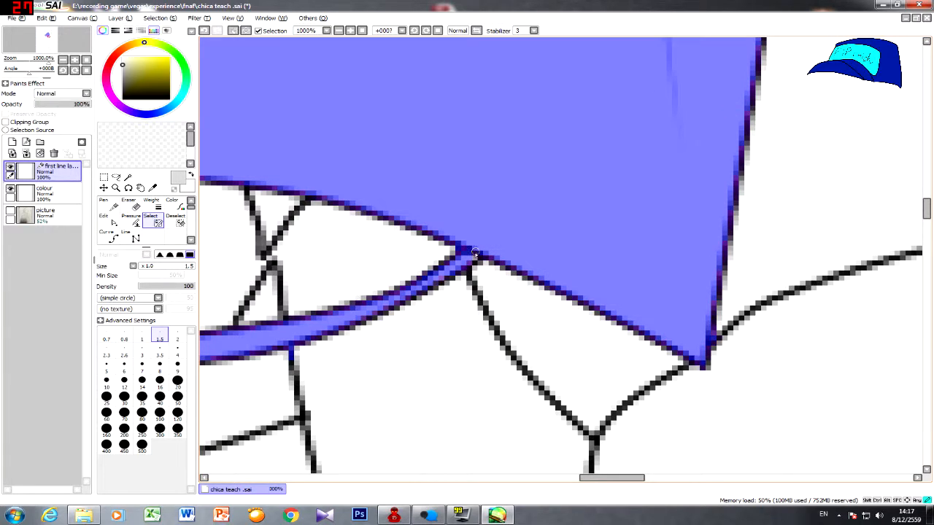
pyautogui.scroll(-4, 472, 252)
pyautogui.press('w')
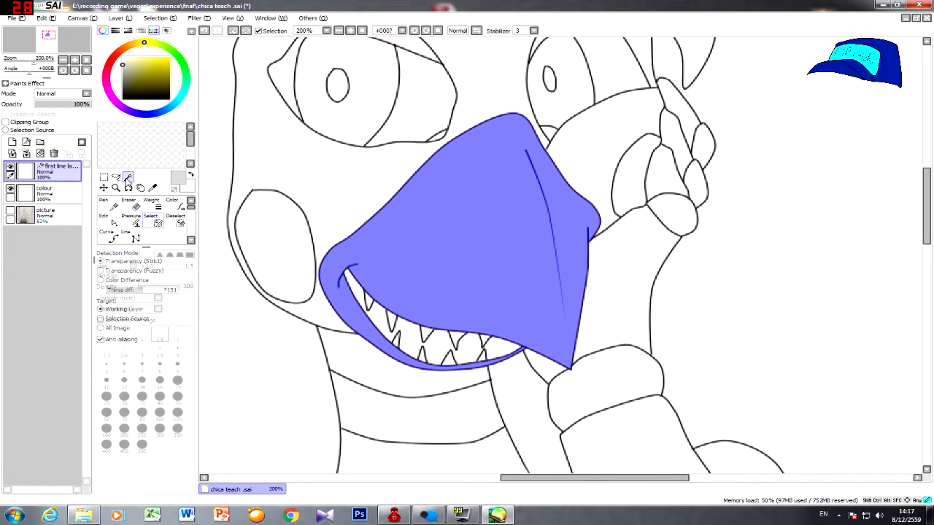
pyautogui.click(152, 220)
pyautogui.scroll(3, 563, 365)
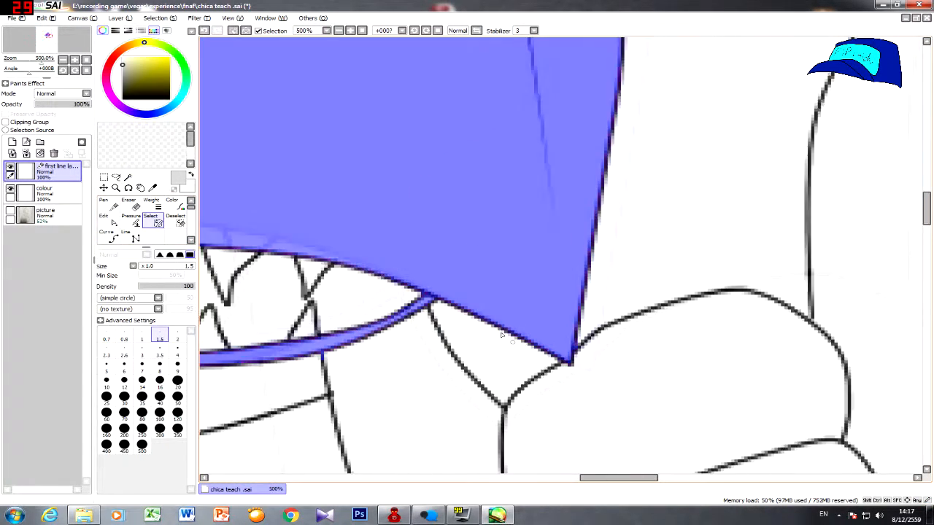
pyautogui.scroll(-6, 440, 344)
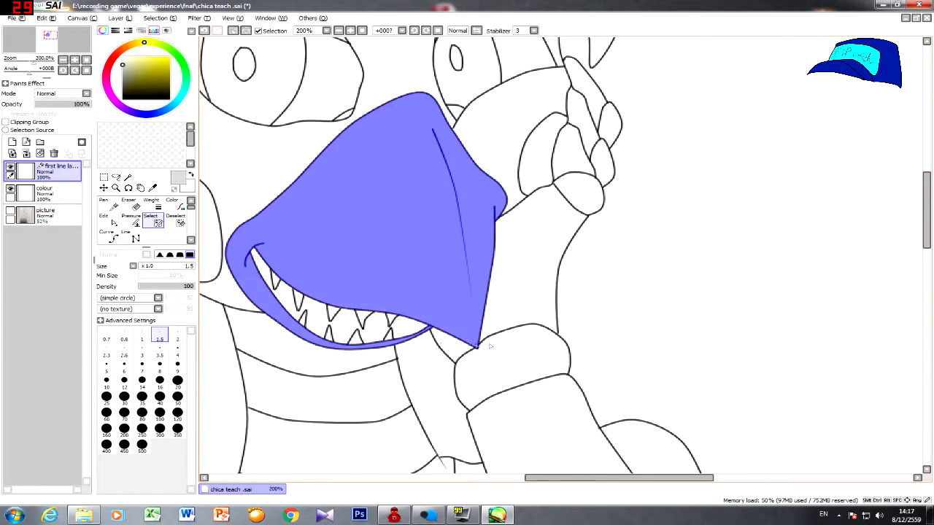
pyautogui.scroll(3, 494, 327)
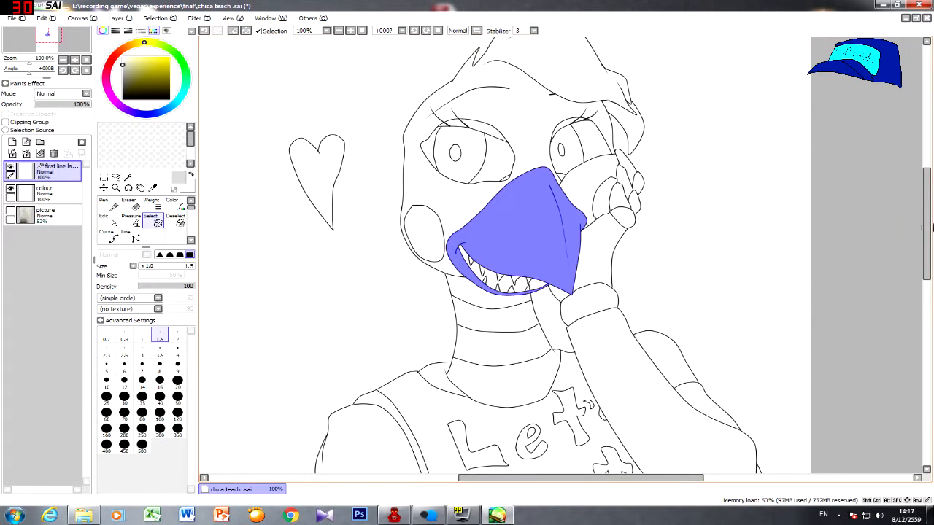
# - Brush an extra selection area over the neck with the Select brush at size 100
pyautogui.moveTo(926, 227); pyautogui.dragTo(927, 247)
pyautogui.scroll(3, 549, 268)
pyautogui.scroll(-2, 529, 253)
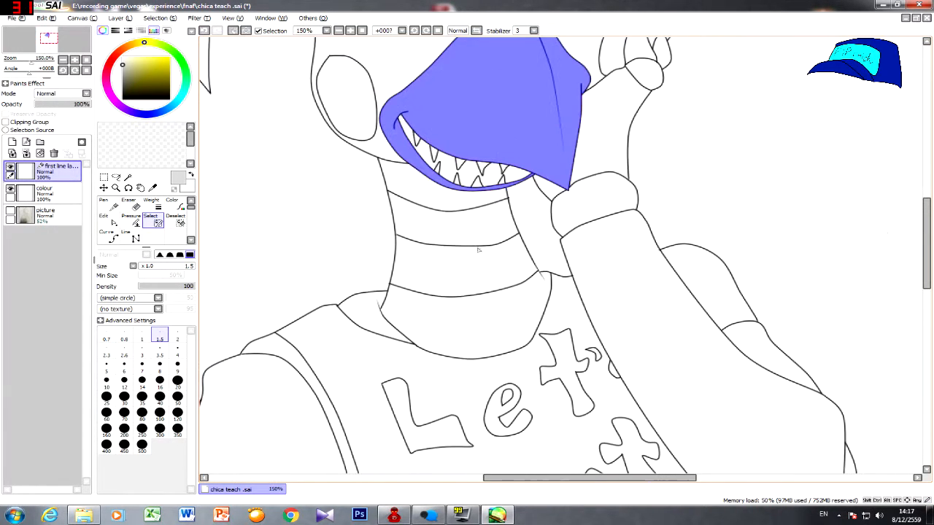
pyautogui.scroll(1, 394, 189)
pyautogui.click(159, 412)
pyautogui.moveTo(457, 278)
pyautogui.mouseDown()
pyautogui.moveTo(442, 328)
pyautogui.moveTo(450, 361)
pyautogui.moveTo(504, 361)
pyautogui.mouseUp()
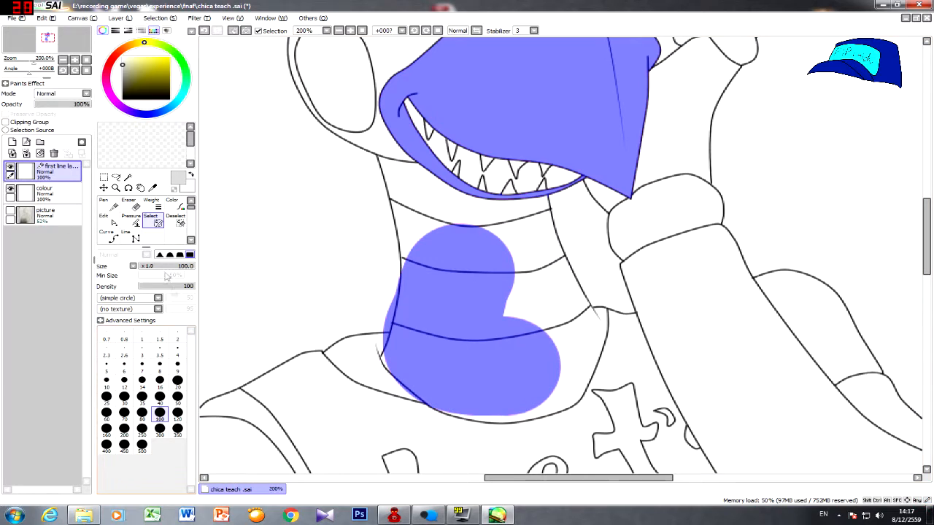
# - Trim the neck selection along the neck's outer line with the Deselect brush at size 20, and undo the whole neck selection
pyautogui.click(132, 206)
pyautogui.click(180, 226)
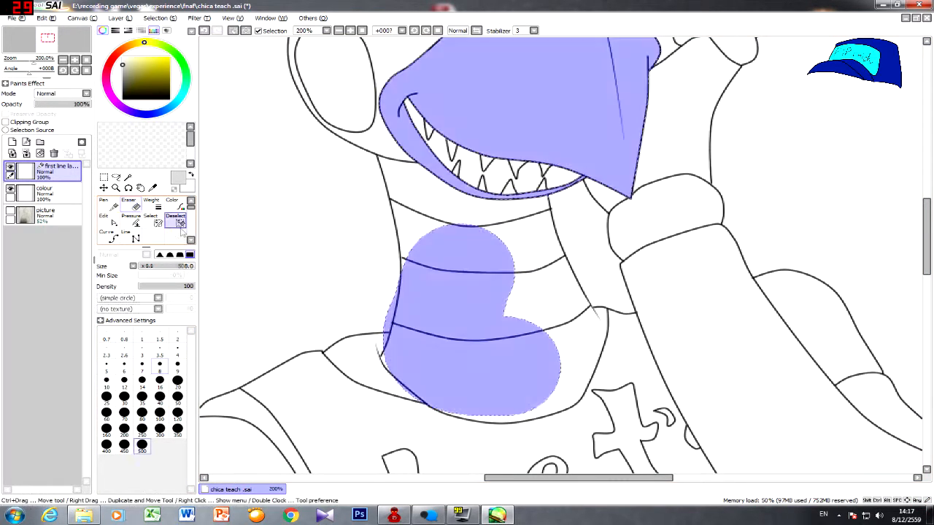
pyautogui.click(177, 380)
pyautogui.moveTo(391, 293)
pyautogui.mouseDown()
pyautogui.moveTo(381, 339)
pyautogui.moveTo(387, 314)
pyautogui.moveTo(381, 329)
pyautogui.mouseUp()
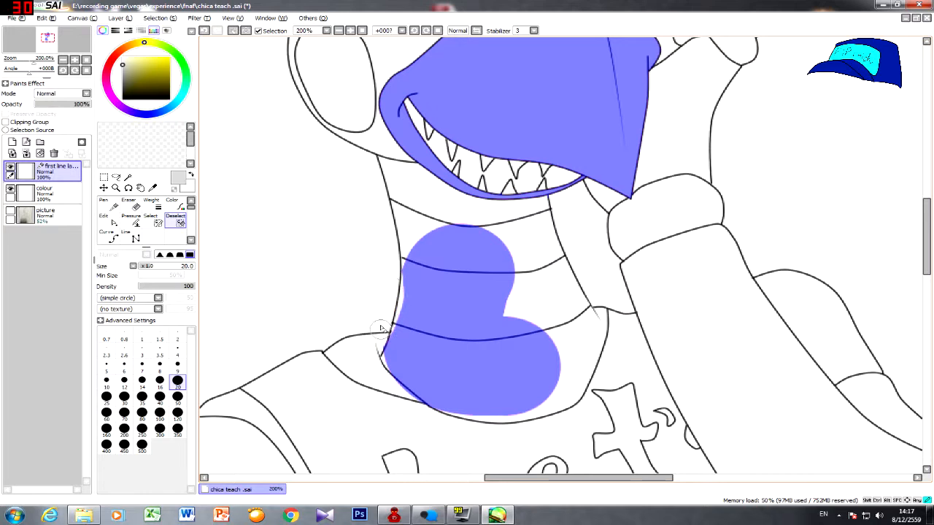
pyautogui.hotkey('ctrl', 'd')
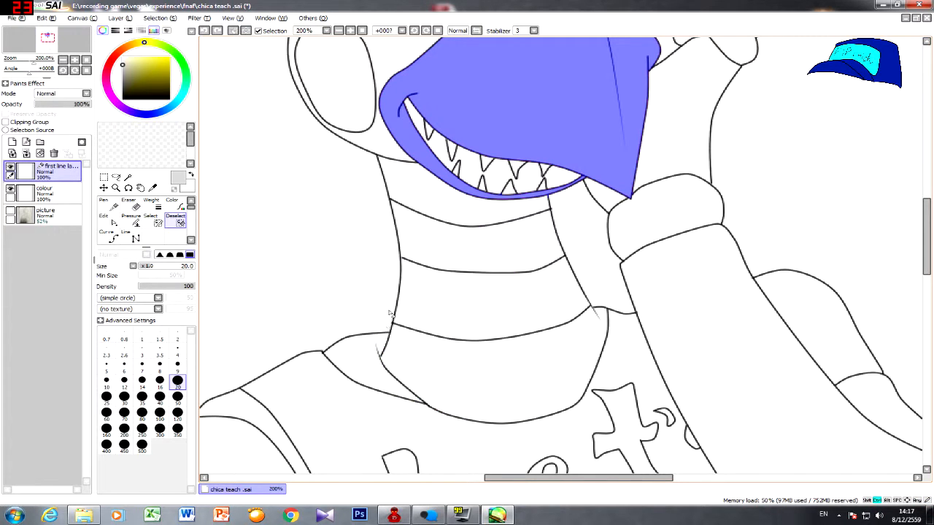
# - Check the beak selection on the whole character, and make the colour layer active with that selection kept
pyautogui.scroll(-3, 390, 314)
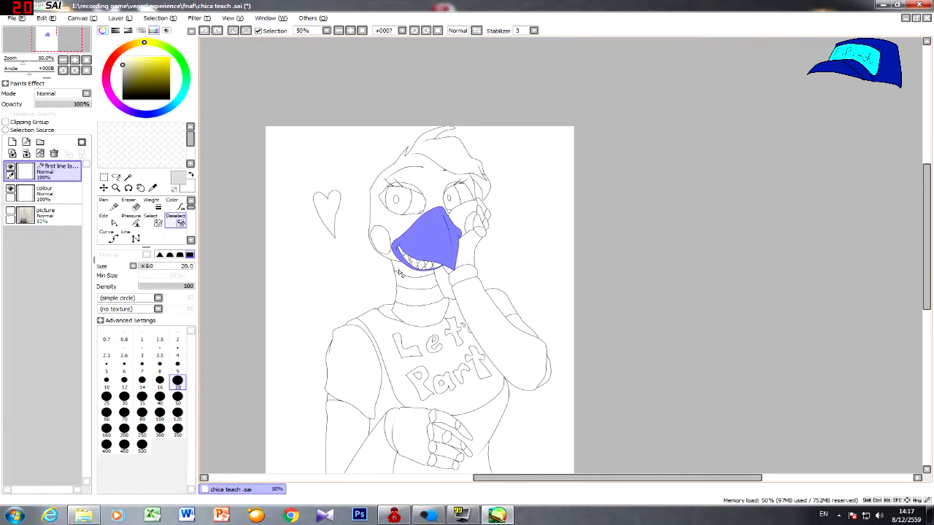
pyautogui.scroll(4, 446, 275)
pyautogui.scroll(-4, 447, 275)
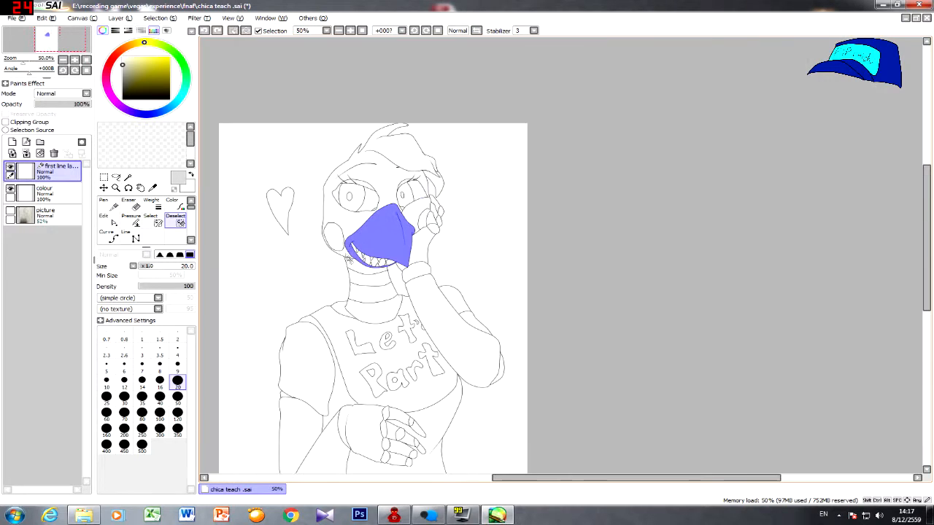
pyautogui.scroll(3, 446, 275)
pyautogui.click(44, 191)
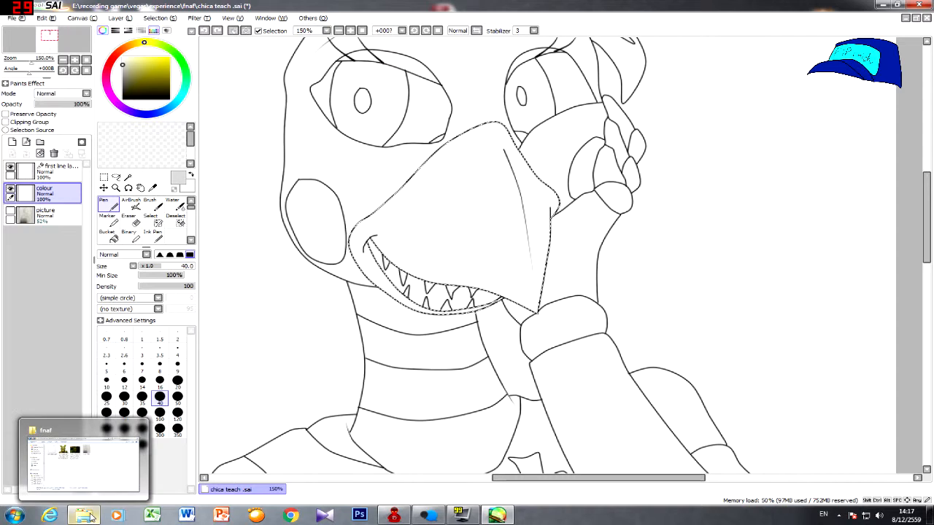
# - Open the image hqdefault.jpg from the fnaf folder under friend project as a second canvas for colour reference
pyautogui.click(47, 476)
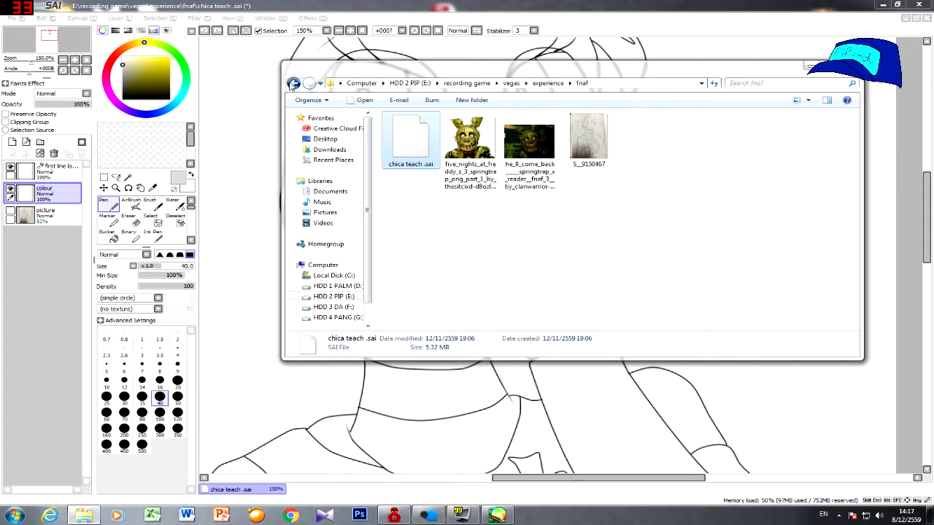
pyautogui.click(292, 83)
pyautogui.click(292, 83)
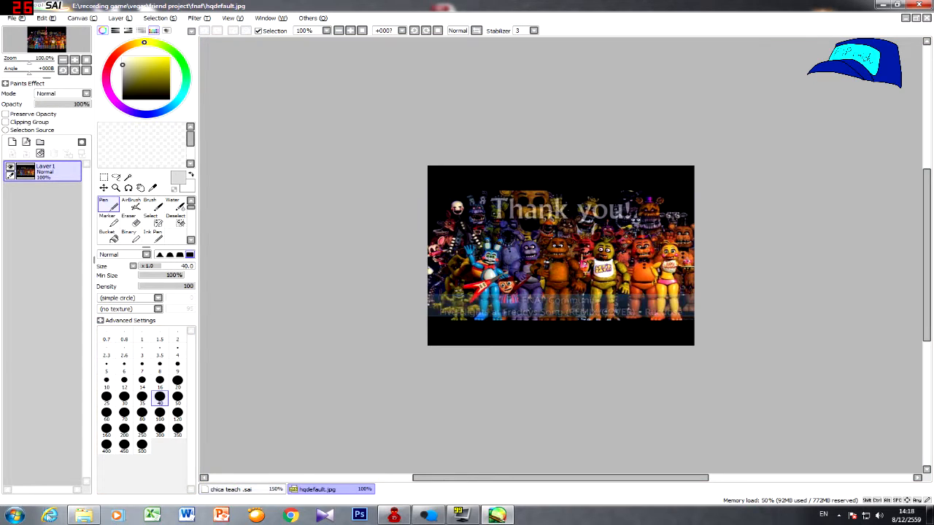
pyautogui.click(84, 516)
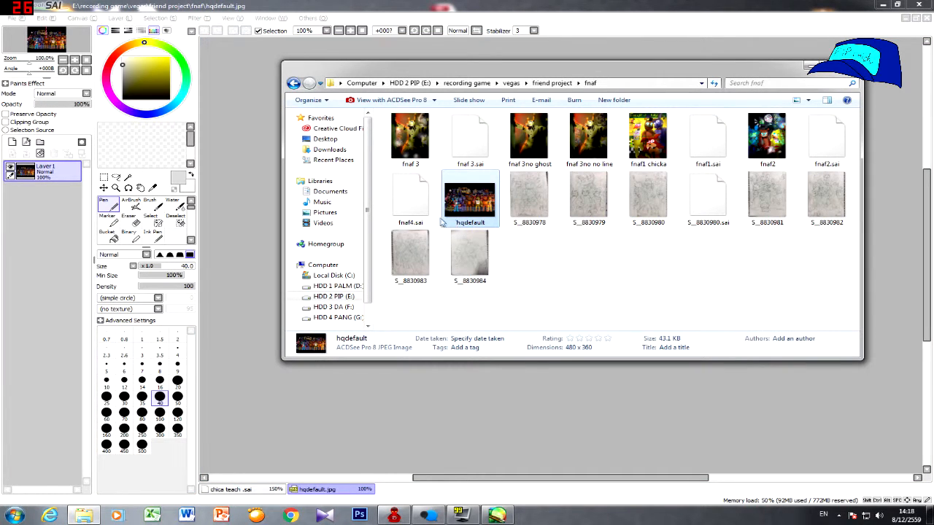
pyautogui.click(597, 287)
pyautogui.click(631, 6)
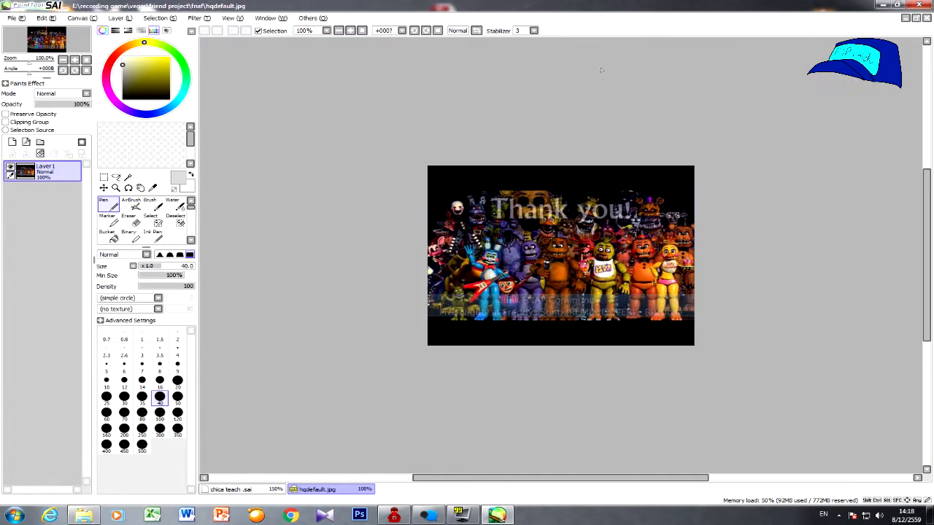
# - Sample a golden yellow from the head of the pink-cheeked yellow chick in hqdefault.jpg with the Color Picker
pyautogui.scroll(4, 610, 274)
pyautogui.scroll(-5, 656, 281)
pyautogui.scroll(4, 540, 259)
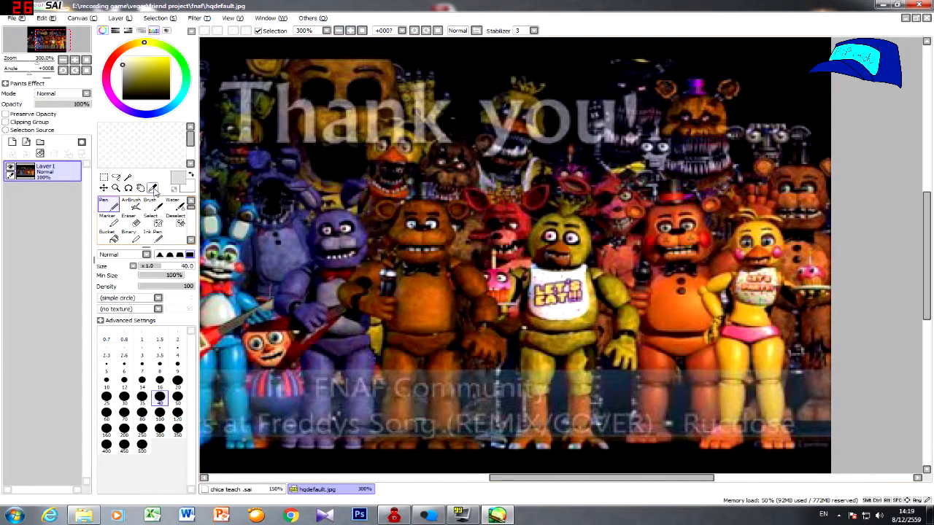
pyautogui.click(152, 188)
pyautogui.click(762, 226)
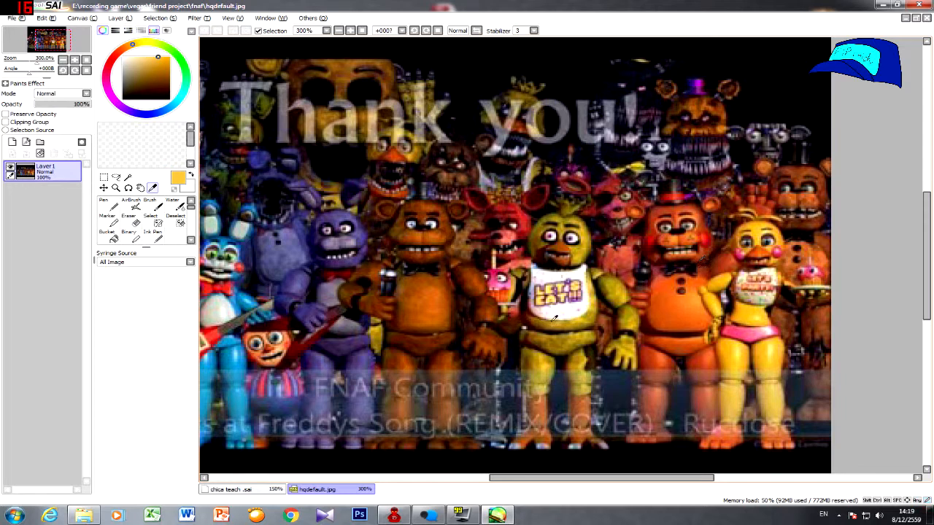
pyautogui.click(84, 516)
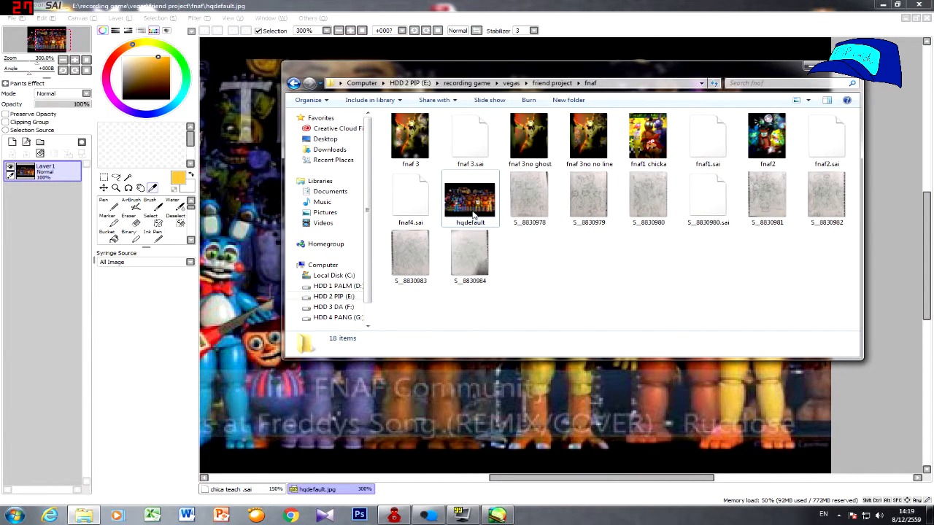
pyautogui.click(472, 214)
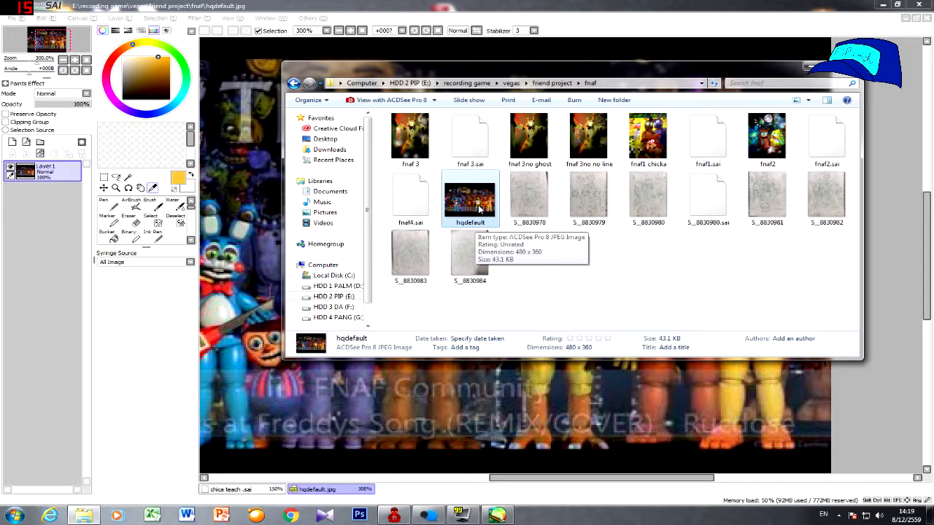
pyautogui.moveTo(477, 206); pyautogui.dragTo(639, 437)
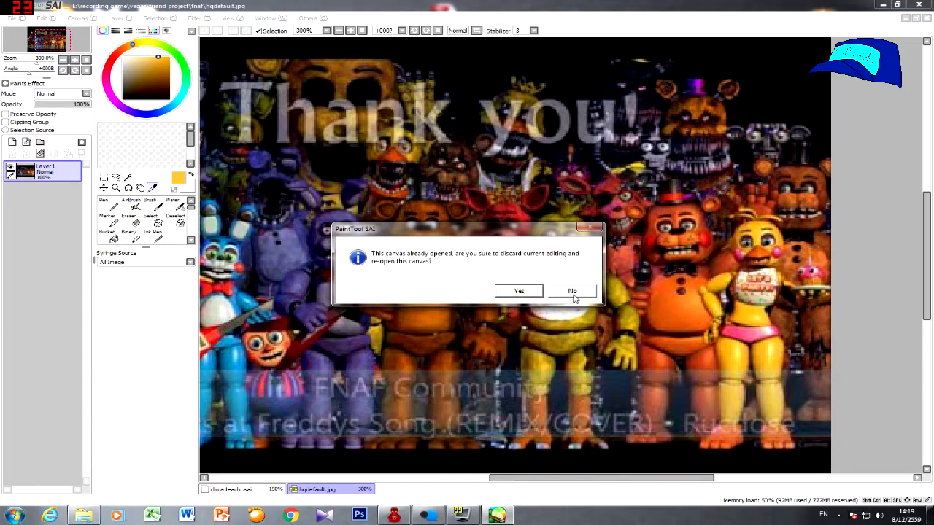
pyautogui.click(574, 292)
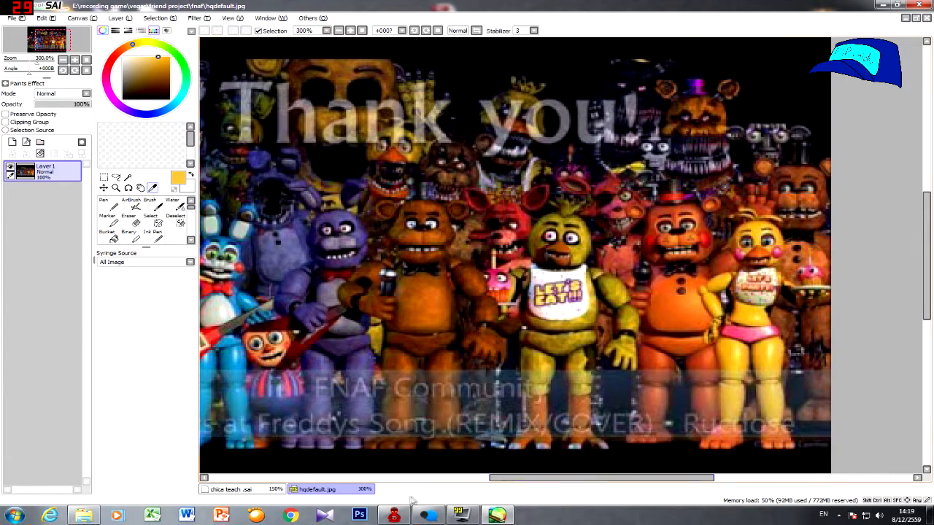
# - Compare the chica teach drawing with hqdefault.jpg, and examine the pink-cheeked yellow chick up close and at full size
pyautogui.click(330, 492)
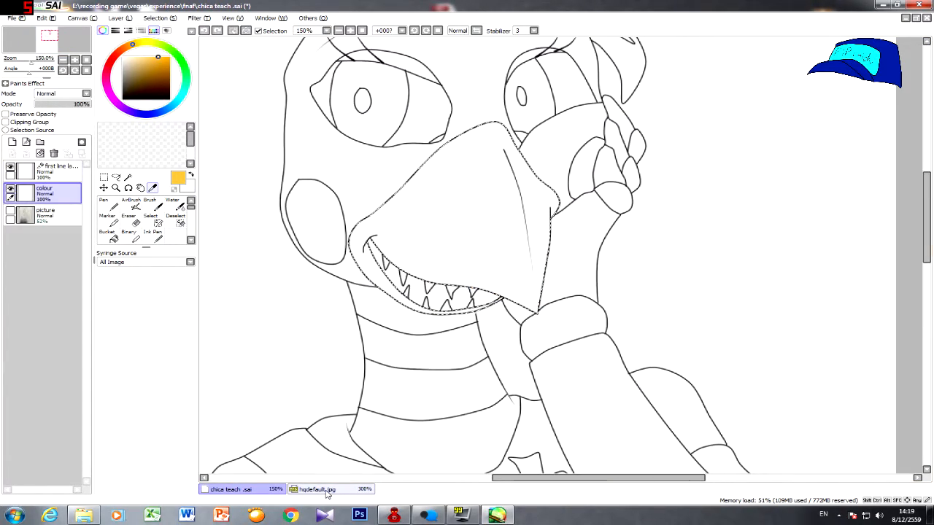
pyautogui.click(327, 491)
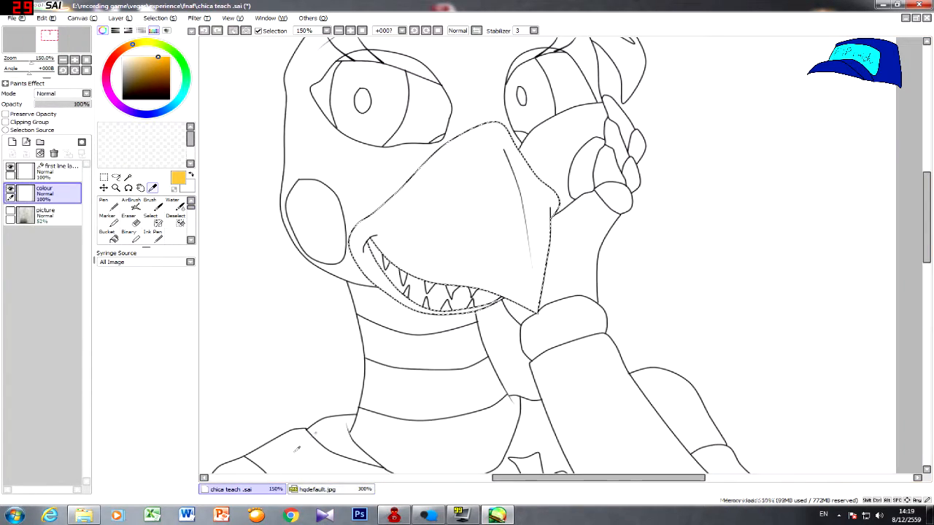
pyautogui.click(259, 489)
pyautogui.click(346, 488)
pyautogui.scroll(-4, 779, 183)
pyautogui.scroll(6, 791, 180)
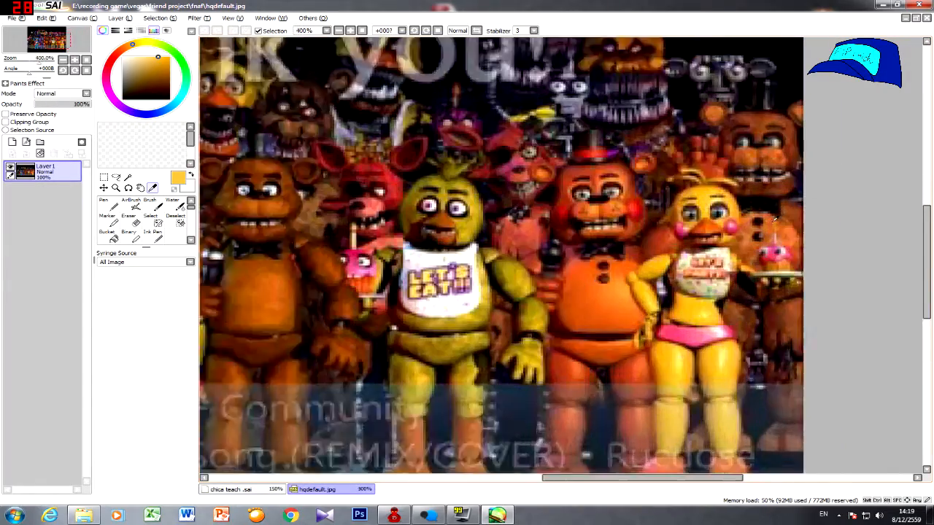
pyautogui.scroll(-4, 697, 191)
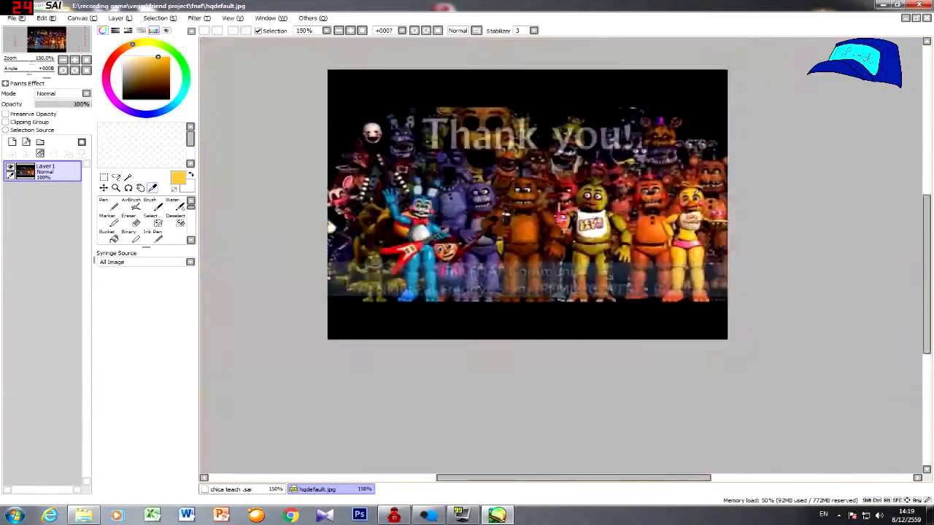
pyautogui.scroll(-3, 432, 216)
pyautogui.scroll(5, 461, 190)
pyautogui.scroll(-4, 461, 191)
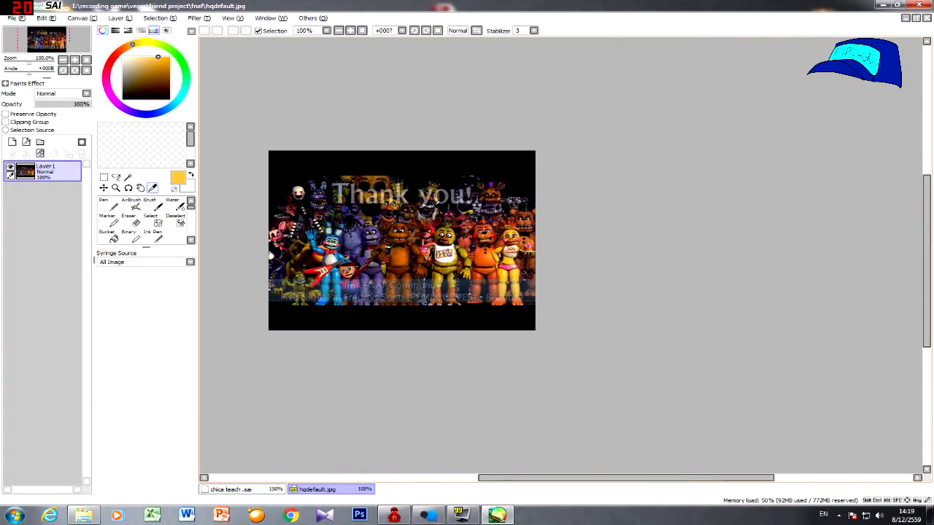
pyautogui.scroll(3, 521, 226)
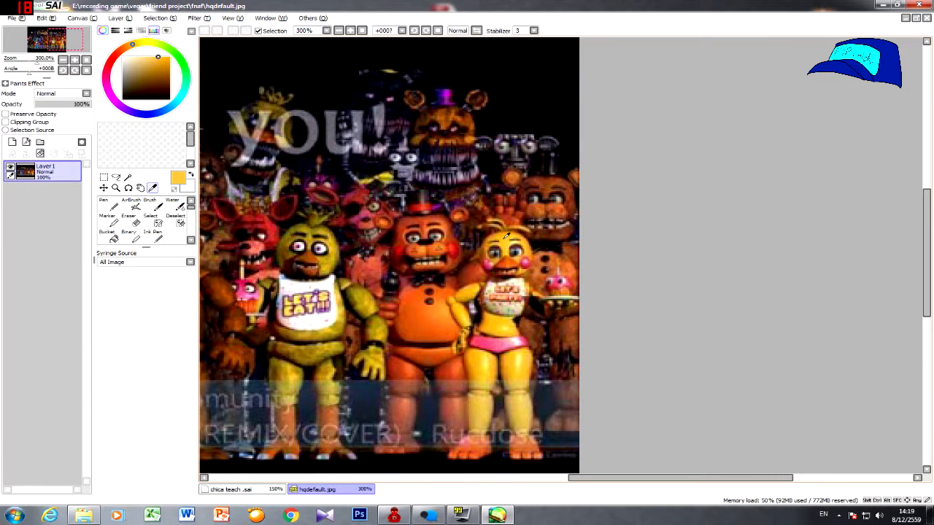
pyautogui.scroll(4, 507, 236)
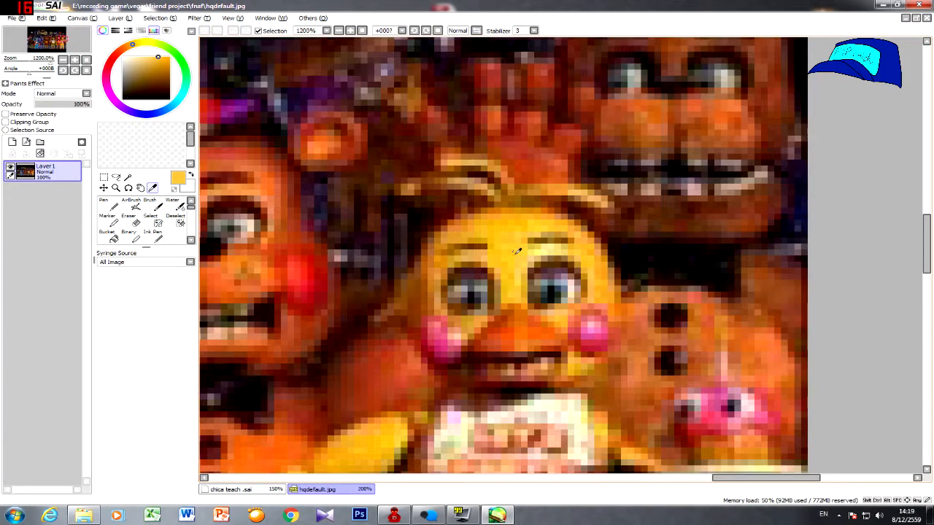
pyautogui.scroll(-5, 513, 253)
pyautogui.scroll(3, 514, 253)
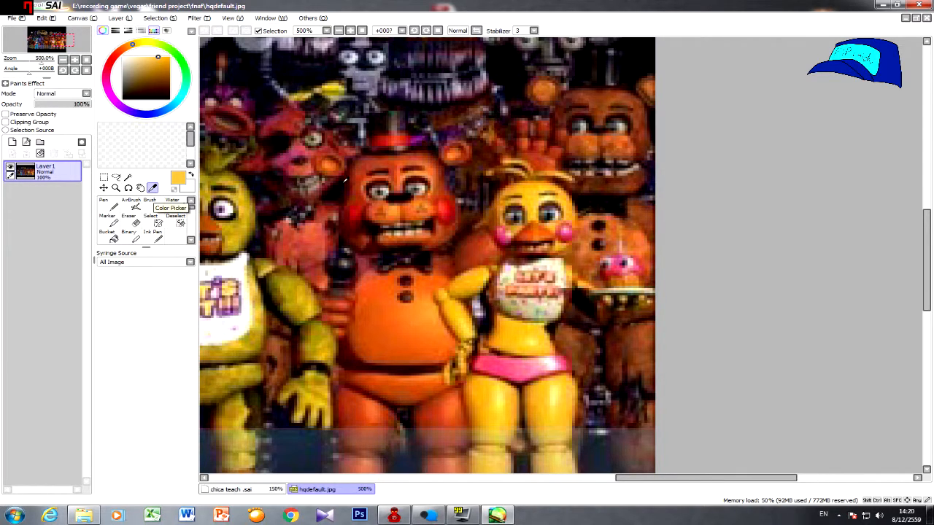
# - Sample several colours around the pink-cheeked chick with the Color Picker, ending with the bright yellow of its forehead as primary colour
pyautogui.click(537, 196)
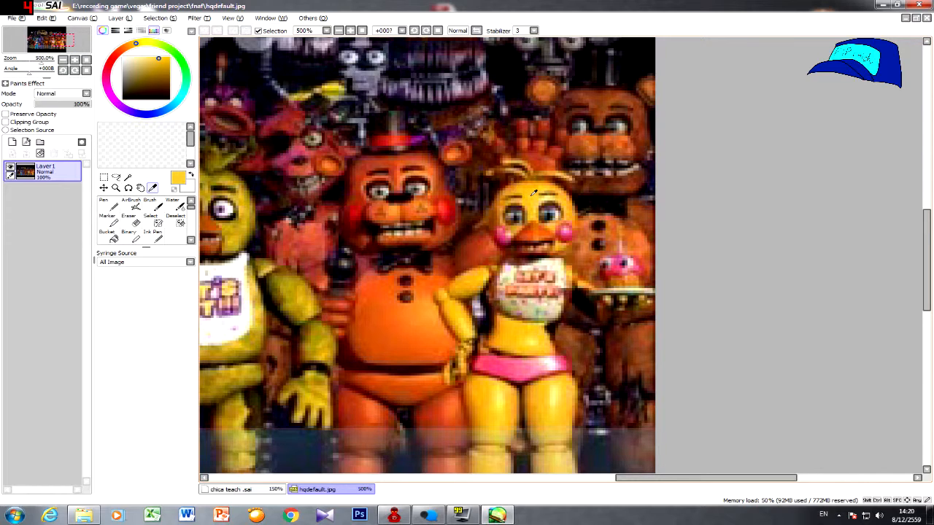
pyautogui.click(506, 231)
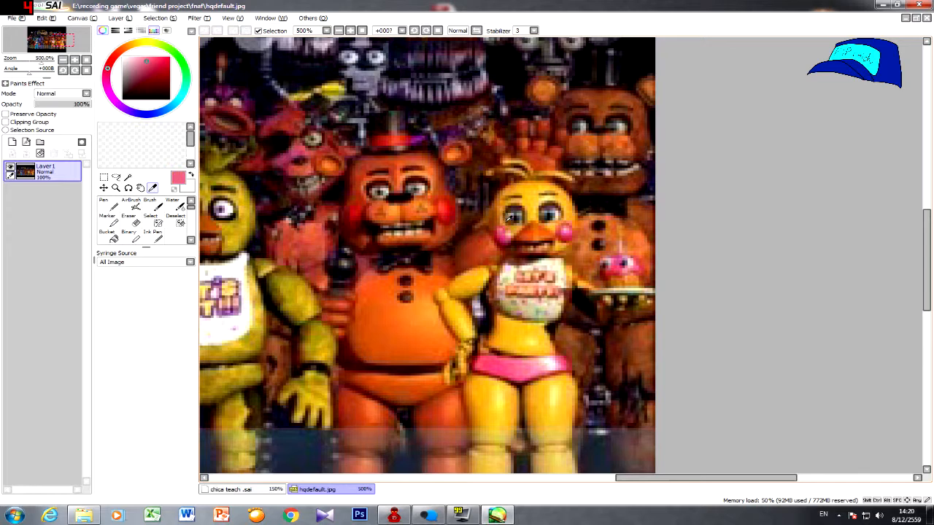
pyautogui.click(436, 273)
pyautogui.click(538, 192)
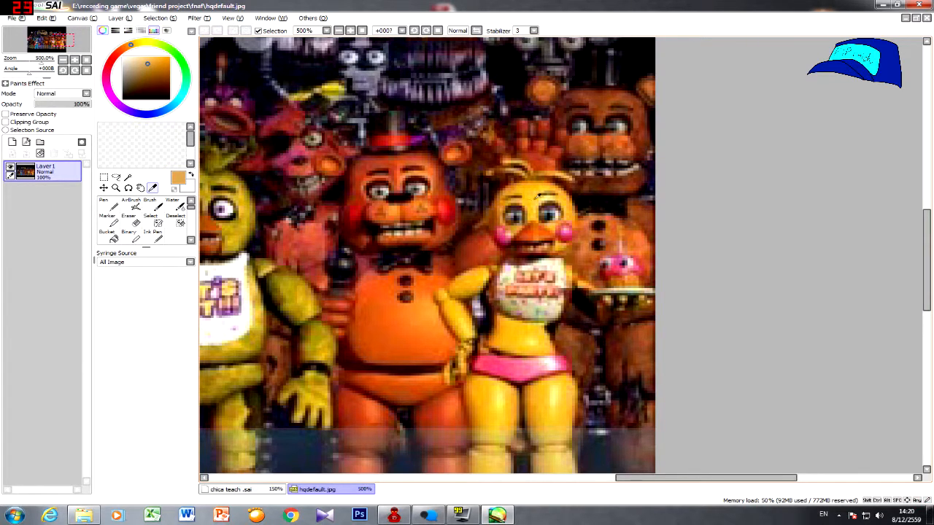
pyautogui.click(535, 195)
pyautogui.click(541, 186)
pyautogui.click(543, 185)
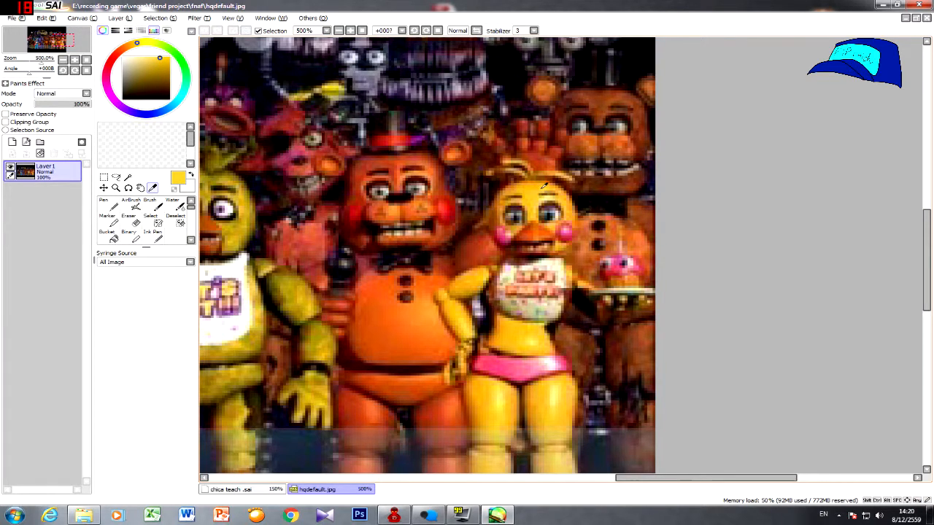
# - Swap the yellow into the secondary colour, and sample the pink of the chick's cheek as primary colour
pyautogui.click(190, 175)
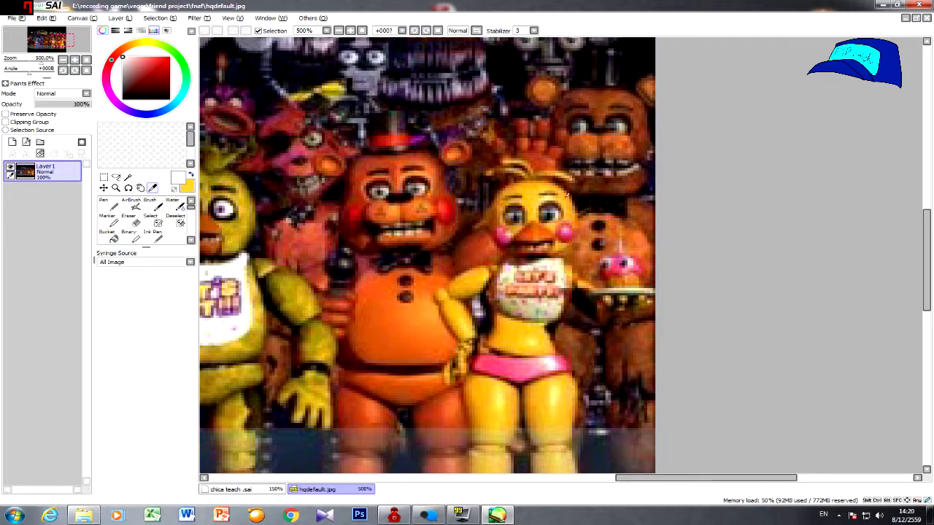
pyautogui.click(569, 226)
pyautogui.click(569, 230)
pyautogui.click(568, 233)
pyautogui.click(567, 229)
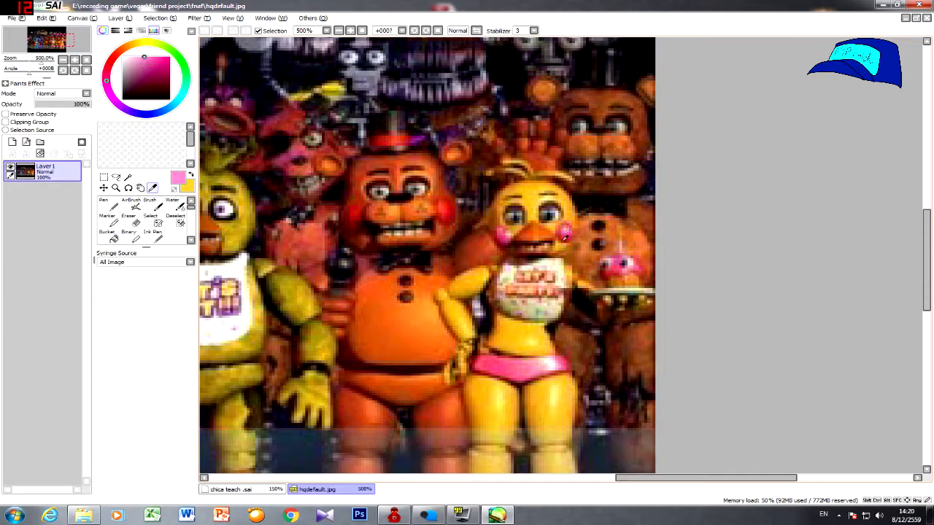
# - Sample the orange of the chick's beak in hqdefault.jpg as primary colour, and return to the chica teach drawing
pyautogui.click(230, 489)
pyautogui.scroll(-2, 369, 380)
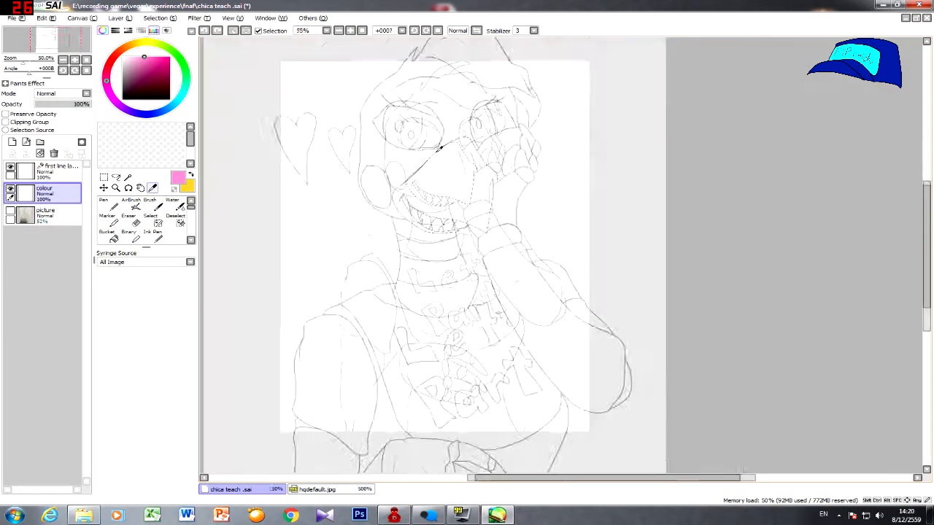
pyautogui.click(315, 489)
pyautogui.scroll(5, 531, 240)
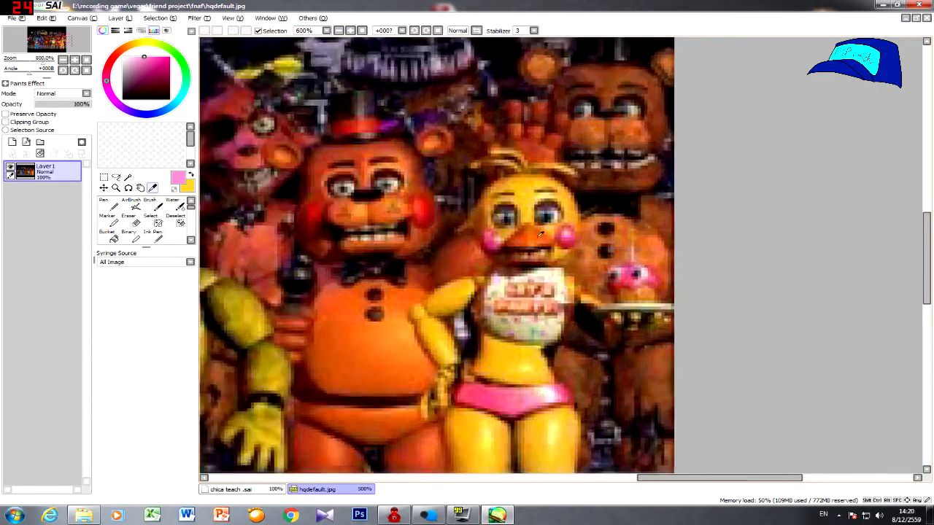
pyautogui.click(531, 239)
pyautogui.click(534, 240)
pyautogui.click(529, 248)
pyautogui.click(535, 241)
pyautogui.click(274, 489)
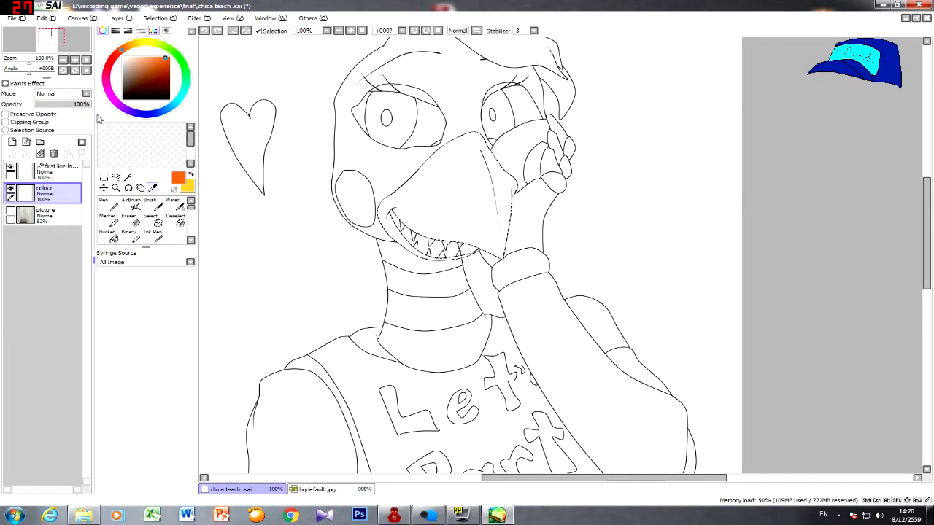
pyautogui.click(191, 175)
pyautogui.click(191, 175)
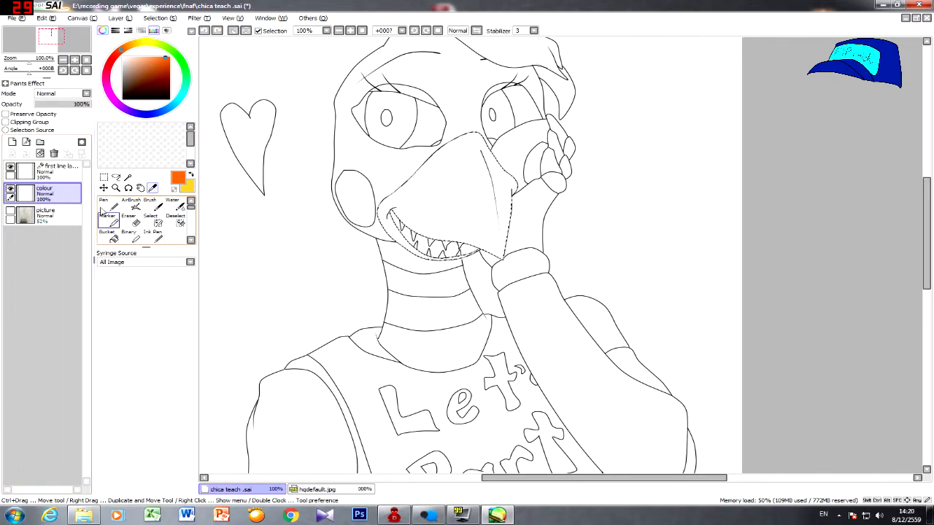
# - Apply the Magic Wand to the beak on the first line layer, and make the colour layer active again
pyautogui.click(51, 169)
pyautogui.click(128, 177)
pyautogui.click(474, 194)
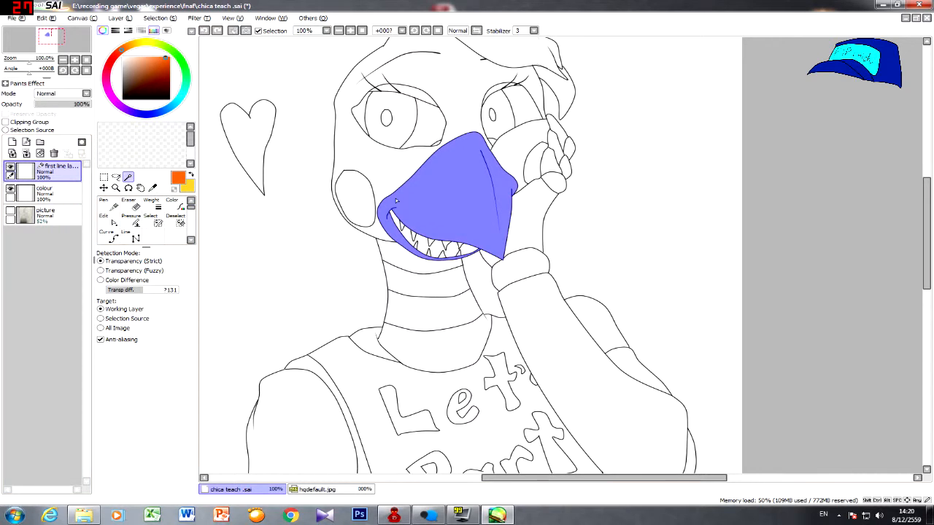
pyautogui.scroll(2, 481, 250)
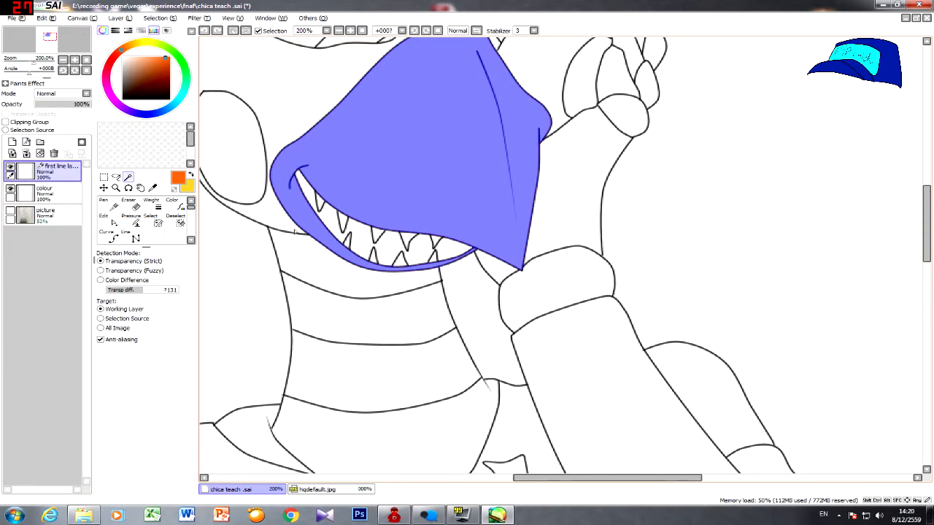
pyautogui.click(43, 191)
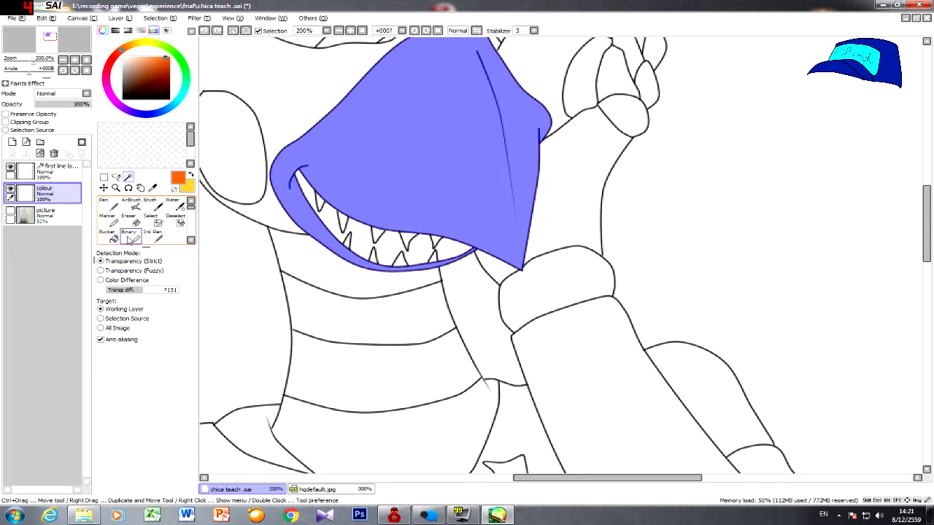
pyautogui.press('-')
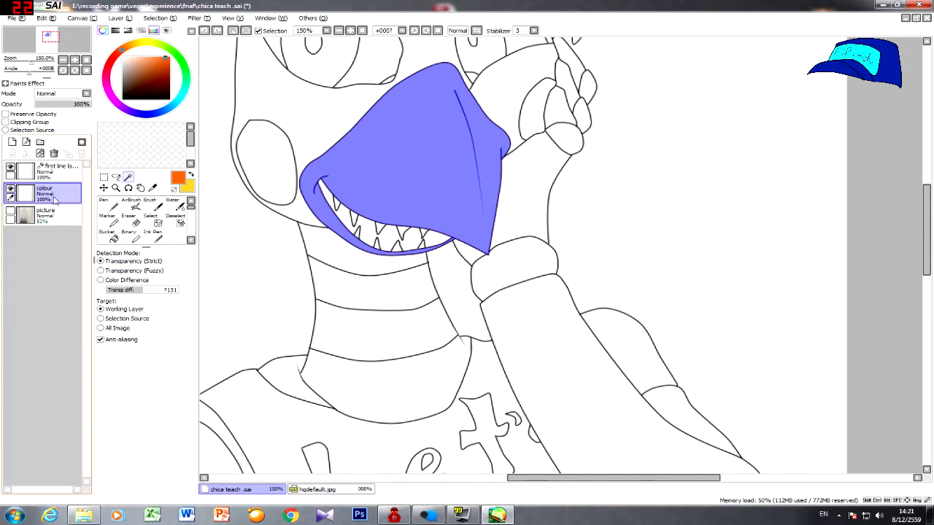
# - Try dabbing orange inside the beak selection with the Pen at size 40, and undo the dabs
pyautogui.click(112, 207)
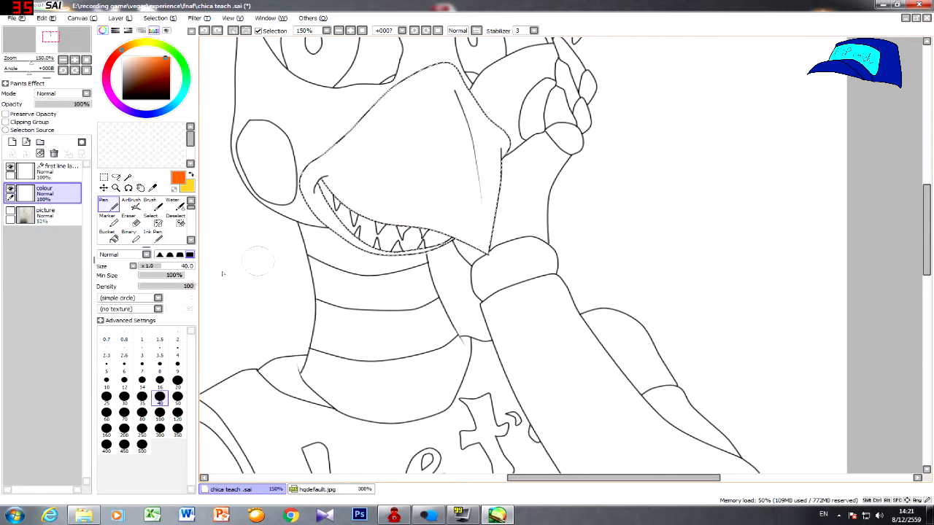
pyautogui.click(390, 172)
pyautogui.scroll(5, 445, 182)
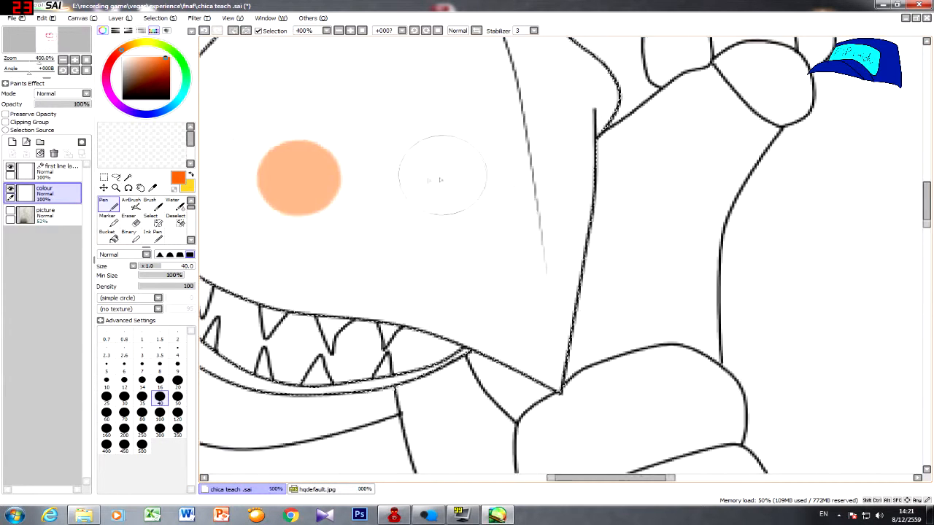
pyautogui.click(335, 192)
pyautogui.moveTo(335, 191)
pyautogui.mouseDown()
pyautogui.moveTo(351, 169)
pyautogui.moveTo(329, 167)
pyautogui.moveTo(339, 192)
pyautogui.moveTo(330, 193)
pyautogui.moveTo(352, 173)
pyautogui.moveTo(336, 190)
pyautogui.mouseUp()
pyautogui.hotkey('ctrl', 'z')
pyautogui.hotkey('ctrl', 'z')
pyautogui.hotkey('ctrl', 'z')
# - Try dabbing orange inside the beak selection with the Binary tool at size 25 and beside it with the Pen at size 40
pyautogui.click(129, 234)
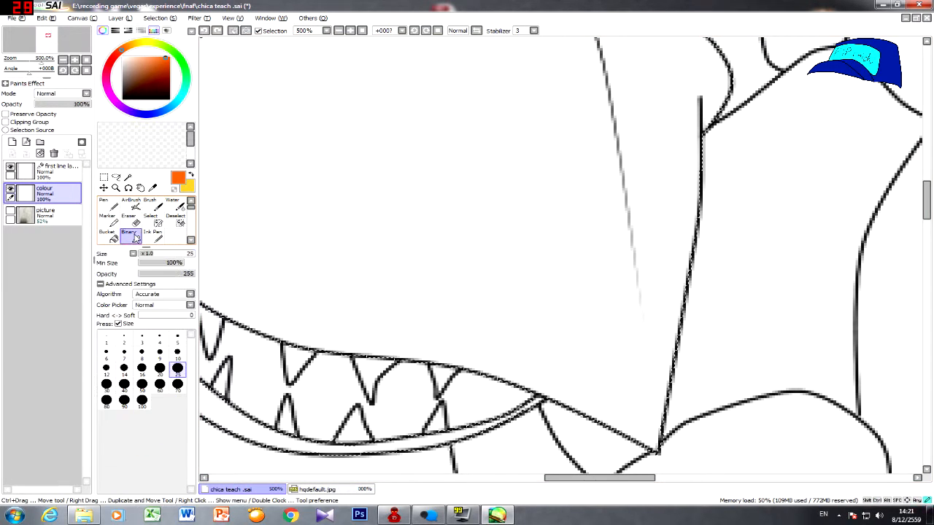
pyautogui.click(358, 212)
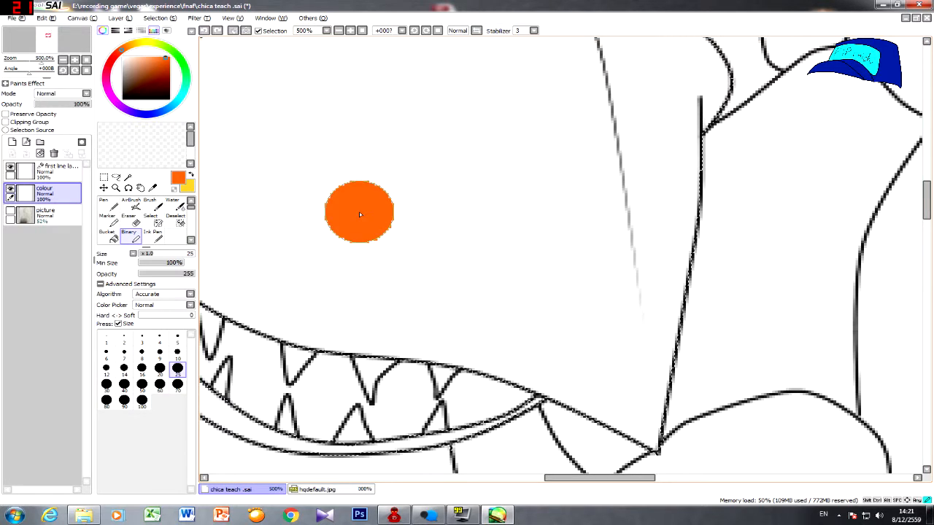
pyautogui.scroll(4, 351, 171)
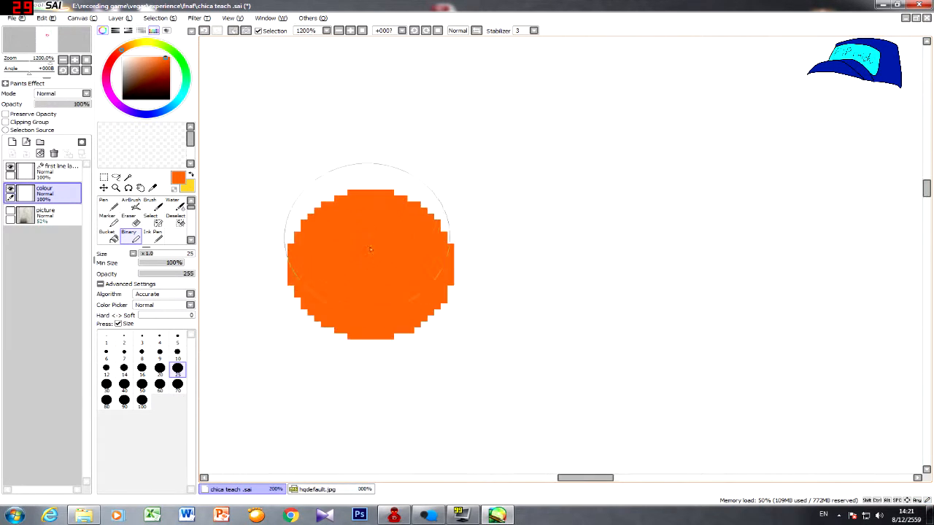
pyautogui.click(103, 203)
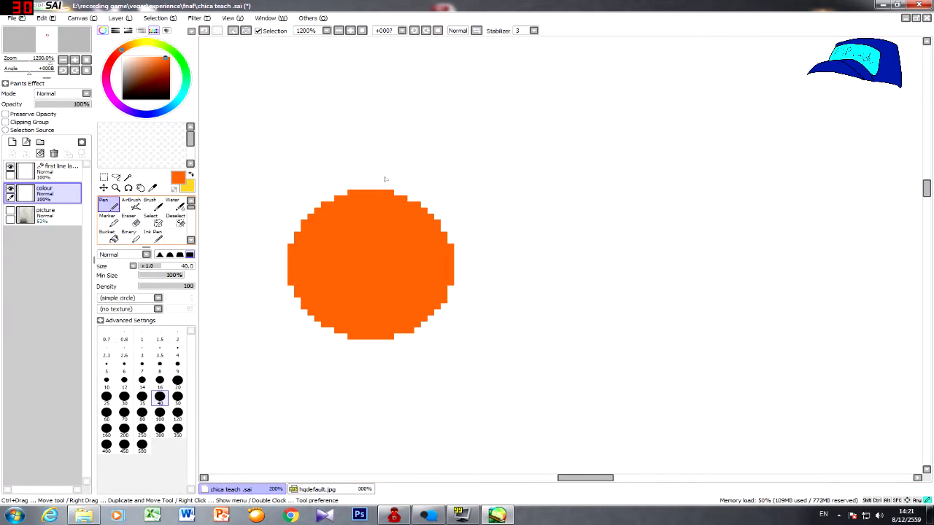
pyautogui.click(698, 242)
pyautogui.scroll(-3, 437, 310)
pyautogui.scroll(3, 382, 271)
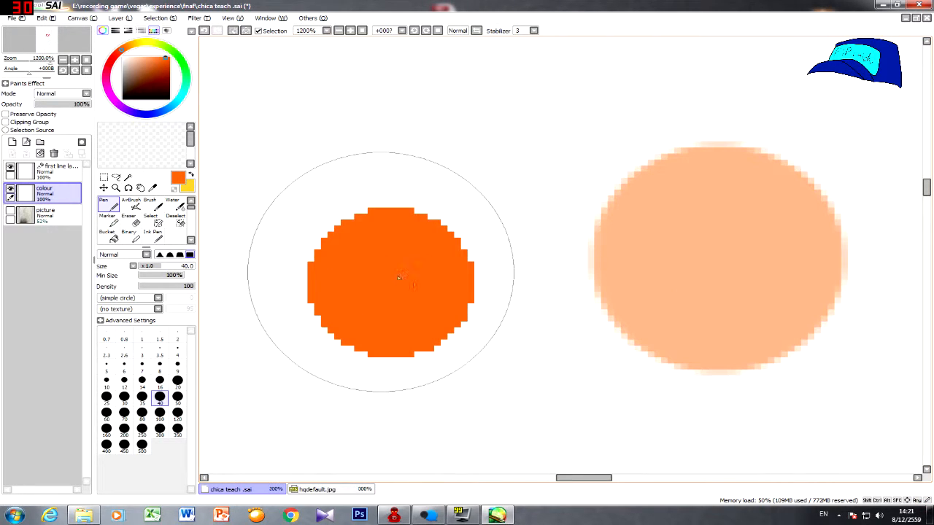
# - Look over the Ink Pen's settings, return to the Binary tool, and undo another trial dab on the beak
pyautogui.click(152, 235)
pyautogui.scroll(2, 318, 299)
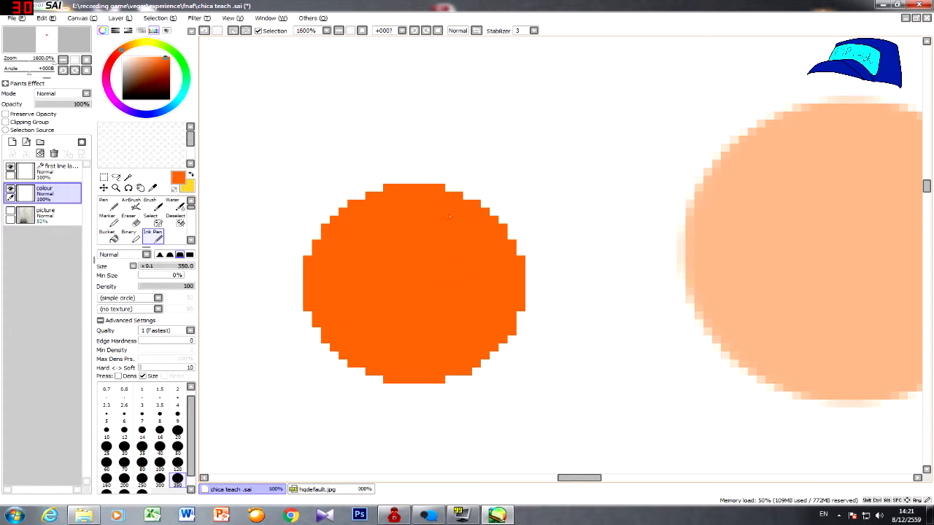
pyautogui.click(128, 235)
pyautogui.scroll(-2, 538, 121)
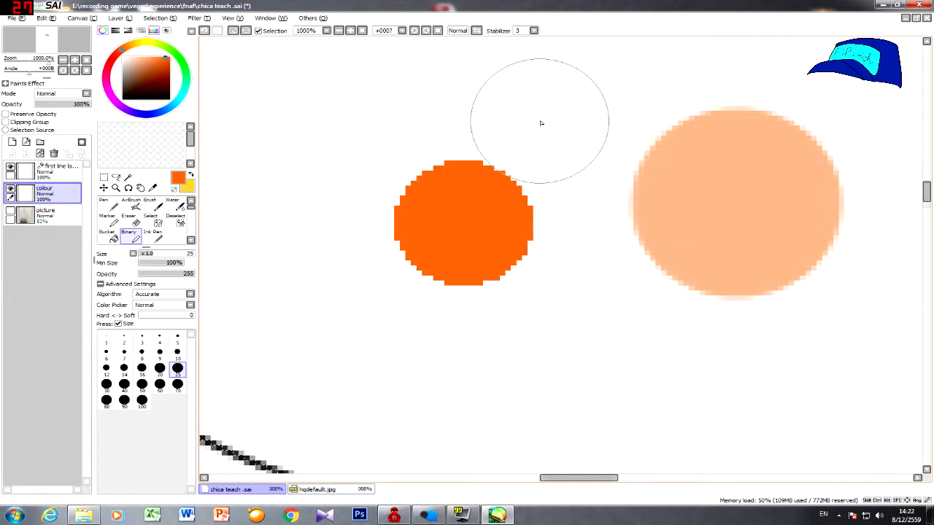
pyautogui.click(407, 107)
pyautogui.hotkey('ctrl', 'z')
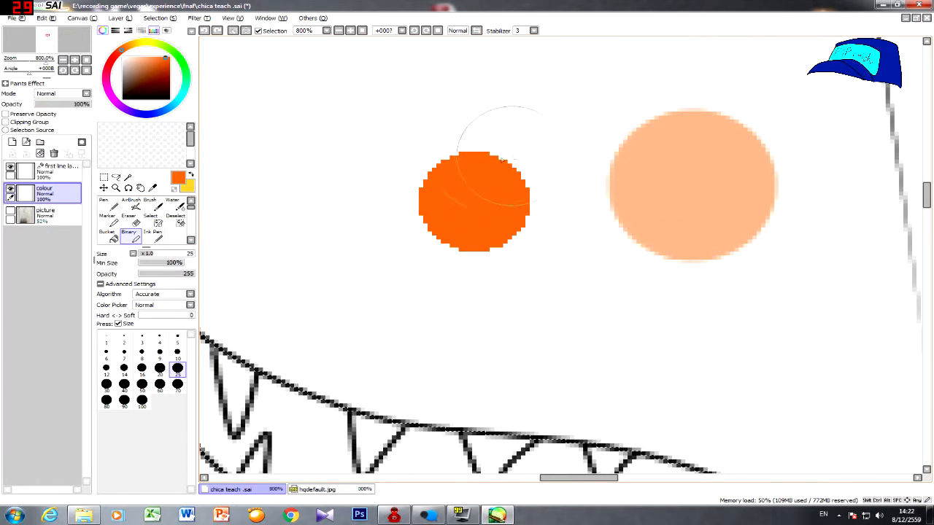
# - Try scribbling orange along the beak's mouth edge with the Binary tool at size 25, and undo the strokes and trial dabs
pyautogui.moveTo(270, 364); pyautogui.dragTo(375, 375)
pyautogui.scroll(-3, 321, 372)
pyautogui.moveTo(308, 356)
pyautogui.mouseDown()
pyautogui.moveTo(230, 316)
pyautogui.moveTo(247, 309)
pyautogui.moveTo(208, 270)
pyautogui.mouseUp()
pyautogui.scroll(-4, 299, 324)
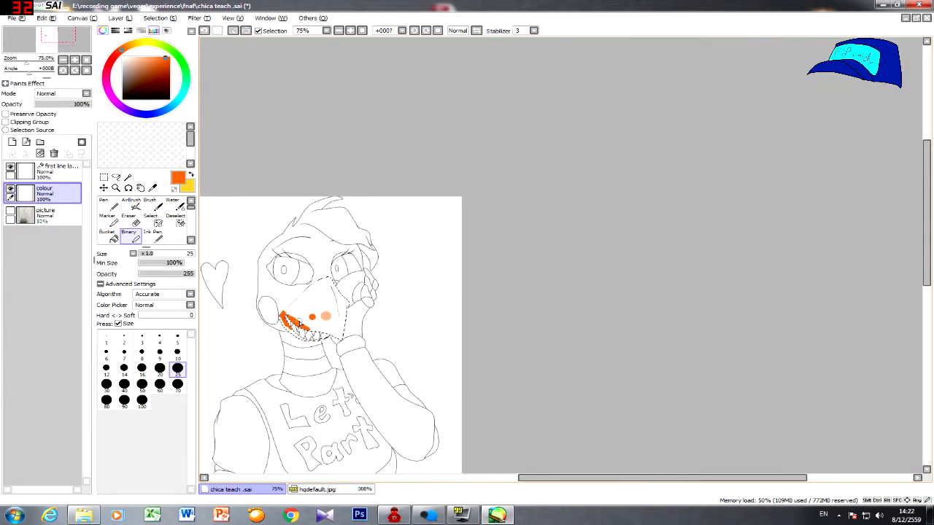
pyautogui.scroll(4, 299, 324)
pyautogui.hotkey('ctrl', 'z')
pyautogui.scroll(2, 277, 288)
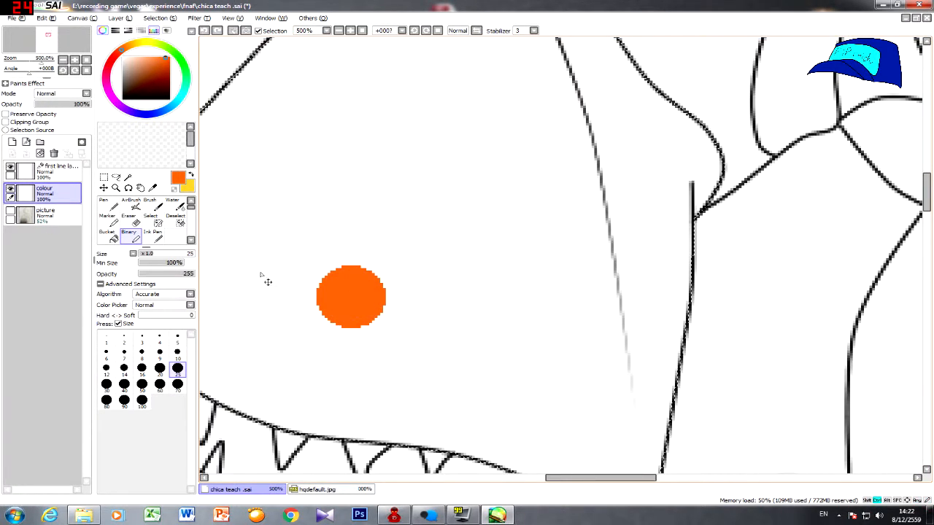
pyautogui.hotkey('ctrl', 'z')
# - Try orange strokes across the beak with the Marker at size 300, and undo them
pyautogui.click(107, 217)
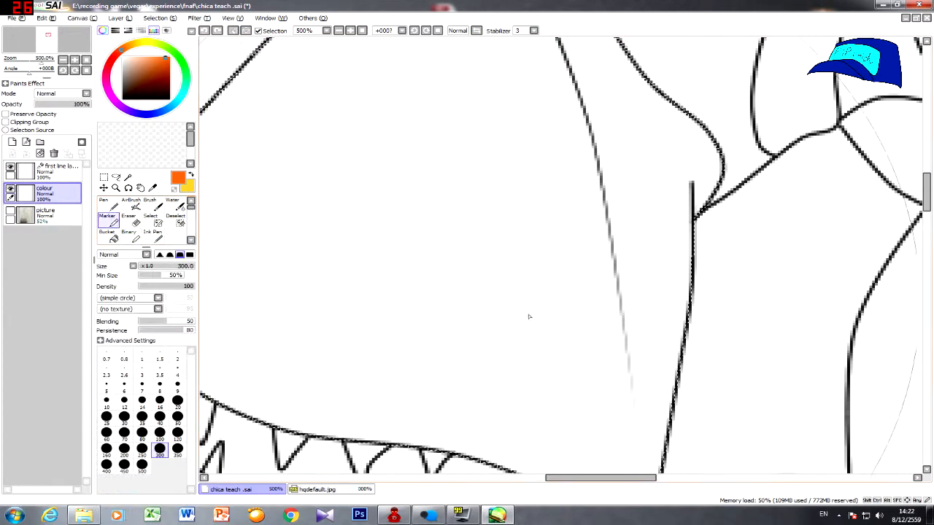
pyautogui.scroll(-3, 511, 308)
pyautogui.moveTo(424, 306); pyautogui.dragTo(496, 292)
pyautogui.hotkey('ctrl', 'z')
pyautogui.moveTo(379, 309)
pyautogui.mouseDown()
pyautogui.moveTo(422, 332)
pyautogui.moveTo(429, 295)
pyautogui.mouseUp()
pyautogui.scroll(-2, 511, 285)
pyautogui.scroll(6, 522, 281)
pyautogui.hotkey('ctrl', 'z')
# - Dab orange on the beak with the Marker and then the Pen at size 16 for comparison, and undo both dabs
pyautogui.click(160, 400)
pyautogui.click(375, 289)
pyautogui.click(107, 204)
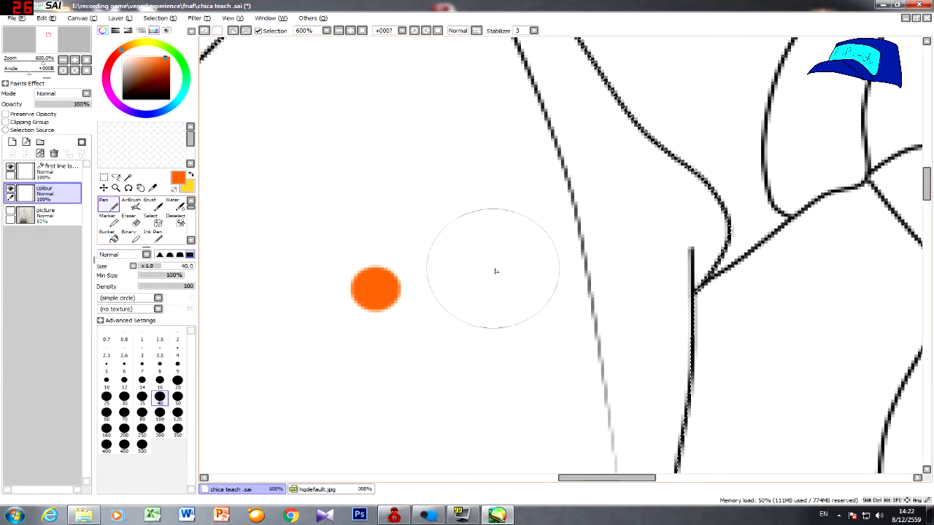
pyautogui.click(142, 382)
pyautogui.click(160, 382)
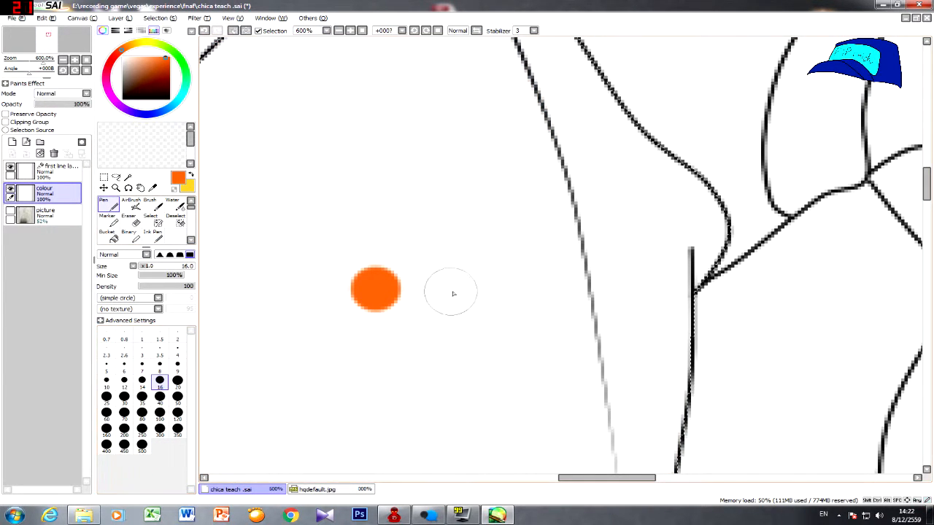
pyautogui.click(453, 293)
pyautogui.scroll(-3, 364, 334)
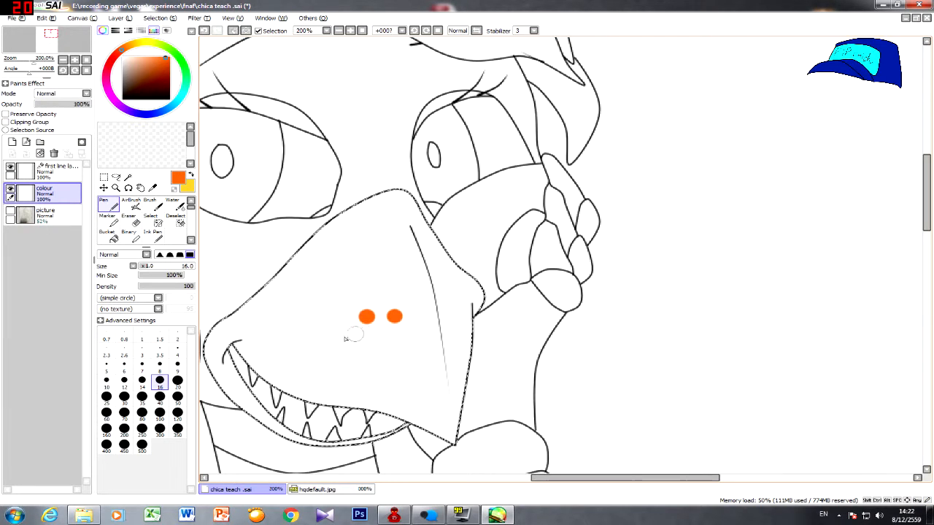
pyautogui.scroll(1, 346, 337)
pyautogui.hotkey('ctrl', 'z')
pyautogui.hotkey('ctrl', 'z')
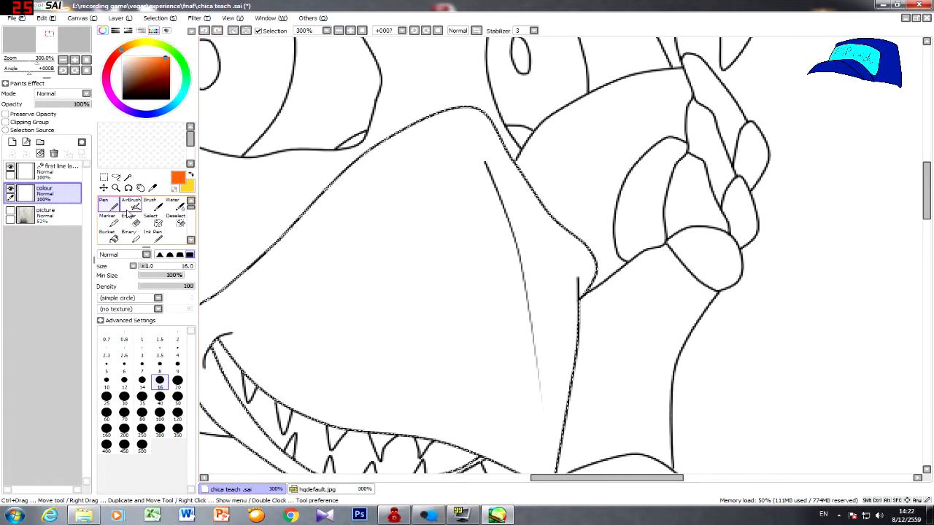
# - Try covering the selected beak in orange with the Pen at size 500, and undo it
pyautogui.scroll(-2, 325, 262)
pyautogui.click(141, 445)
pyautogui.click(335, 281)
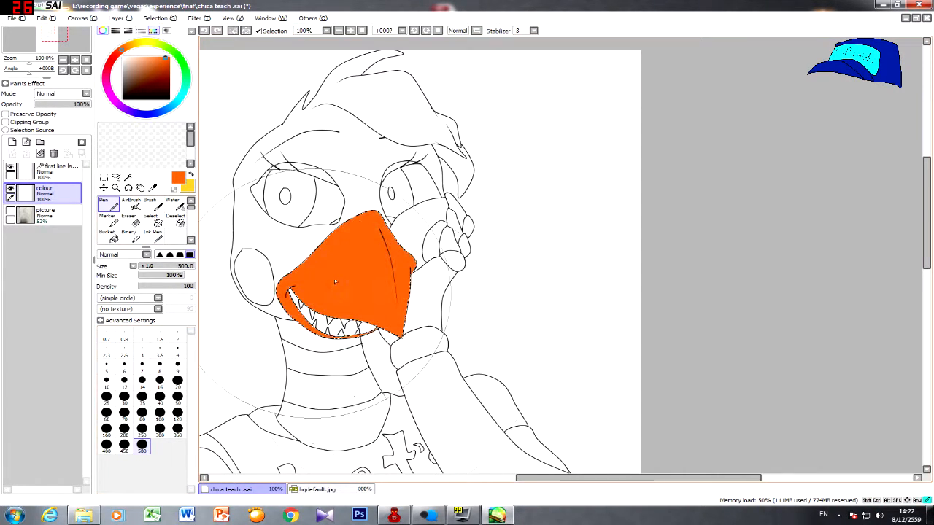
pyautogui.hotkey('ctrl', 'z')
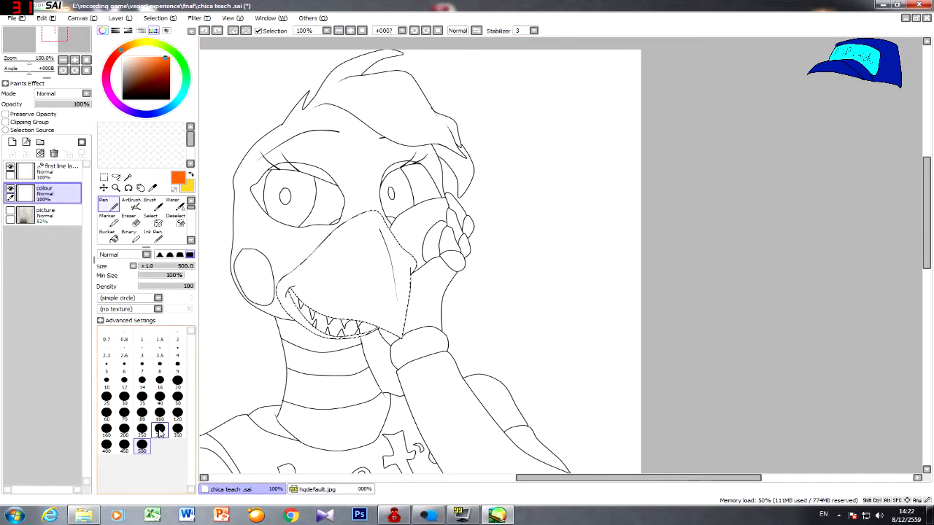
# - Paint the whole selected beak orange on the colour layer with the Pen at size 250
pyautogui.click(159, 431)
pyautogui.click(143, 430)
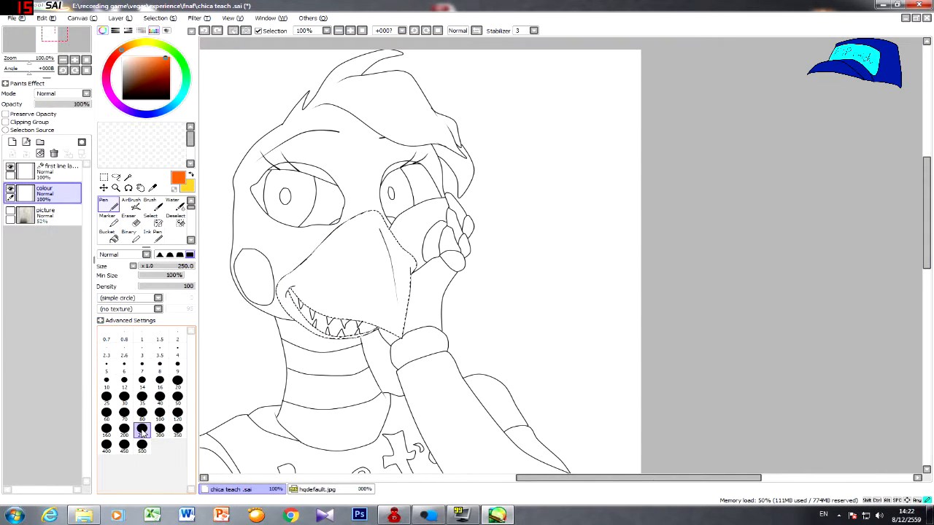
pyautogui.moveTo(281, 339); pyautogui.dragTo(201, 255)
pyautogui.moveTo(329, 241); pyautogui.dragTo(381, 291)
pyautogui.moveTo(309, 278); pyautogui.dragTo(339, 284)
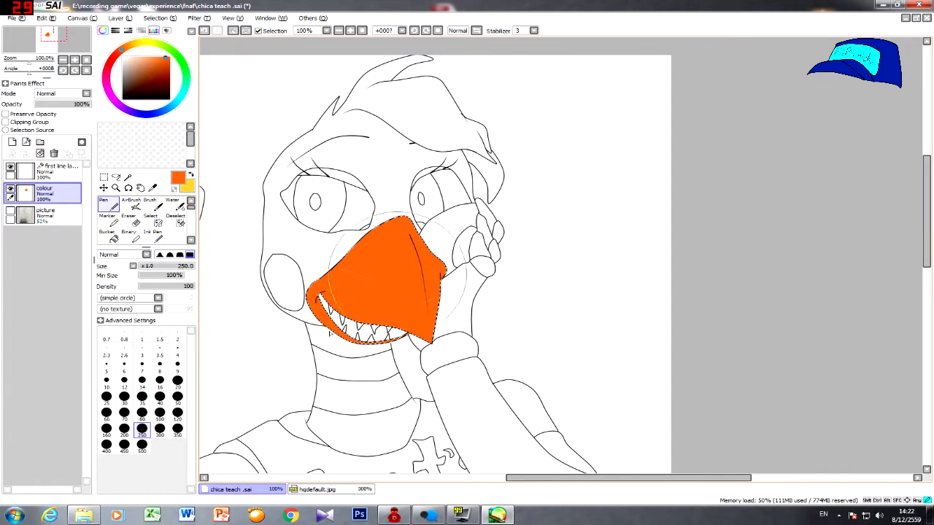
# - Clear the beak selection with the Deselect tool, make the first line layer active, and switch to the Magic Wand
pyautogui.click(176, 221)
pyautogui.moveTo(335, 259); pyautogui.dragTo(387, 266)
pyautogui.click(58, 172)
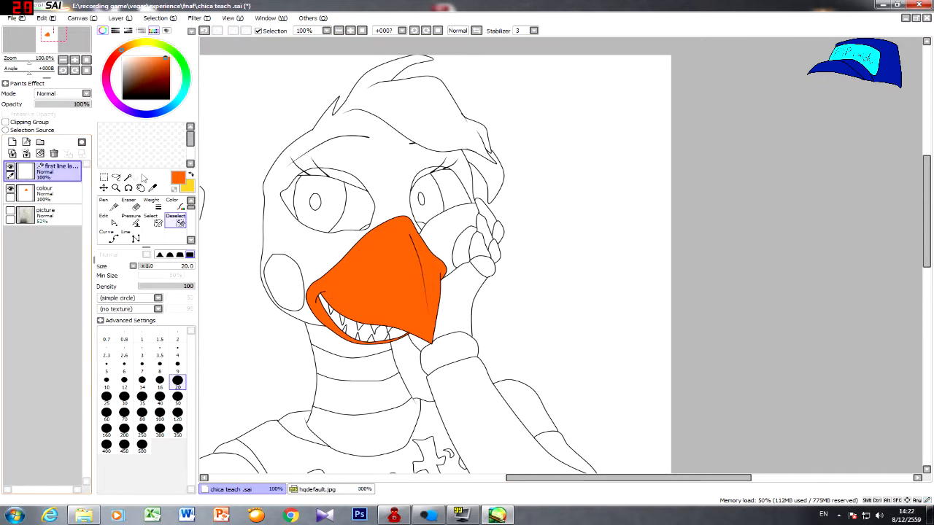
pyautogui.click(128, 177)
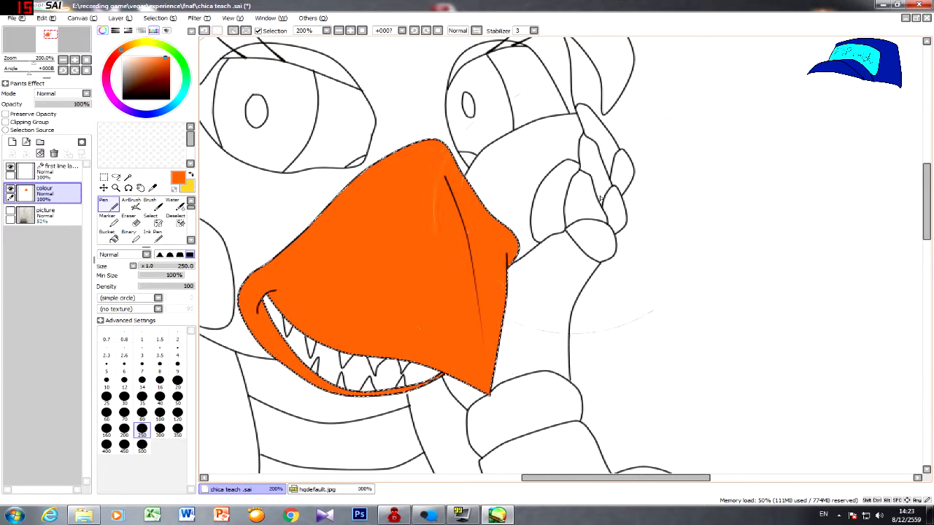
# - Try erasing the beak selection with the Deselect tool at size 500, and undo it
pyautogui.scroll(-2, 510, 209)
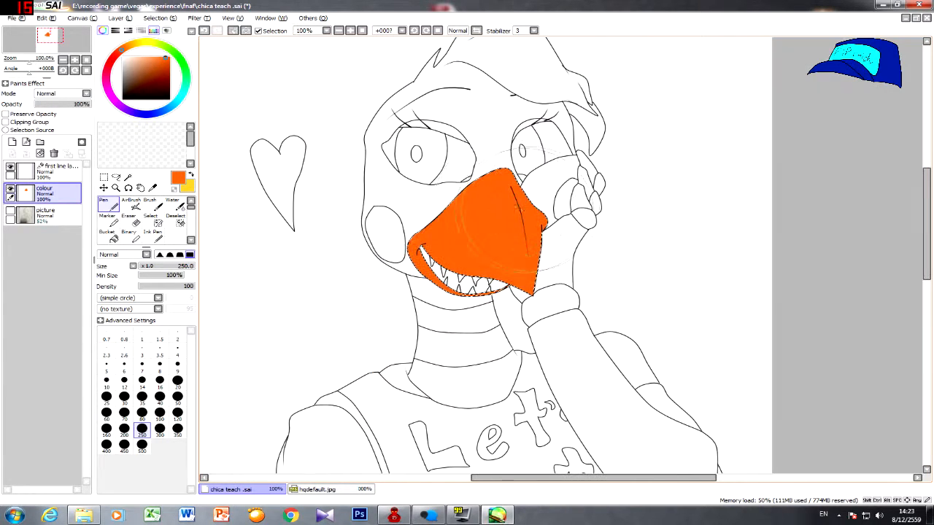
pyautogui.click(180, 223)
pyautogui.click(151, 221)
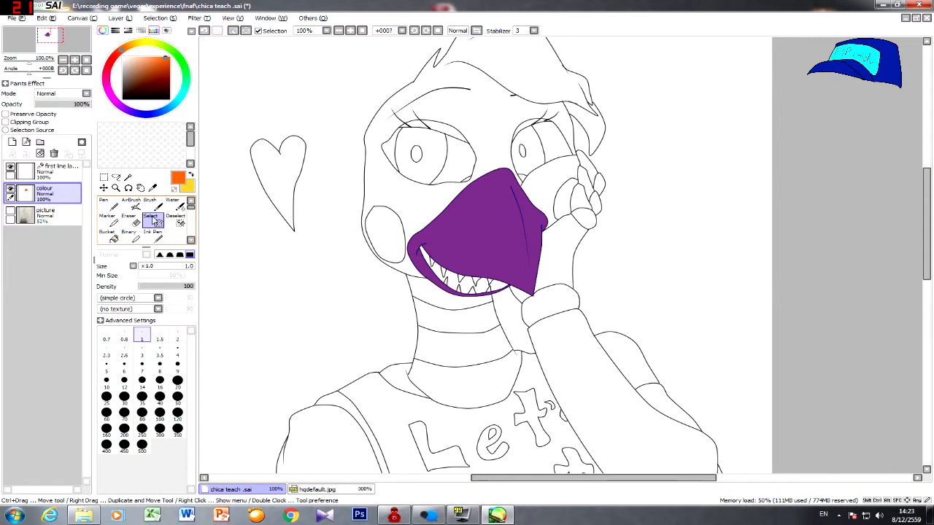
pyautogui.click(128, 178)
pyautogui.click(177, 221)
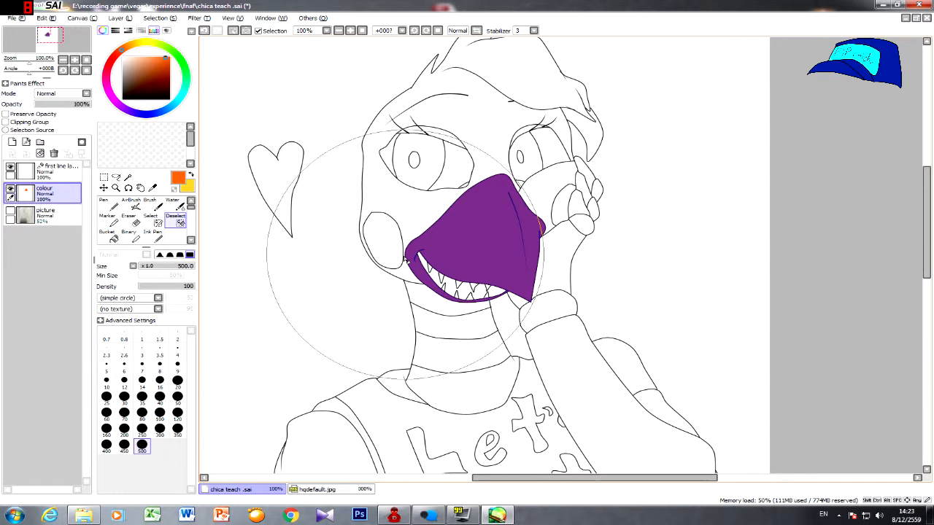
pyautogui.click(407, 259)
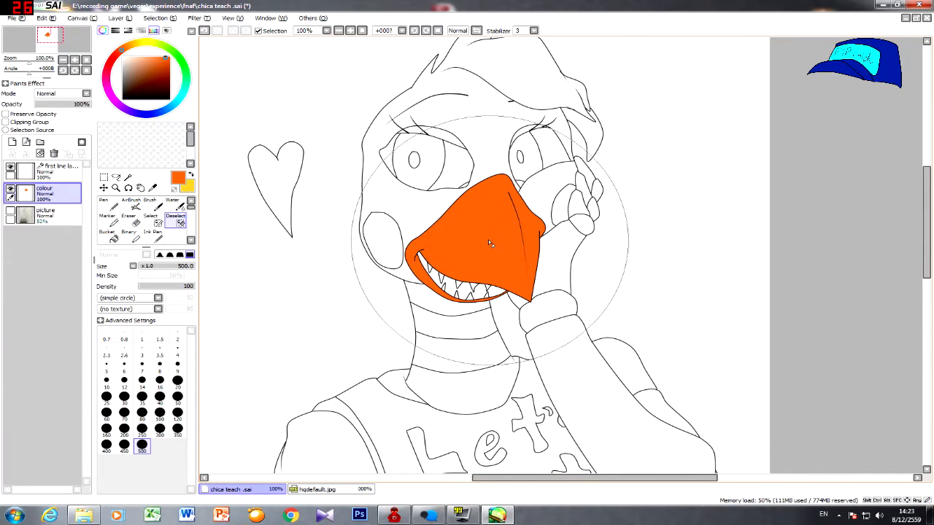
pyautogui.hotkey('ctrl', 'z')
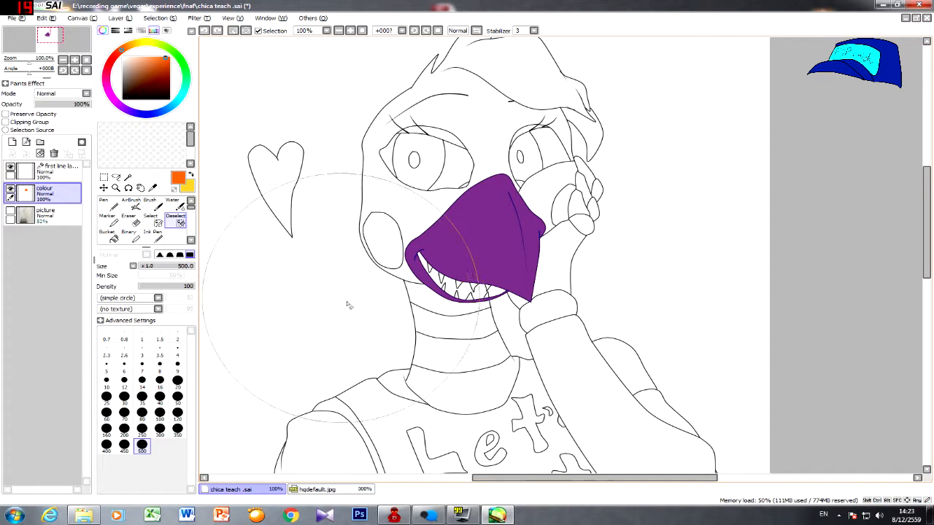
# - Erase the beak selection with the Deselect tool at size 100, leaving a small selected patch near the beak's upper tip
pyautogui.click(160, 412)
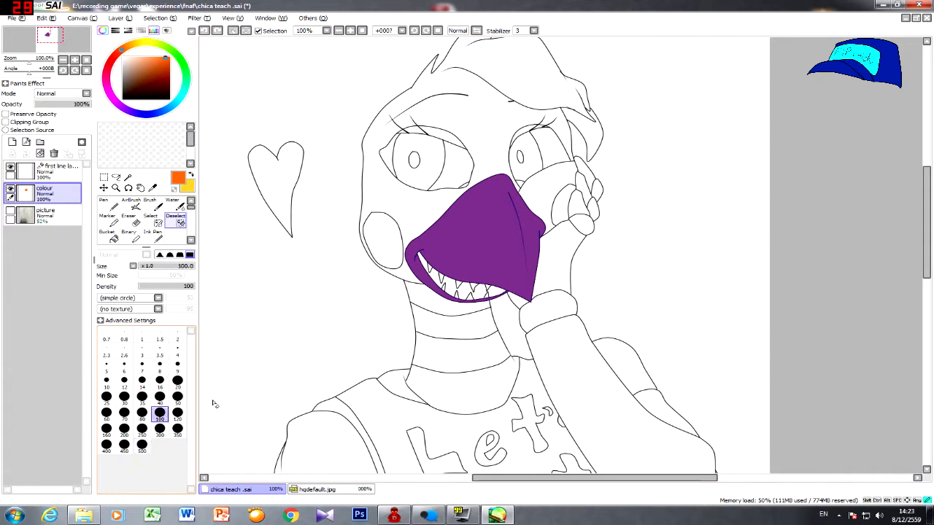
pyautogui.moveTo(467, 329)
pyautogui.mouseDown()
pyautogui.moveTo(467, 263)
pyautogui.moveTo(500, 221)
pyautogui.moveTo(491, 195)
pyautogui.mouseUp()
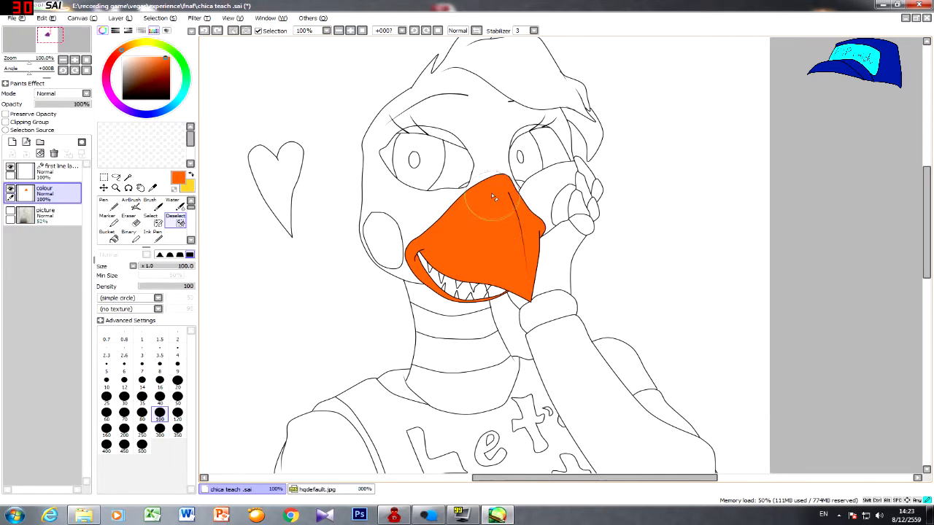
pyautogui.hotkey('ctrl', 'z')
pyautogui.moveTo(504, 278)
pyautogui.mouseDown()
pyautogui.moveTo(387, 230)
pyautogui.moveTo(398, 253)
pyautogui.moveTo(463, 233)
pyautogui.moveTo(478, 243)
pyautogui.moveTo(535, 232)
pyautogui.moveTo(533, 219)
pyautogui.moveTo(497, 226)
pyautogui.moveTo(471, 198)
pyautogui.mouseUp()
pyautogui.moveTo(483, 223); pyautogui.dragTo(524, 211)
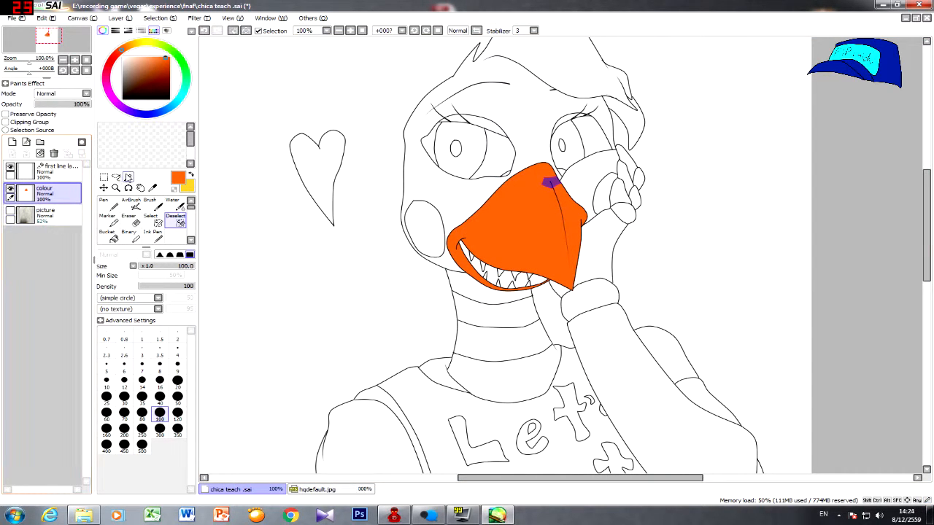
# - Select the chick's round cheek with the Magic Wand on the first line layer, and make the colour layer active again
pyautogui.click(128, 177)
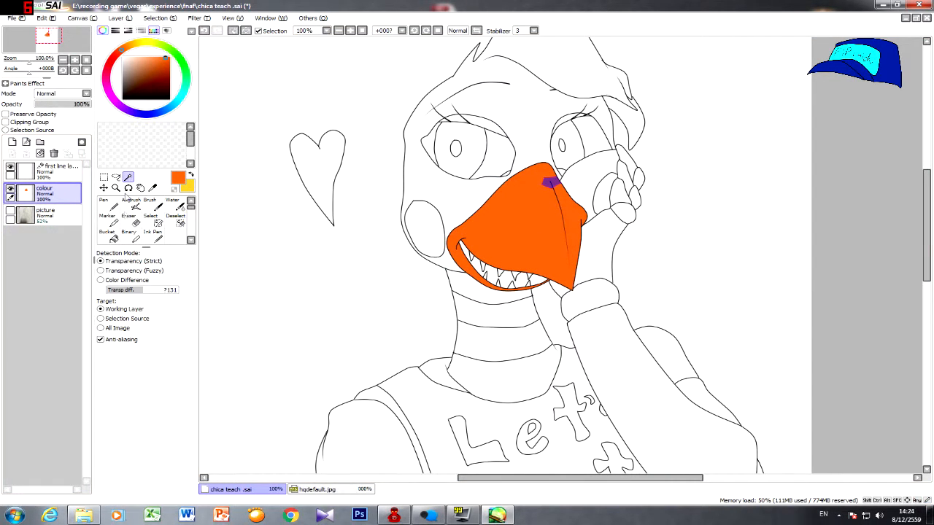
pyautogui.click(51, 171)
pyautogui.click(416, 226)
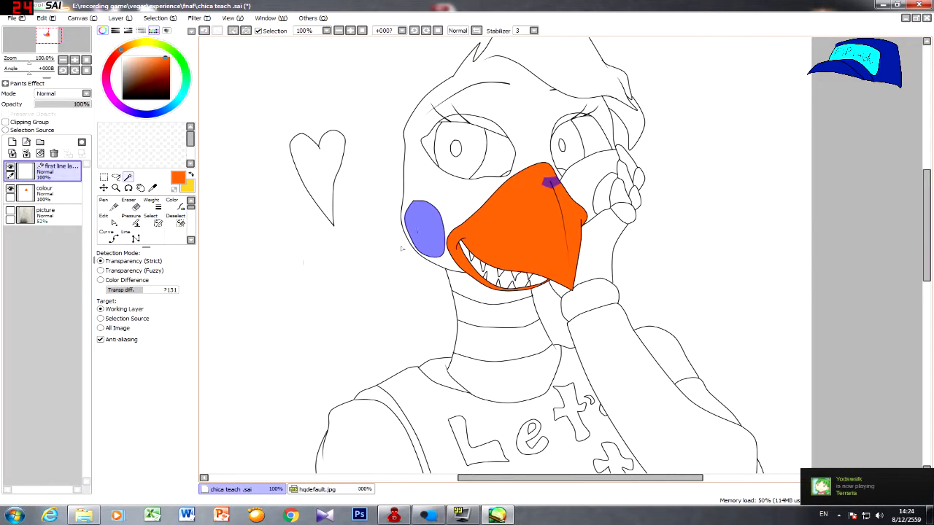
pyautogui.click(44, 191)
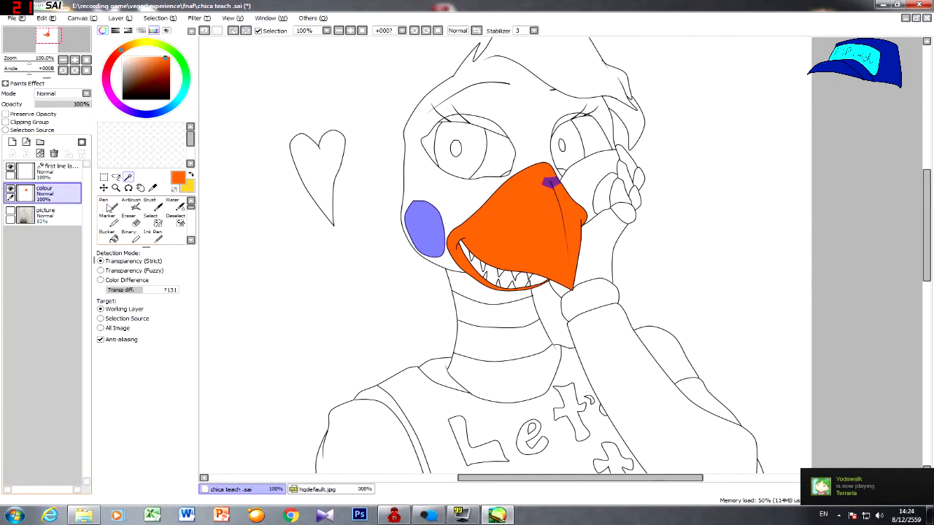
# - Paint the selected cheek and beak patch magenta with the Pen at size 250, and clear the selection with the Deselect tool
pyautogui.click(108, 204)
pyautogui.click(110, 94)
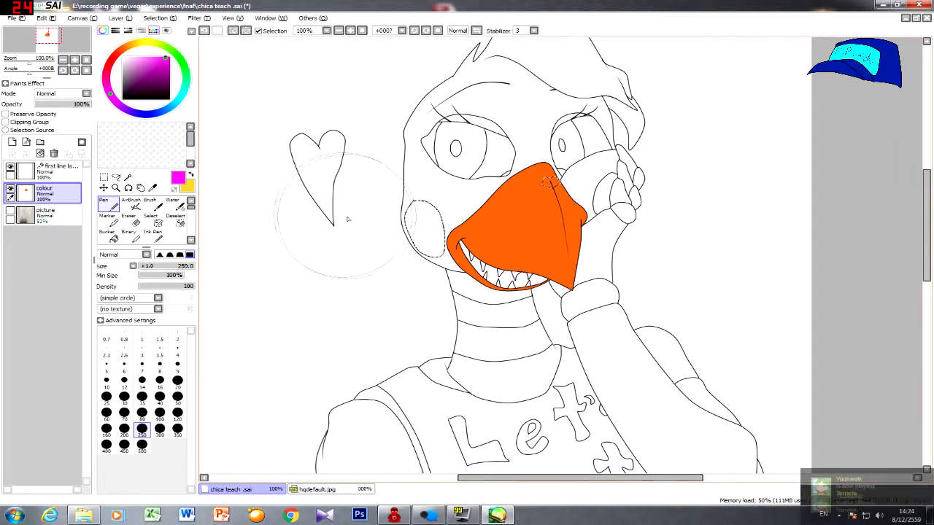
pyautogui.moveTo(336, 225); pyautogui.dragTo(346, 238)
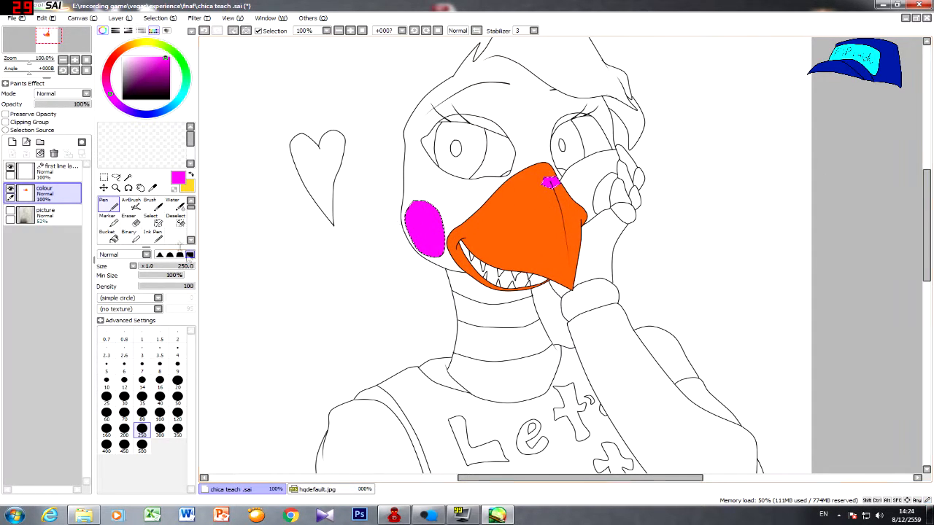
pyautogui.click(176, 223)
pyautogui.moveTo(431, 253)
pyautogui.mouseDown()
pyautogui.moveTo(422, 211)
pyautogui.moveTo(542, 187)
pyautogui.mouseUp()
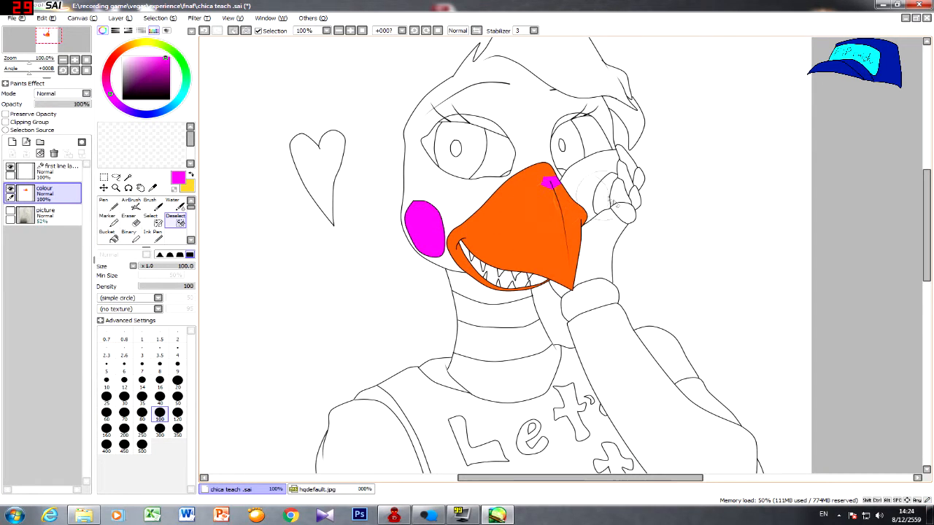
# - Undo the magenta cheek and beak paint, and clear the remaining selection with the Deselect tool at size 500
pyautogui.scroll(2, 609, 200)
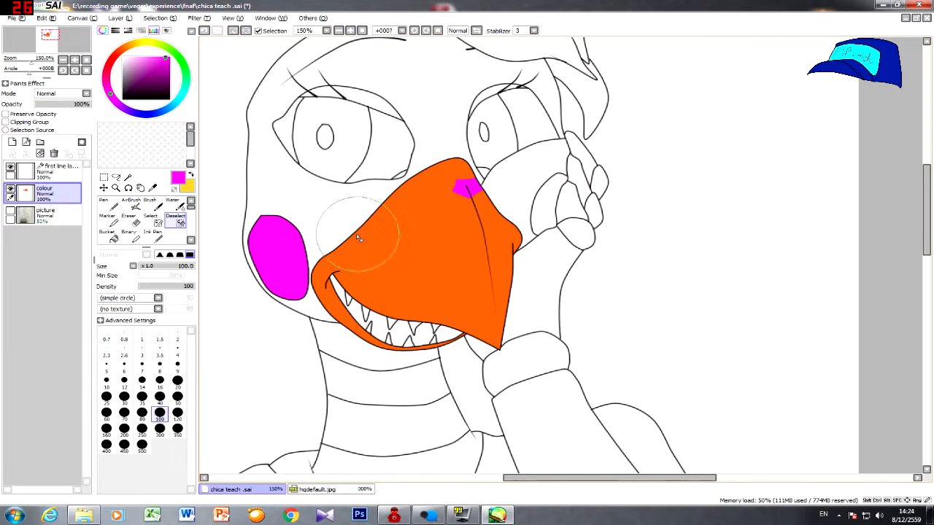
pyautogui.hotkey('ctrl', 'z')
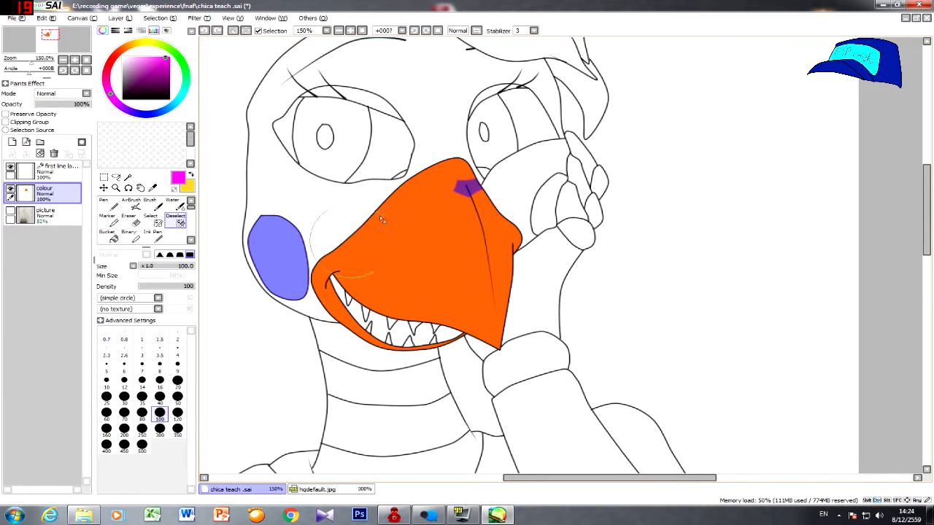
pyautogui.click(141, 444)
pyautogui.hotkey('ctrl', 'z')
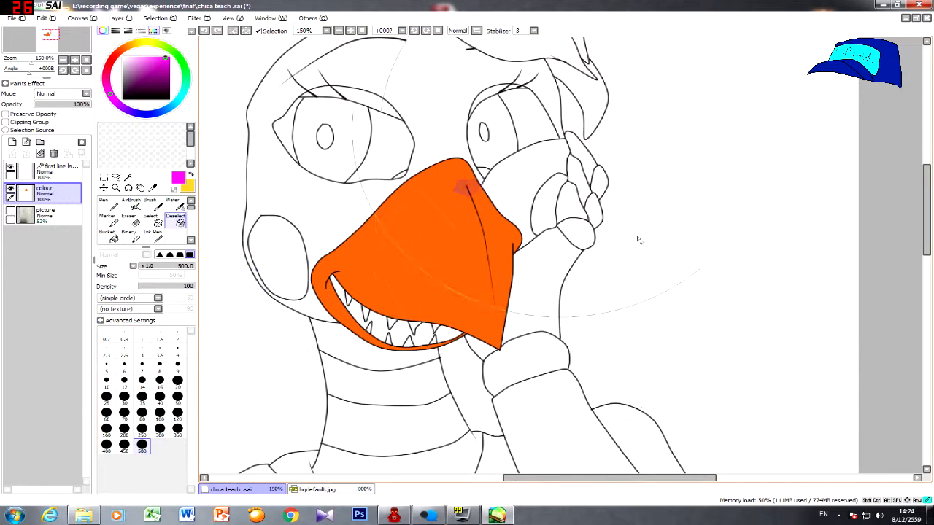
pyautogui.hotkey('ctrl', 'd')
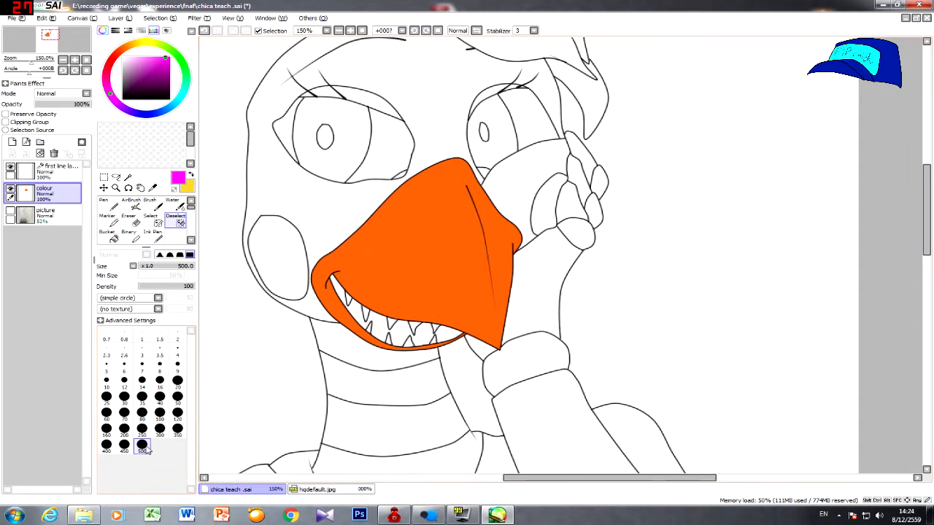
# - Select the round cheek with the Magic Wand on the first line layer, and paint it pink on the colour layer
pyautogui.click(128, 178)
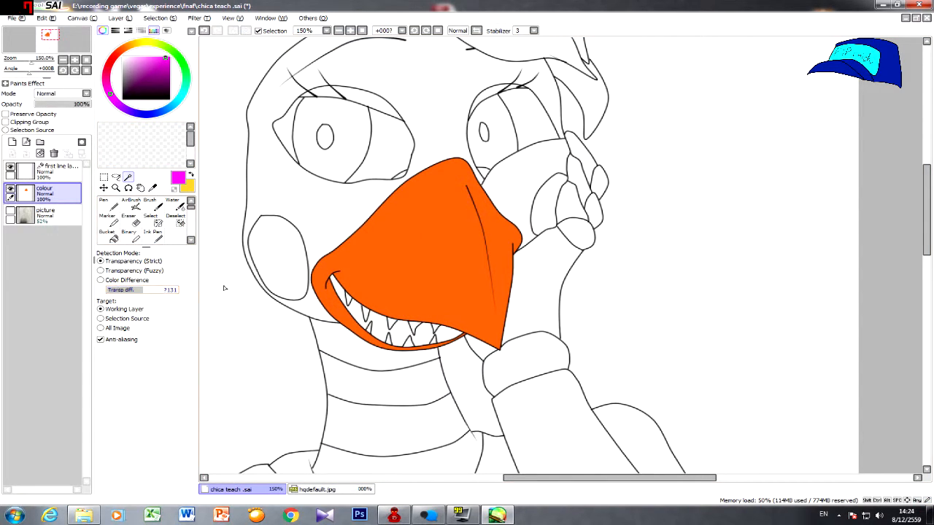
pyautogui.click(56, 170)
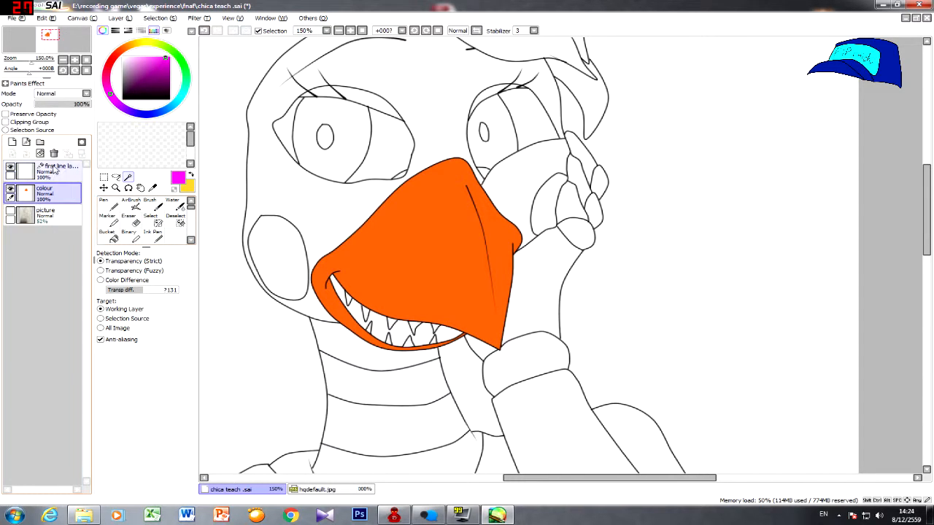
pyautogui.click(280, 252)
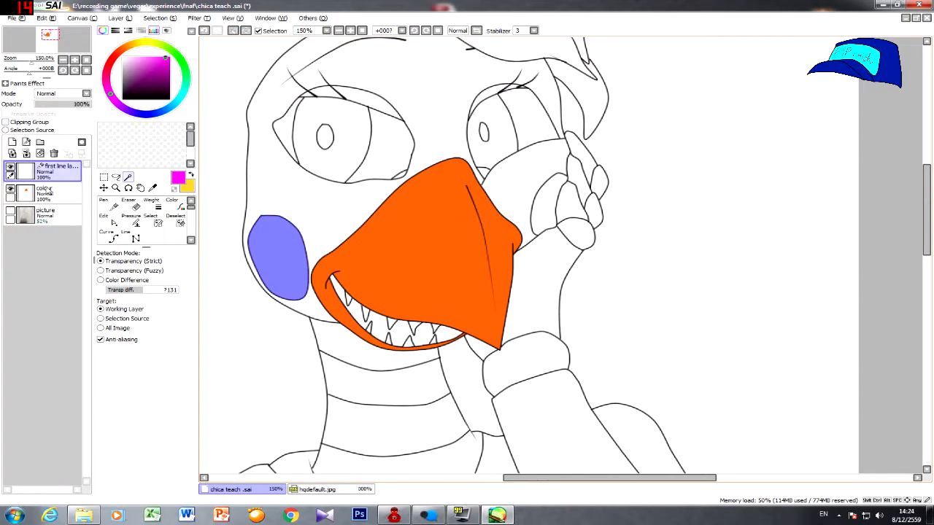
pyautogui.click(45, 191)
pyautogui.click(302, 241)
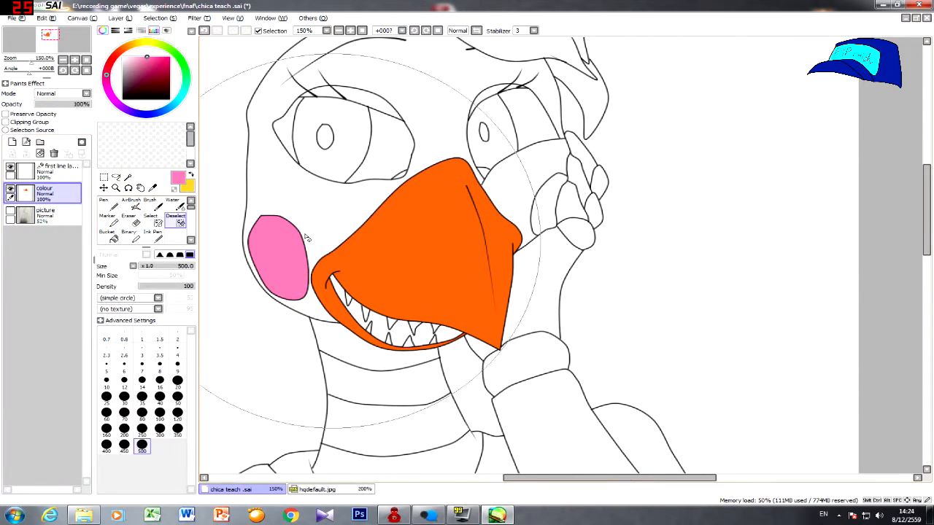
# - Select the face, hair and raised hand's palm with the Magic Wand on the first line layer
pyautogui.scroll(-3, 425, 230)
pyautogui.scroll(2, 422, 220)
pyautogui.click(45, 169)
pyautogui.click(128, 177)
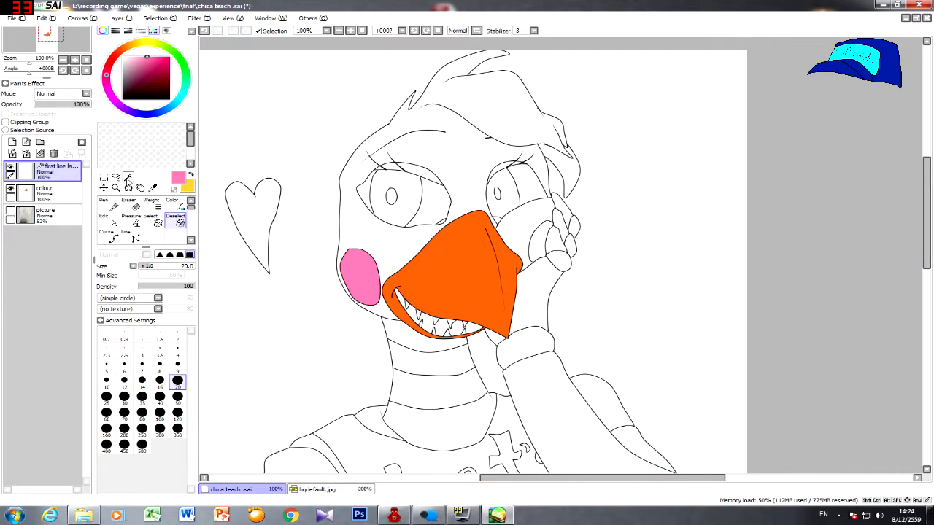
pyautogui.click(413, 237)
pyautogui.scroll(1, 455, 227)
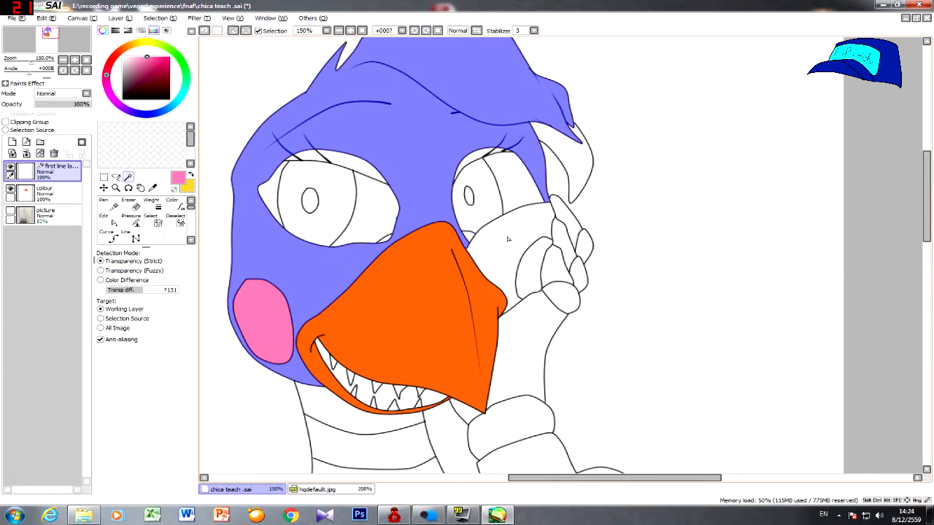
pyautogui.click(557, 144)
pyautogui.scroll(5, 572, 137)
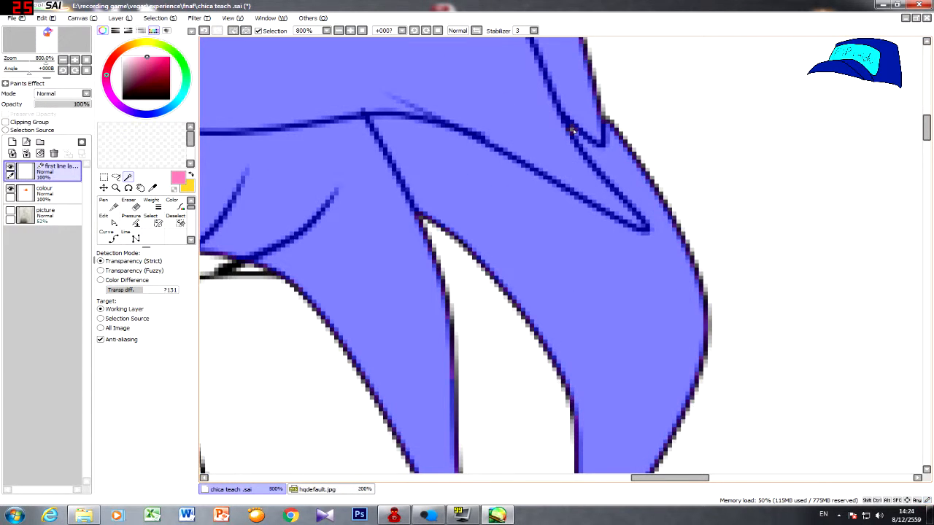
pyautogui.scroll(-5, 571, 130)
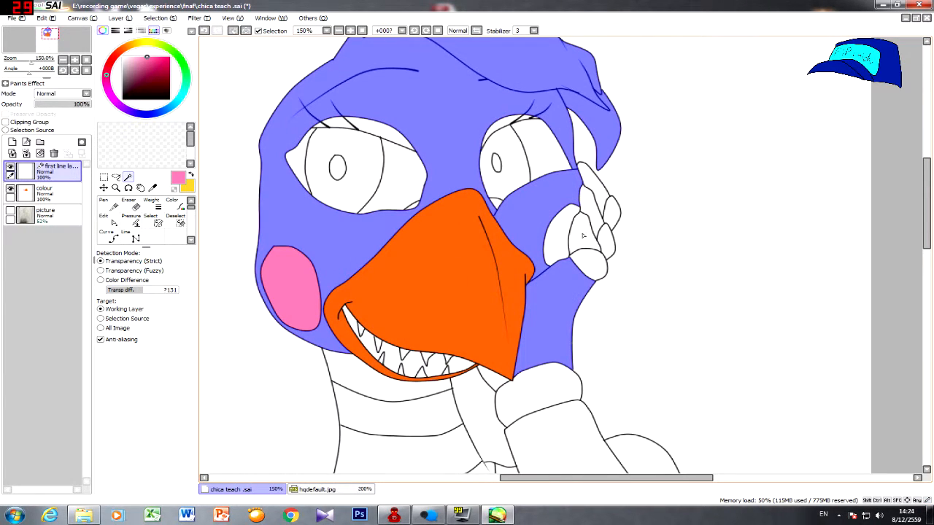
# - Add the raised hand's fingers, the forearm and the upper arm behind it to the selection
pyautogui.click(582, 236)
pyautogui.click(589, 210)
pyautogui.click(592, 188)
pyautogui.scroll(-1, 575, 350)
pyautogui.click(550, 418)
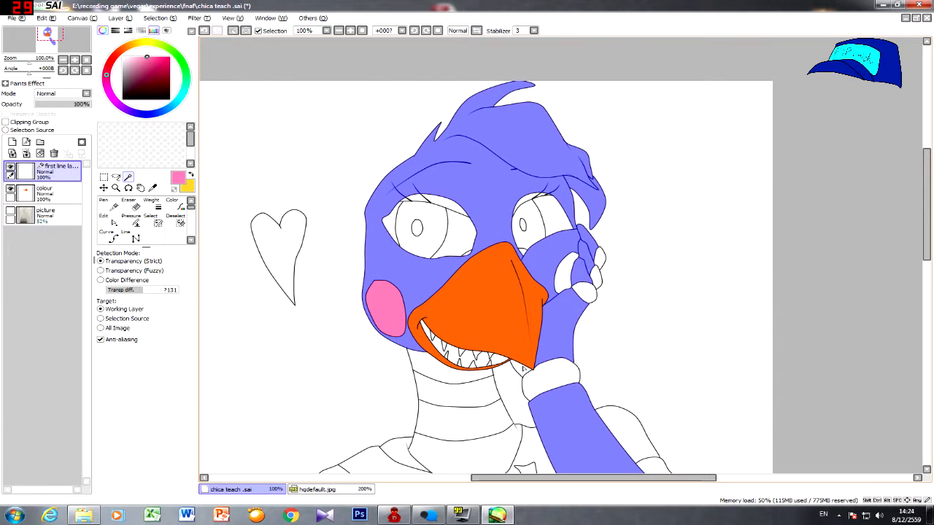
pyautogui.scroll(-1, 520, 368)
pyautogui.click(647, 217)
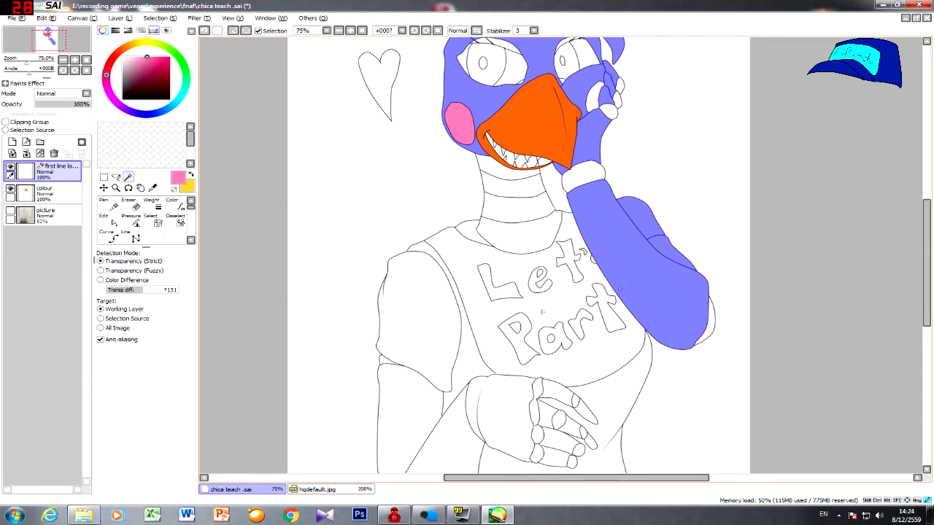
# - Add the lowered arm's upper section to the selection, and undo the selections of the areas around the lowered hand
pyautogui.click(417, 314)
pyautogui.click(473, 440)
pyautogui.scroll(-1, 481, 391)
pyautogui.scroll(1, 480, 390)
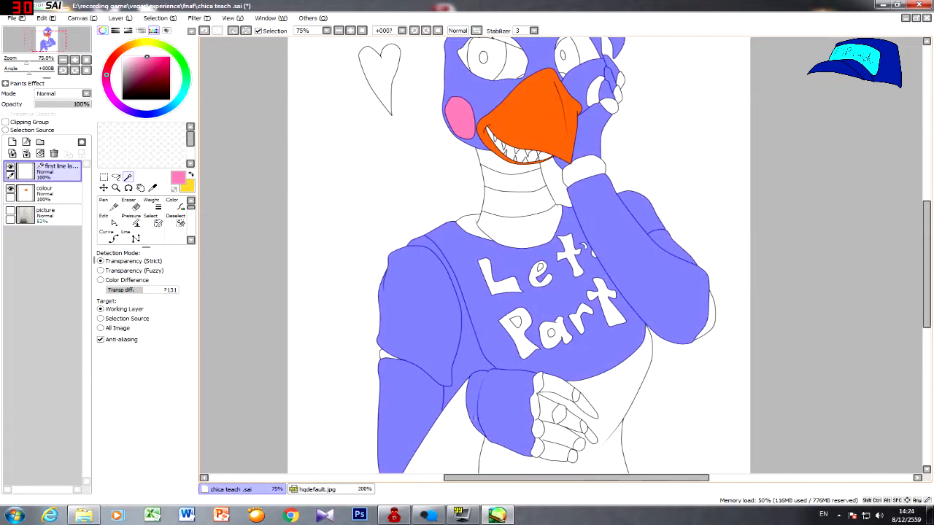
pyautogui.click(616, 401)
pyautogui.scroll(3, 500, 372)
pyautogui.hotkey('ctrl', 'z')
pyautogui.hotkey('ctrl', 'z')
pyautogui.scroll(-2, 501, 372)
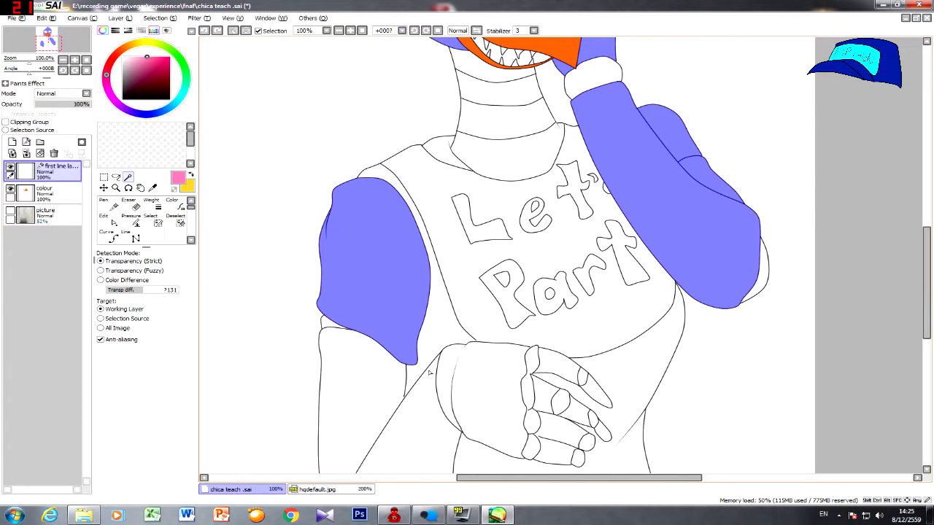
# - Try to select the area between the lowered upper arm and the lowered hand, undoing each attempt
pyautogui.click(436, 355)
pyautogui.hotkey('ctrl', 'z')
pyautogui.click(435, 338)
pyautogui.hotkey('ctrl', 'z')
pyautogui.click(434, 337)
pyautogui.hotkey('ctrl', 'z')
pyautogui.scroll(-2, 409, 390)
pyautogui.scroll(3, 411, 397)
pyautogui.scroll(1, 478, 323)
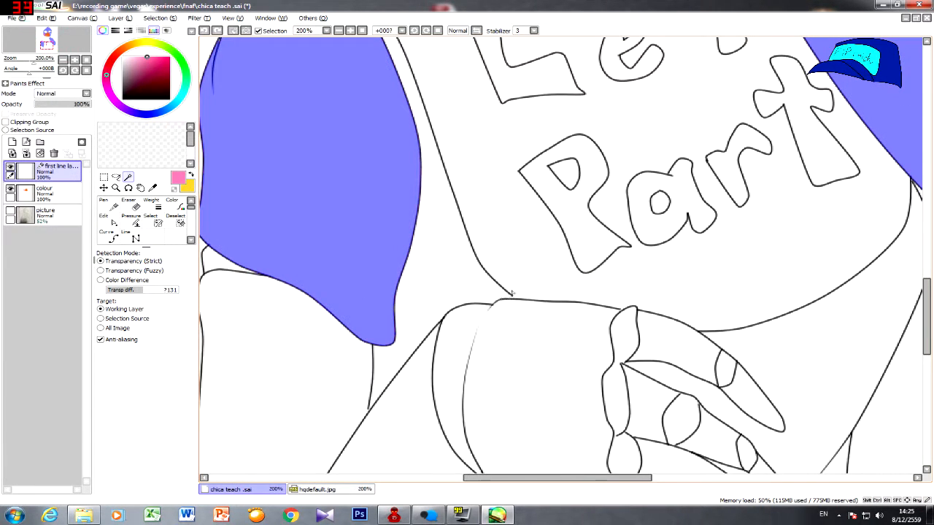
# - Close the outline gap between the bib and the lowered hand with the Curve tool, and add the torso, lowered arm and hand to the selection
pyautogui.click(110, 235)
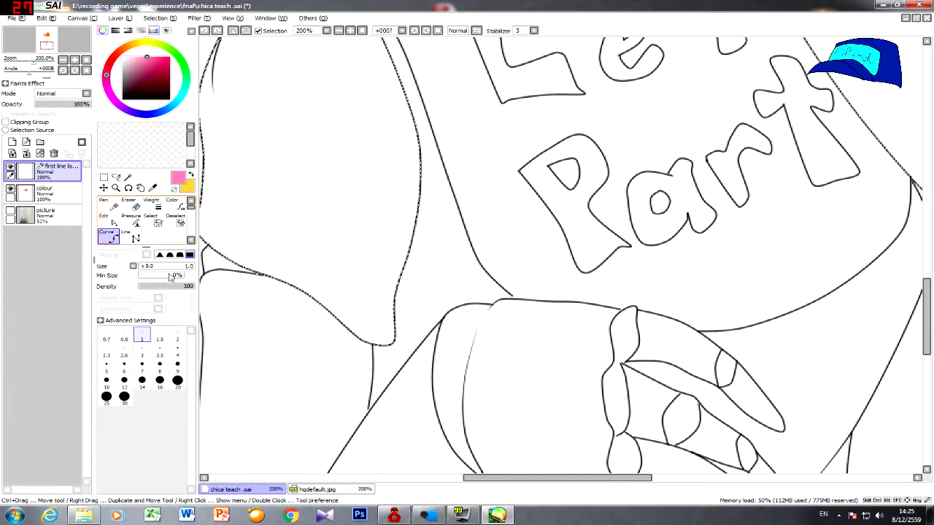
pyautogui.press('ctrl')
pyautogui.keyDown('ctrl'); pyautogui.click(502, 308); pyautogui.keyUp('ctrl')
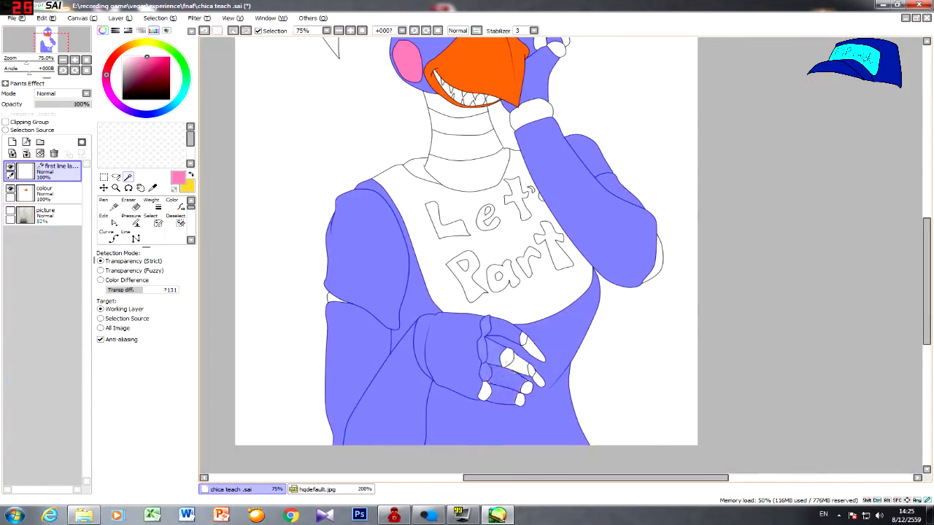
pyautogui.scroll(6, 515, 372)
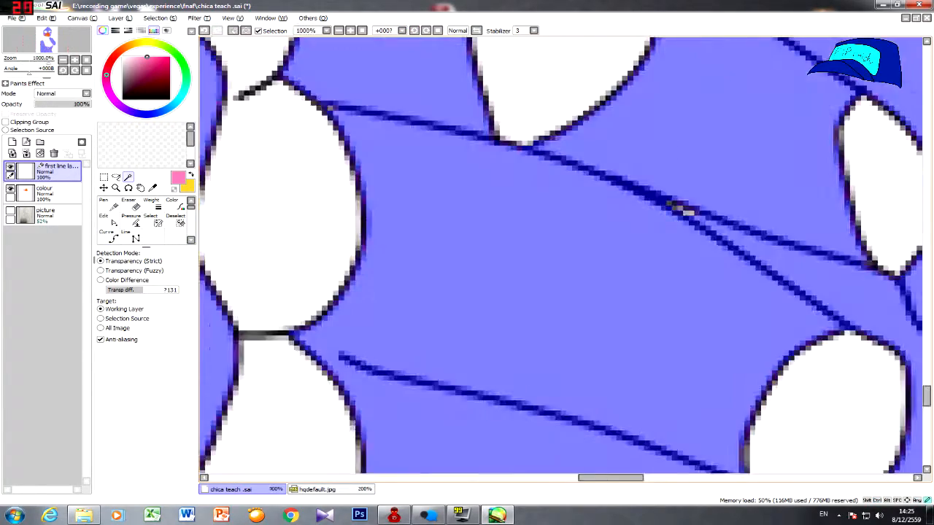
pyautogui.scroll(-6, 515, 372)
# - Paint the selected head, arms and torso yellow with the Pen on the colour layer, and clear the selection
pyautogui.click(57, 193)
pyautogui.click(109, 205)
pyautogui.click(191, 174)
pyautogui.moveTo(343, 328); pyautogui.dragTo(540, 409)
pyautogui.scroll(-4, 524, 228)
pyautogui.scroll(3, 521, 341)
pyautogui.hotkey('ctrl', 'd')
pyautogui.click(175, 220)
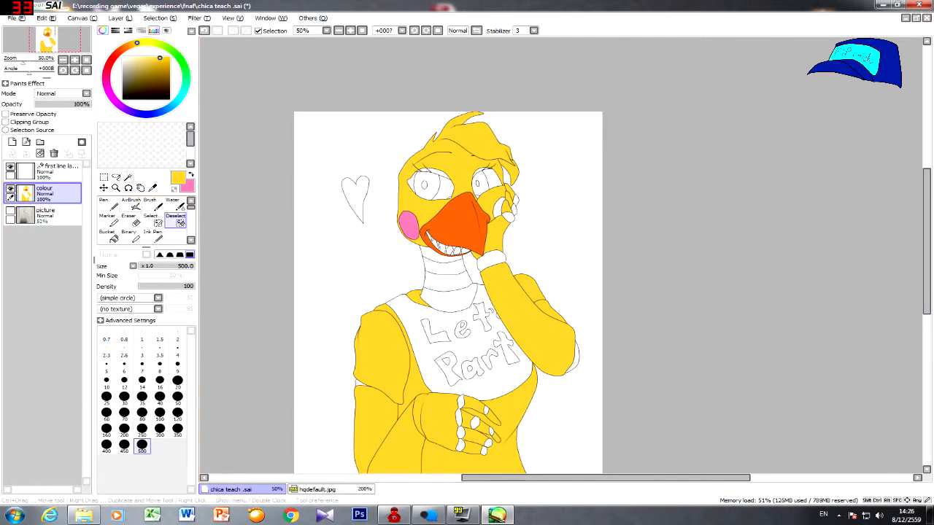
# - Undo and redo the latest colouring steps, and clear the selection again with the Deselect tool
pyautogui.scroll(-1, 552, 229)
pyautogui.hotkey('ctrl', 'z')
pyautogui.hotkey('ctrl', 'z')
pyautogui.hotkey('ctrl', 'z')
pyautogui.hotkey('ctrl', 'z')
pyautogui.hotkey('ctrl', 'y')
pyautogui.hotkey('ctrl', 'y')
pyautogui.hotkey('ctrl', 'y')
pyautogui.moveTo(467, 418); pyautogui.dragTo(536, 347)
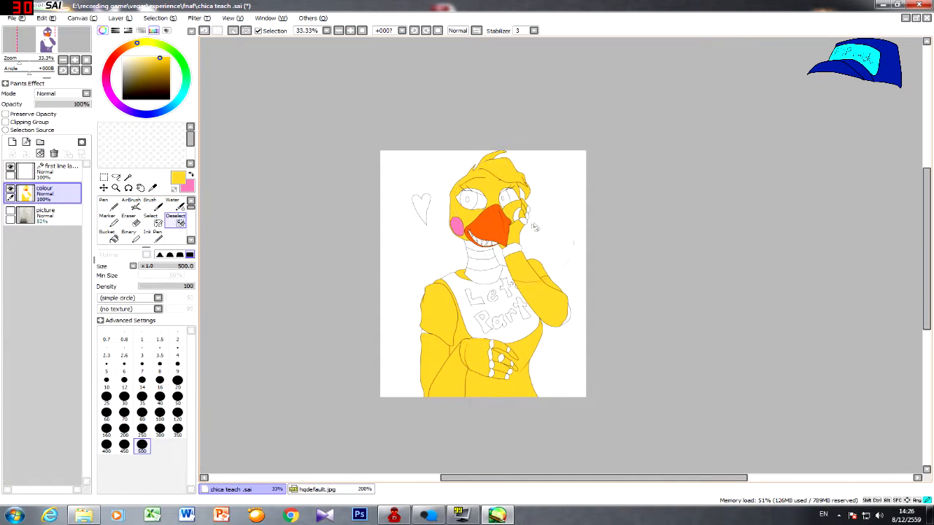
pyautogui.hotkey('ctrl', 'd')
# - Select the second cheek beside the raised fingers with the Magic Wand, and paint it pink with the Pen on the colour layer
pyautogui.scroll(-2, 541, 234)
pyautogui.scroll(3, 542, 234)
pyautogui.click(128, 178)
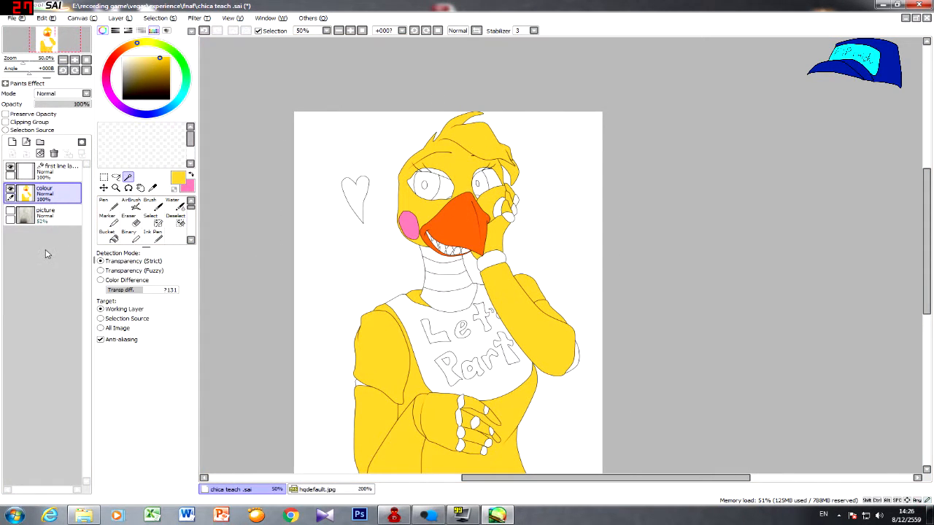
pyautogui.click(59, 171)
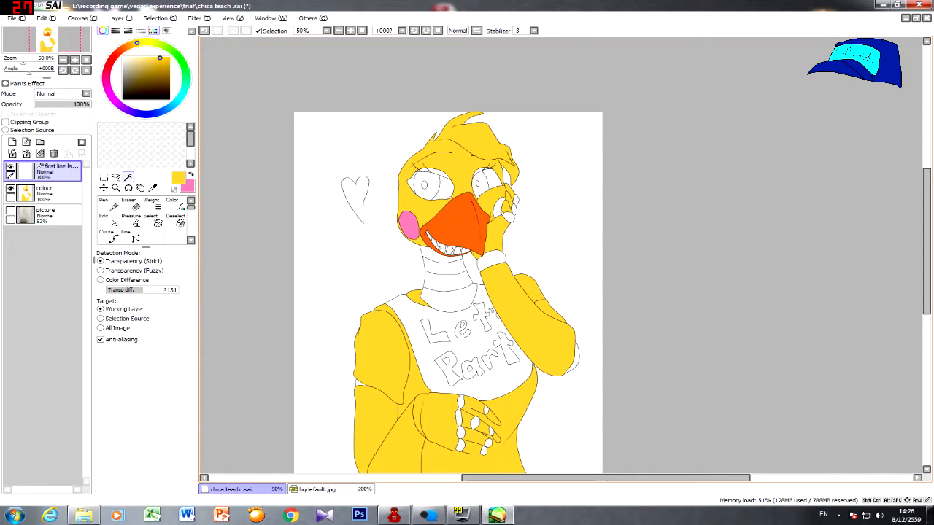
pyautogui.click(58, 193)
pyautogui.click(109, 205)
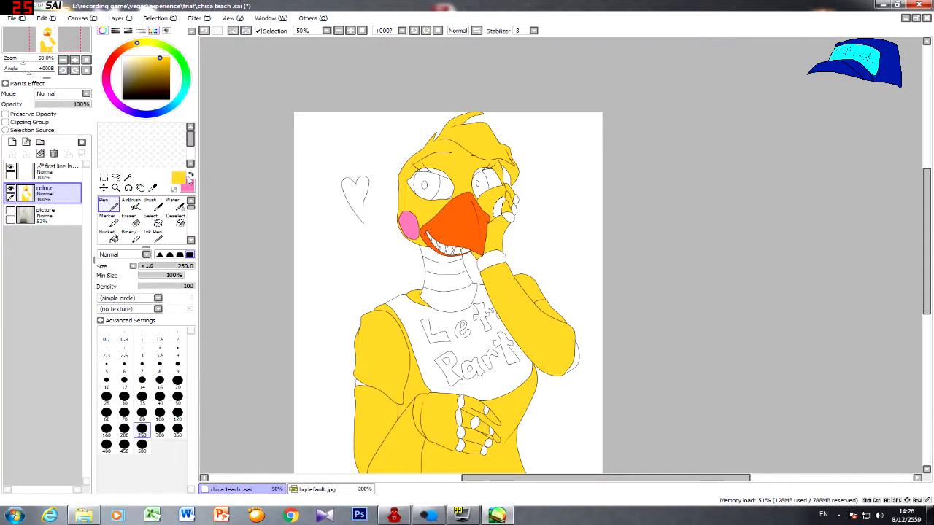
pyautogui.click(191, 175)
pyautogui.click(175, 218)
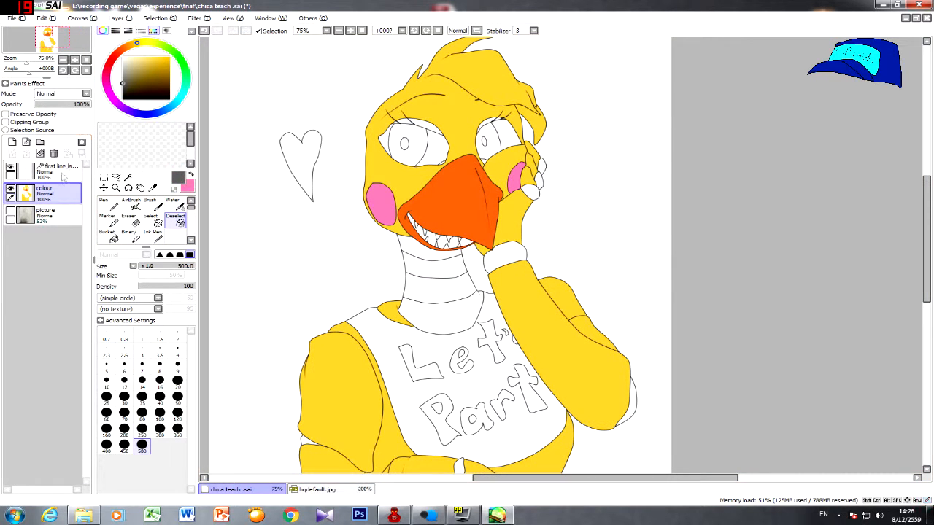
# - Select the upper three neck segments with the Magic Wand on the first line layer, and undo the selection of the lowest one
pyautogui.click(58, 172)
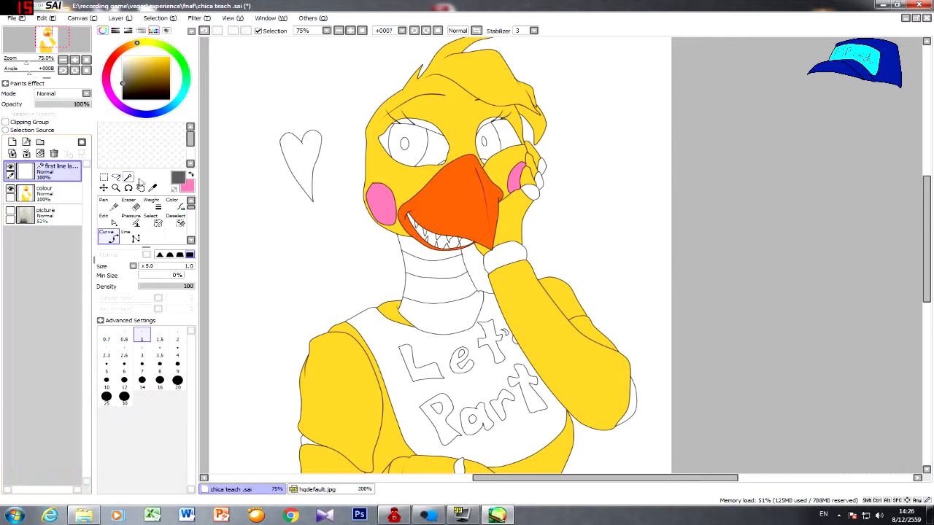
pyautogui.click(128, 177)
pyautogui.click(432, 258)
pyautogui.click(435, 269)
pyautogui.click(439, 289)
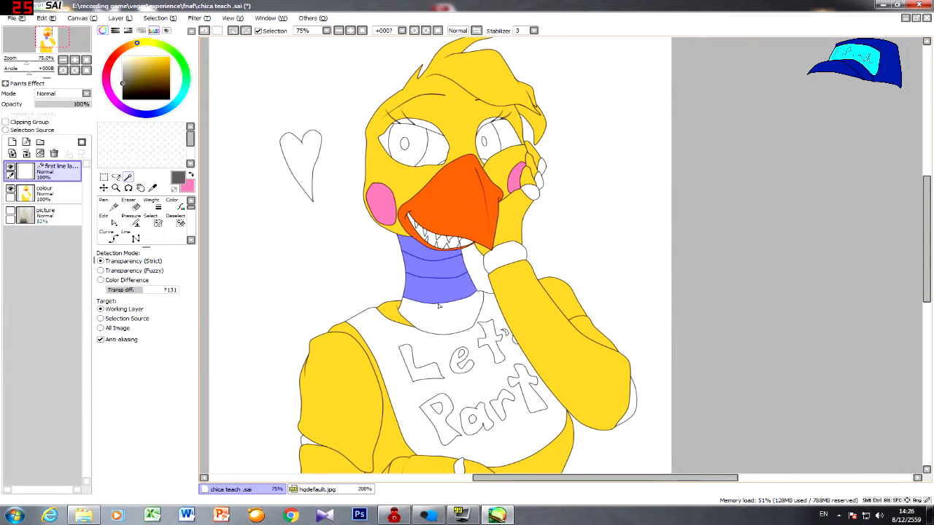
pyautogui.click(441, 310)
pyautogui.hotkey('ctrl', 'z')
# - Add the raised arm's wrist cuff, its fingertips and its elbow joint to the selection
pyautogui.click(510, 254)
pyautogui.click(532, 193)
pyautogui.click(539, 181)
pyautogui.click(542, 167)
pyautogui.click(633, 406)
# - Add the lowered hand's finger joints and the lowered arm's elbow joint to the selection
pyautogui.scroll(-4, 635, 405)
pyautogui.scroll(4, 609, 401)
pyautogui.click(559, 439)
pyautogui.click(598, 450)
pyautogui.click(529, 432)
pyautogui.scroll(-1, 552, 418)
pyautogui.click(329, 302)
# - Paint the selected neck and joints dark grey with the Pen on the colour layer, and clear the selection
pyautogui.scroll(-4, 402, 279)
pyautogui.scroll(2, 427, 257)
pyautogui.click(53, 193)
pyautogui.click(109, 205)
pyautogui.moveTo(546, 257); pyautogui.dragTo(430, 211)
pyautogui.scroll(-2, 438, 219)
pyautogui.scroll(2, 438, 219)
pyautogui.click(175, 219)
pyautogui.hotkey('ctrl', 'd')
# - Choose a darker grey, and select the upper eyelids of both eyes with the Magic Wand on the first line layer
pyautogui.scroll(3, 475, 78)
pyautogui.click(122, 90)
pyautogui.click(57, 171)
pyautogui.click(127, 177)
pyautogui.click(292, 161)
pyautogui.click(256, 154)
pyautogui.click(418, 155)
pyautogui.click(439, 150)
pyautogui.scroll(8, 447, 149)
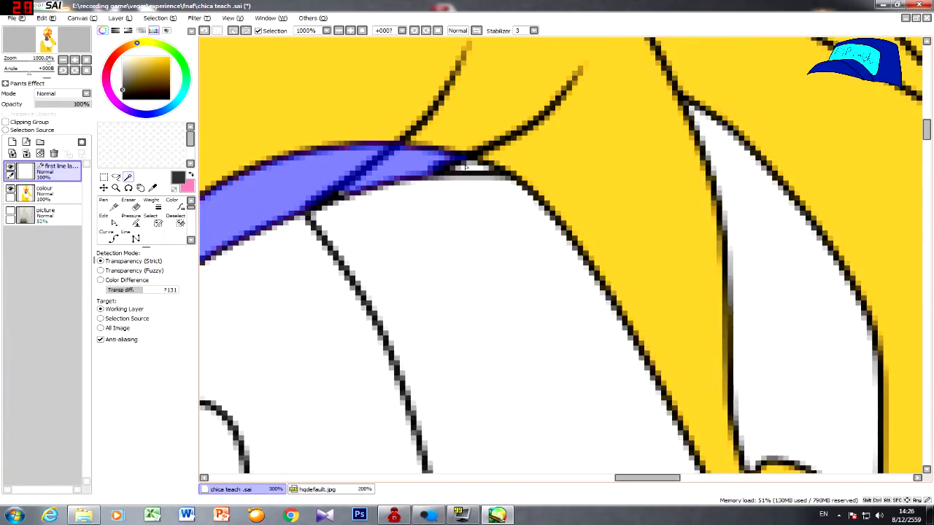
pyautogui.click(465, 168)
# - Paint the selected eyelids with the darker grey on the colour layer using the Pen, and clear the selection
pyautogui.scroll(-8, 466, 168)
pyautogui.scroll(1, 350, 219)
pyautogui.click(53, 194)
pyautogui.click(108, 205)
pyautogui.moveTo(350, 176); pyautogui.dragTo(536, 175)
pyautogui.click(178, 221)
pyautogui.hotkey('ctrl', 'd')
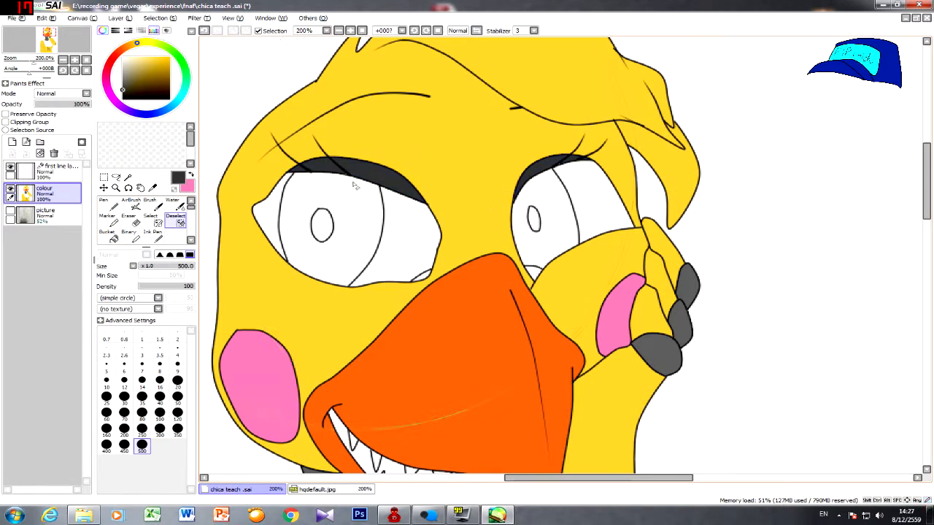
# - Examine the character's eye colour in the reference image hqdefault.jpg, and return to the chica teach drawing
pyautogui.click(57, 171)
pyautogui.click(128, 177)
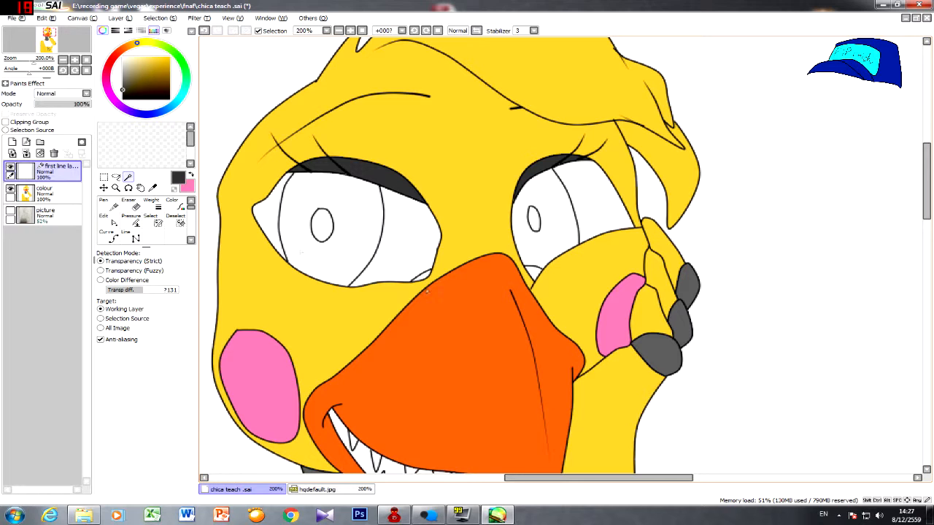
pyautogui.click(328, 493)
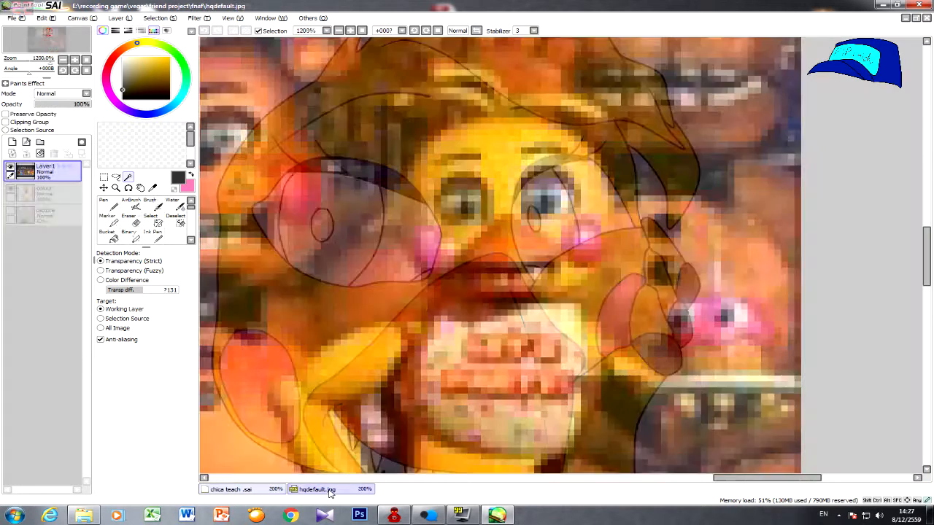
pyautogui.click(153, 188)
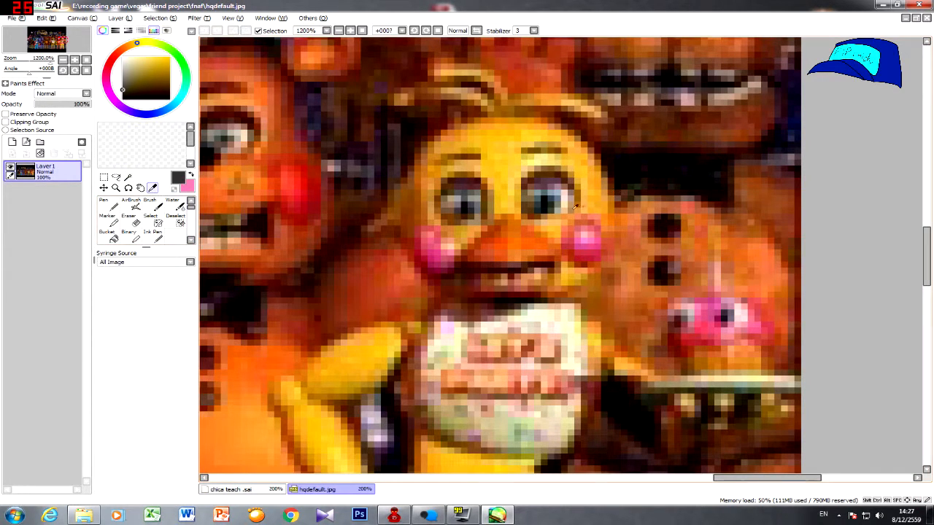
pyautogui.click(232, 489)
# - Select the irises of both eyes with the Magic Wand on the first line layer, leaving out the pupils
pyautogui.click(44, 193)
pyautogui.click(43, 169)
pyautogui.click(128, 177)
pyautogui.click(350, 248)
pyautogui.click(554, 234)
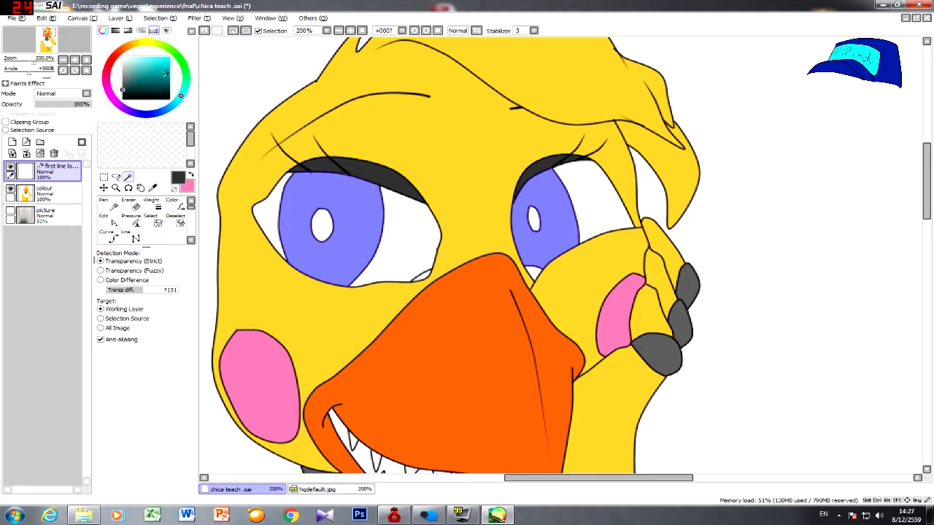
# - Choose a bright cyan, and paint the selected irises on the colour layer with the Pen at size 250
pyautogui.click(65, 190)
pyautogui.click(109, 205)
pyautogui.moveTo(302, 234); pyautogui.dragTo(498, 336)
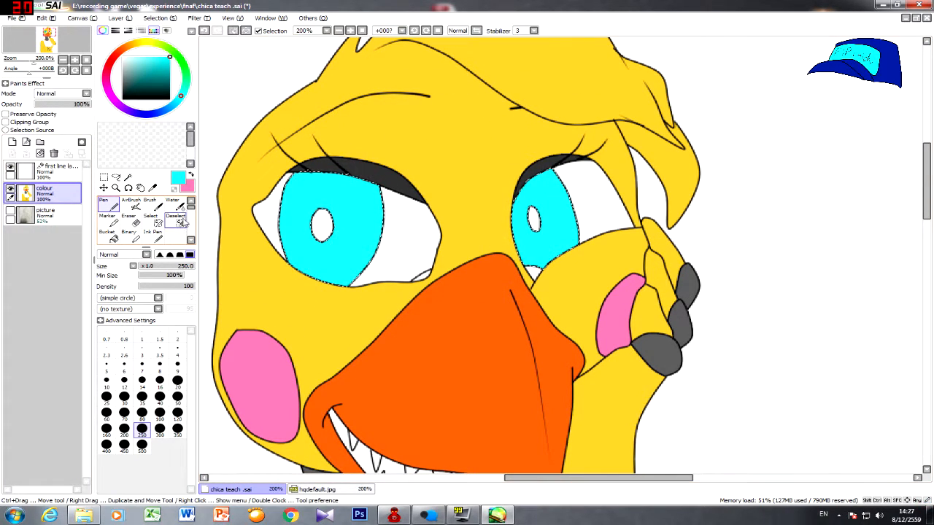
# - Clear the iris selection, and select both pupils with the Magic Wand on the first line layer
pyautogui.click(176, 220)
pyautogui.click(422, 240)
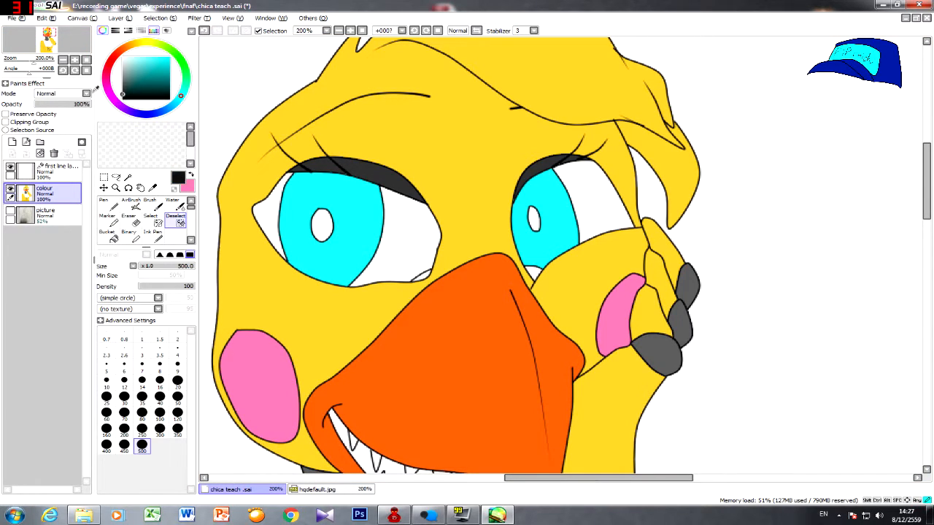
pyautogui.click(55, 170)
pyautogui.click(128, 177)
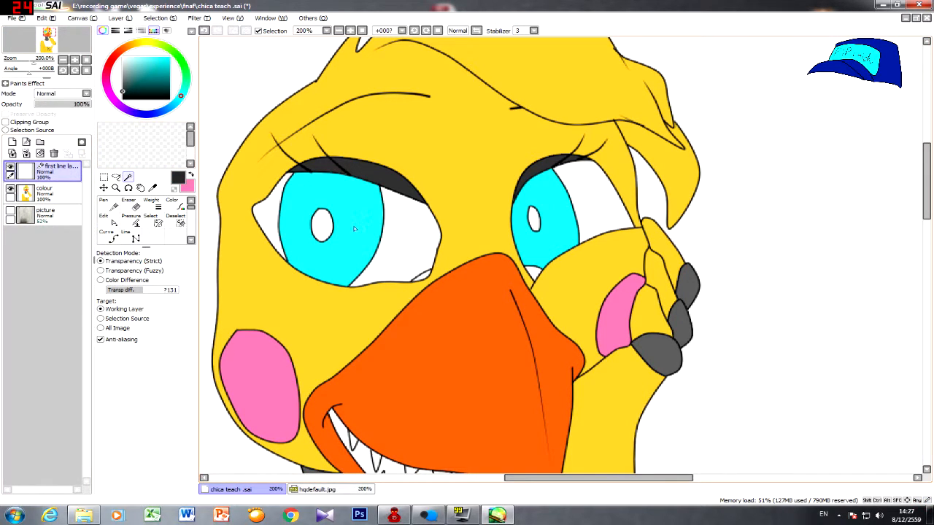
pyautogui.click(322, 226)
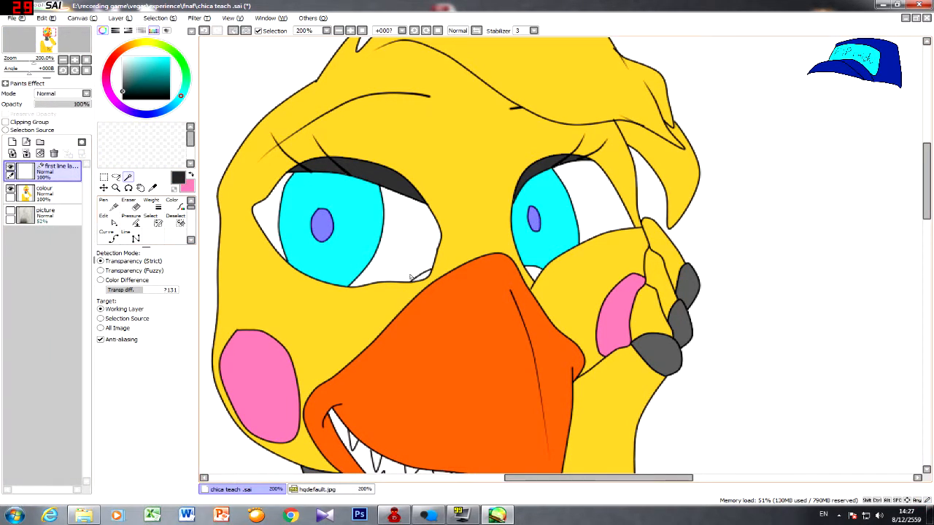
# - Sample the eyelids' dark grey, and add the small lower corners of both eyes to the Magic Wand selection
pyautogui.click(153, 187)
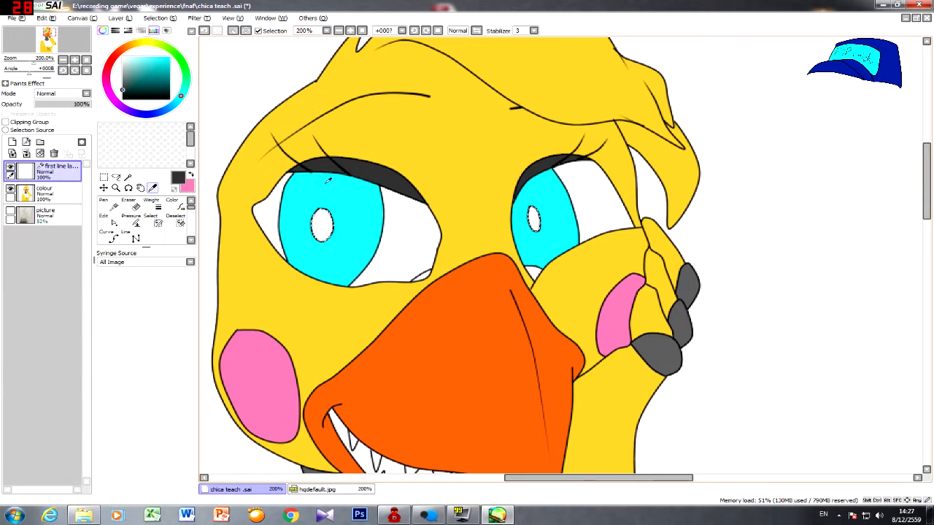
pyautogui.click(128, 177)
pyautogui.scroll(2, 424, 284)
pyautogui.click(420, 286)
pyautogui.scroll(-1, 573, 253)
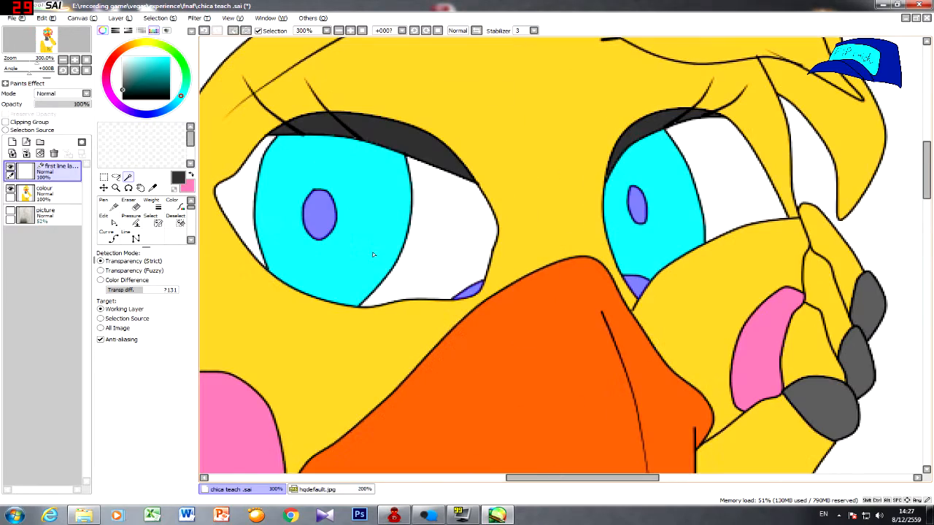
# - Paint the selected pupils and eye corners dark grey on the colour layer with the Pen, and clear the selection
pyautogui.click(43, 191)
pyautogui.click(109, 205)
pyautogui.click(150, 219)
pyautogui.click(179, 224)
pyautogui.moveTo(365, 225)
pyautogui.mouseDown()
pyautogui.moveTo(420, 207)
pyautogui.moveTo(532, 223)
pyautogui.mouseUp()
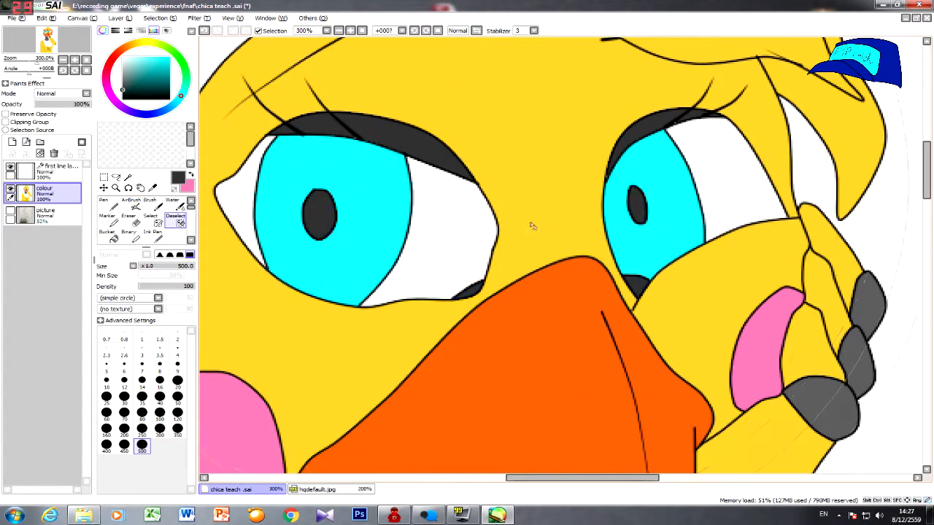
# - Choose white, and select the whites of both eyes with the Magic Wand on the first line layer
pyautogui.scroll(-1, 531, 223)
pyautogui.click(55, 170)
pyautogui.click(127, 177)
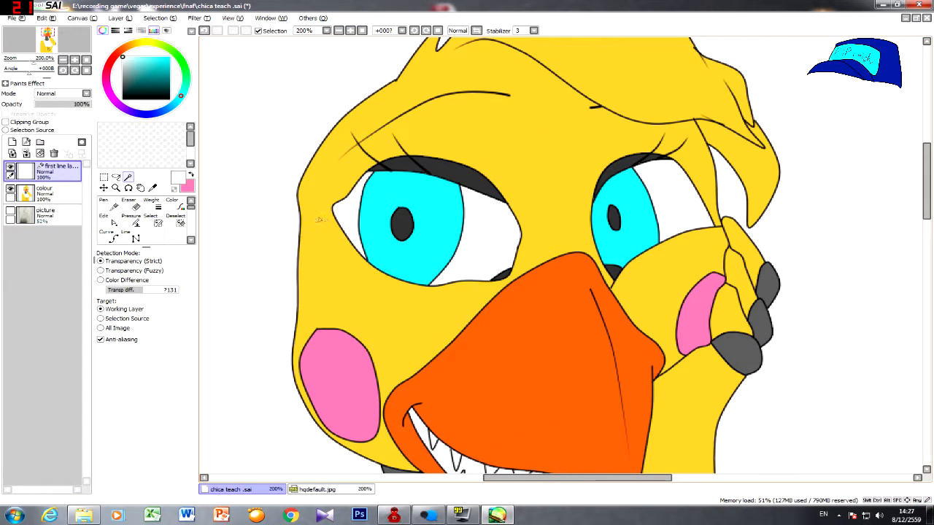
pyautogui.click(349, 219)
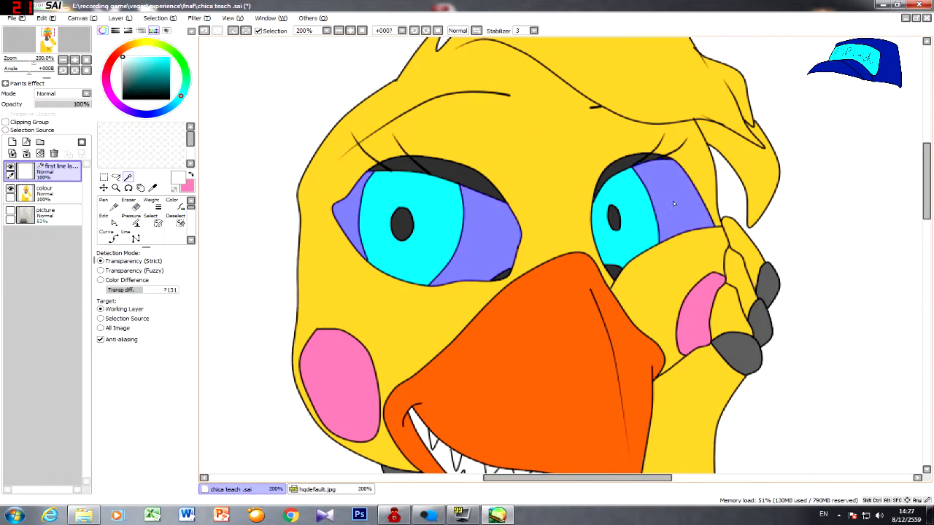
# - Paint the selected eye areas white on the colour layer with the Pen, and clear the selection
pyautogui.scroll(-2, 672, 201)
pyautogui.scroll(1, 672, 201)
pyautogui.click(51, 193)
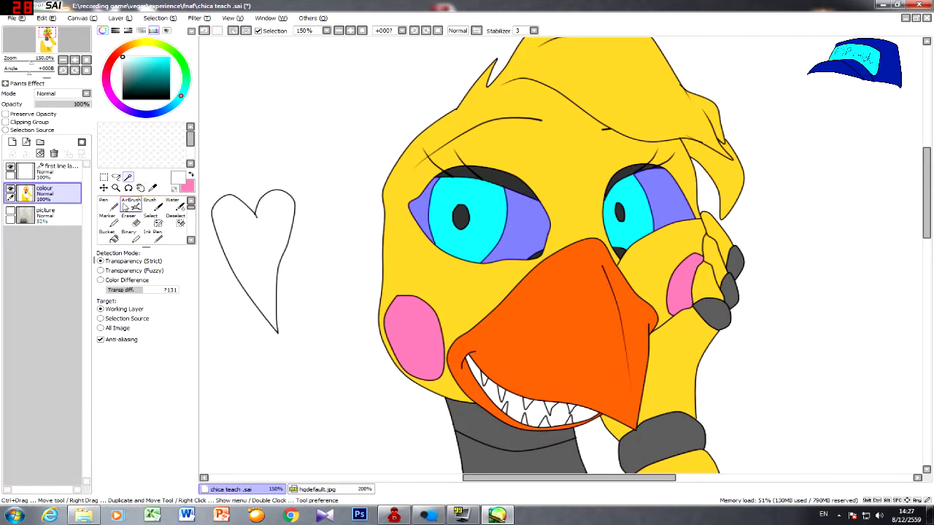
pyautogui.click(105, 202)
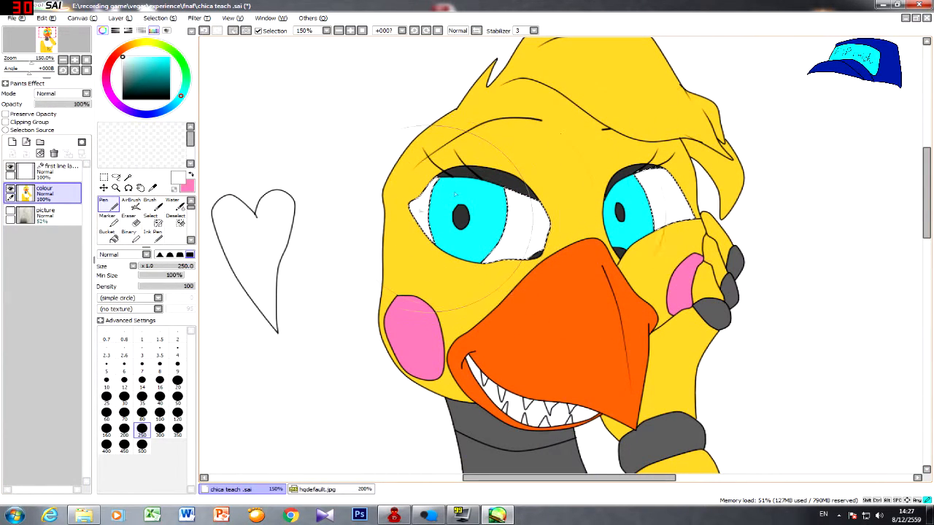
pyautogui.scroll(-3, 514, 212)
pyautogui.scroll(3, 562, 209)
pyautogui.hotkey('ctrl', 'd')
# - Show the picture layer, and select the bib around the letters with the Magic Wand on the first line layer
pyautogui.click(55, 171)
pyautogui.click(128, 177)
pyautogui.scroll(-1, 562, 219)
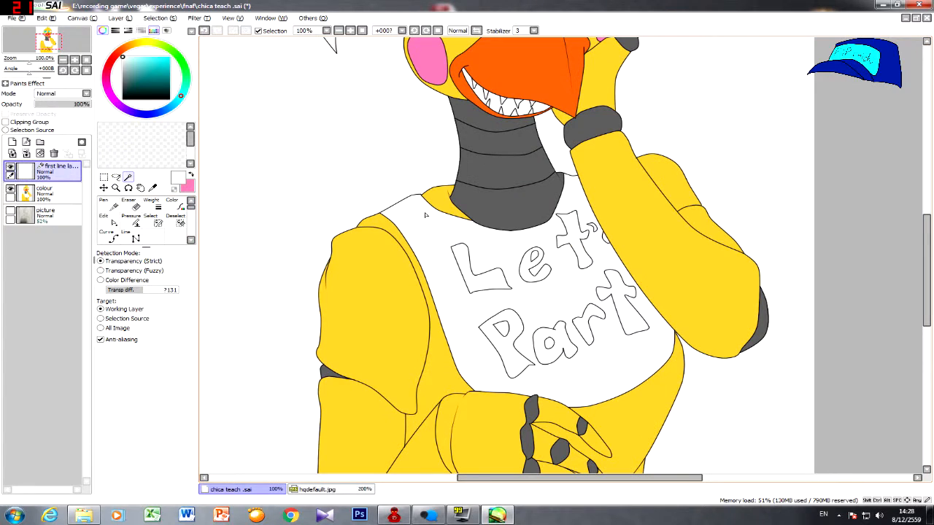
pyautogui.click(9, 213)
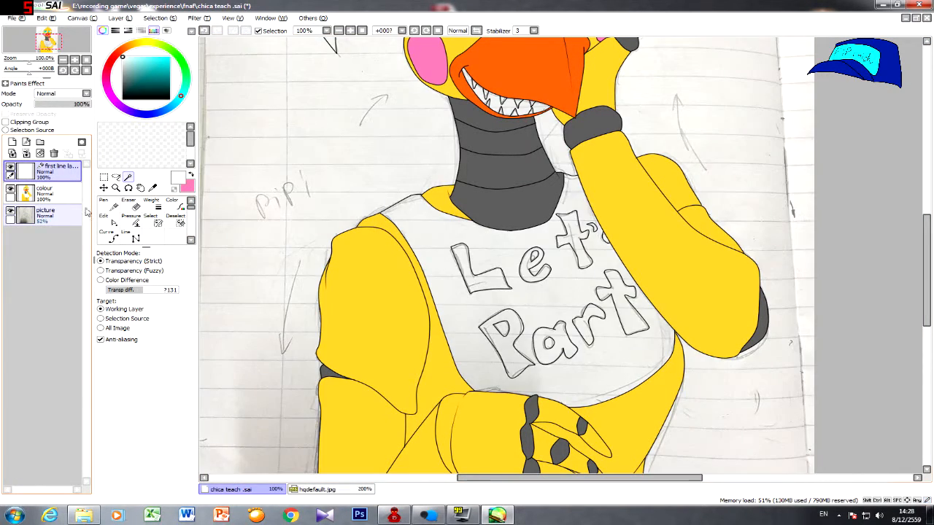
pyautogui.scroll(-3, 437, 173)
pyautogui.scroll(2, 438, 173)
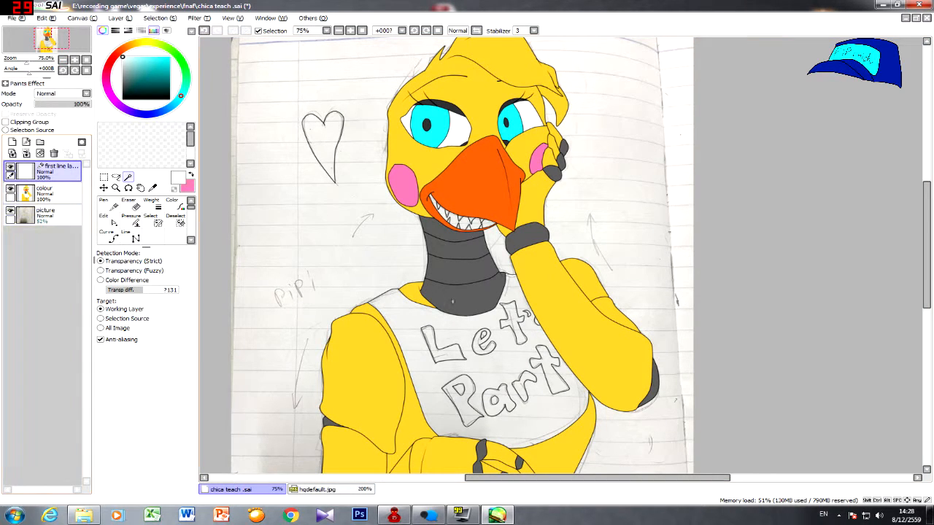
pyautogui.moveTo(432, 344); pyautogui.dragTo(430, 319)
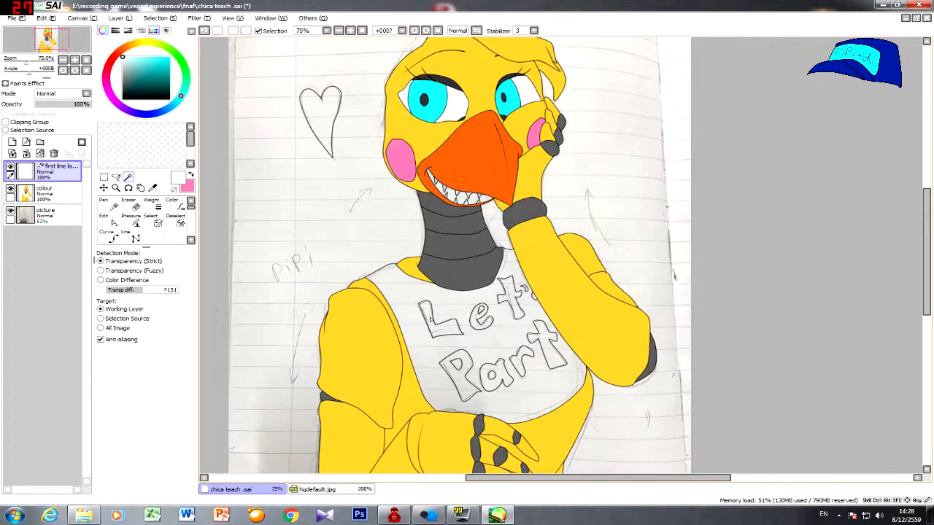
pyautogui.click(411, 327)
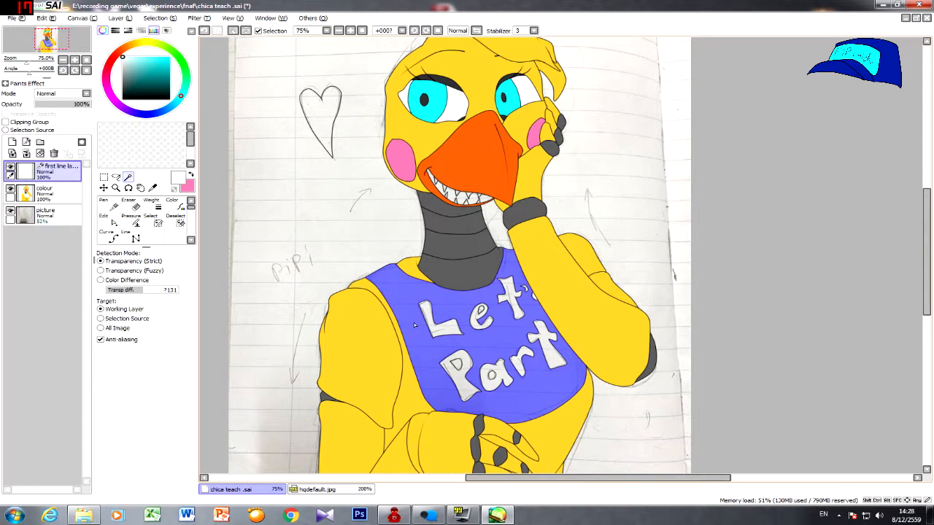
# - Paint the selected bib white on the colour layer with the Pen, and clear the selection with the Deselect brush at size 500
pyautogui.click(65, 196)
pyautogui.click(104, 203)
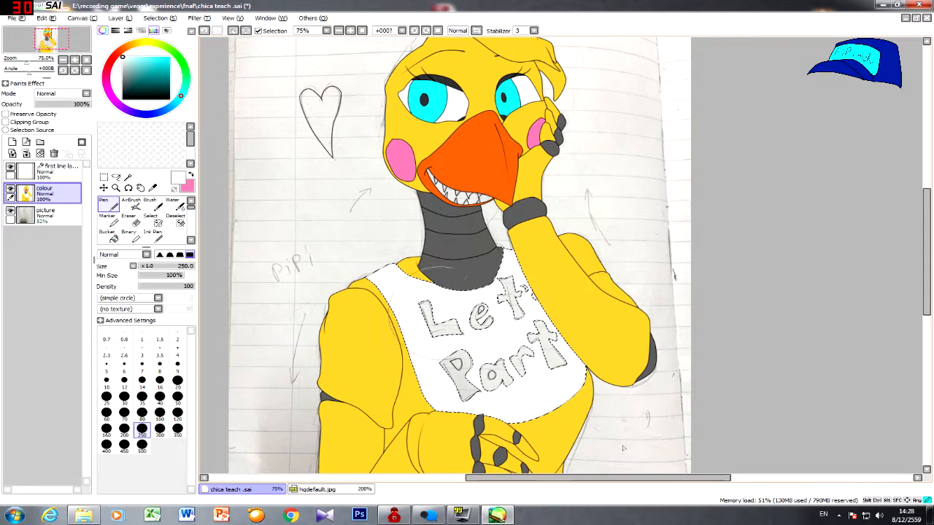
pyautogui.click(175, 217)
pyautogui.click(141, 445)
pyautogui.moveTo(497, 350); pyautogui.dragTo(504, 277)
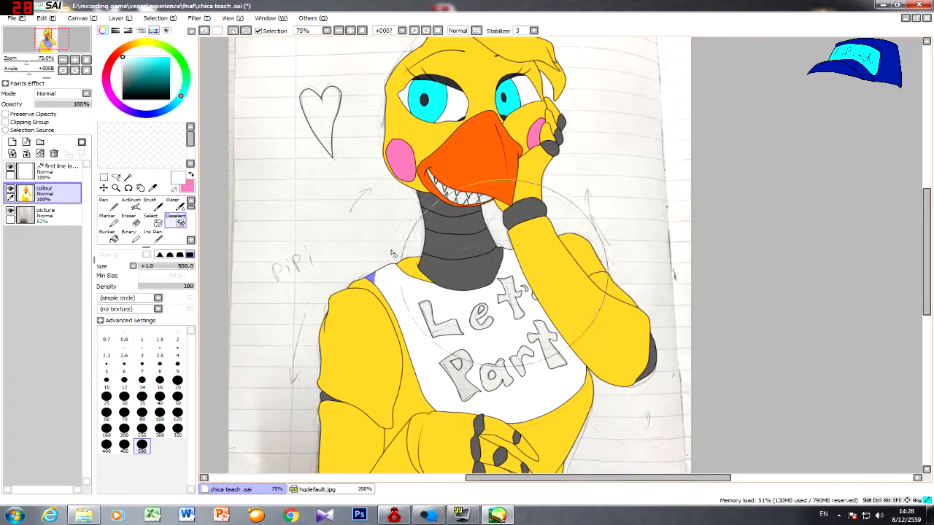
pyautogui.moveTo(393, 254); pyautogui.dragTo(389, 246)
pyautogui.scroll(-3, 469, 238)
pyautogui.scroll(4, 480, 233)
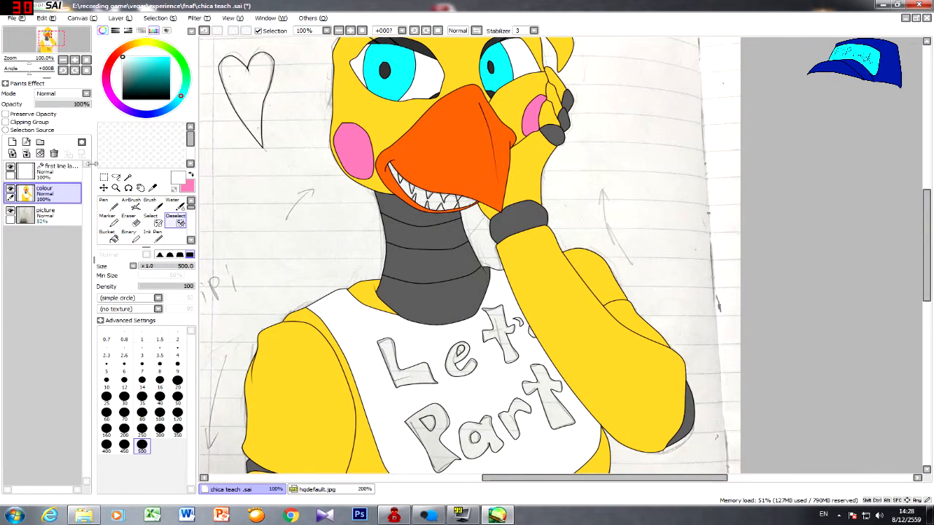
# - Colour the teeth in the open mouth white using a Magic Wand selection from the first line layer, and clear the selection
pyautogui.click(51, 169)
pyautogui.click(128, 177)
pyautogui.scroll(5, 385, 241)
pyautogui.click(383, 243)
pyautogui.click(439, 292)
pyautogui.click(522, 323)
pyautogui.click(600, 336)
pyautogui.scroll(-8, 669, 335)
pyautogui.scroll(4, 700, 379)
pyautogui.click(175, 218)
# - Select the gaps between the teeth on the first line layer, and paint them black on the colour layer with the Pen
pyautogui.click(54, 171)
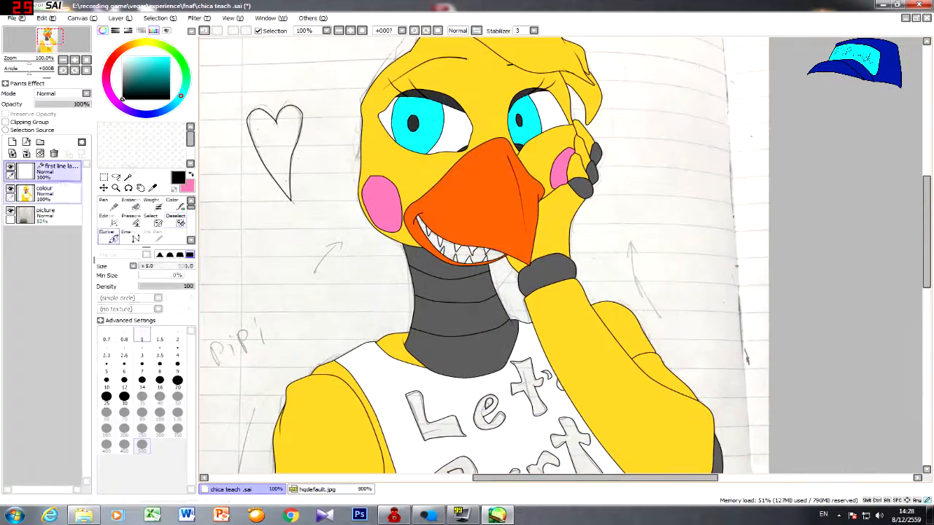
pyautogui.click(127, 177)
pyautogui.click(51, 193)
pyautogui.click(107, 205)
pyautogui.moveTo(422, 222); pyautogui.dragTo(499, 257)
# - Select the bib's letters on the first line layer, paint them pink on the colour layer with the Pen, and clear the selection
pyautogui.click(53, 171)
pyautogui.click(127, 177)
pyautogui.click(51, 193)
pyautogui.moveTo(430, 263); pyautogui.dragTo(594, 321)
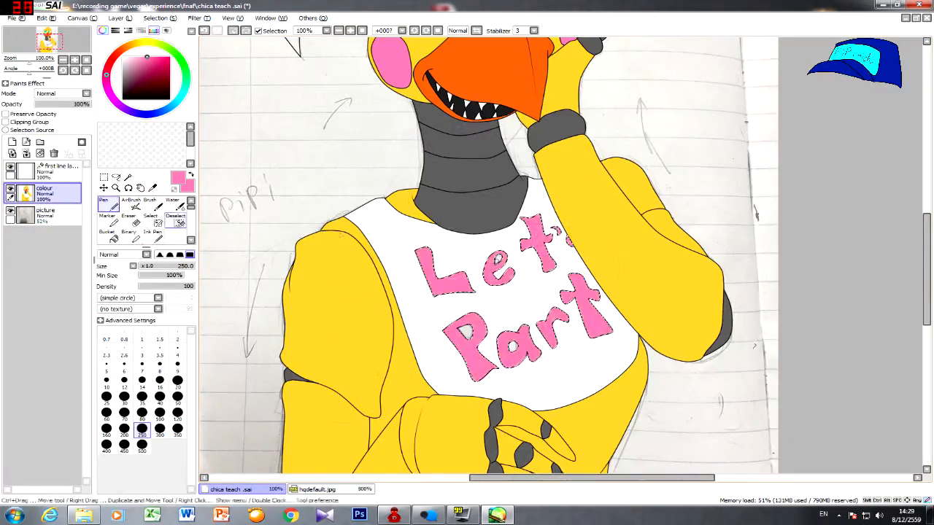
pyautogui.click(177, 222)
# - Select the heart beside the head on the first line layer, paint it pink on the colour layer, and clear the selection
pyautogui.scroll(4, 494, 345)
pyautogui.click(52, 171)
pyautogui.click(128, 177)
pyautogui.click(411, 306)
pyautogui.click(51, 193)
pyautogui.click(175, 219)
pyautogui.scroll(-6, 467, 291)
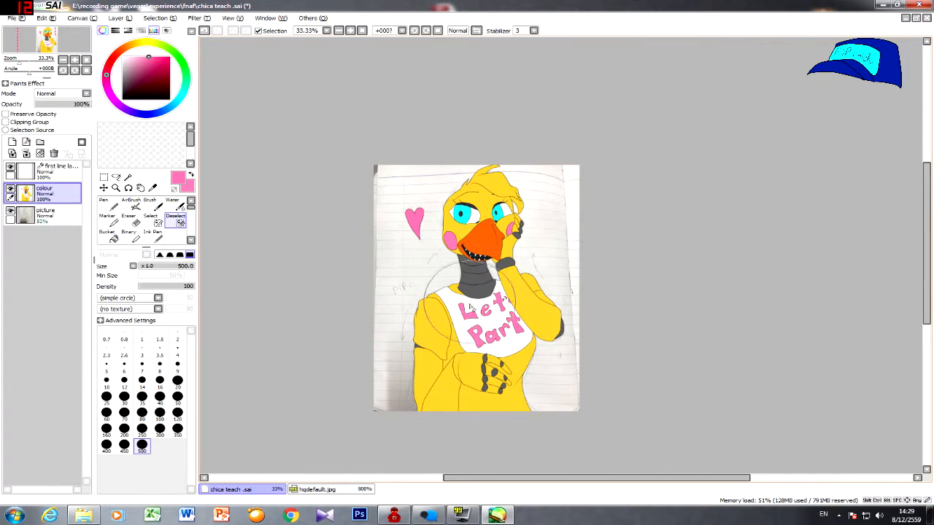
# - Check the flat colouring of the whole drawing, from the head and heart down to the bib, arms and hands
pyautogui.scroll(1, 470, 302)
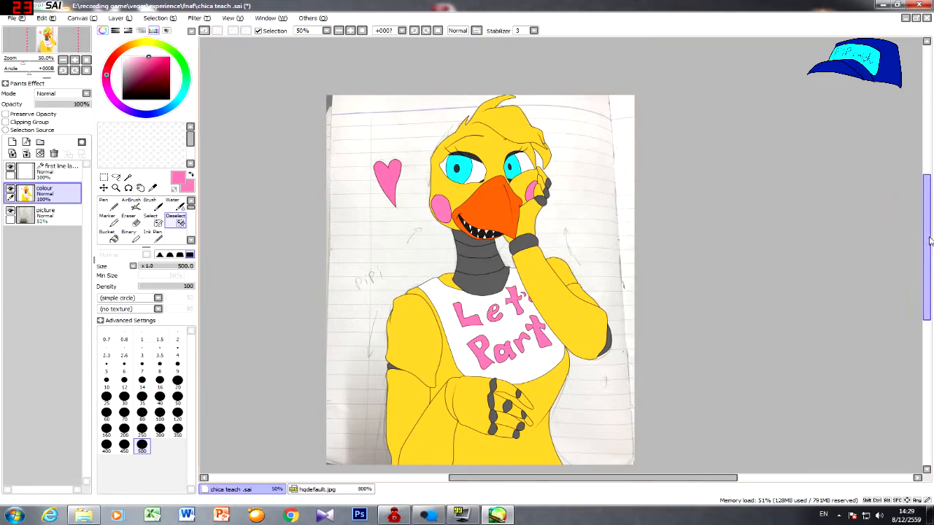
pyautogui.scroll(-1, 738, 267)
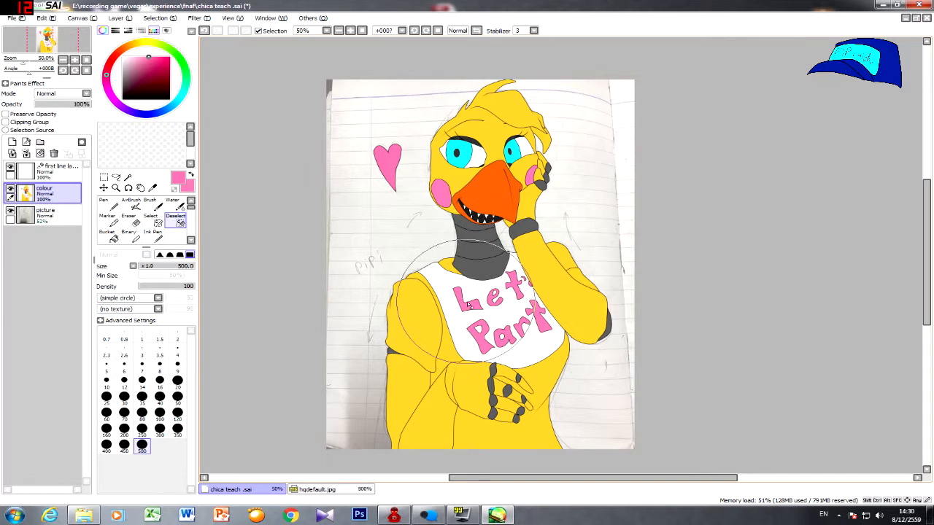
pyautogui.scroll(-2, 445, 317)
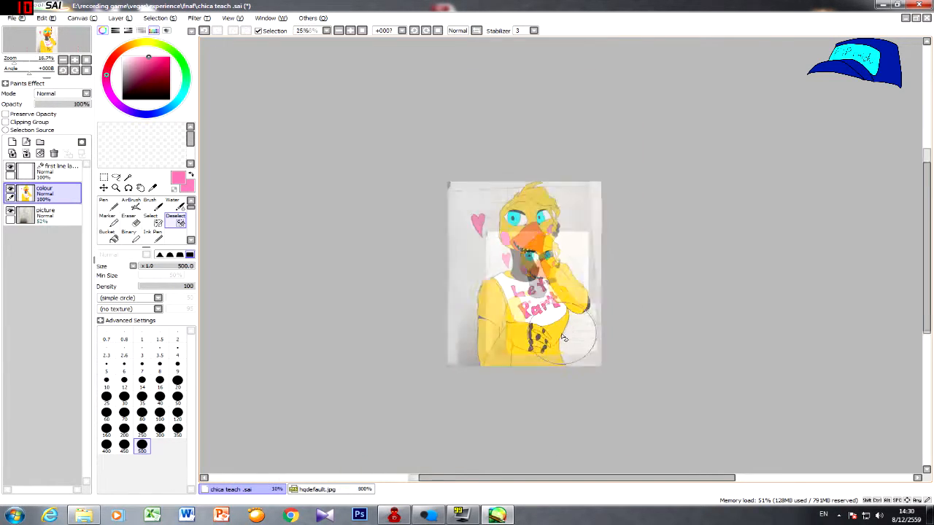
pyautogui.scroll(4, 445, 318)
pyautogui.click(51, 169)
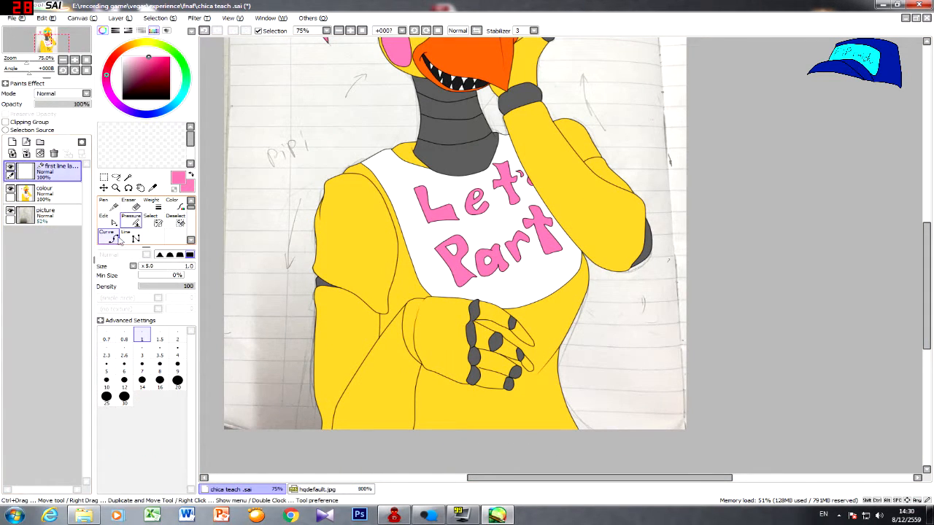
pyautogui.click(108, 234)
pyautogui.click(123, 98)
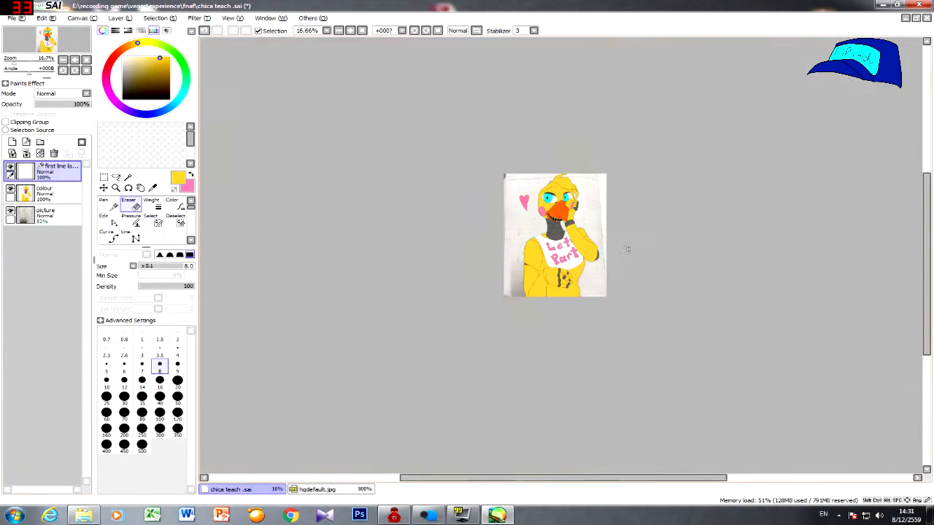
pyautogui.scroll(4, 627, 249)
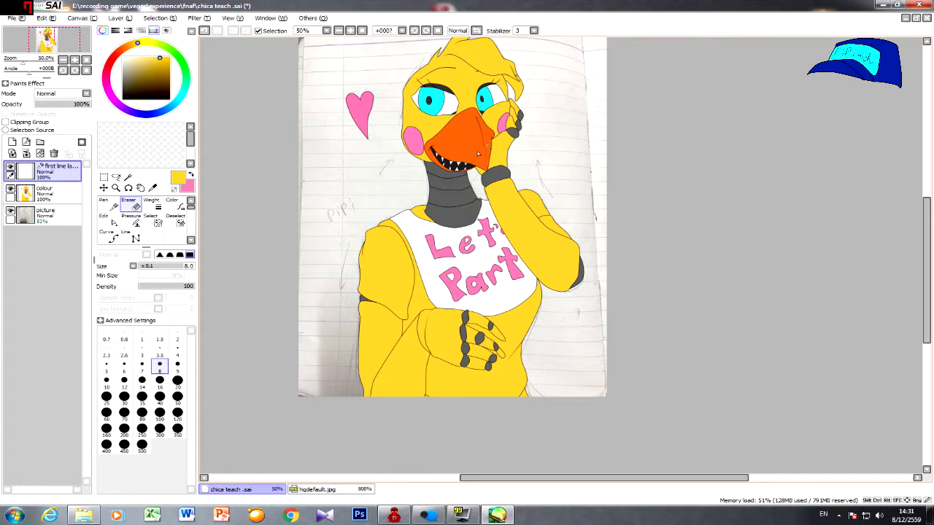
pyautogui.scroll(2, 491, 179)
pyautogui.scroll(-3, 490, 180)
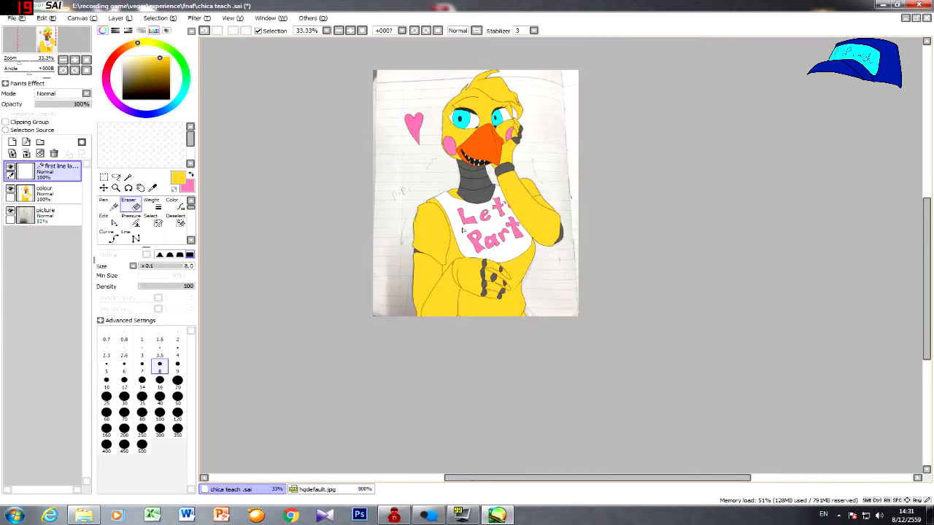
pyautogui.scroll(3, 515, 188)
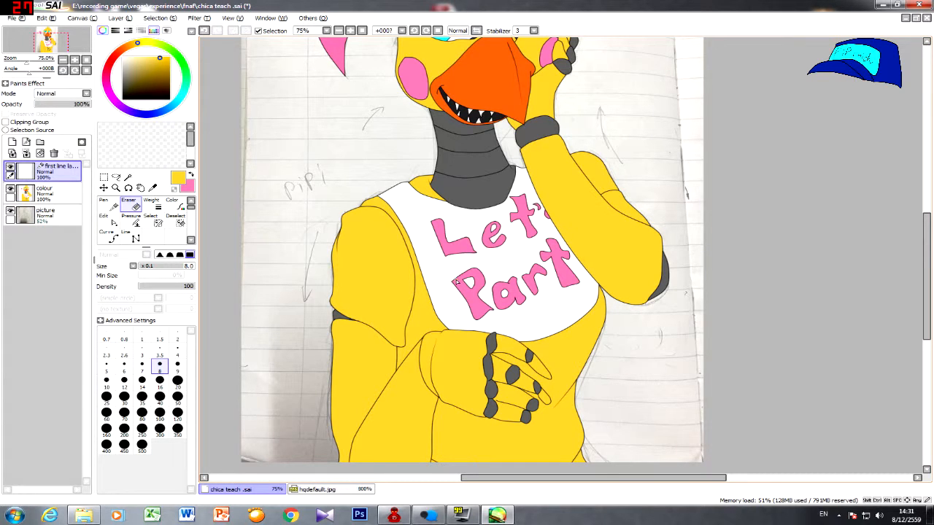
pyautogui.scroll(-2, 502, 247)
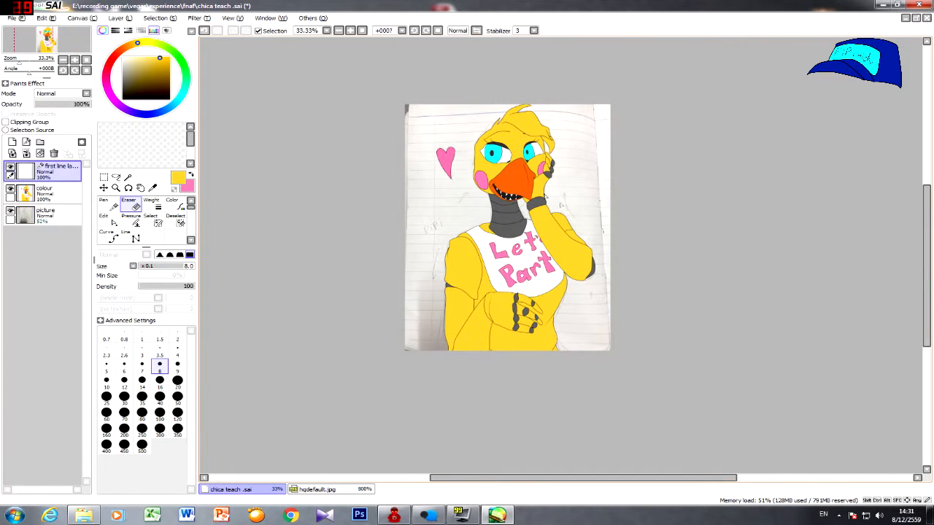
pyautogui.scroll(2, 649, 215)
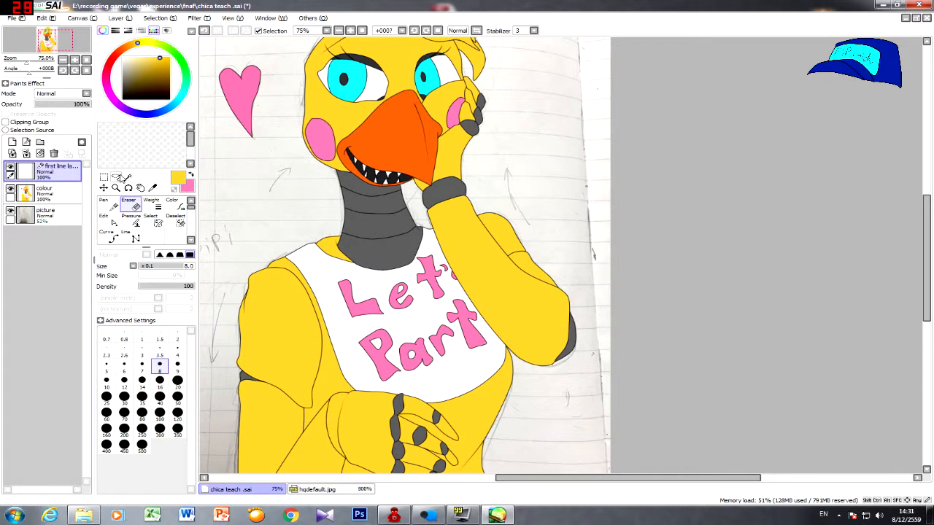
# - Try selecting the neck segments with the Magic Wand on the first line layer, and undo the selections
pyautogui.click(128, 177)
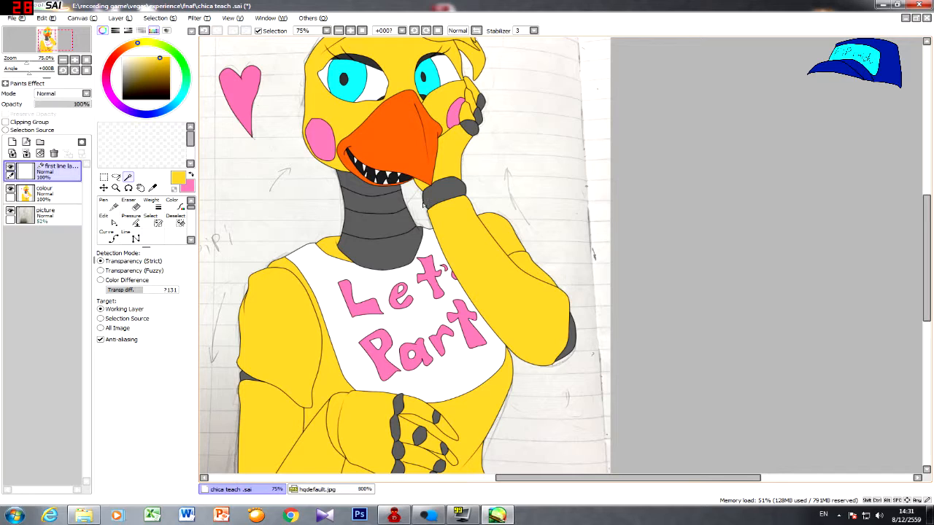
pyautogui.click(360, 183)
pyautogui.click(372, 213)
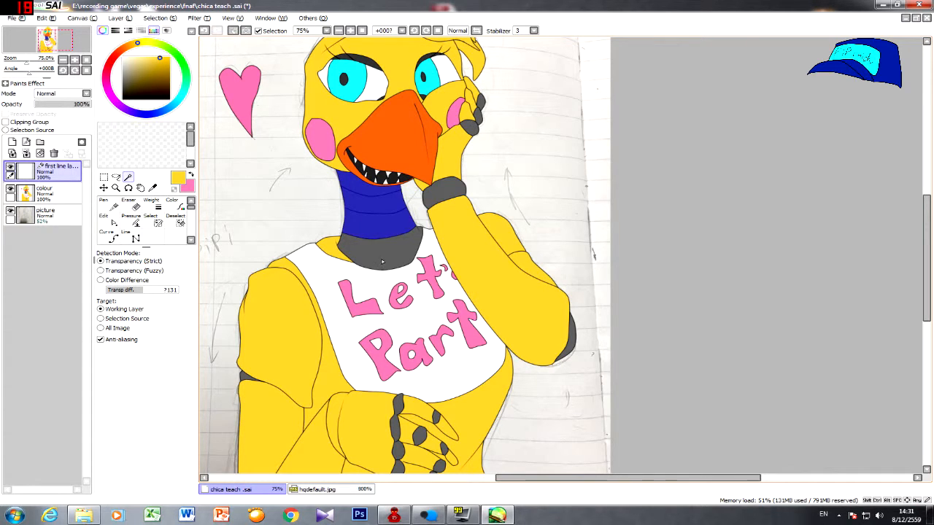
pyautogui.click(361, 248)
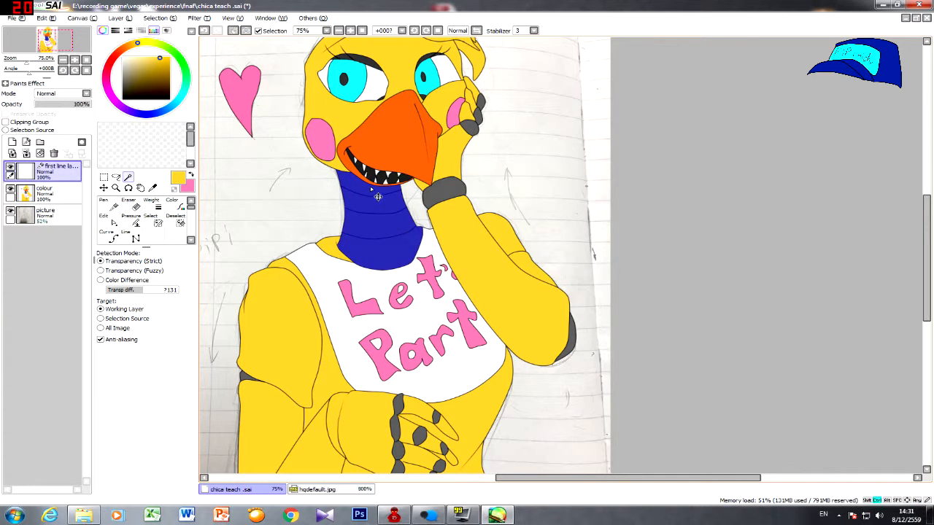
pyautogui.hotkey('ctrl', 'z')
pyautogui.hotkey('ctrl', 'z')
pyautogui.hotkey('ctrl', 'z')
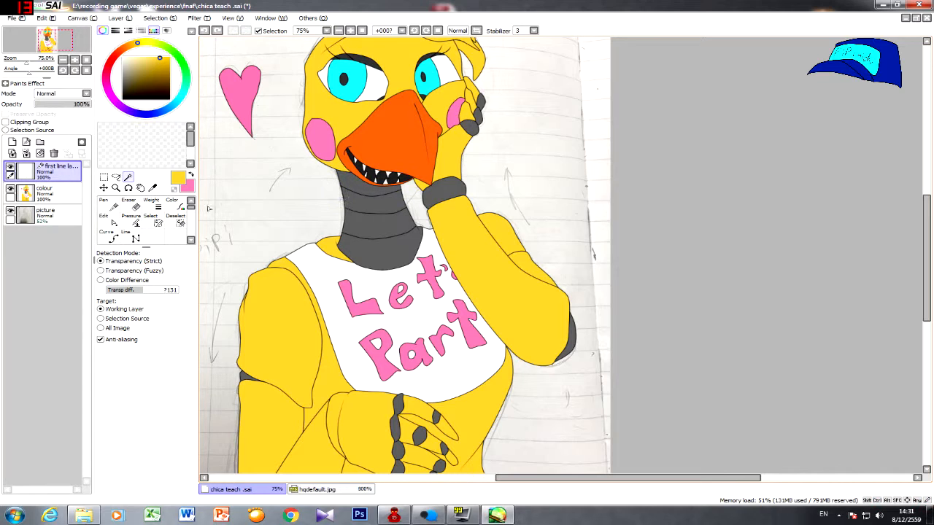
# - Create a new layer and place it between the first line layer and the colour layer
pyautogui.click(53, 193)
pyautogui.click(60, 174)
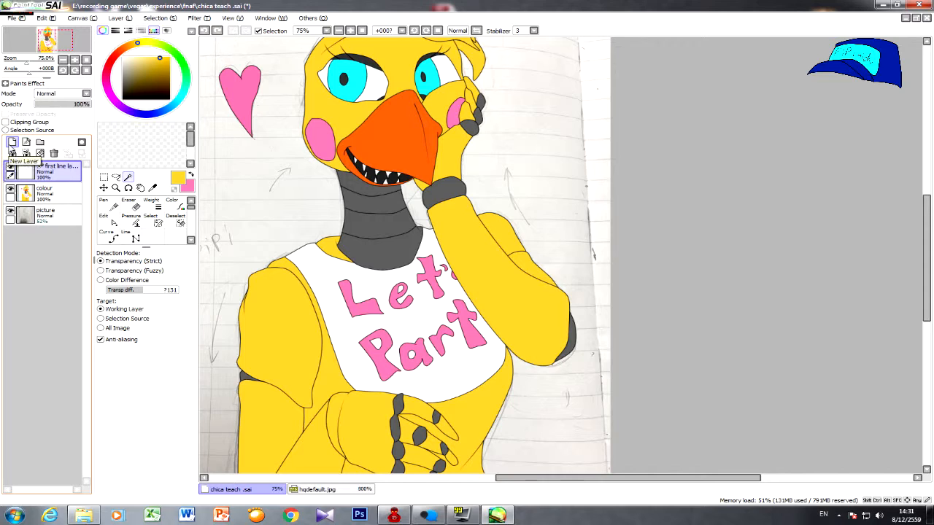
pyautogui.click(11, 143)
pyautogui.moveTo(44, 169); pyautogui.dragTo(55, 194)
pyautogui.moveTo(347, 193); pyautogui.dragTo(370, 197)
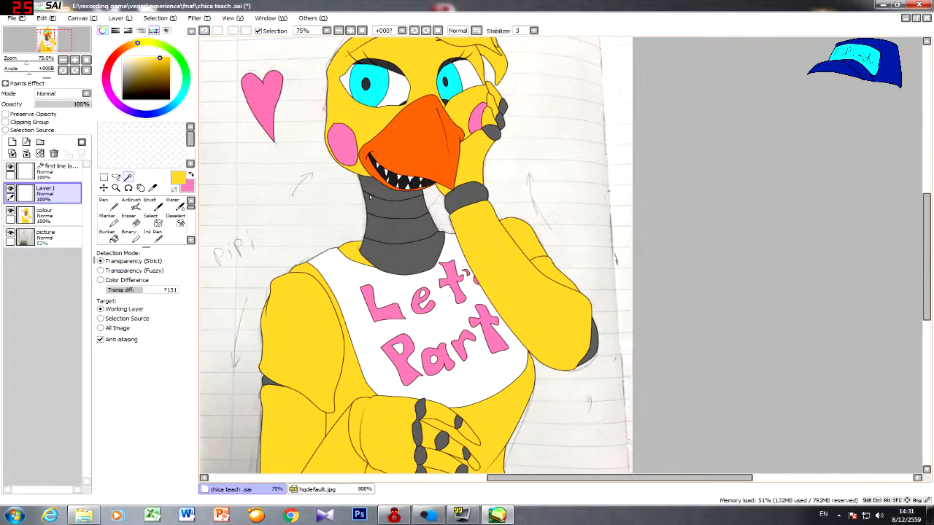
# - Rename the new layer as shadow and set its blending mode to Shade
pyautogui.doubleClick(51, 194)
pyautogui.write('shadow')
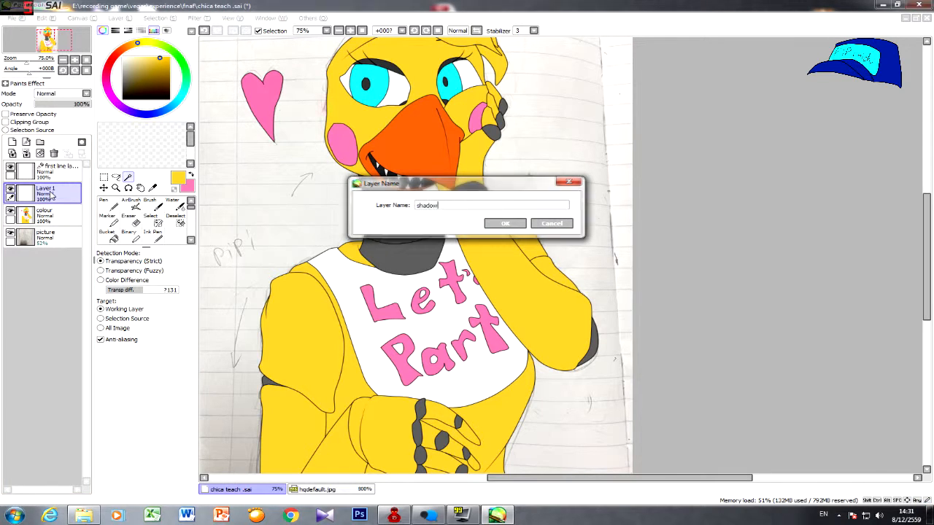
pyautogui.press('Return')
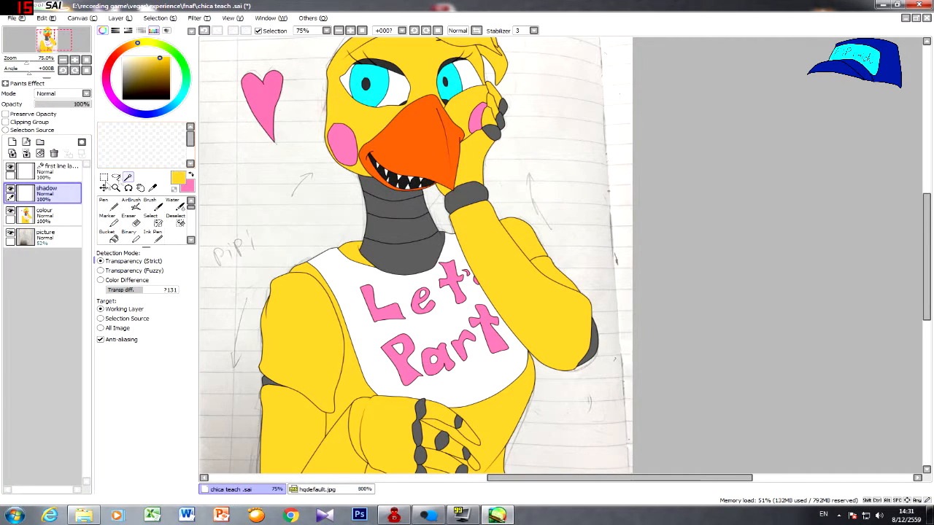
pyautogui.click(86, 94)
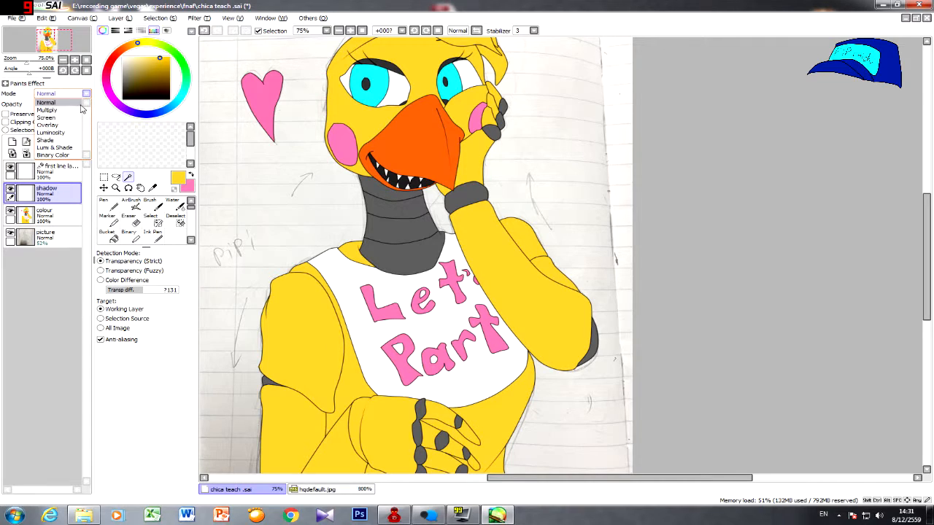
pyautogui.click(45, 140)
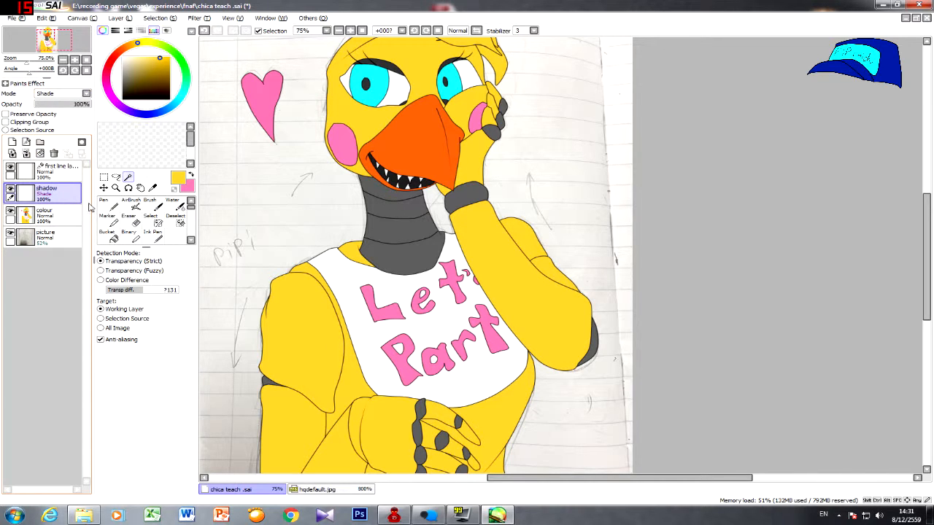
# - Try selecting the upper neck segments with the Magic Wand on the first line layer, and cancel those selections
pyautogui.click(64, 176)
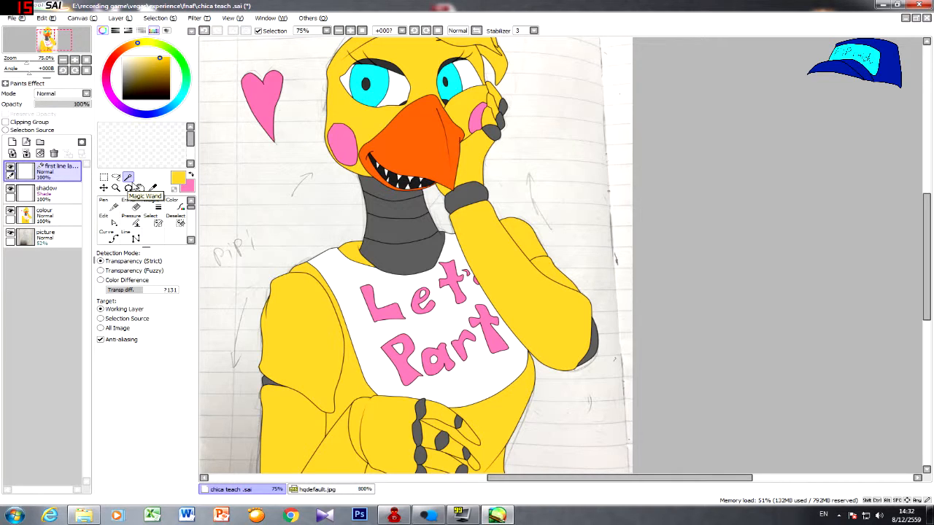
pyautogui.click(400, 225)
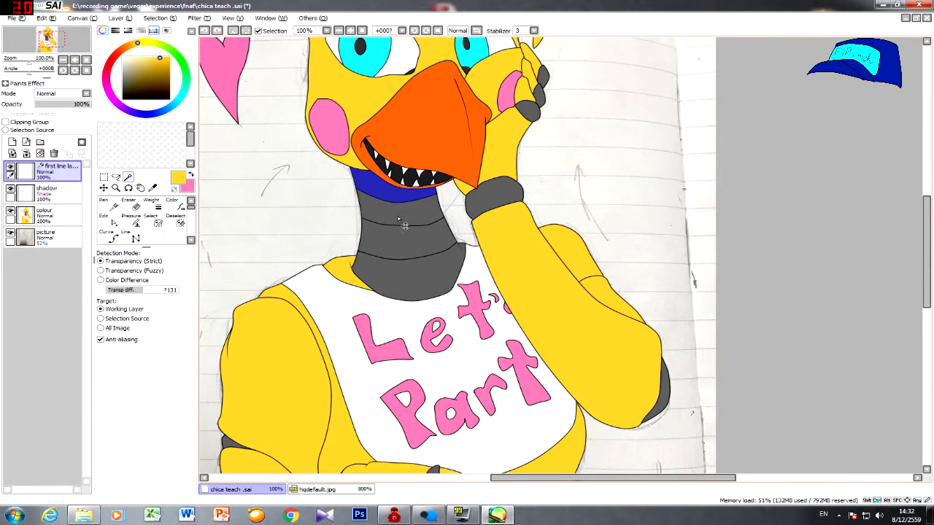
pyautogui.hotkey('ctrl', 'd')
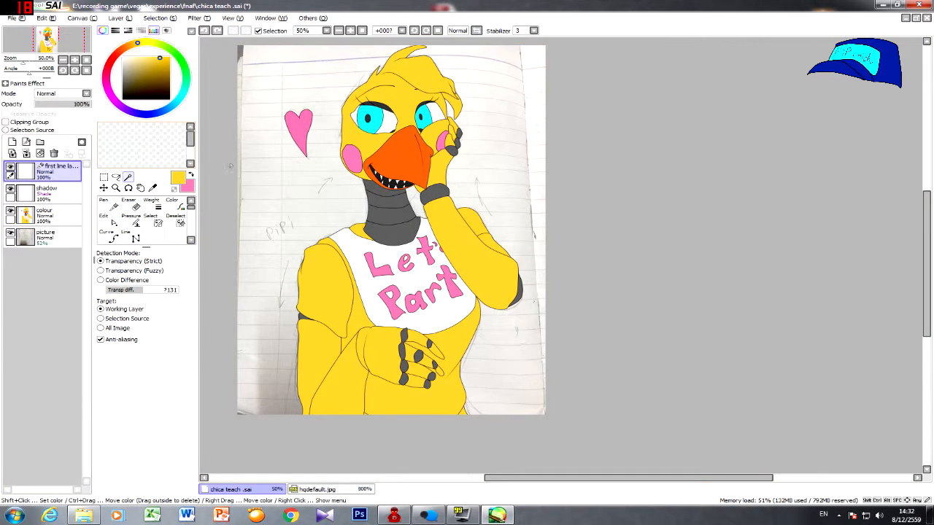
pyautogui.scroll(3, 375, 188)
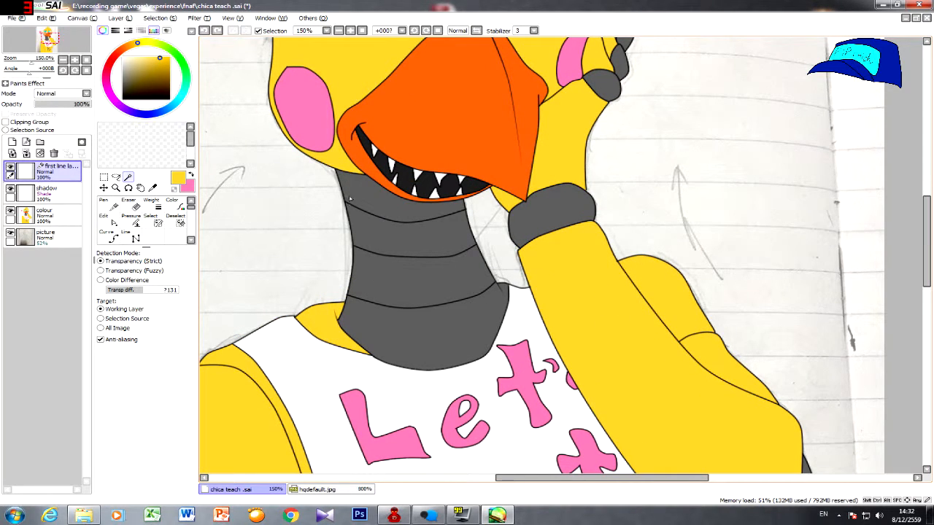
pyautogui.scroll(-3, 350, 199)
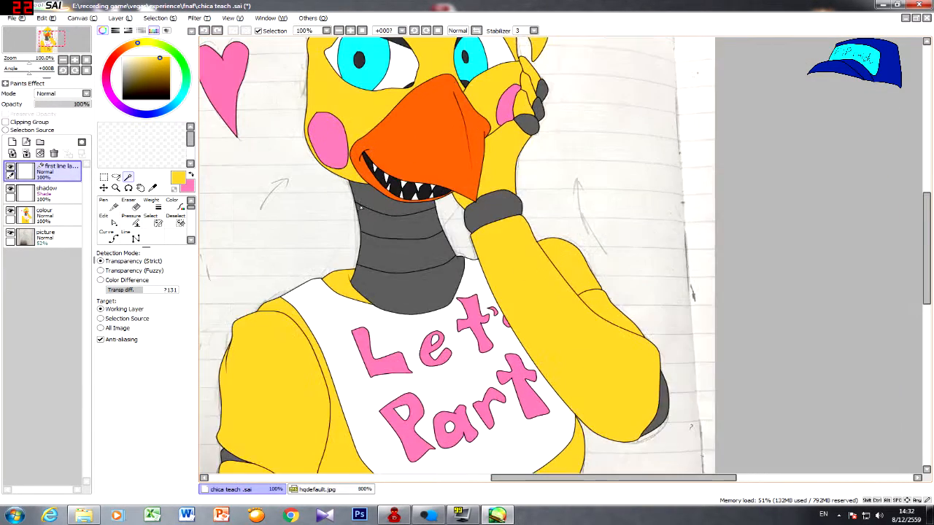
pyautogui.scroll(3, 384, 193)
pyautogui.click(399, 198)
pyautogui.click(418, 258)
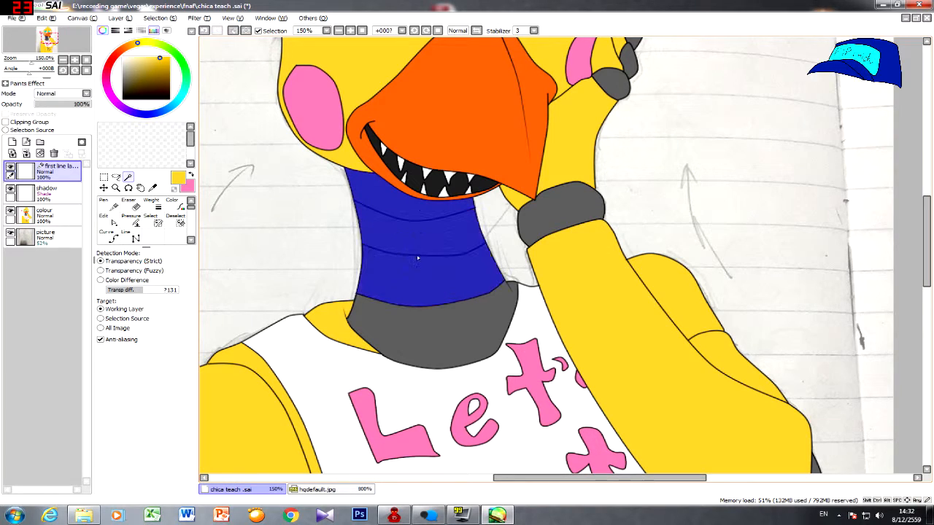
pyautogui.hotkey('ctrl', 'z')
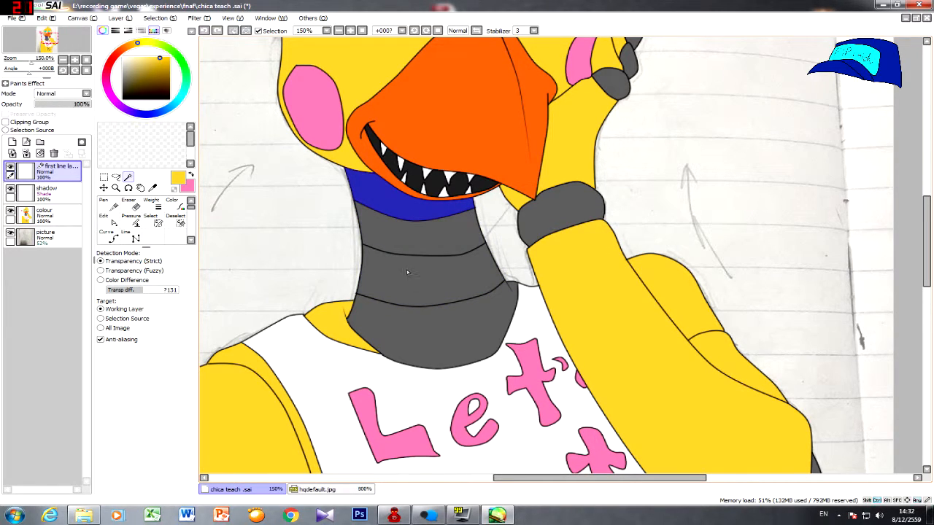
pyautogui.hotkey('ctrl', 'z')
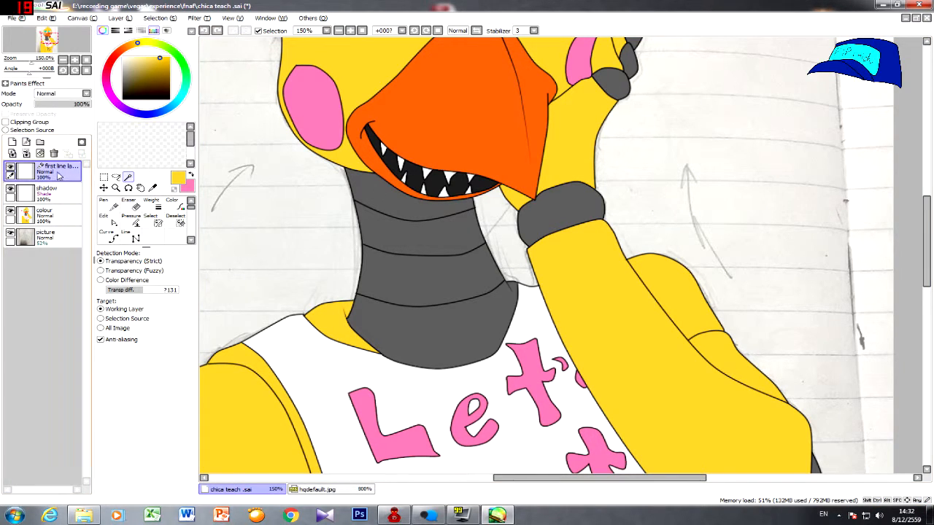
# - Select all the neck segments on the first line layer with the Magic Wand, down to the collar piece
pyautogui.click(404, 203)
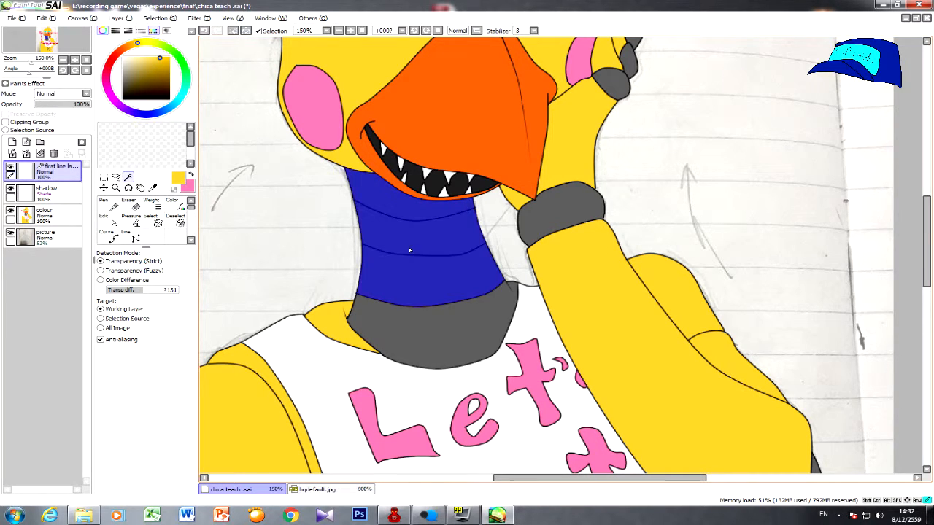
pyautogui.scroll(-1, 425, 292)
pyautogui.click(428, 308)
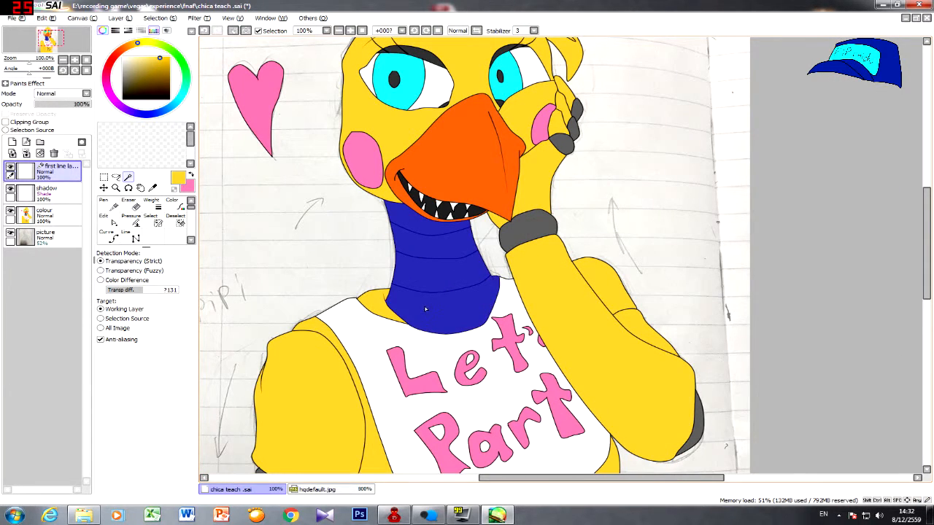
pyautogui.scroll(-1, 383, 241)
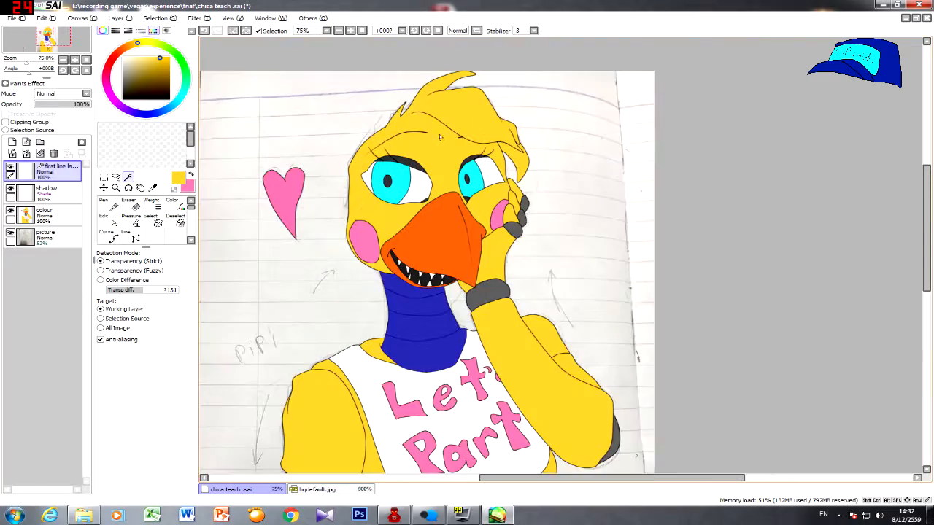
# - Add the hair, face, cheek beside the hand, bib, its two t letters, torso and far shoulder to the Magic Wand selection
pyautogui.click(441, 139)
pyautogui.scroll(2, 442, 138)
pyautogui.click(573, 136)
pyautogui.click(592, 175)
pyautogui.scroll(-1, 595, 135)
pyautogui.click(549, 255)
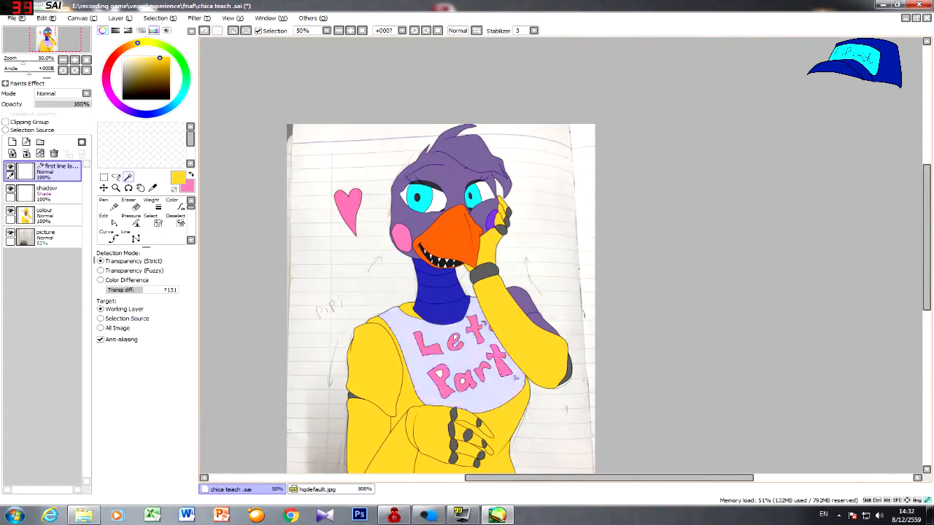
pyautogui.scroll(3, 452, 397)
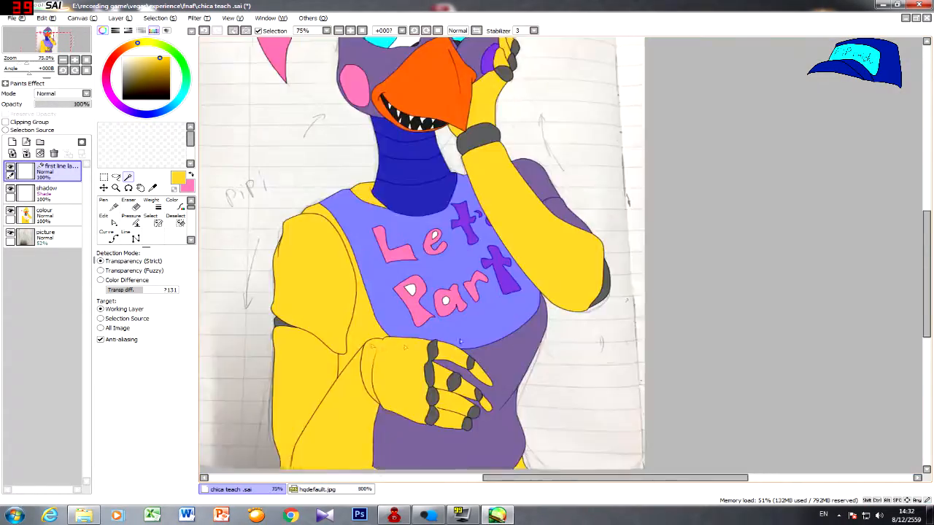
pyautogui.scroll(-1, 394, 254)
pyautogui.scroll(1, 393, 254)
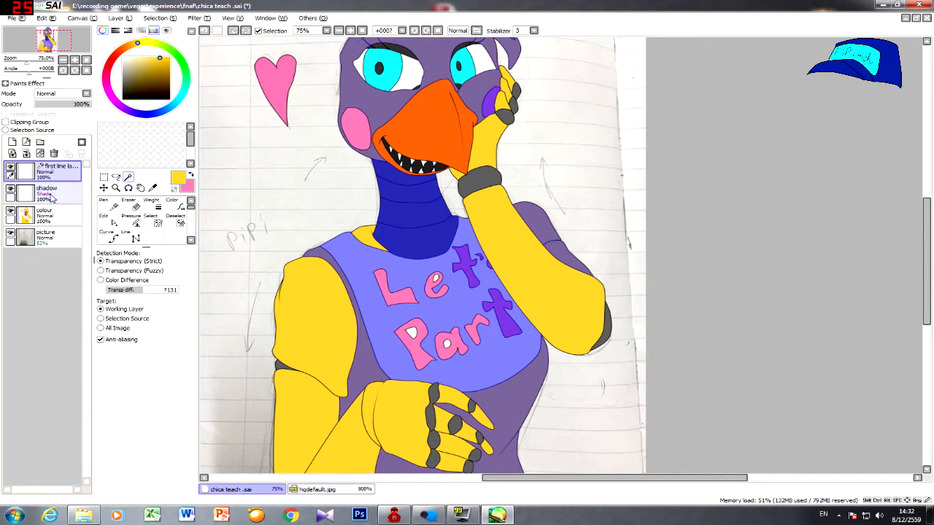
pyautogui.scroll(-1, 115, 202)
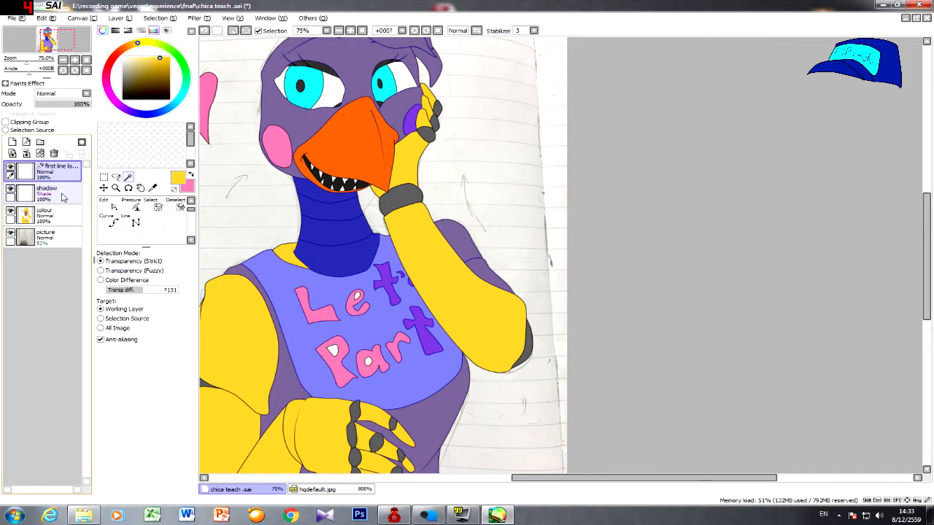
# - Make the shadow layer active, set the drawing colour to black, and choose the AirBrush
pyautogui.click(63, 197)
pyautogui.scroll(2, 130, 208)
pyautogui.moveTo(141, 75); pyautogui.dragTo(80, 208)
pyautogui.moveTo(150, 70); pyautogui.dragTo(89, 123)
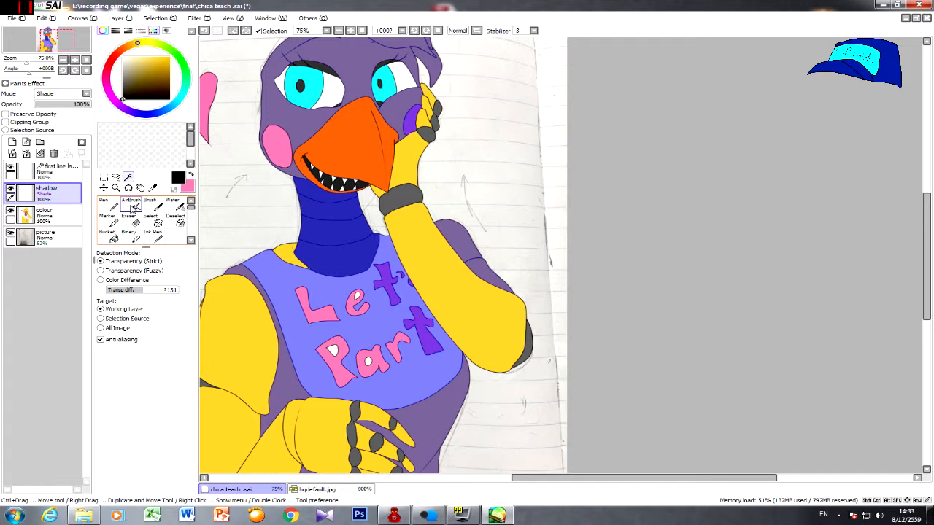
pyautogui.click(134, 206)
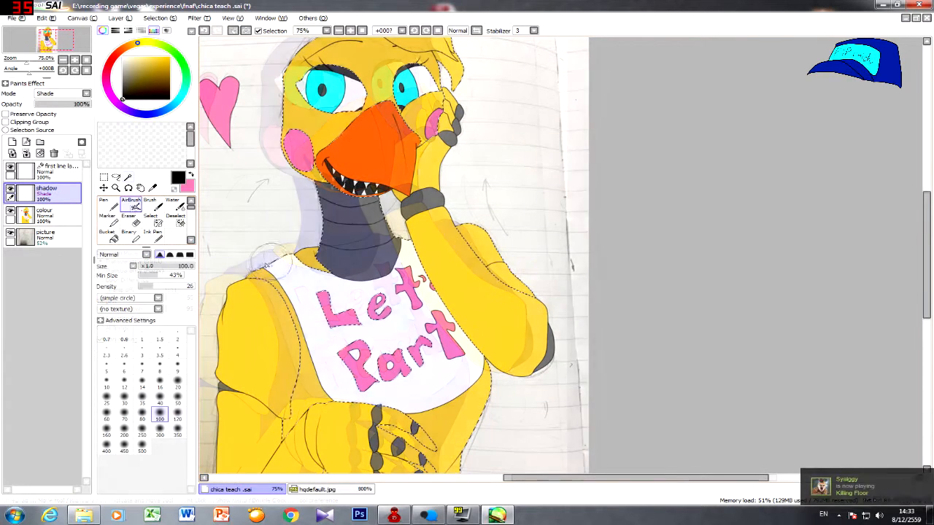
# - View the AirBrush's custom tool settings and compare its brush parameters with the Pen's
pyautogui.doubleClick(135, 207)
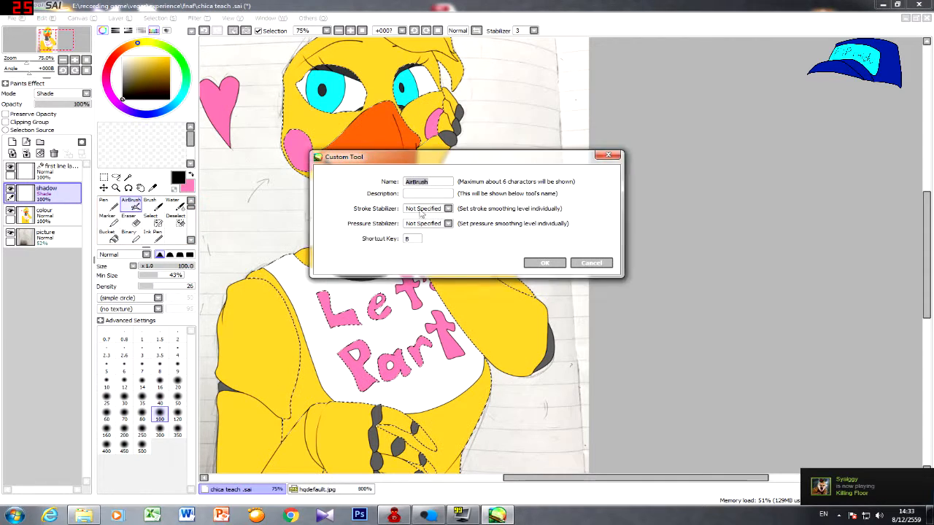
pyautogui.click(546, 262)
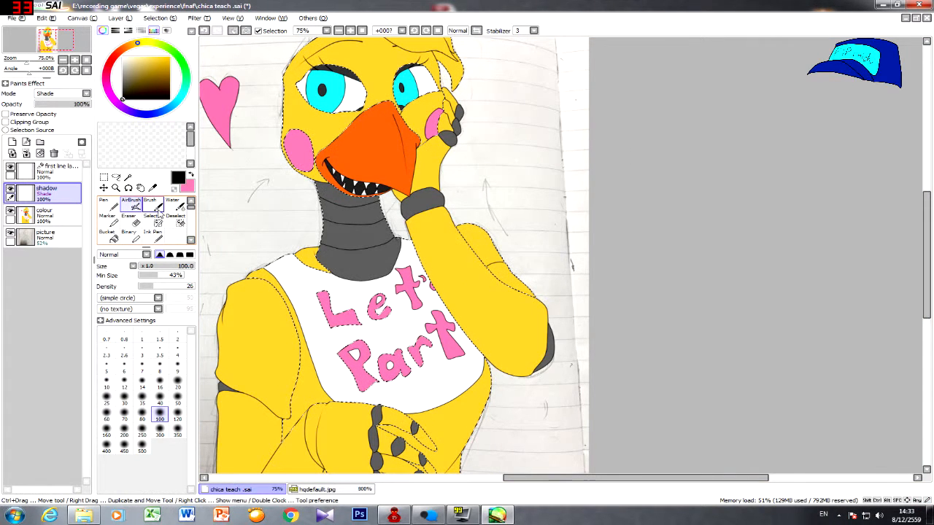
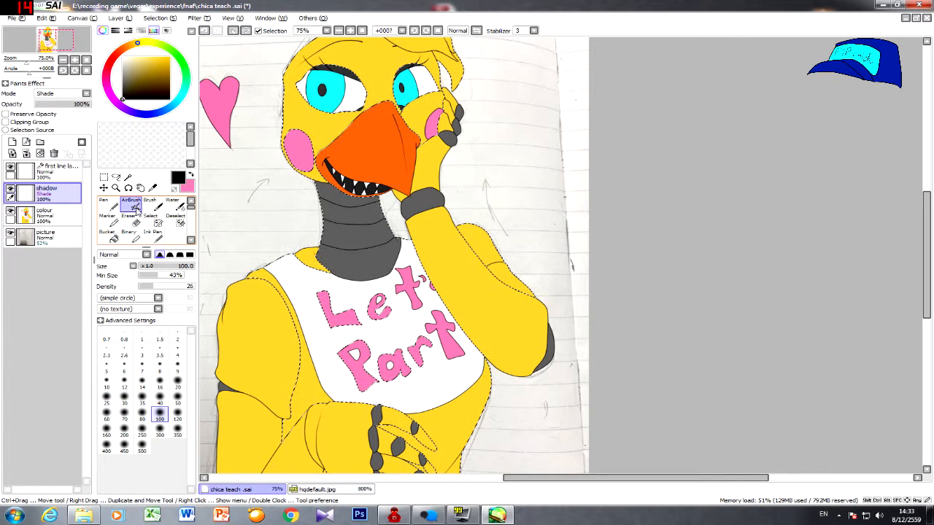
pyautogui.click(113, 206)
pyautogui.click(113, 205)
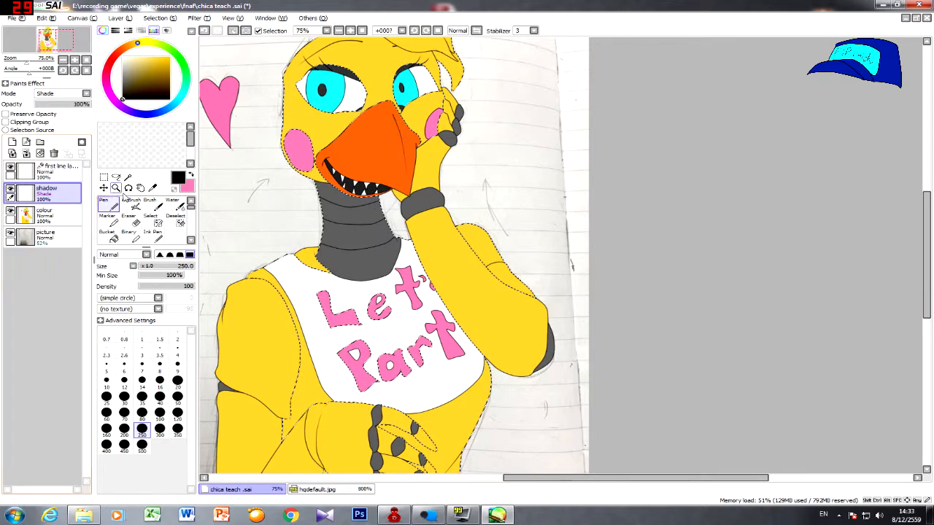
pyautogui.click(135, 205)
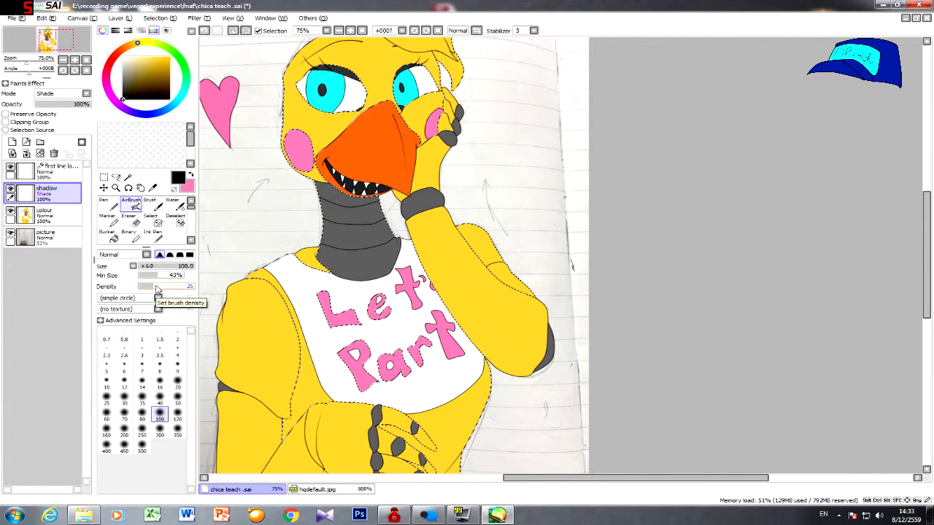
# - Set the AirBrush's density to 21 and its size to 250
pyautogui.moveTo(156, 289); pyautogui.dragTo(231, 270)
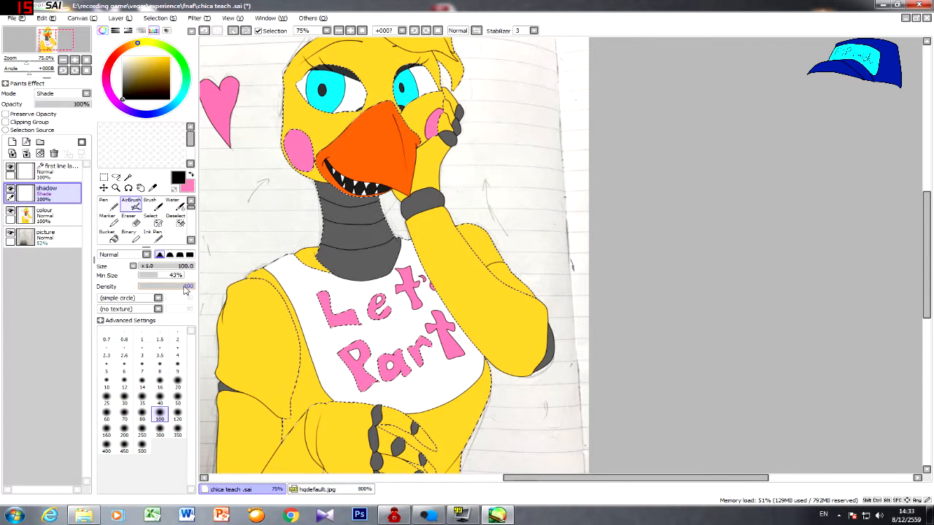
pyautogui.moveTo(185, 290); pyautogui.dragTo(169, 291)
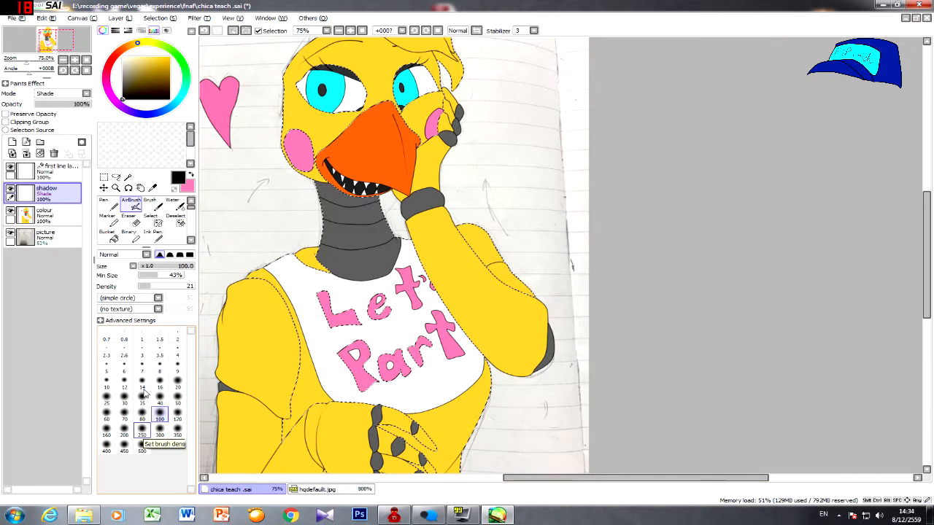
pyautogui.click(140, 431)
# - Airbrush soft black shading inside the selection along the edges of the torso, bib, t letters and far shoulder
pyautogui.scroll(1, 321, 164)
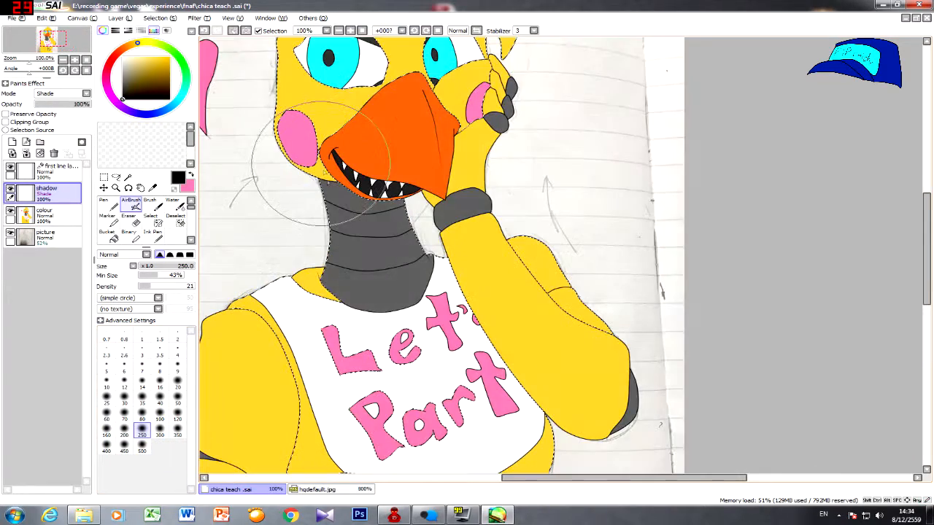
pyautogui.scroll(-2, 415, 217)
pyautogui.scroll(2, 382, 167)
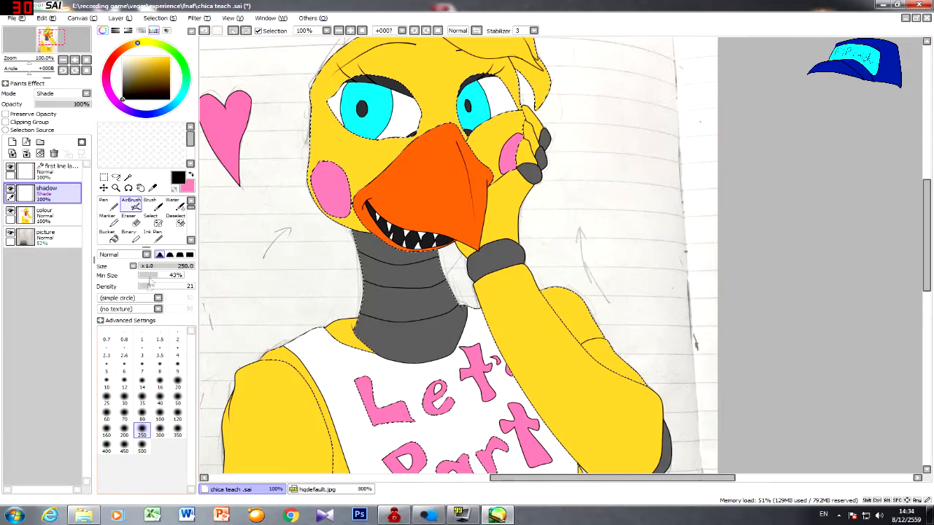
pyautogui.scroll(-3, 343, 328)
pyautogui.scroll(2, 343, 328)
pyautogui.scroll(-2, 343, 328)
pyautogui.scroll(2, 318, 295)
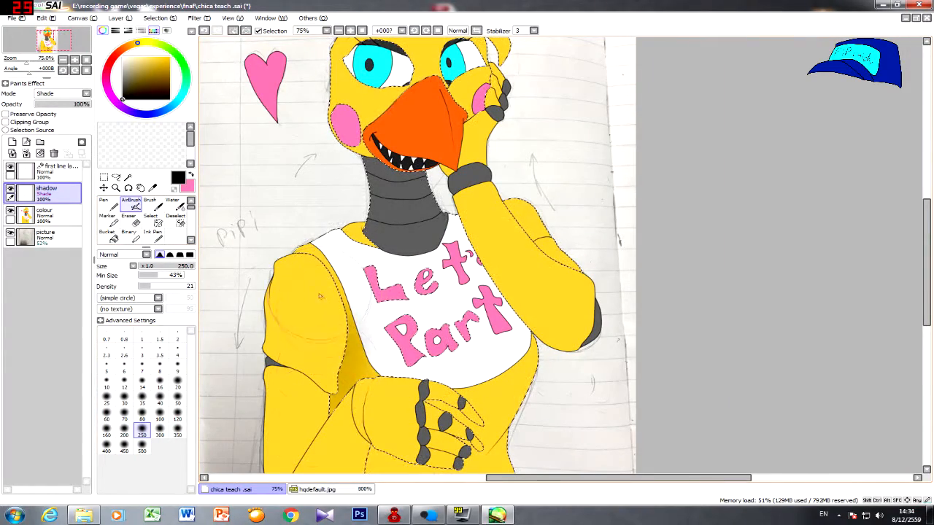
pyautogui.scroll(-2, 319, 296)
pyautogui.scroll(1, 319, 296)
pyautogui.moveTo(384, 364); pyautogui.dragTo(385, 358)
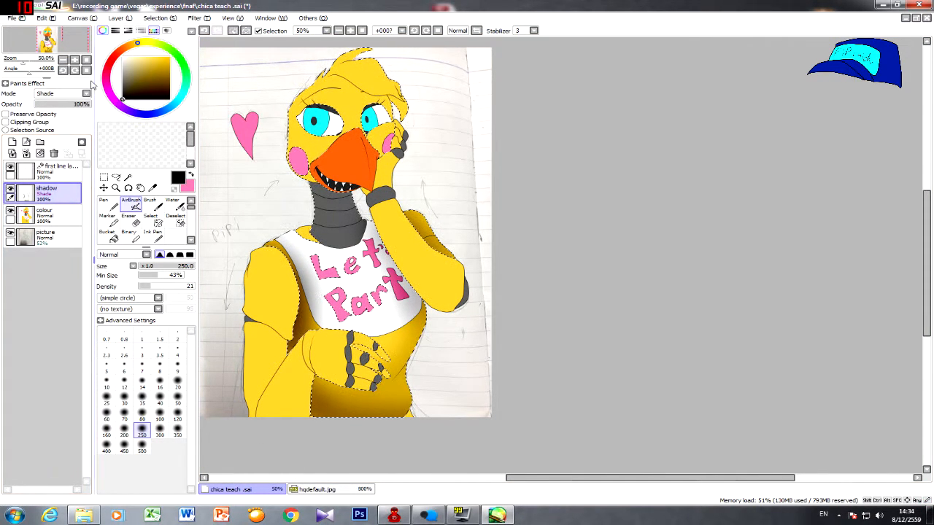
pyautogui.scroll(3, 343, 241)
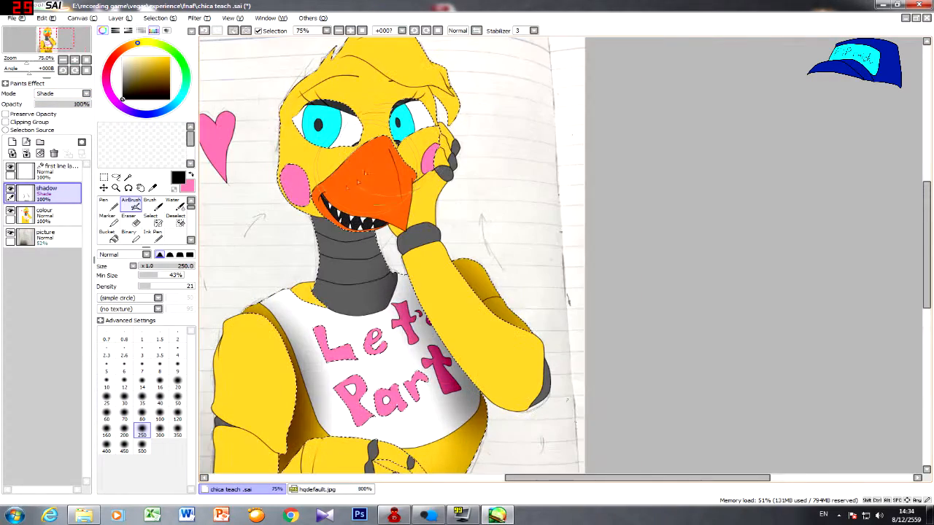
# - Clear the whole selection over the head, neck, bib and torso with the Deselect tool
pyautogui.click(176, 219)
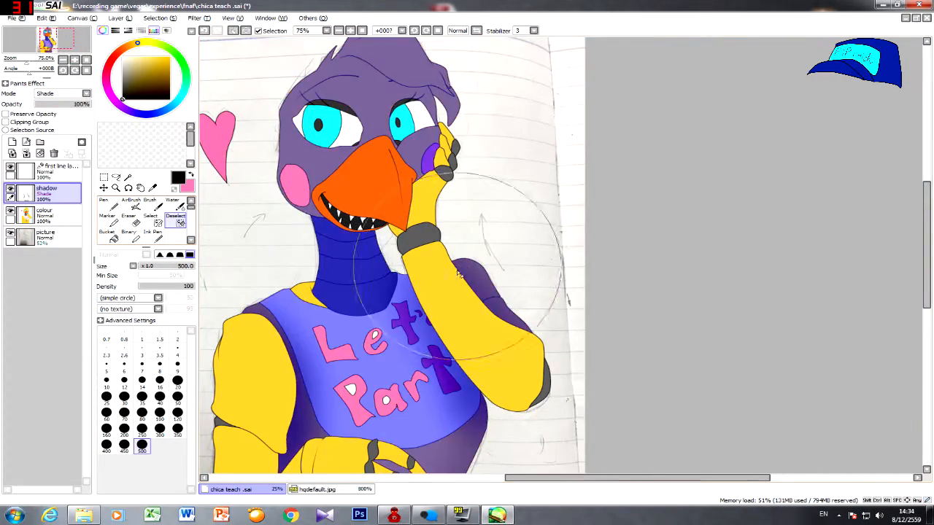
pyautogui.scroll(-3, 457, 268)
pyautogui.moveTo(431, 288); pyautogui.dragTo(435, 353)
pyautogui.scroll(1, 469, 326)
# - Select the neck with the Magic Wand on the line layer, airbrush it black on the shadow layer, and clear its selection
pyautogui.click(67, 172)
pyautogui.click(127, 178)
pyautogui.click(376, 208)
pyautogui.click(57, 193)
pyautogui.click(134, 205)
pyautogui.scroll(-1, 330, 181)
pyautogui.scroll(1, 331, 181)
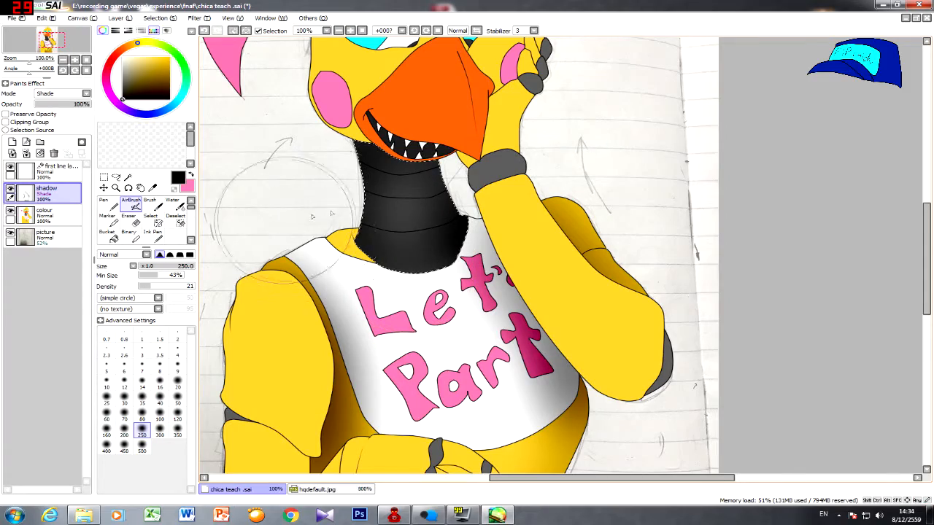
pyautogui.scroll(-1, 312, 217)
pyautogui.scroll(1, 312, 217)
pyautogui.click(175, 221)
pyautogui.moveTo(383, 220); pyautogui.dragTo(447, 233)
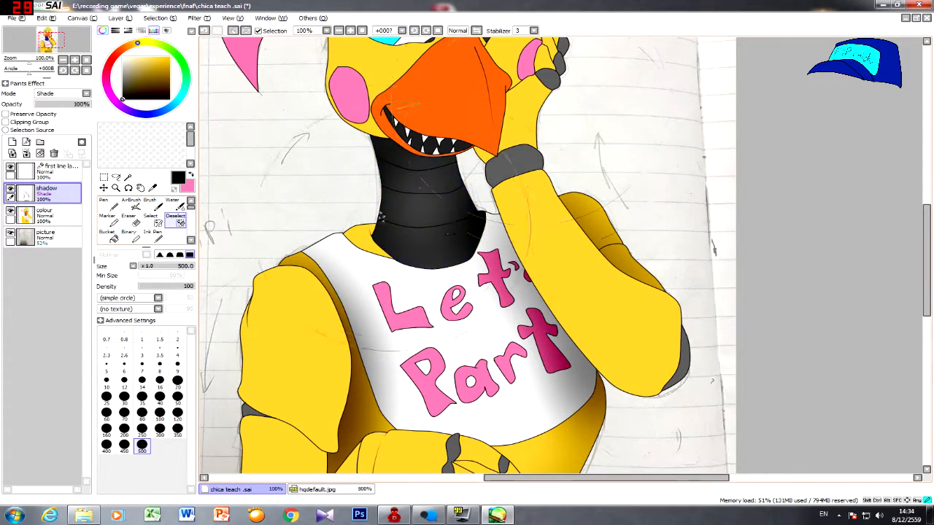
pyautogui.scroll(-1, 420, 248)
pyautogui.scroll(1, 438, 111)
# - Airbrush black shading on the cheek beside the hand in the shadow layer, and select the beak with the Magic Wand
pyautogui.click(67, 172)
pyautogui.click(127, 177)
pyautogui.click(398, 128)
pyautogui.click(57, 194)
pyautogui.click(134, 205)
pyautogui.click(68, 172)
pyautogui.click(46, 191)
pyautogui.click(132, 200)
pyautogui.moveTo(482, 168); pyautogui.dragTo(503, 204)
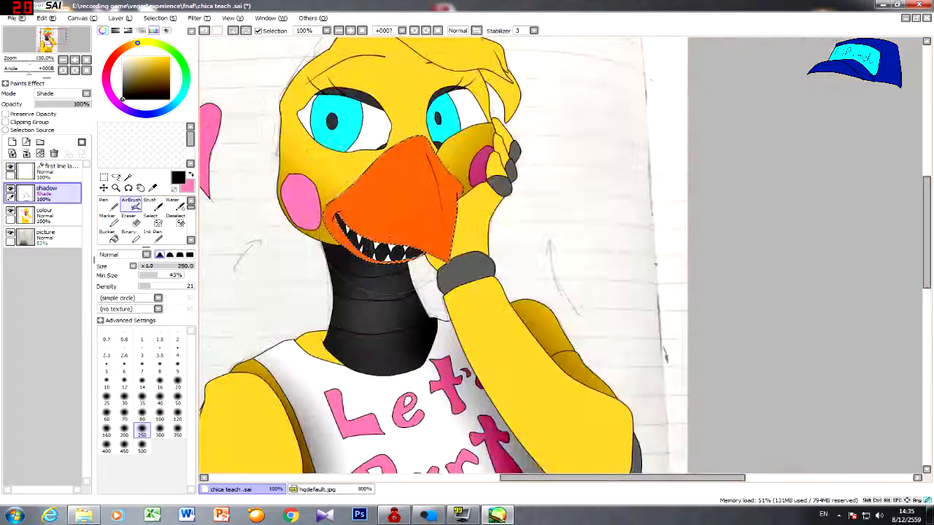
# - Airbrush black shading along the lower part of the beak on the shadow layer
pyautogui.click(62, 172)
pyautogui.click(128, 177)
pyautogui.click(57, 194)
pyautogui.click(131, 205)
pyautogui.scroll(-1, 423, 219)
# - Select the face and hair with the Magic Wand on the line layer, and return to the shadow layer with the AirBrush
pyautogui.click(61, 172)
pyautogui.click(127, 178)
pyautogui.click(423, 138)
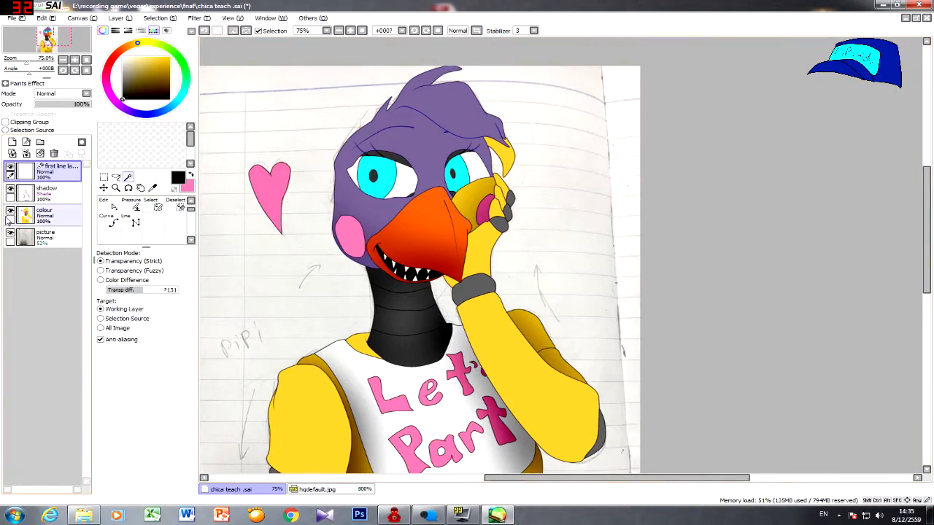
pyautogui.click(51, 194)
pyautogui.click(132, 200)
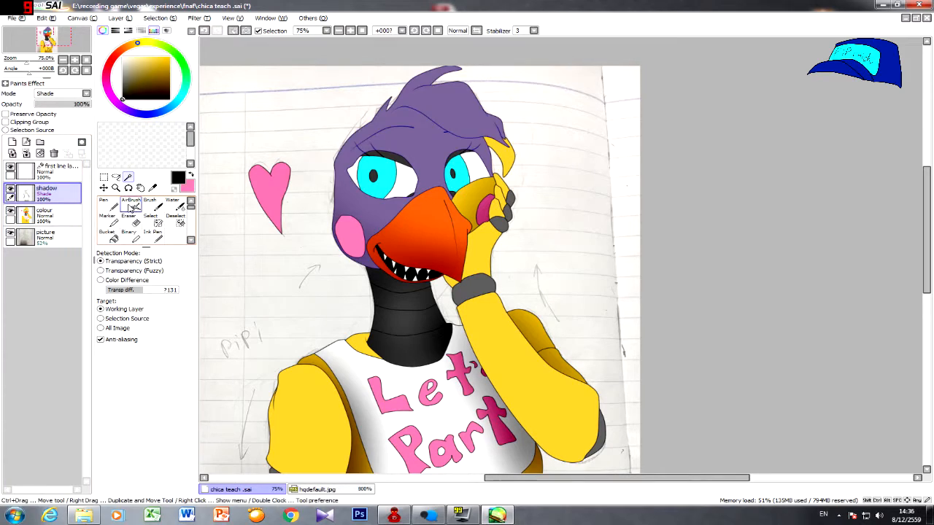
# - Airbrush black shading on the face, hair, arms and hand in the shadow layer, and clear the selection
pyautogui.scroll(2, 391, 128)
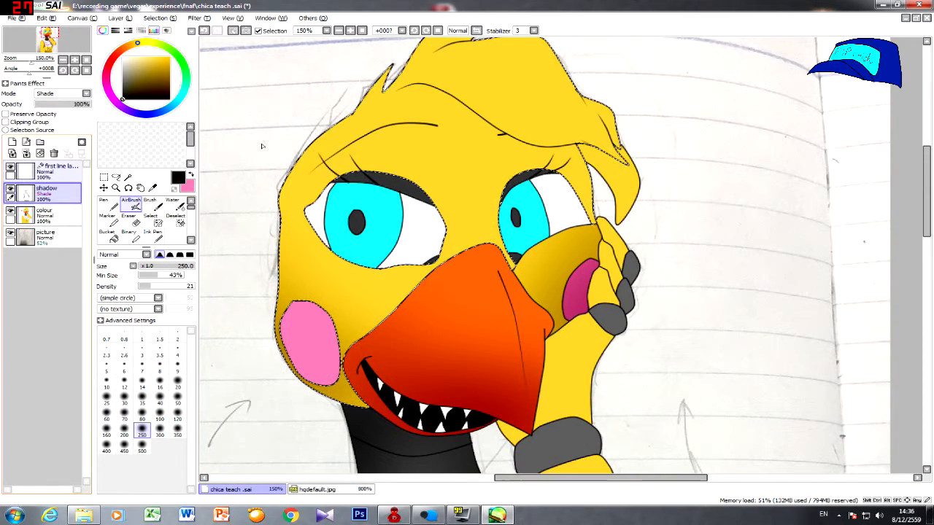
pyautogui.moveTo(529, 143); pyautogui.dragTo(212, 47)
pyautogui.moveTo(379, 91); pyautogui.dragTo(364, 99)
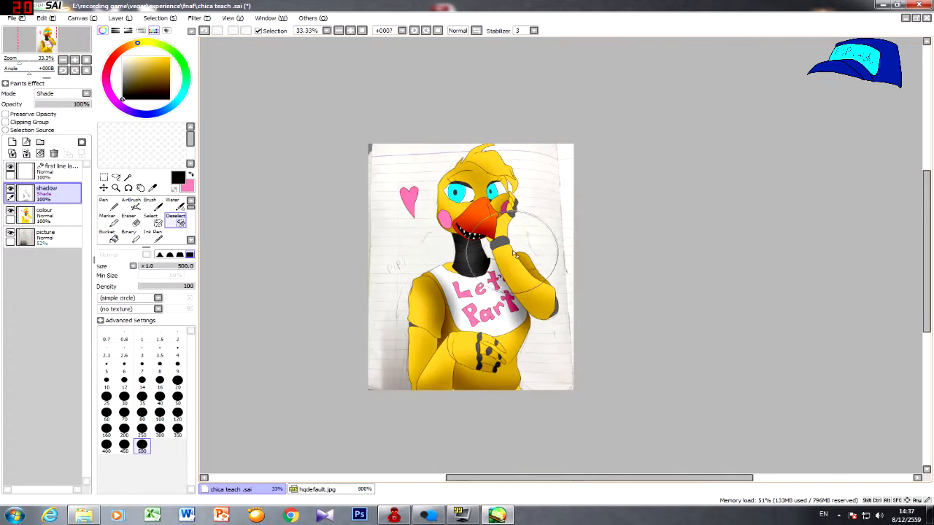
pyautogui.scroll(1, 513, 253)
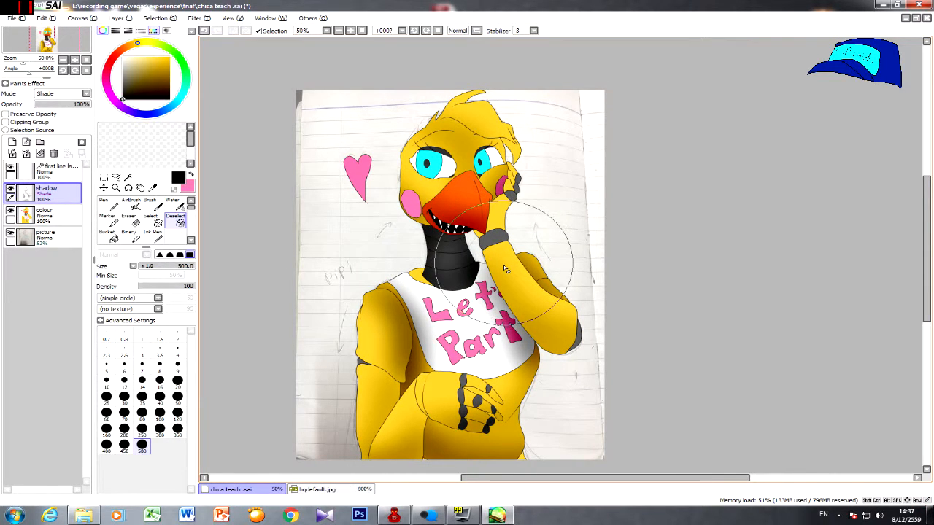
pyautogui.scroll(-2, 488, 265)
pyautogui.scroll(2, 487, 275)
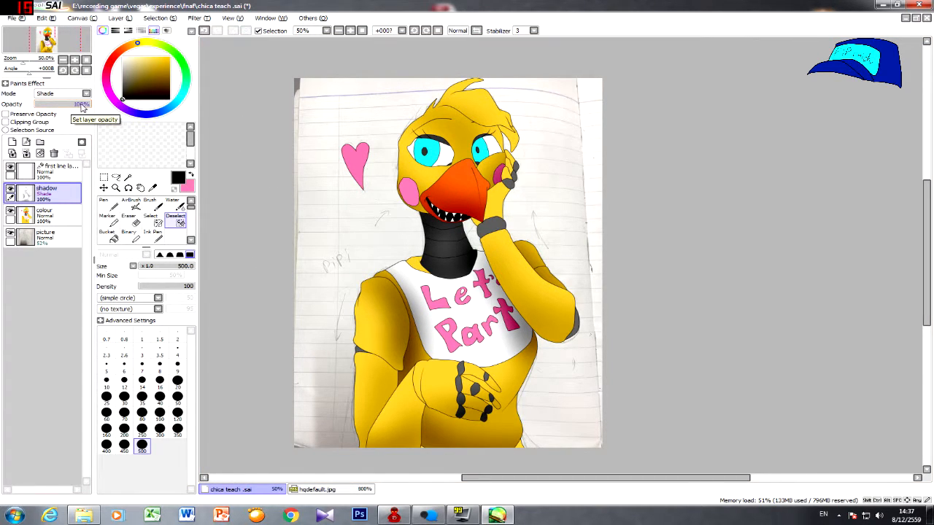
# - Preview the drawing with the shadow layer's opacity at 0%, and restore the opacity to 100%
pyautogui.moveTo(82, 107)
pyautogui.mouseDown()
pyautogui.moveTo(13, 107)
pyautogui.moveTo(70, 99)
pyautogui.moveTo(25, 107)
pyautogui.mouseUp()
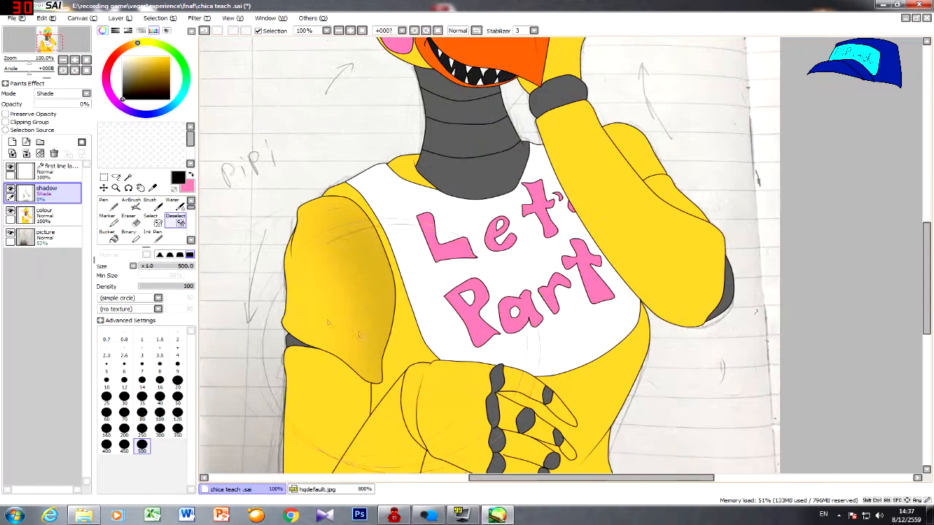
pyautogui.scroll(2, 412, 356)
pyautogui.click(46, 221)
pyautogui.click(48, 194)
pyautogui.moveTo(43, 105); pyautogui.dragTo(91, 104)
pyautogui.scroll(-4, 574, 210)
pyautogui.scroll(2, 572, 206)
pyautogui.scroll(-2, 582, 219)
pyautogui.scroll(2, 585, 163)
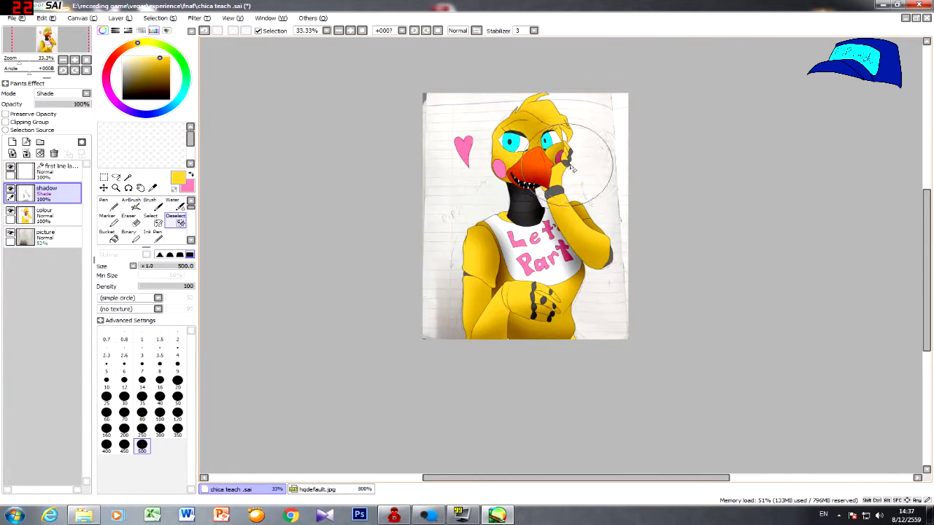
# - Try the Normal blending mode on the shadow layer for comparison, and set it back to Shade
pyautogui.click(86, 94)
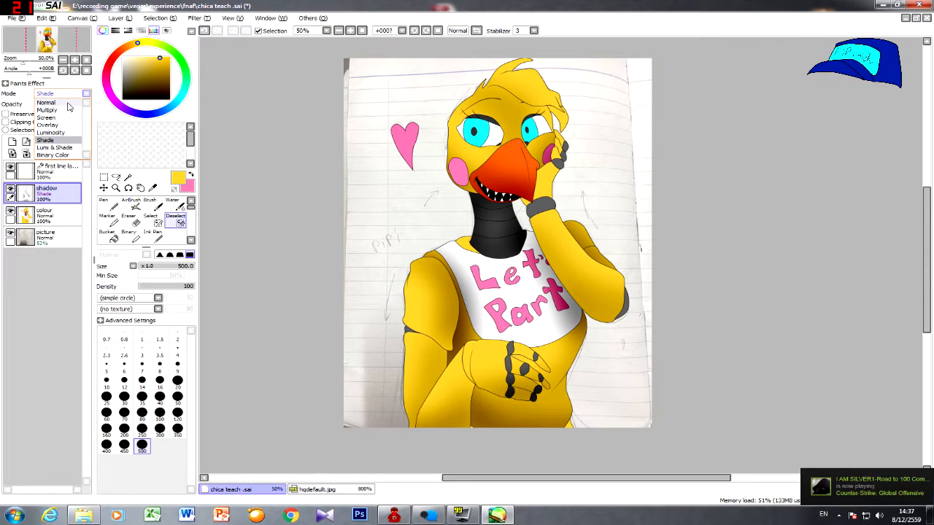
pyautogui.click(66, 103)
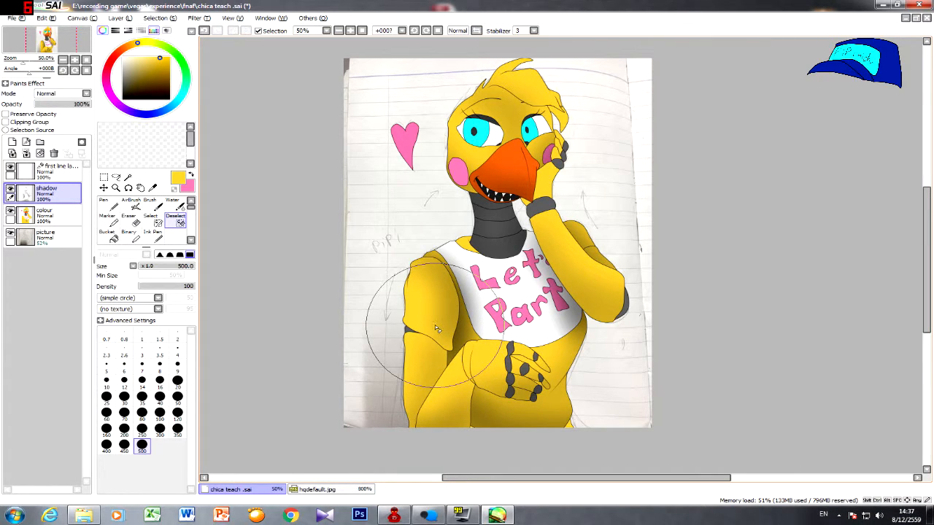
pyautogui.click(85, 94)
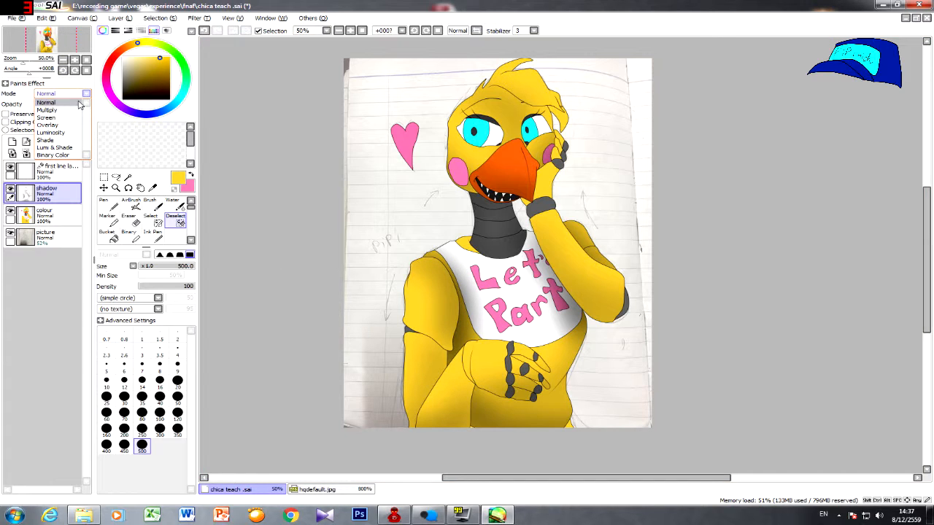
pyautogui.click(45, 140)
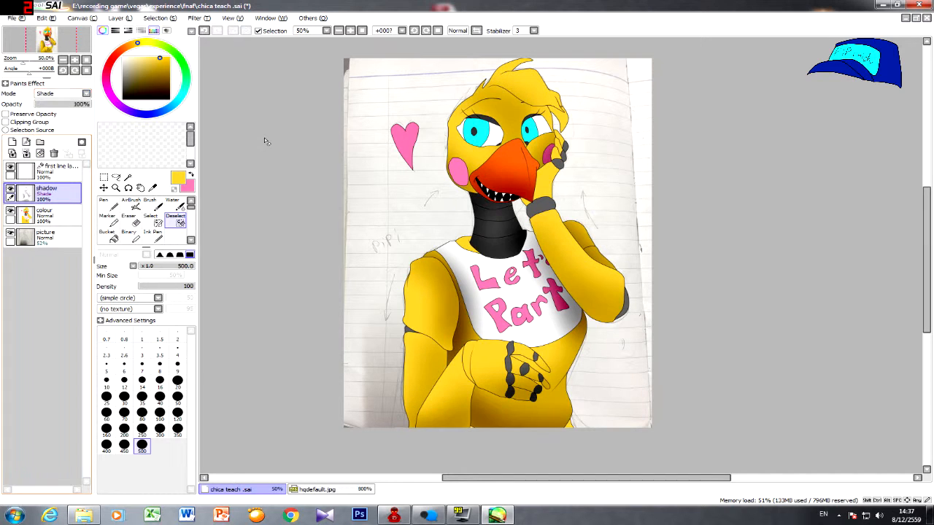
# - Examine the shading on the arms, bib, hand and torso from close up and from a distance
pyautogui.scroll(-1, 475, 303)
pyautogui.scroll(3, 475, 303)
pyautogui.moveTo(475, 303)
pyautogui.mouseDown()
pyautogui.moveTo(445, 306)
pyautogui.moveTo(408, 292)
pyautogui.moveTo(438, 321)
pyautogui.moveTo(427, 332)
pyautogui.mouseUp()
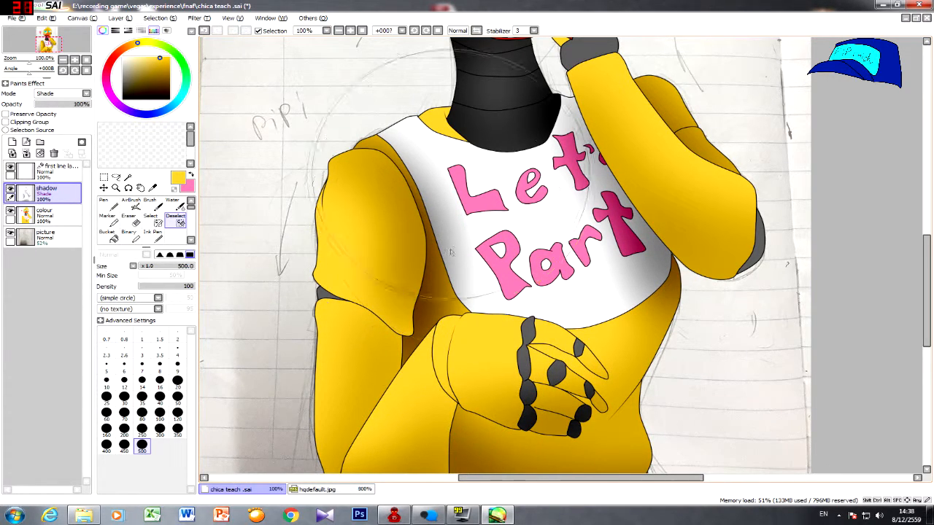
pyautogui.scroll(-2, 574, 259)
pyautogui.scroll(1, 574, 259)
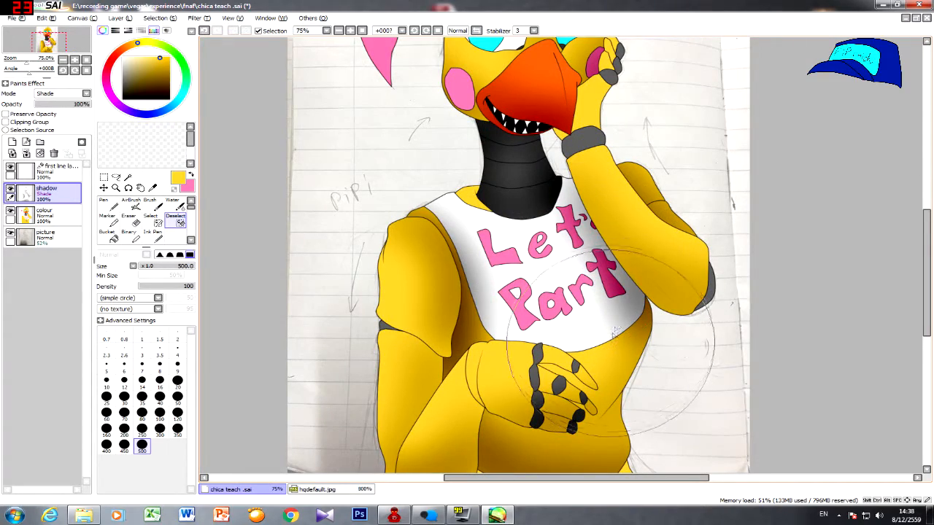
pyautogui.scroll(-1, 574, 341)
pyautogui.scroll(1, 574, 341)
pyautogui.scroll(-1, 574, 340)
pyautogui.scroll(1, 574, 341)
pyautogui.scroll(-1, 574, 341)
pyautogui.scroll(1, 539, 290)
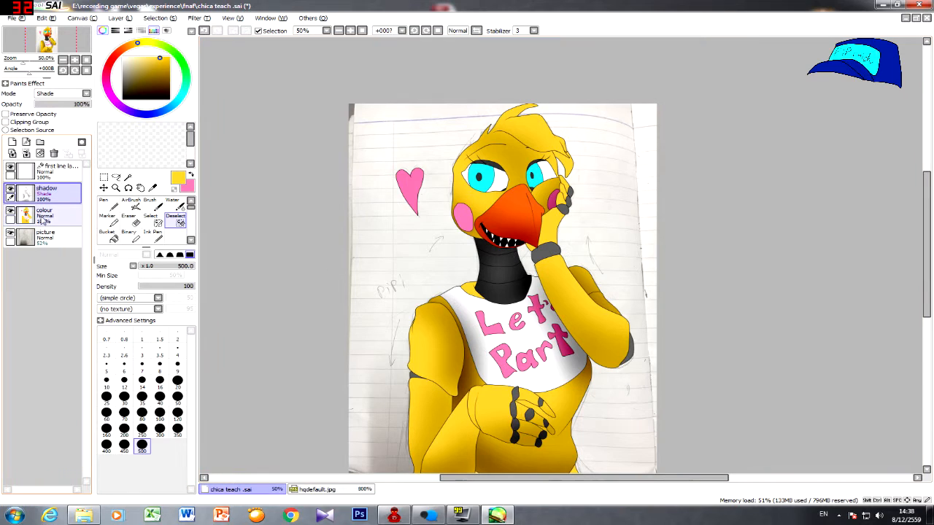
# - Hide the shadow layer to compare the flat colours, and show it again as the active layer
pyautogui.click(44, 219)
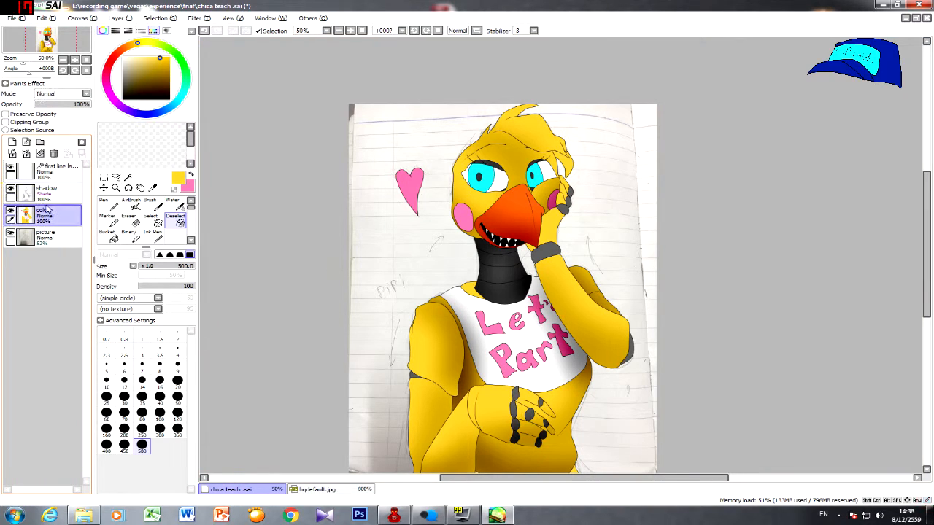
pyautogui.click(11, 189)
pyautogui.click(128, 177)
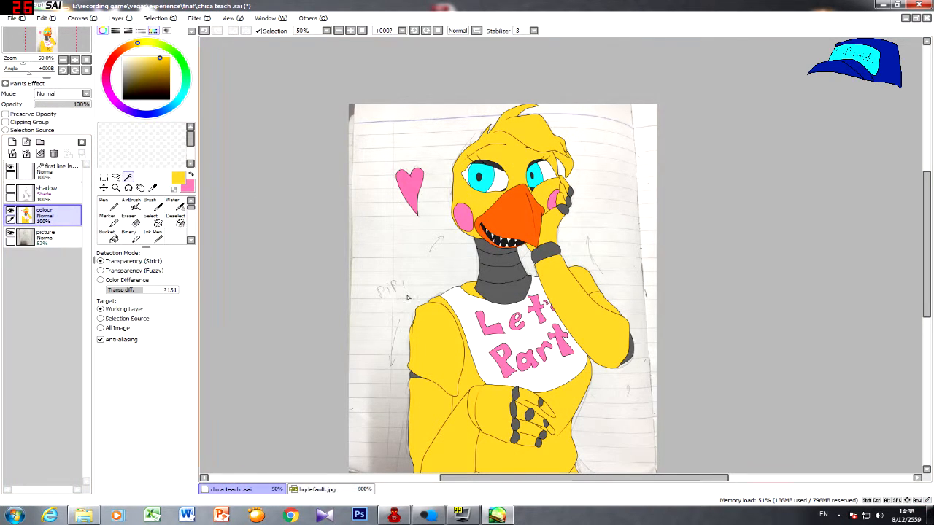
pyautogui.click(11, 191)
pyautogui.click(47, 191)
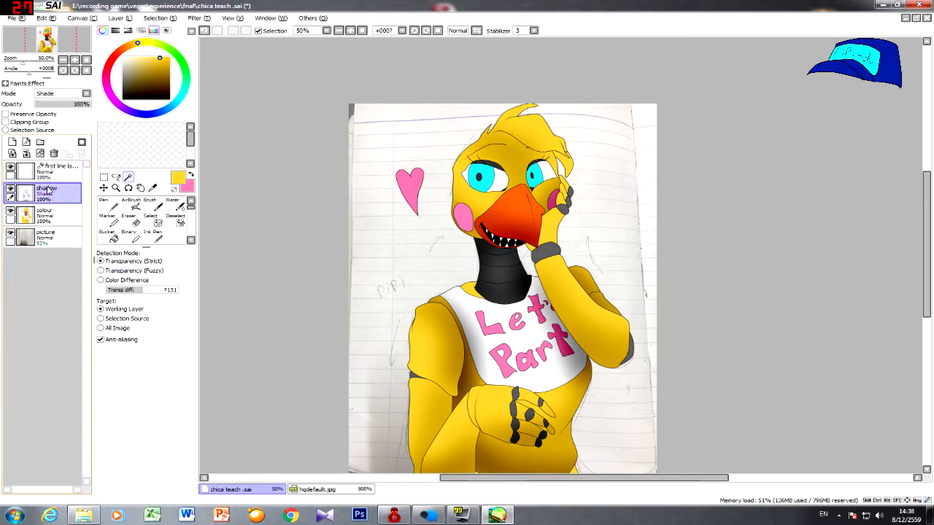
# - Check the line layer, return to the shadow layer, and set the drawing colour to black
pyautogui.click(51, 168)
pyautogui.scroll(-3, 364, 268)
pyautogui.scroll(3, 420, 257)
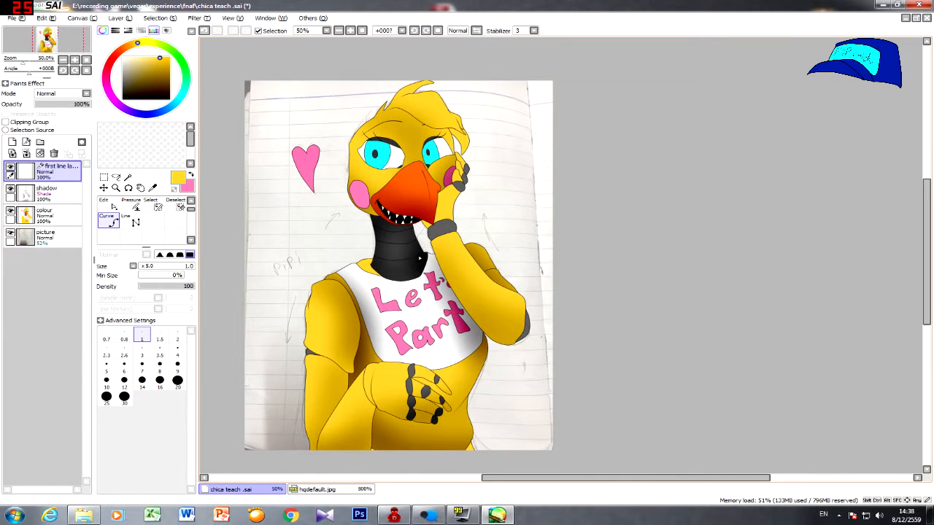
pyautogui.scroll(3, 367, 283)
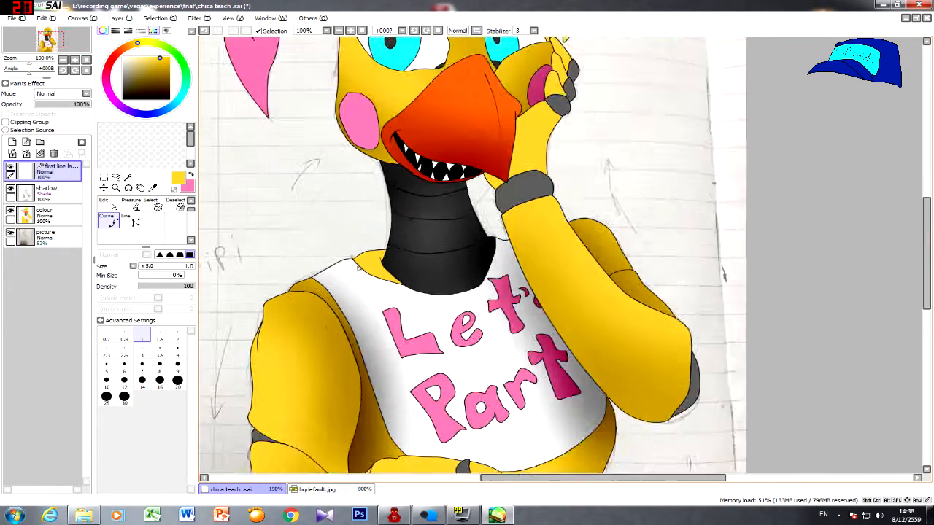
pyautogui.click(51, 193)
pyautogui.scroll(-5, 476, 264)
pyautogui.scroll(3, 476, 264)
pyautogui.scroll(-2, 470, 299)
pyautogui.scroll(3, 470, 309)
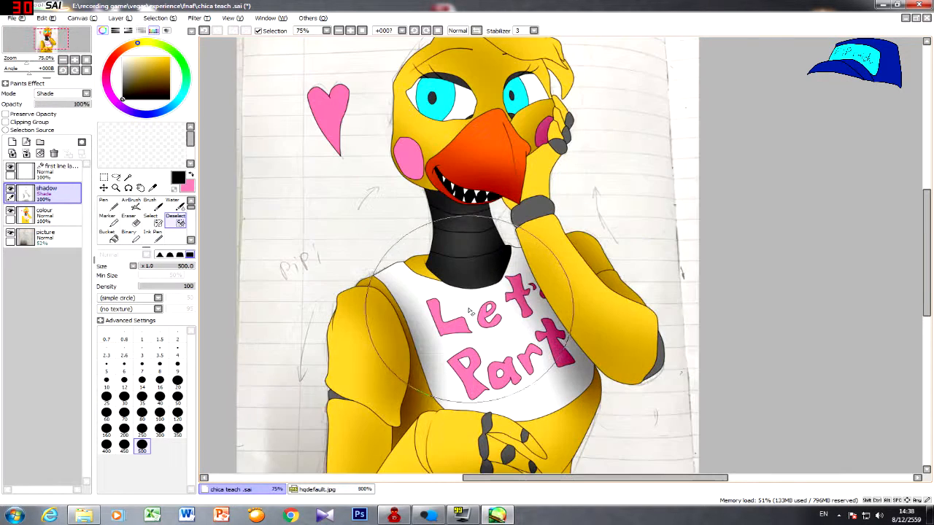
# - Create a layer above the shadow layer, name it "iluum" and set its blending mode to Luminosity
pyautogui.scroll(-3, 463, 315)
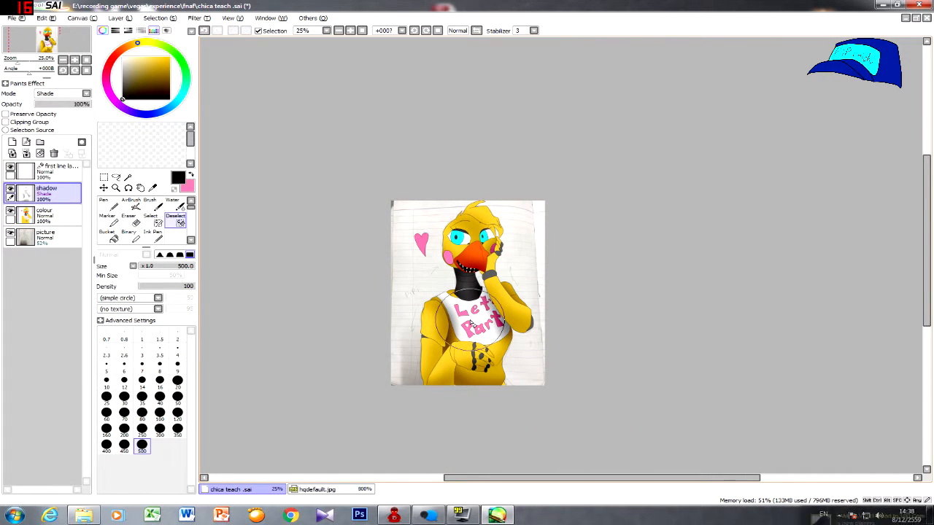
pyautogui.scroll(1, 471, 325)
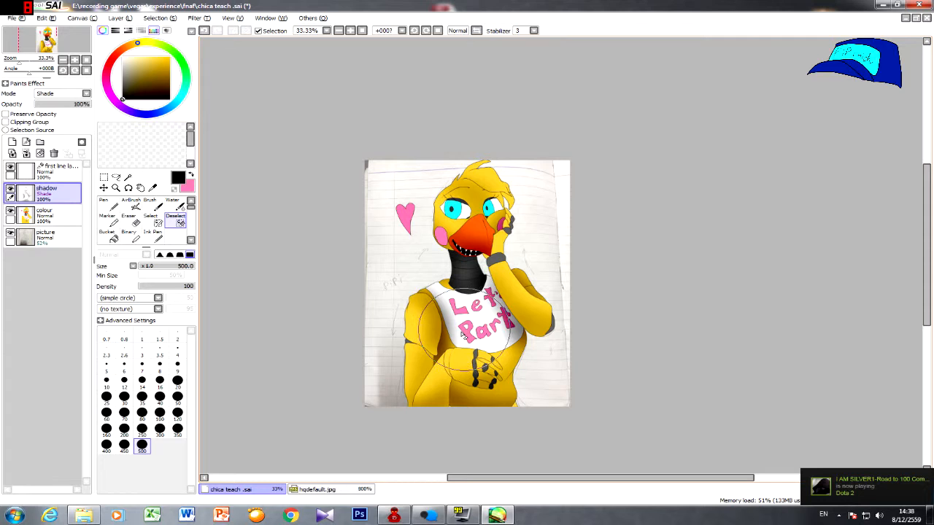
pyautogui.scroll(2, 507, 208)
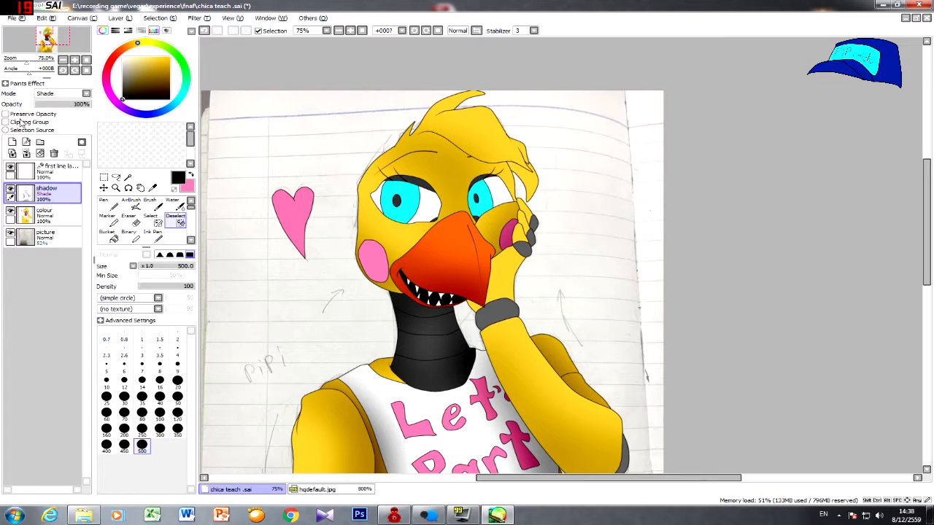
pyautogui.click(11, 143)
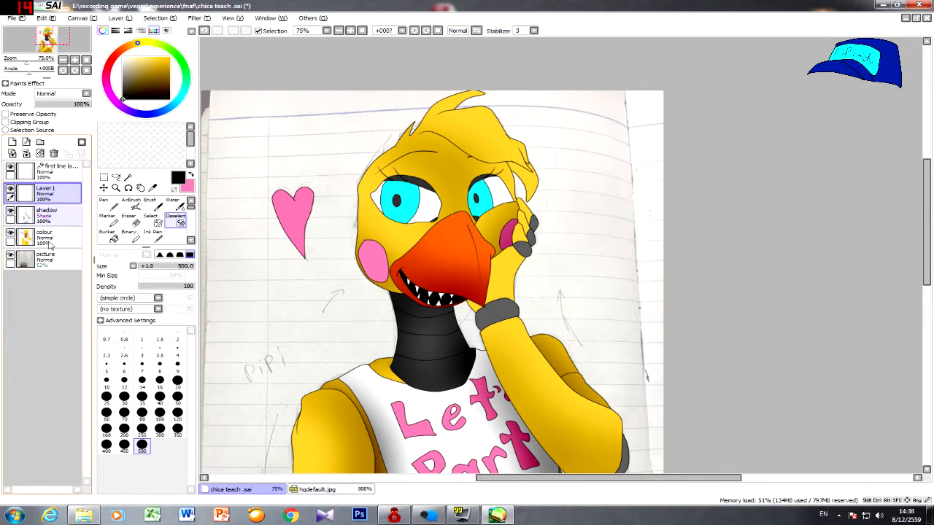
pyautogui.doubleClick(51, 195)
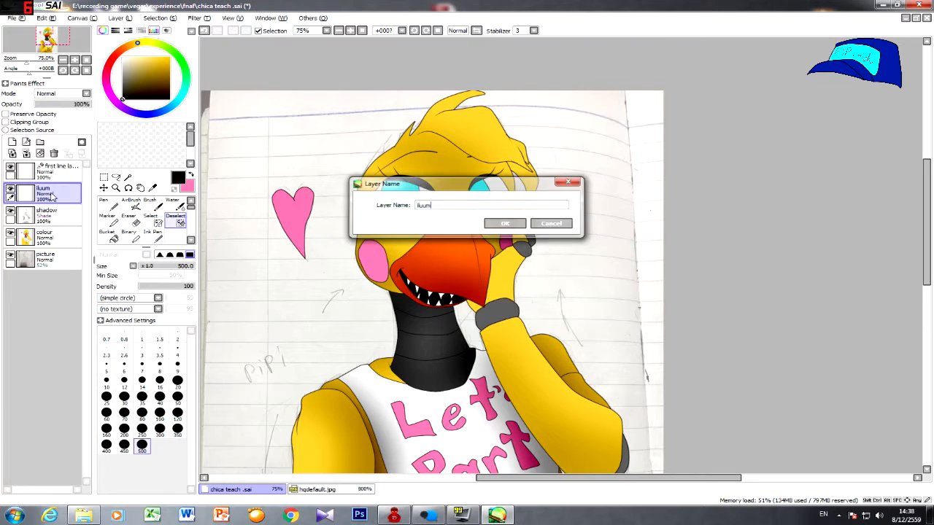
pyautogui.press('Return')
pyautogui.click(71, 94)
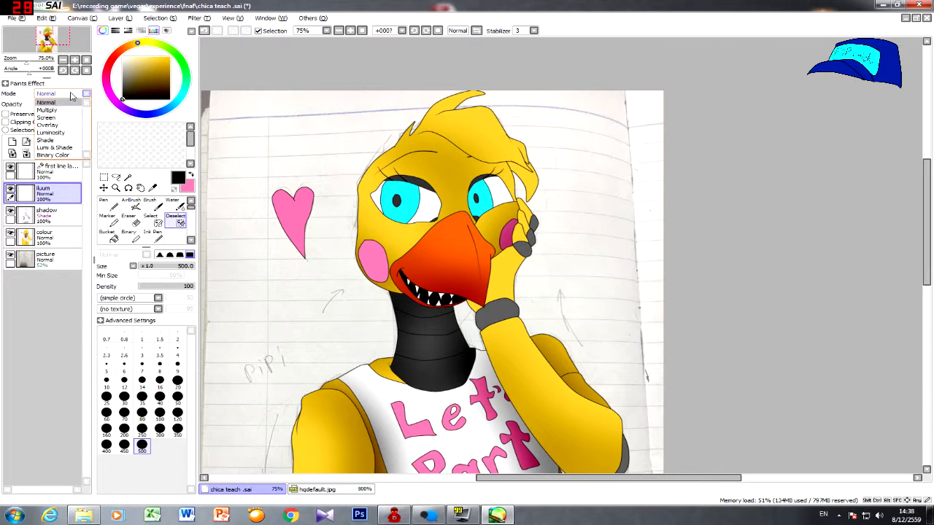
pyautogui.click(57, 135)
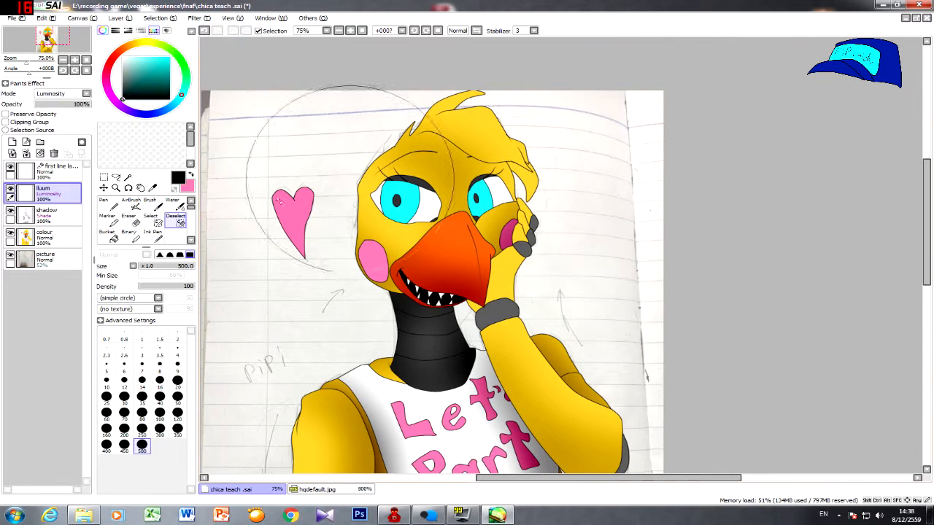
# - Sample the cyan of the eye as the drawing colour and set up the AirBrush at size 100
pyautogui.click(152, 188)
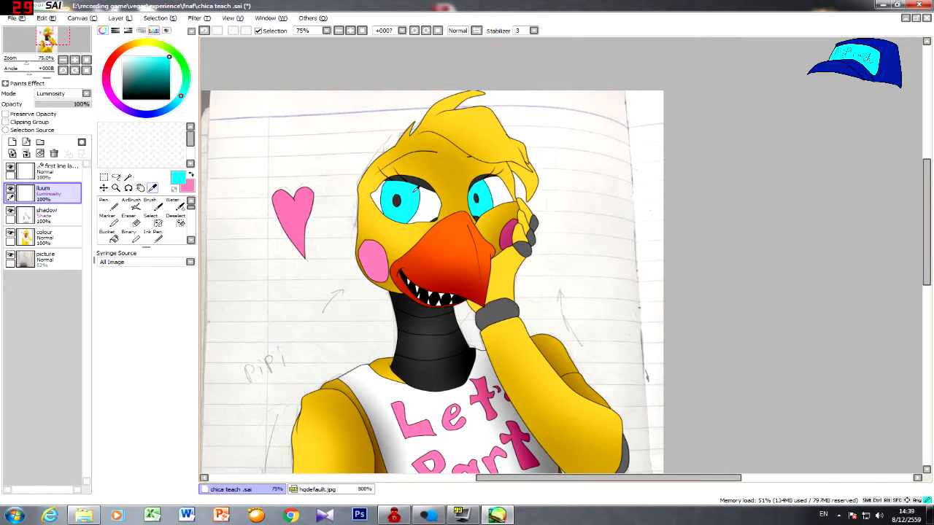
pyautogui.click(138, 207)
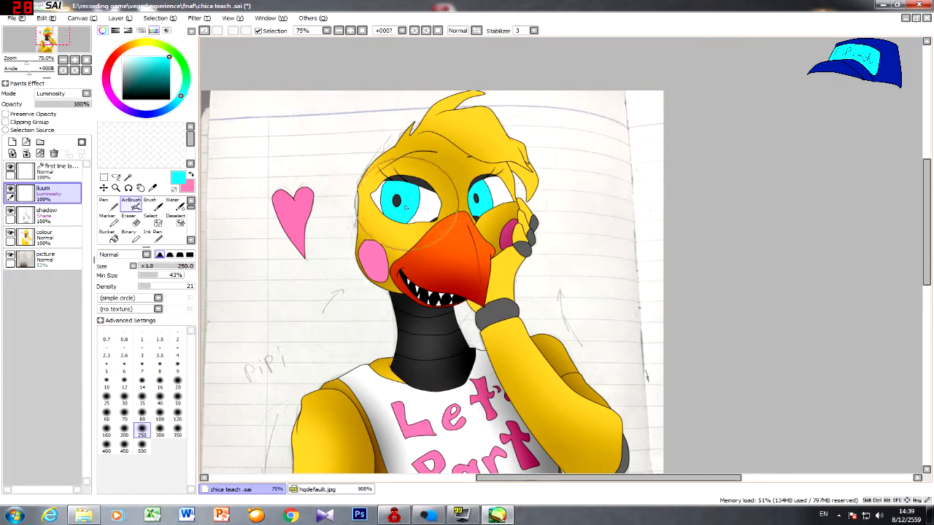
pyautogui.scroll(-1, 439, 199)
pyautogui.scroll(1, 439, 200)
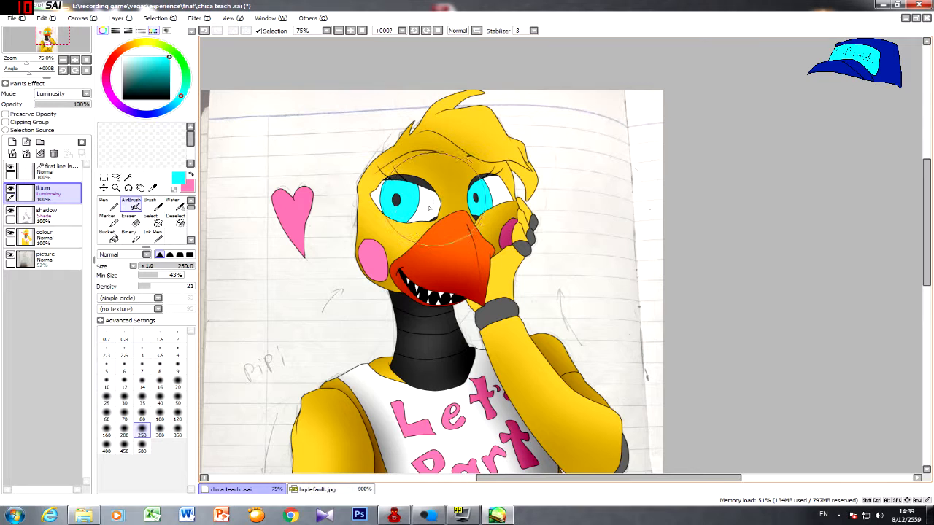
pyautogui.click(162, 413)
# - Airbrush a cyan glow on the iluum layer around both eyes, over the eyelids and beneath the larger eye
pyautogui.moveTo(379, 197)
pyautogui.mouseDown()
pyautogui.moveTo(397, 213)
pyautogui.moveTo(410, 169)
pyautogui.mouseUp()
pyautogui.scroll(-1, 477, 207)
pyautogui.scroll(2, 496, 178)
pyautogui.moveTo(453, 205)
pyautogui.mouseDown()
pyautogui.moveTo(456, 245)
pyautogui.moveTo(450, 222)
pyautogui.mouseUp()
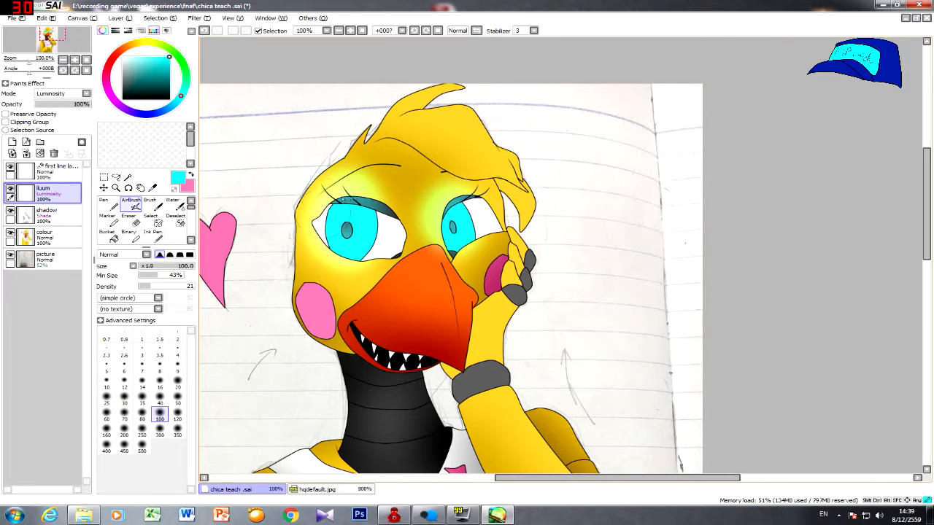
pyautogui.moveTo(365, 266); pyautogui.dragTo(325, 266)
pyautogui.moveTo(364, 197); pyautogui.dragTo(380, 199)
pyautogui.scroll(-1, 400, 214)
pyautogui.scroll(1, 431, 255)
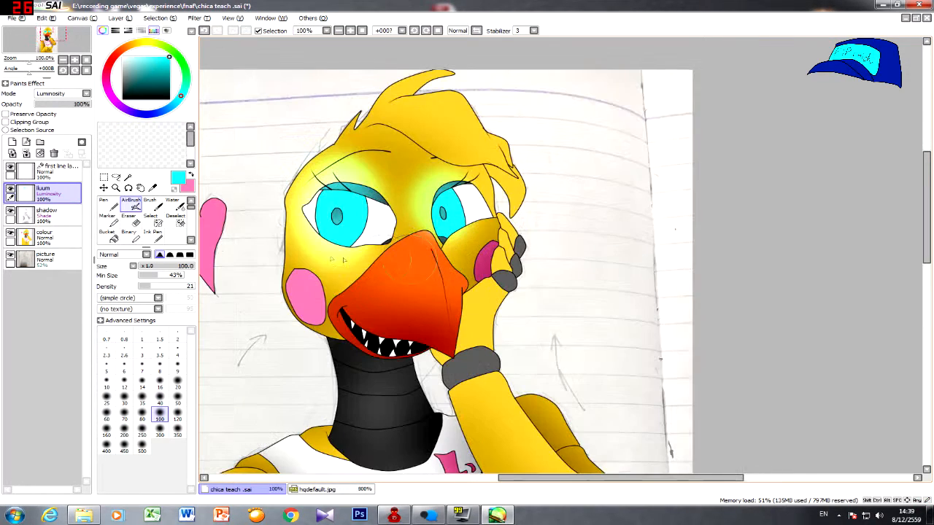
pyautogui.scroll(-2, 465, 208)
pyautogui.scroll(2, 457, 251)
# - Airbrush highlights along the upper beak, the cheek beside it and the fingers of the raised hand
pyautogui.moveTo(351, 245); pyautogui.dragTo(412, 223)
pyautogui.moveTo(466, 207); pyautogui.dragTo(479, 238)
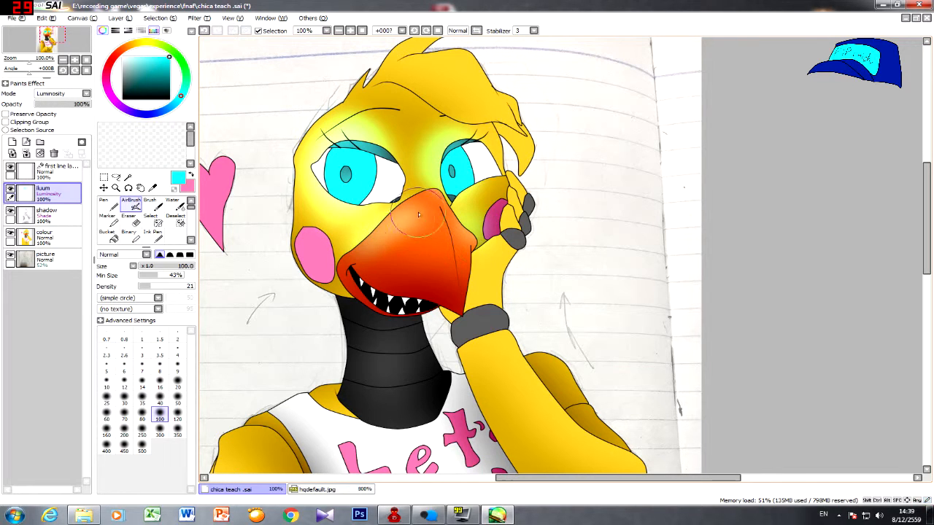
pyautogui.moveTo(396, 230); pyautogui.dragTo(364, 251)
pyautogui.moveTo(519, 192); pyautogui.dragTo(477, 277)
# - Airbrush highlights on the neck's base, the bib's neckline and the hair tuft
pyautogui.scroll(-1, 478, 277)
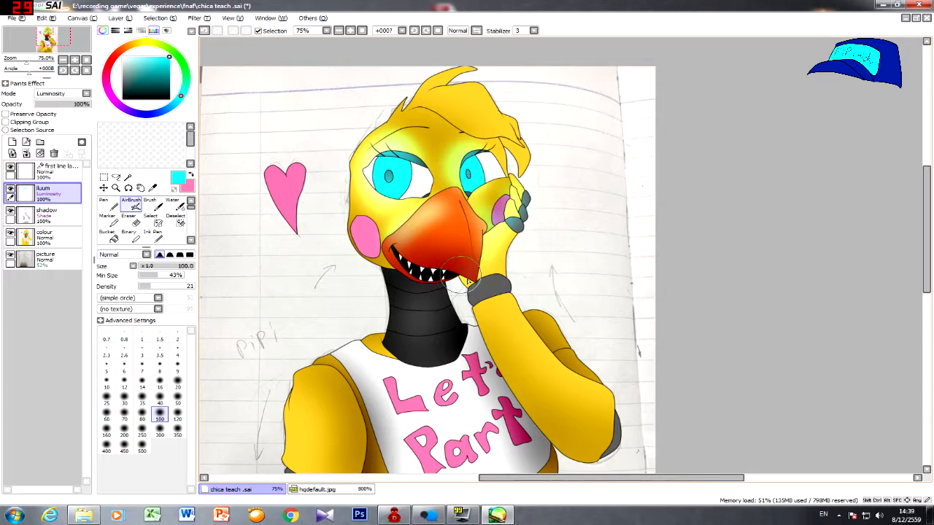
pyautogui.moveTo(452, 340)
pyautogui.mouseDown()
pyautogui.moveTo(472, 323)
pyautogui.moveTo(476, 330)
pyautogui.moveTo(352, 351)
pyautogui.mouseUp()
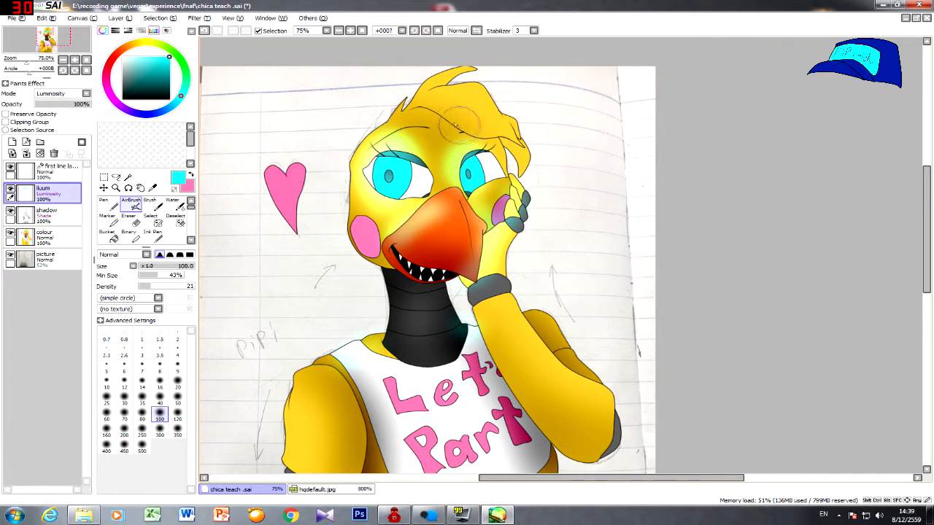
pyautogui.moveTo(470, 129)
pyautogui.mouseDown()
pyautogui.moveTo(505, 135)
pyautogui.moveTo(517, 166)
pyautogui.mouseUp()
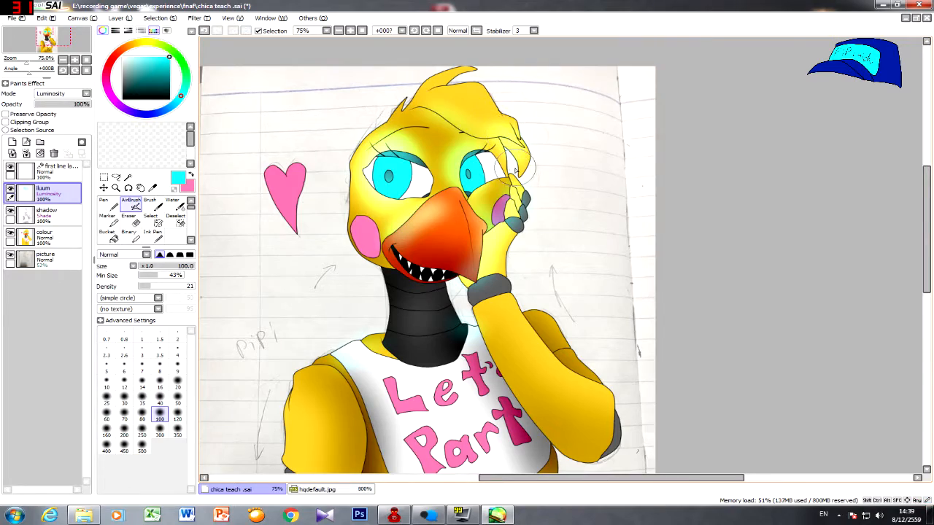
pyautogui.scroll(-2, 532, 117)
pyautogui.scroll(4, 373, 175)
pyautogui.moveTo(390, 149)
pyautogui.mouseDown()
pyautogui.moveTo(383, 245)
pyautogui.moveTo(394, 144)
pyautogui.mouseUp()
pyautogui.scroll(-4, 487, 238)
pyautogui.scroll(4, 537, 379)
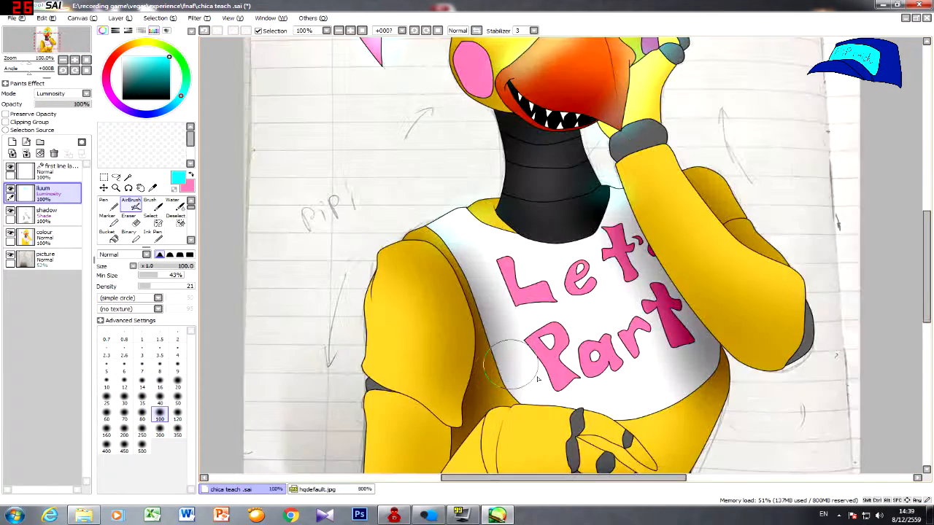
# - Airbrush highlights on the folded hand, the inner edge of the lowered upper arm and the torso beside it
pyautogui.moveTo(615, 422)
pyautogui.mouseDown()
pyautogui.moveTo(520, 412)
pyautogui.moveTo(582, 421)
pyautogui.moveTo(488, 425)
pyautogui.moveTo(562, 405)
pyautogui.moveTo(468, 447)
pyautogui.moveTo(489, 419)
pyautogui.moveTo(459, 461)
pyautogui.mouseUp()
pyautogui.moveTo(470, 306); pyautogui.dragTo(438, 456)
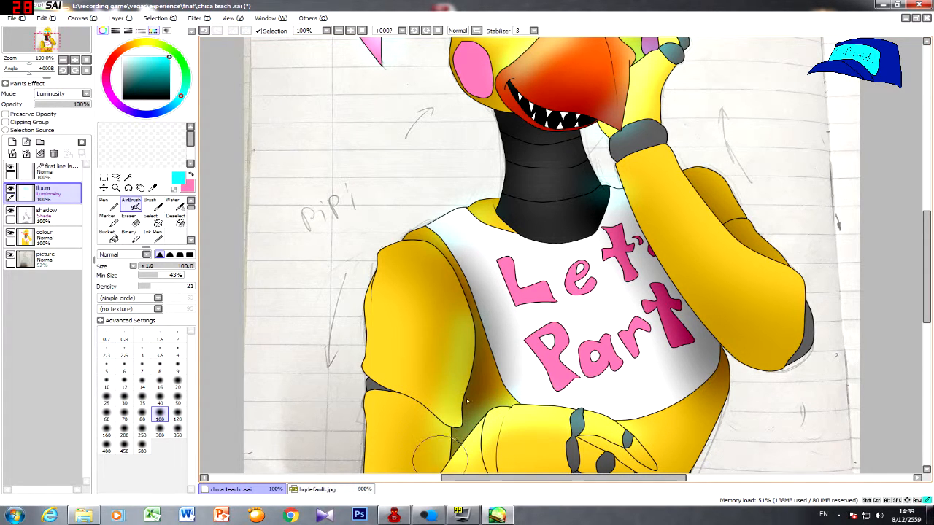
pyautogui.scroll(-3, 487, 356)
pyautogui.scroll(3, 456, 329)
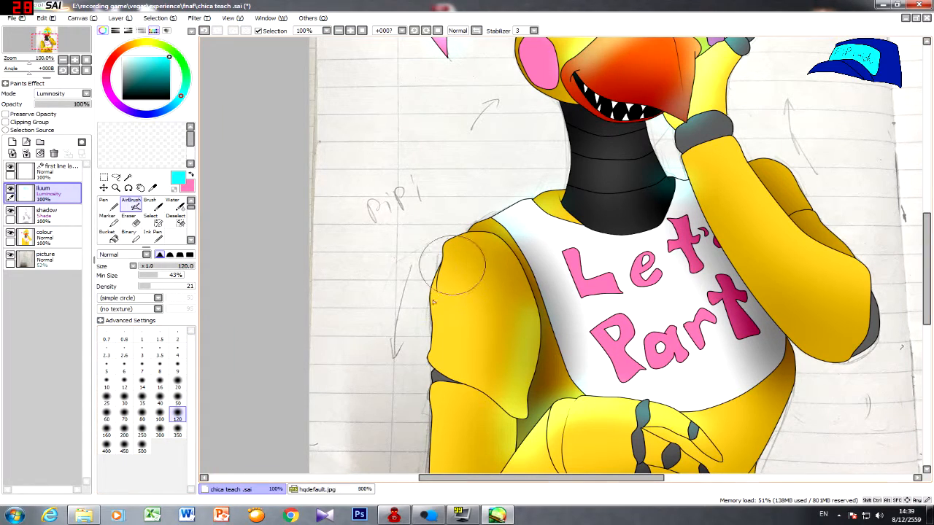
# - Airbrush highlights along the outer edge of the lowered arm at size 120
pyautogui.moveTo(450, 263); pyautogui.dragTo(425, 380)
pyautogui.moveTo(447, 296); pyautogui.dragTo(443, 418)
pyautogui.moveTo(439, 337); pyautogui.dragTo(442, 419)
pyautogui.scroll(-1, 545, 272)
pyautogui.scroll(3, 544, 286)
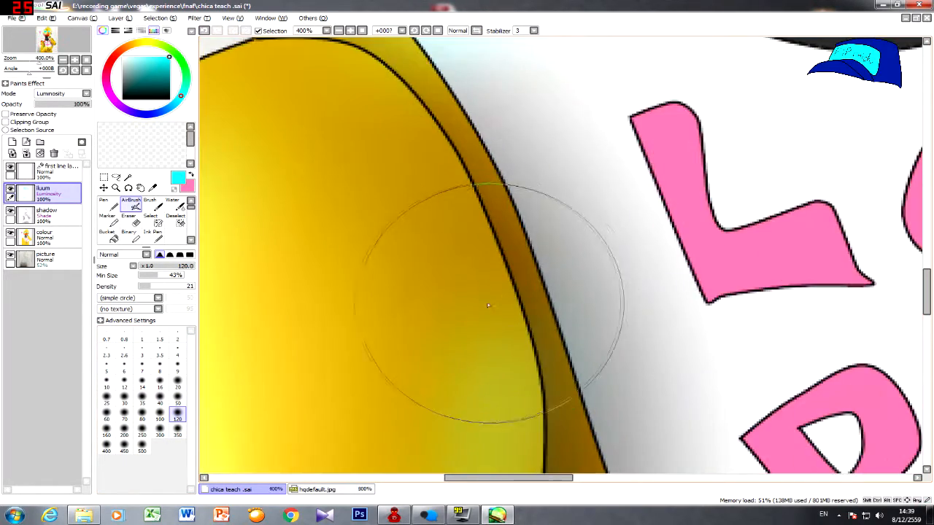
# - Airbrush highlights on the raised arm's elbow and on the pink heart
pyautogui.scroll(-5, 510, 292)
pyautogui.scroll(3, 646, 213)
pyautogui.moveTo(646, 213)
pyautogui.mouseDown()
pyautogui.moveTo(672, 240)
pyautogui.moveTo(664, 226)
pyautogui.moveTo(645, 234)
pyautogui.moveTo(757, 355)
pyautogui.moveTo(750, 333)
pyautogui.moveTo(767, 350)
pyautogui.mouseUp()
pyautogui.moveTo(760, 401); pyautogui.dragTo(753, 357)
pyautogui.scroll(-5, 708, 358)
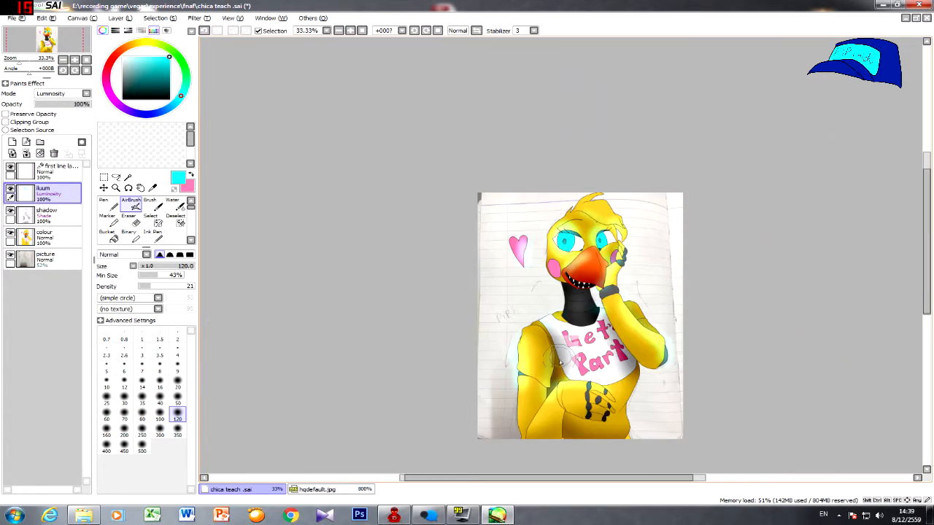
pyautogui.scroll(-2, 657, 406)
pyautogui.scroll(3, 657, 406)
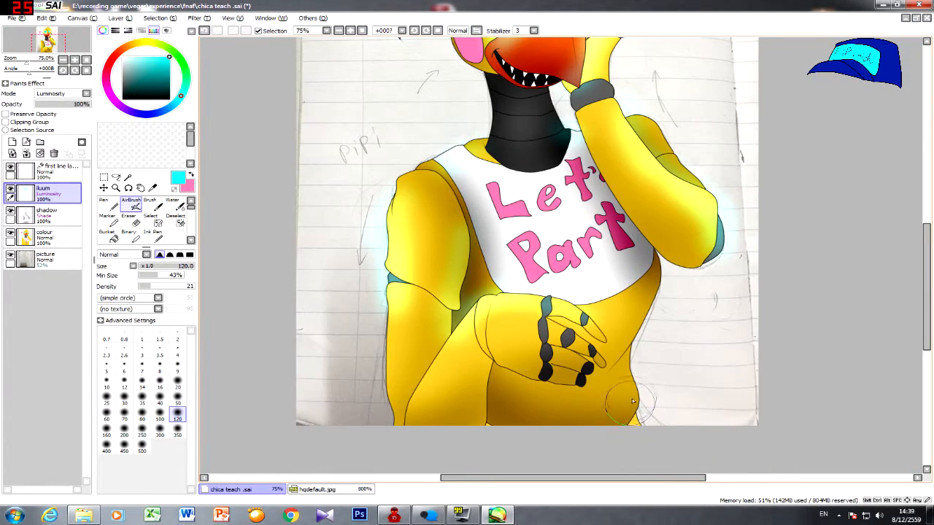
# - Airbrush highlights on the hip and across the pink lettering of the bib
pyautogui.scroll(-3, 583, 260)
pyautogui.scroll(3, 567, 240)
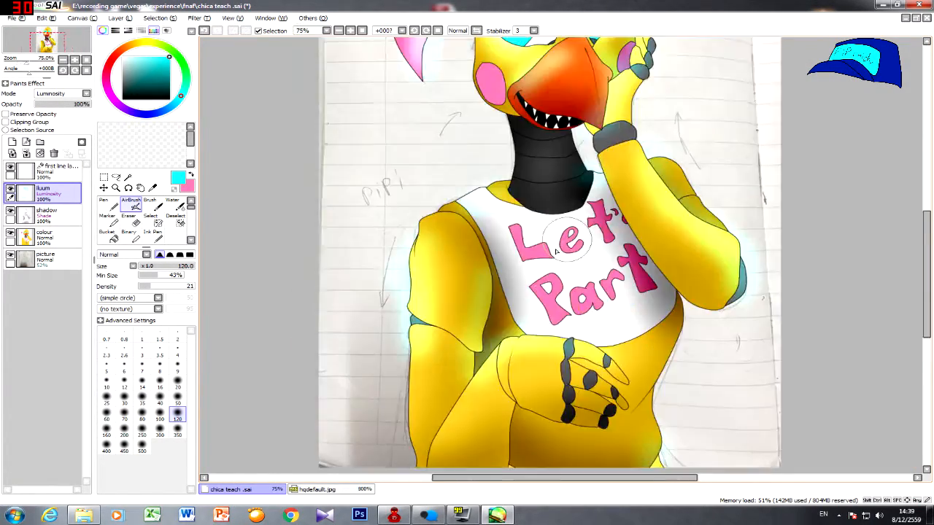
pyautogui.moveTo(598, 225)
pyautogui.mouseDown()
pyautogui.moveTo(611, 251)
pyautogui.moveTo(550, 287)
pyautogui.moveTo(665, 272)
pyautogui.moveTo(549, 301)
pyautogui.moveTo(651, 288)
pyautogui.mouseUp()
pyautogui.scroll(-6, 635, 303)
pyautogui.scroll(4, 569, 299)
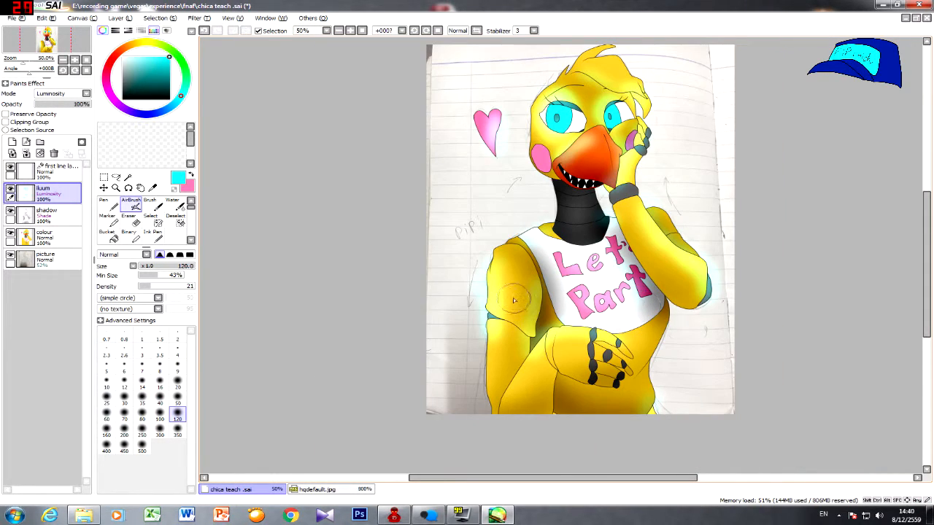
# - Examine the highlights on the whole figure from a distance and on the arm and face from close up
pyautogui.scroll(-4, 550, 325)
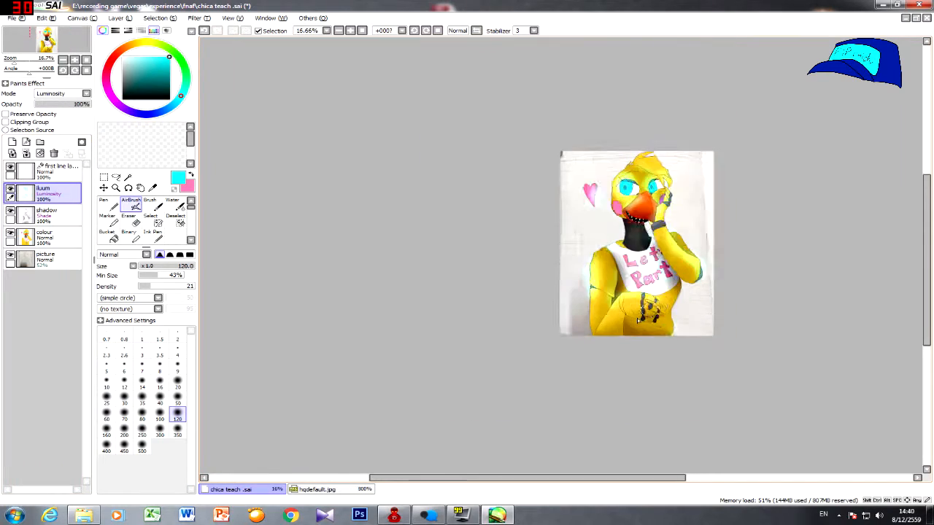
pyautogui.scroll(5, 550, 326)
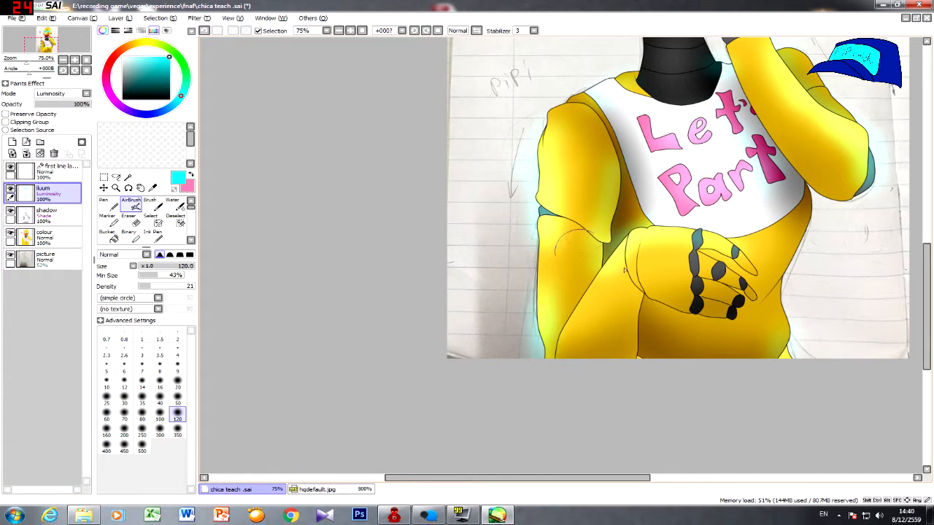
pyautogui.scroll(-2, 500, 451)
pyautogui.scroll(4, 637, 140)
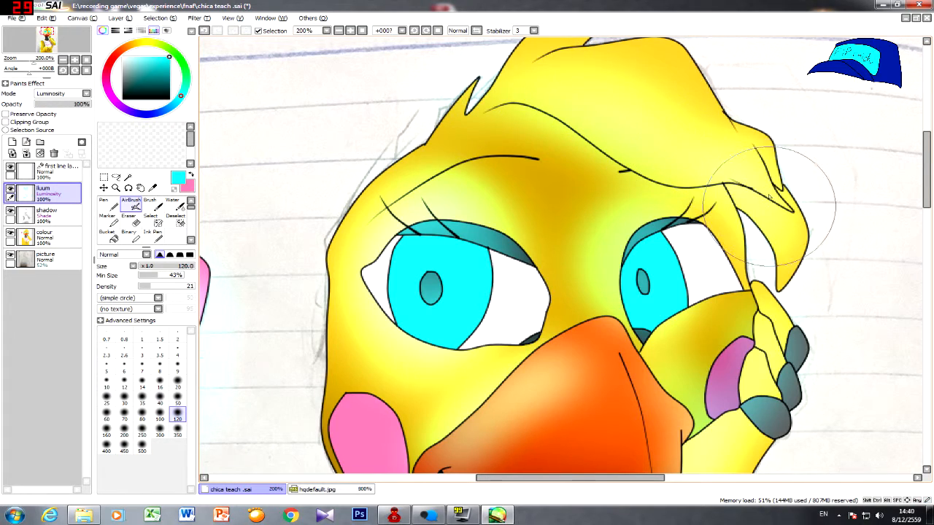
pyautogui.scroll(-5, 766, 248)
pyautogui.scroll(2, 852, 333)
pyautogui.scroll(-2, 852, 334)
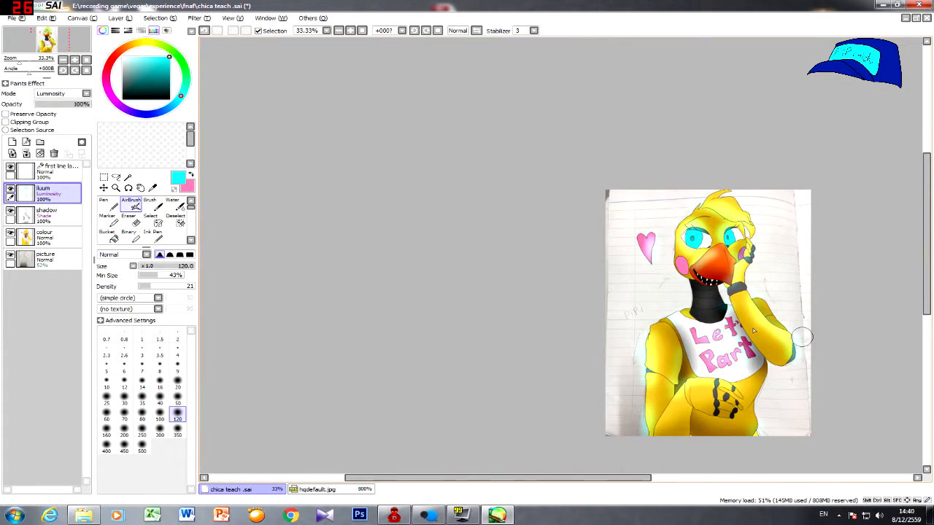
# - Reduce the iluum layer's opacity to 76%, checking the glow on the picture
pyautogui.moveTo(82, 104); pyautogui.dragTo(143, 102)
pyautogui.moveTo(76, 96)
pyautogui.mouseDown()
pyautogui.moveTo(101, 90)
pyautogui.moveTo(84, 93)
pyautogui.mouseUp()
pyautogui.scroll(3, 611, 212)
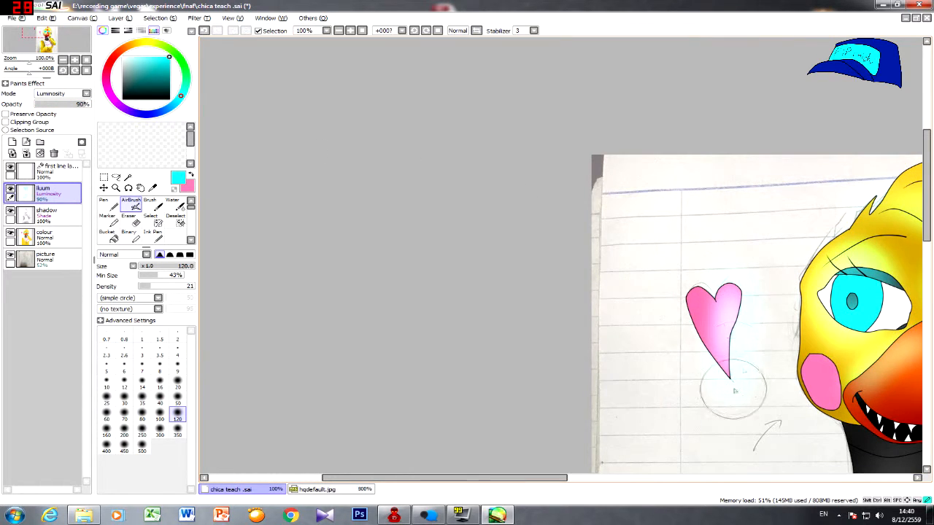
pyautogui.scroll(-3, 735, 390)
pyautogui.moveTo(78, 105); pyautogui.dragTo(75, 106)
pyautogui.scroll(2, 771, 287)
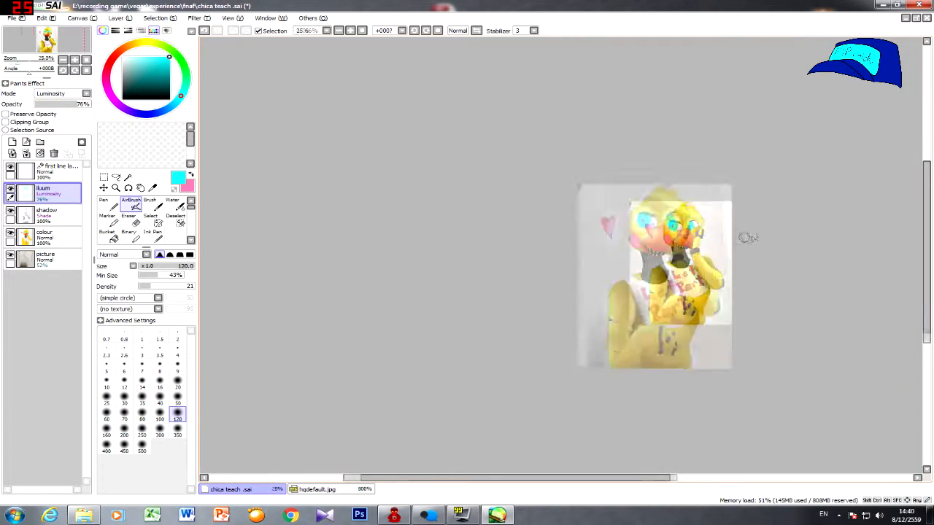
# - Try the Normal blending mode on the iluum layer for comparison, and set it back to Luminosity
pyautogui.click(85, 93)
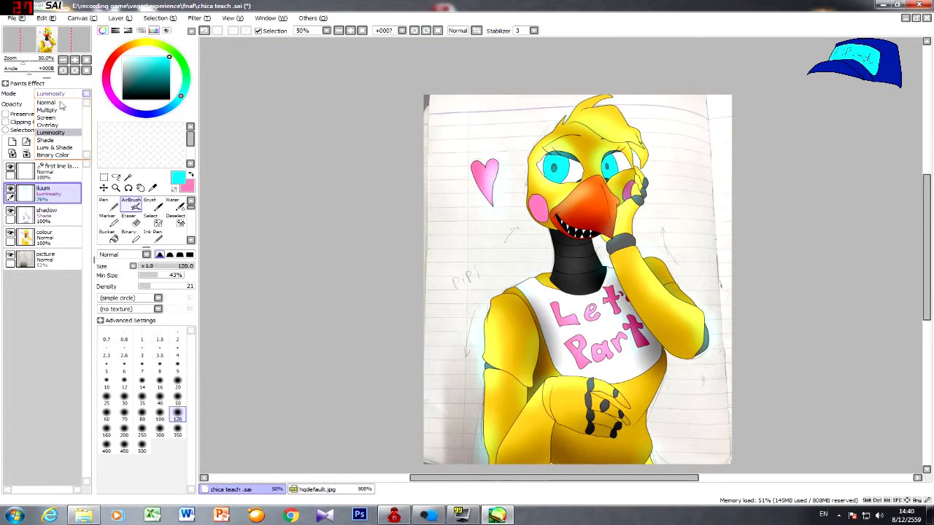
pyautogui.click(59, 103)
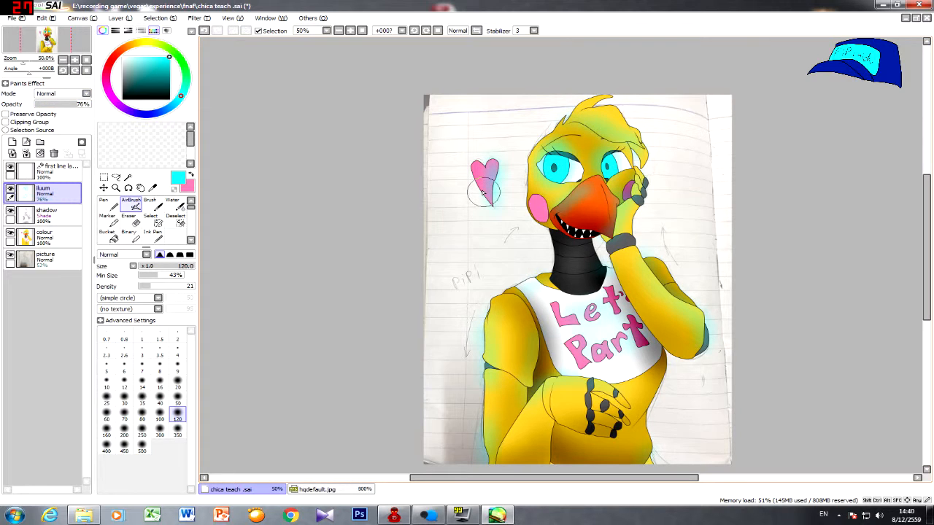
pyautogui.click(83, 94)
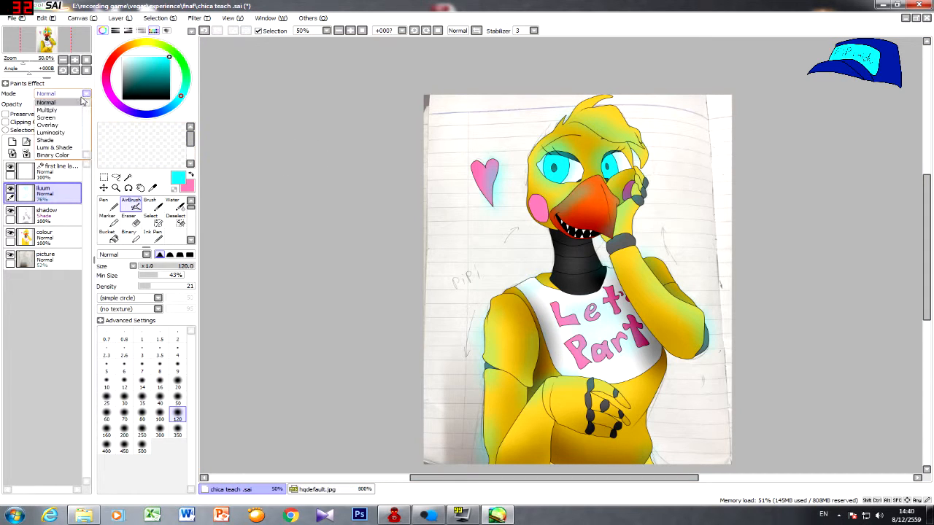
pyautogui.click(51, 133)
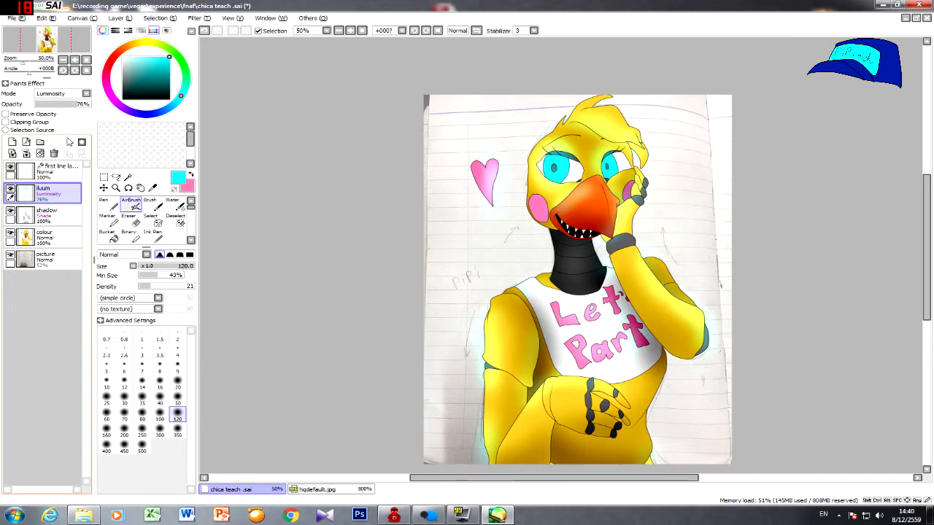
# - Try black AirBrush strokes around the heart on the iluum layer, compare Luminosity with Normal blending, and undo the test
pyautogui.click(122, 98)
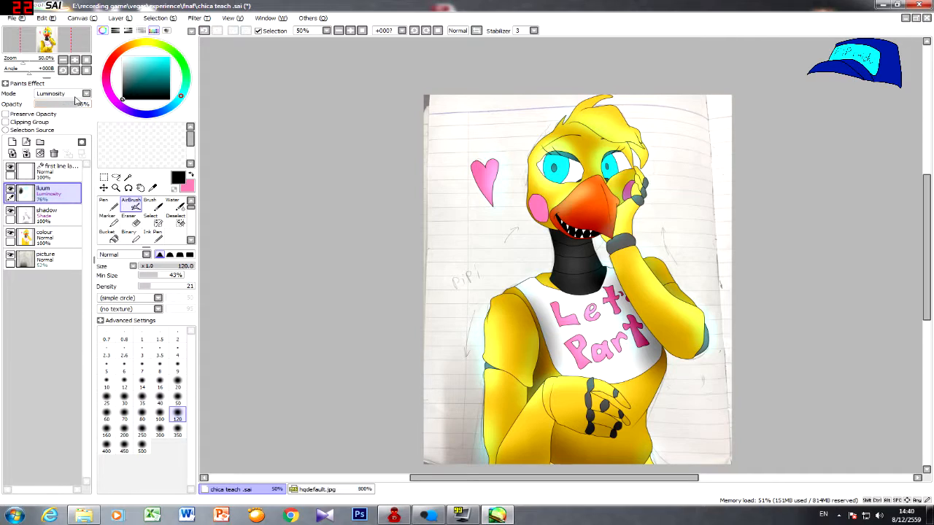
pyautogui.click(62, 93)
pyautogui.click(47, 102)
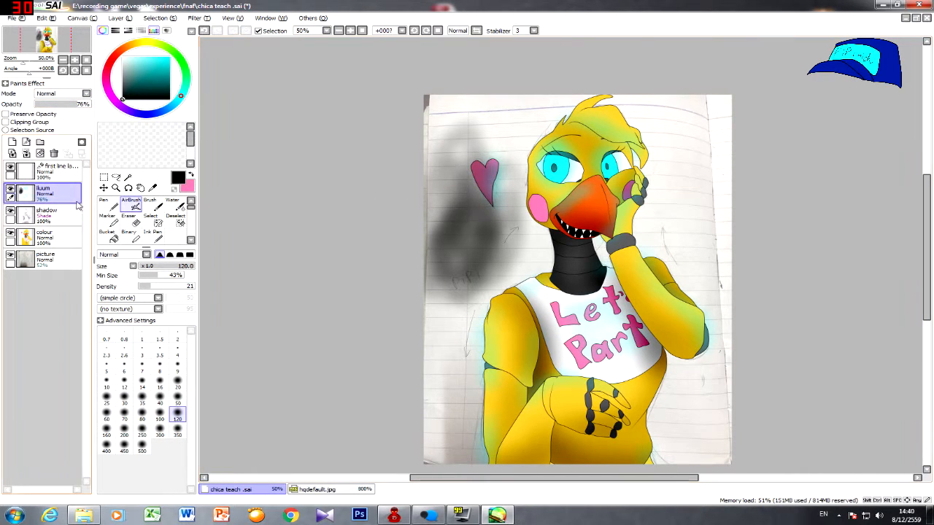
pyautogui.hotkey('ctrl', 'z')
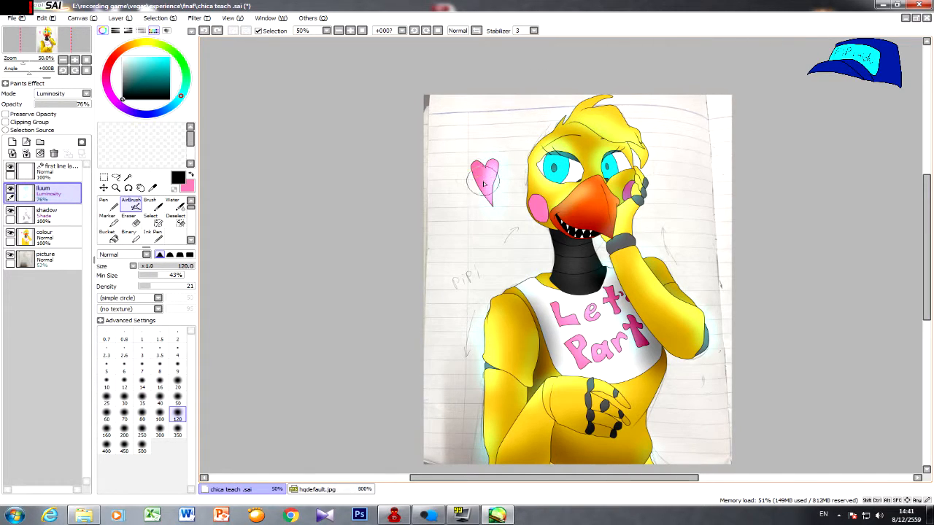
# - Sample the cyan of the eyes as the drawing colour and look over the whole figure
pyautogui.scroll(-1, 484, 218)
pyautogui.rightClick(533, 186)
pyautogui.scroll(1, 611, 139)
pyautogui.scroll(-1, 544, 292)
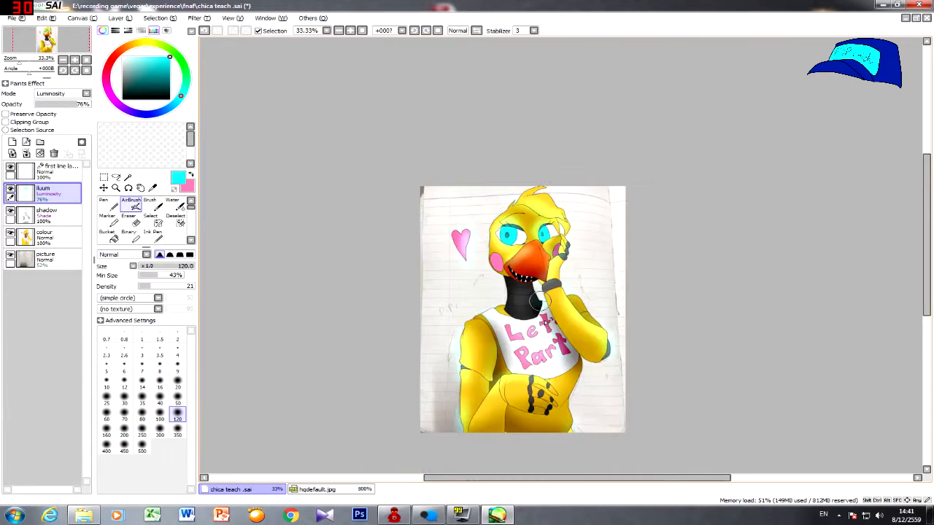
pyautogui.scroll(3, 552, 335)
pyautogui.scroll(-1, 552, 335)
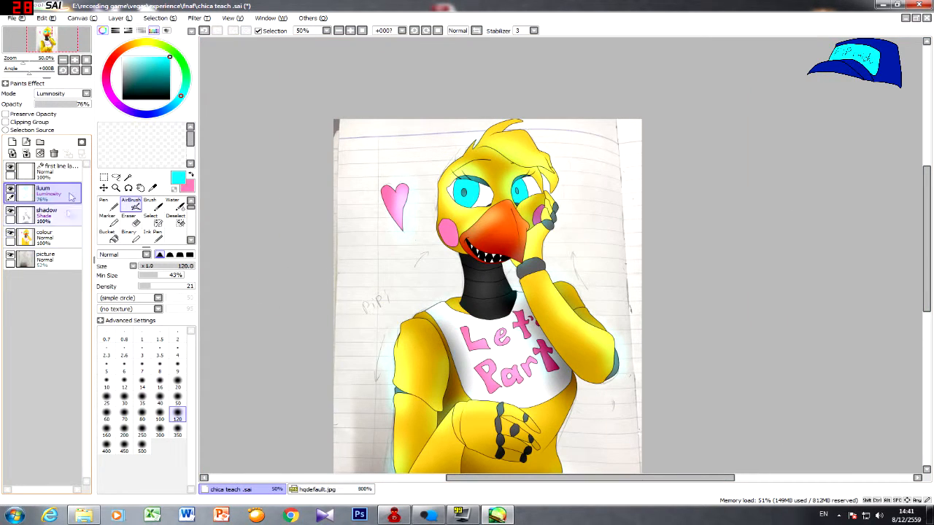
# - Try selecting the area around the figure with the Magic Wand on the first line layer, and undo the selection
pyautogui.click(71, 173)
pyautogui.click(127, 177)
pyautogui.click(420, 266)
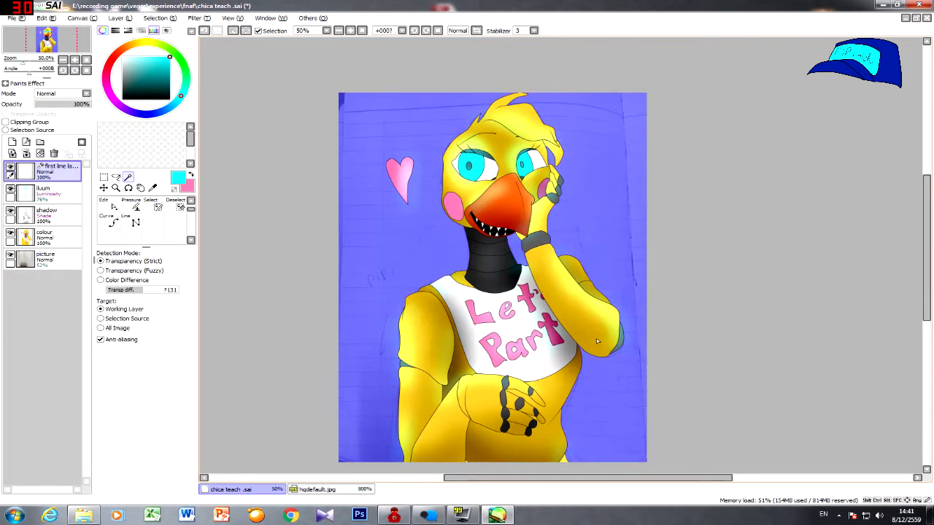
pyautogui.scroll(-3, 571, 394)
pyautogui.scroll(2, 569, 392)
pyautogui.hotkey('ctrl', 'z')
pyautogui.hotkey('ctrl', 'z')
pyautogui.hotkey('ctrl', 'z')
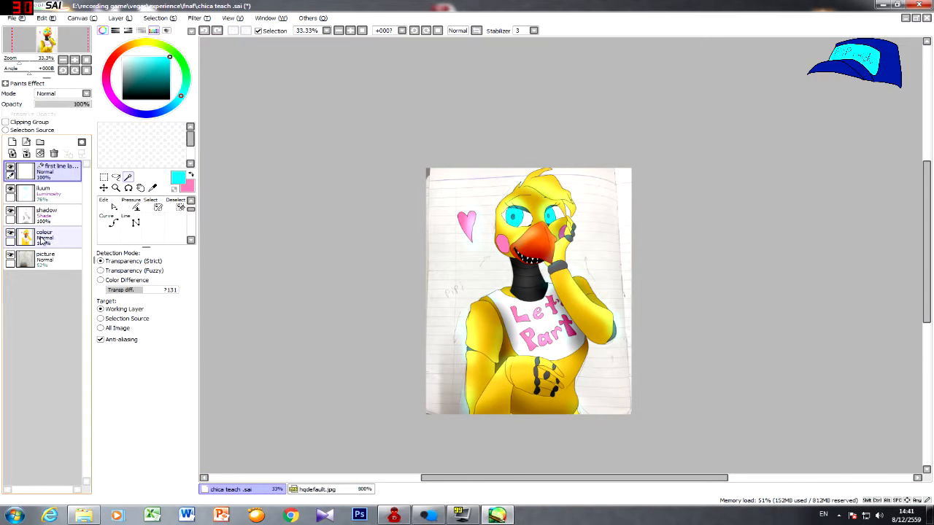
# - Add a new layer and place it between the colour and picture layers
pyautogui.click(11, 142)
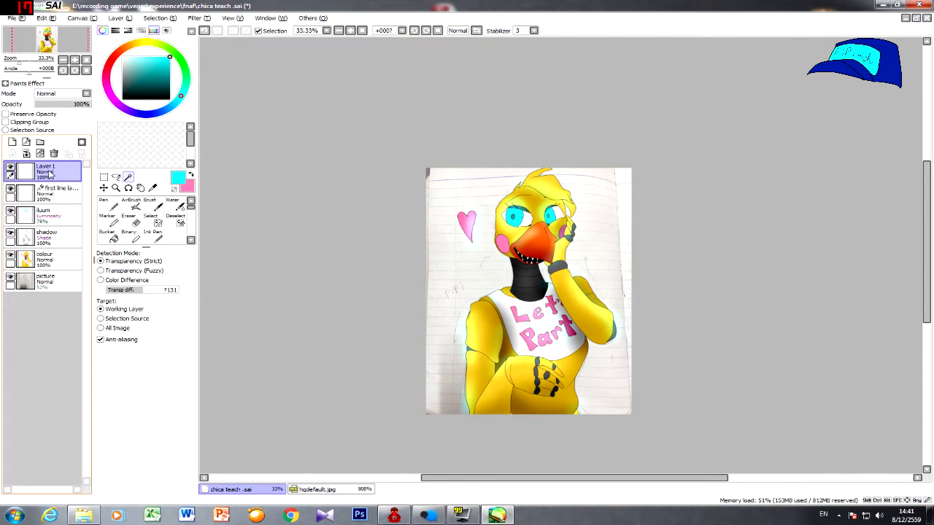
pyautogui.moveTo(50, 170); pyautogui.dragTo(53, 270)
pyautogui.doubleClick(46, 268)
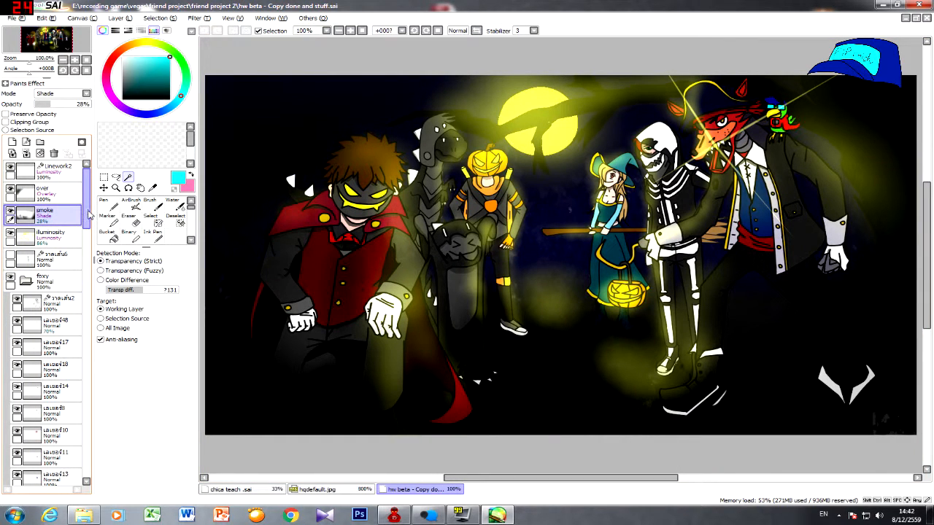
# - Examine the layer stack of the hw beta drawing down to its background layers, and return to the chica teach drawing
pyautogui.moveTo(86, 219); pyautogui.dragTo(51, 414)
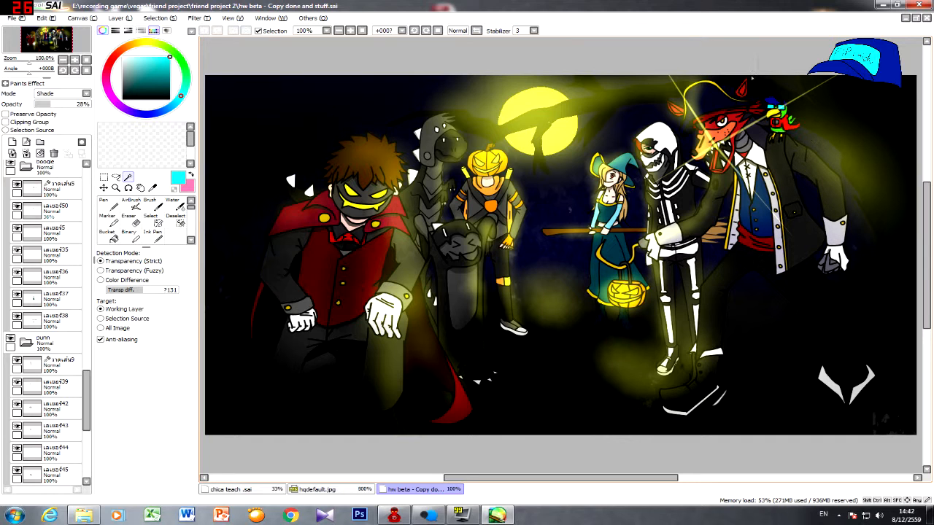
pyautogui.moveTo(86, 401); pyautogui.dragTo(106, 480)
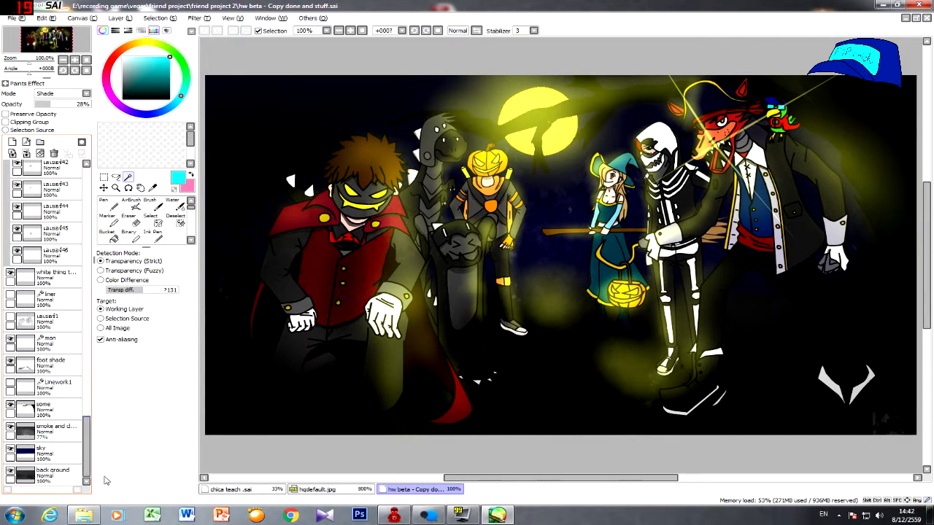
pyautogui.click(253, 491)
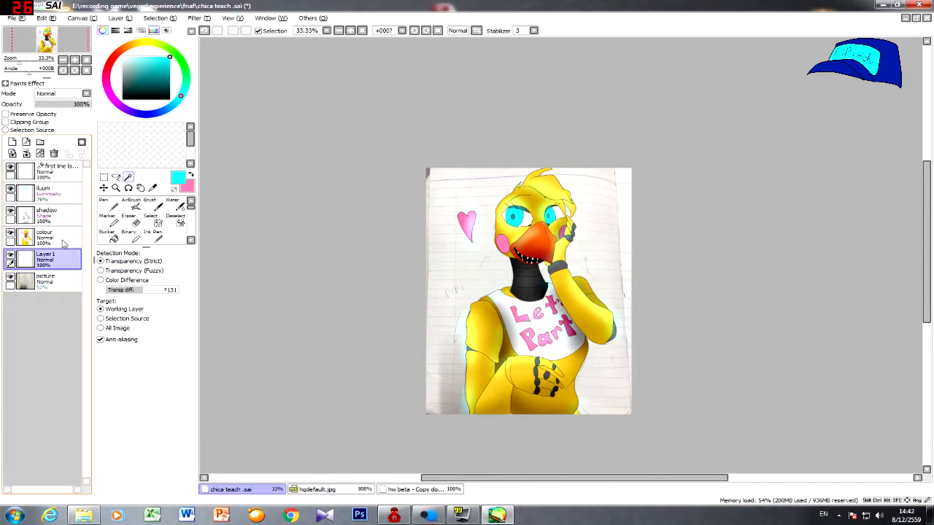
# - Rename the new layer above the picture layer as "back ground"
pyautogui.scroll(1, 640, 286)
pyautogui.scroll(-2, 643, 307)
pyautogui.scroll(1, 643, 306)
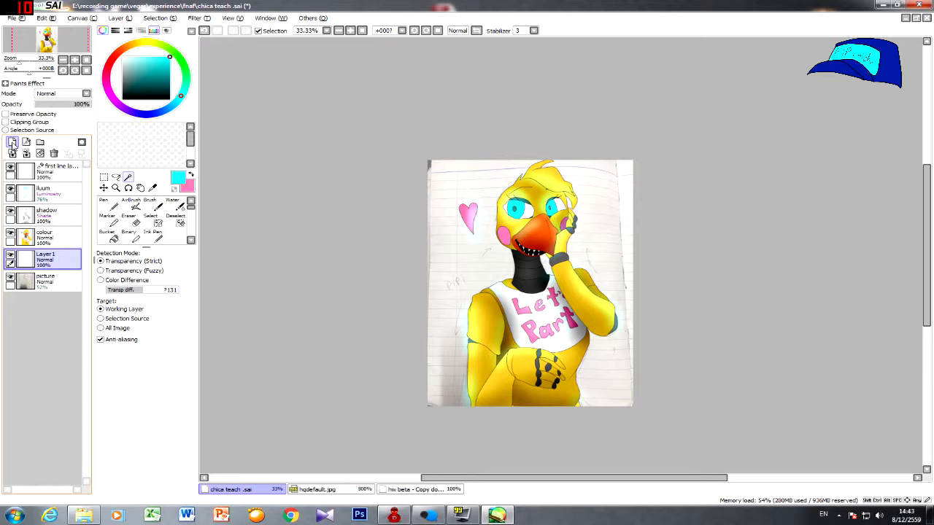
pyautogui.doubleClick(51, 263)
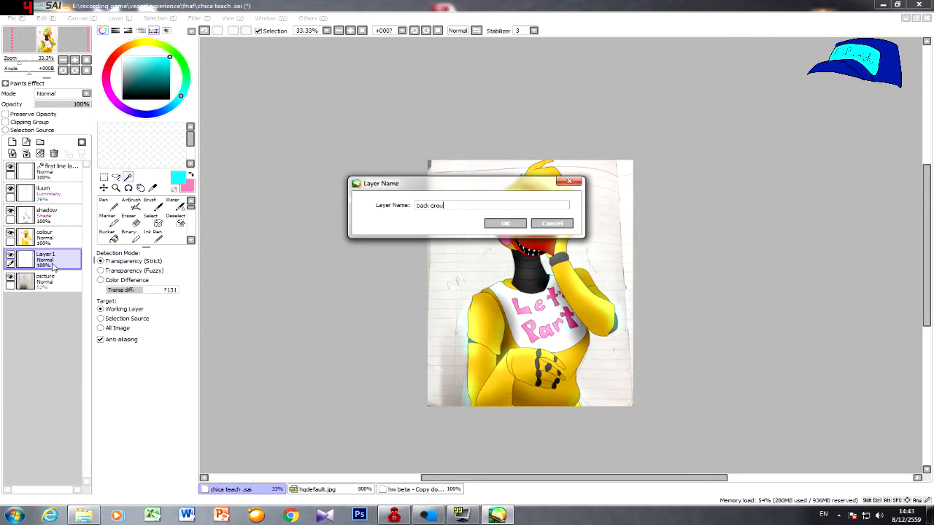
pyautogui.write('back ground')
pyautogui.press('Return')
# - Paint the lower part of the back ground layer bright yellow with the Brush at size 500
pyautogui.click(109, 204)
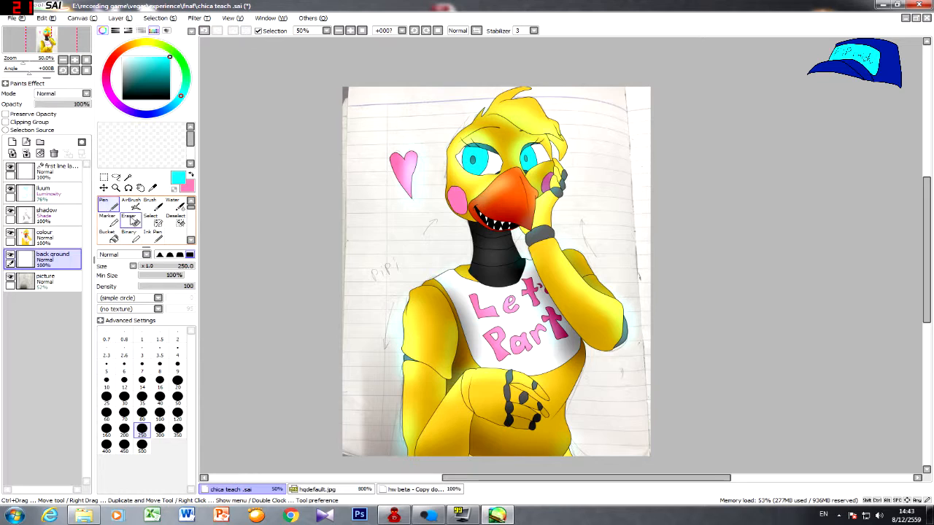
pyautogui.click(154, 204)
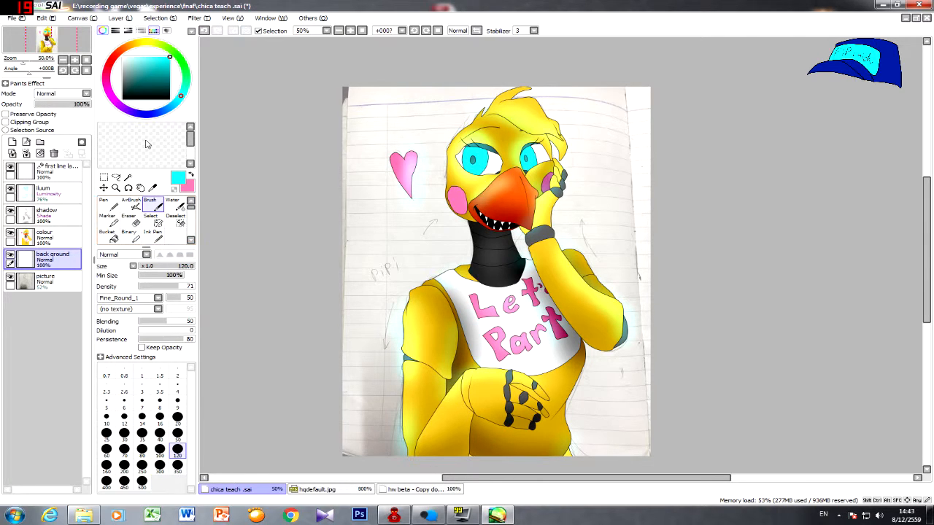
pyautogui.click(145, 45)
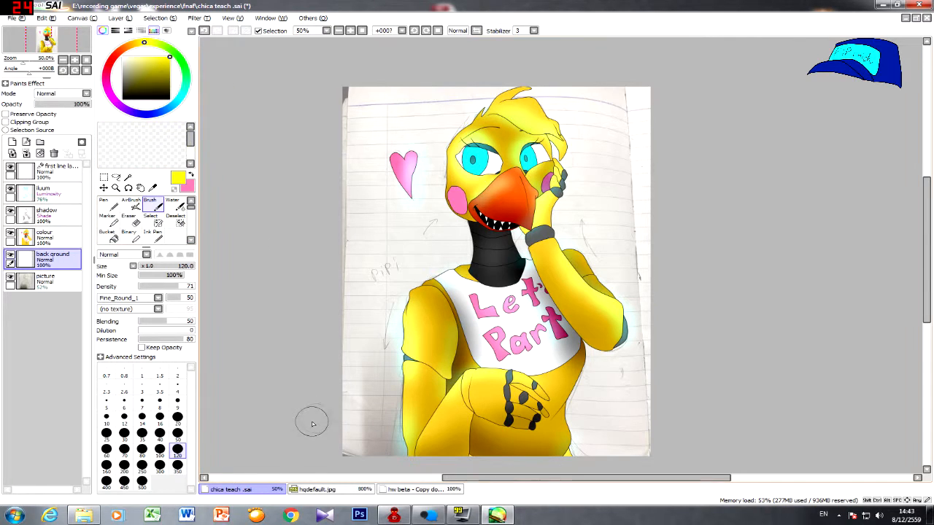
pyautogui.moveTo(313, 417); pyautogui.dragTo(733, 291)
pyautogui.hotkey('ctrl', 'z')
pyautogui.click(142, 482)
pyautogui.moveTo(321, 446)
pyautogui.mouseDown()
pyautogui.moveTo(621, 380)
pyautogui.moveTo(559, 442)
pyautogui.mouseUp()
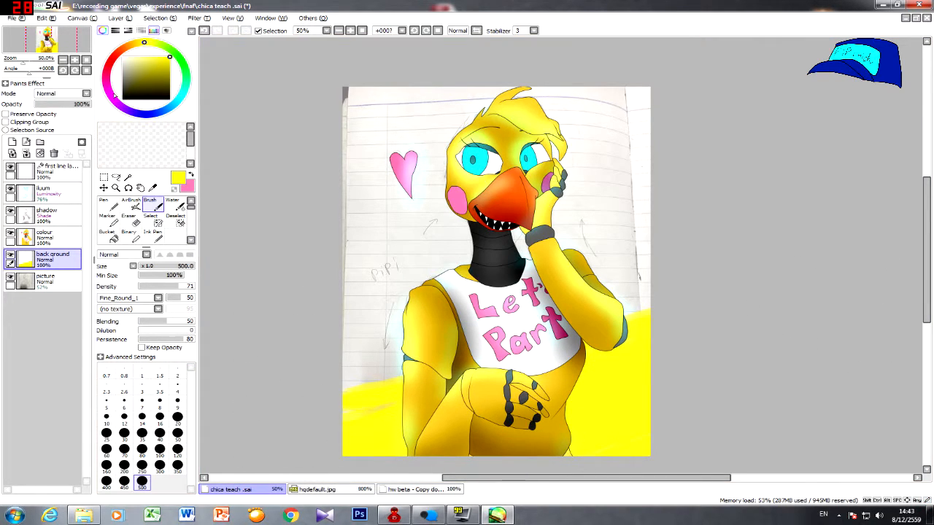
# - Paint a wide pink band above the yellow area, after trying a magenta stroke there and undoing it
pyautogui.click(109, 96)
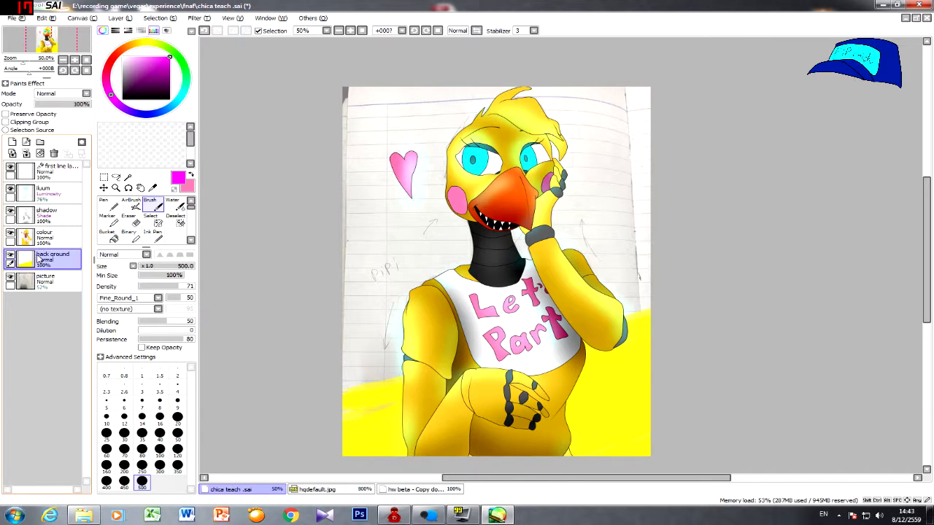
pyautogui.moveTo(278, 358)
pyautogui.mouseDown()
pyautogui.moveTo(656, 330)
pyautogui.moveTo(627, 331)
pyautogui.mouseUp()
pyautogui.hotkey('ctrl', 'z')
pyautogui.press('x')
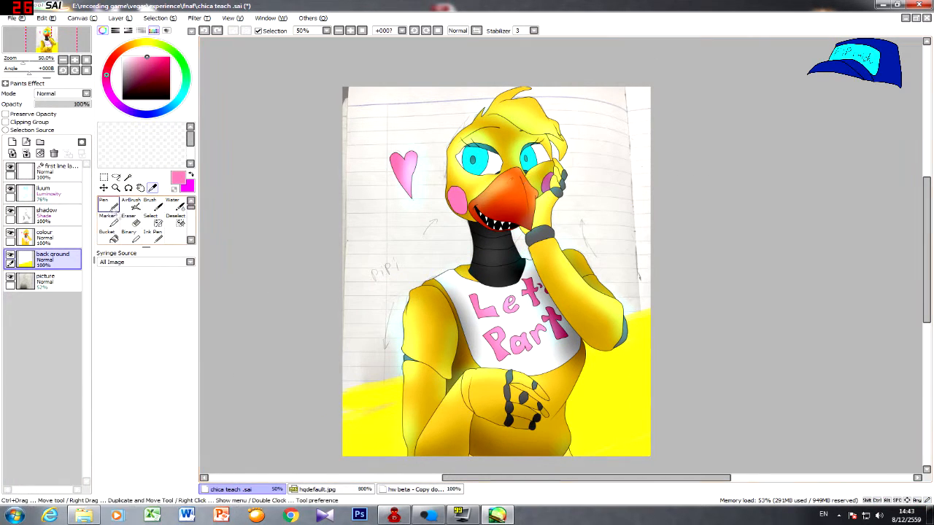
pyautogui.moveTo(321, 321); pyautogui.dragTo(811, 332)
# - Sample orange from the beak and paint it across the upper part of the background
pyautogui.keyDown('alt'); pyautogui.click(514, 182); pyautogui.keyUp('alt')
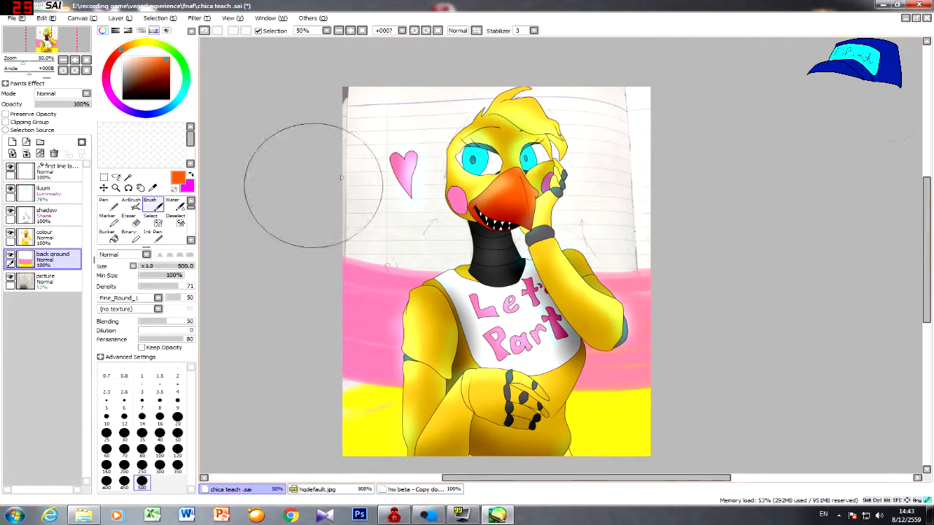
pyautogui.moveTo(313, 183); pyautogui.dragTo(693, 111)
pyautogui.hotkey('ctrl', 'z')
# - Sample the background yellow, paint a broad band between the orange and pink areas, and cover the gap along the upper edge
pyautogui.click(153, 189)
pyautogui.click(613, 427)
pyautogui.click(109, 205)
pyautogui.click(154, 205)
pyautogui.moveTo(321, 248); pyautogui.dragTo(678, 211)
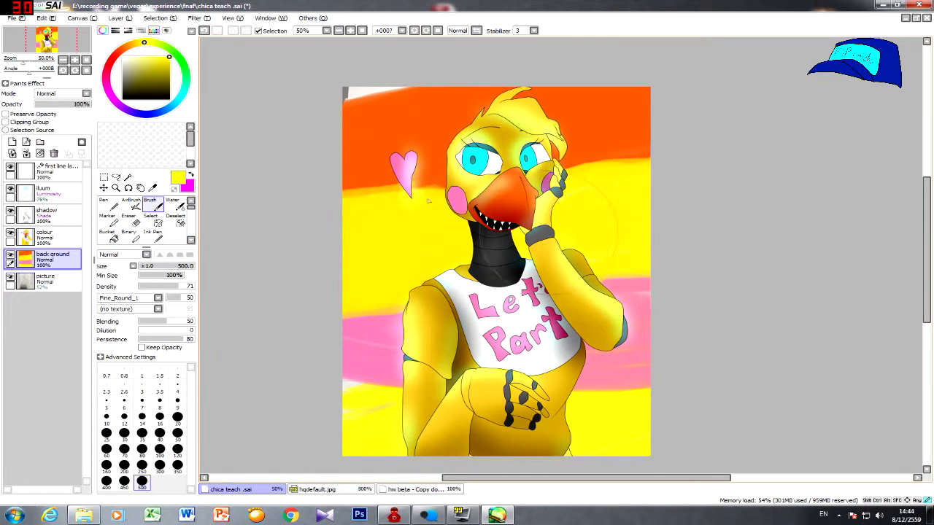
pyautogui.moveTo(321, 80); pyautogui.dragTo(671, 69)
pyautogui.moveTo(496, 271); pyautogui.dragTo(472, 249)
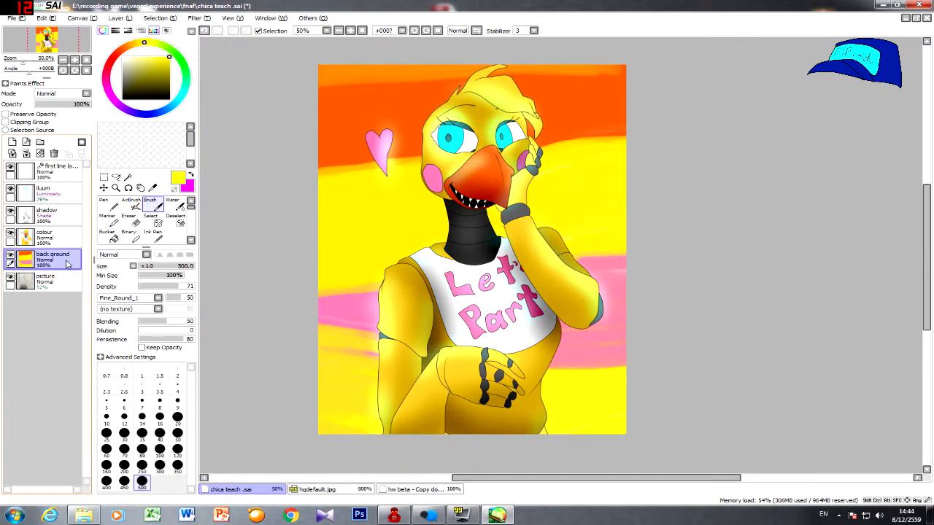
# - Hide the picture layer and shade the background's lower-left corner on the shadow layer with a black AirBrush at size 500
pyautogui.click(51, 214)
pyautogui.click(52, 257)
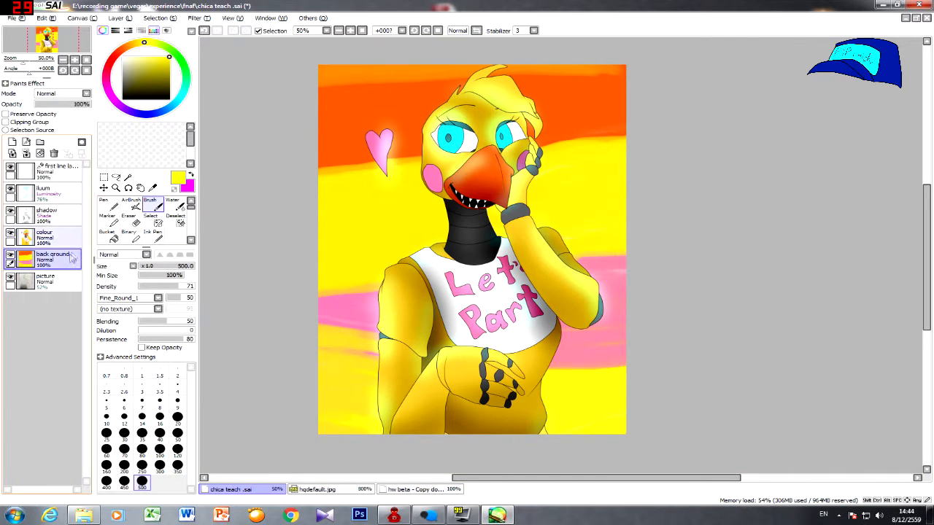
pyautogui.moveTo(75, 105)
pyautogui.mouseDown()
pyautogui.moveTo(56, 106)
pyautogui.moveTo(73, 111)
pyautogui.mouseUp()
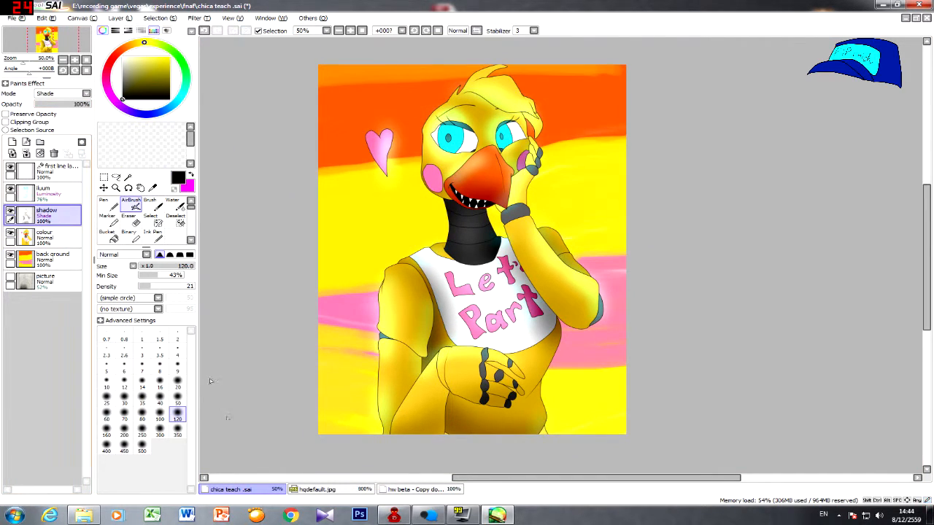
pyautogui.click(142, 446)
pyautogui.moveTo(450, 439); pyautogui.dragTo(310, 401)
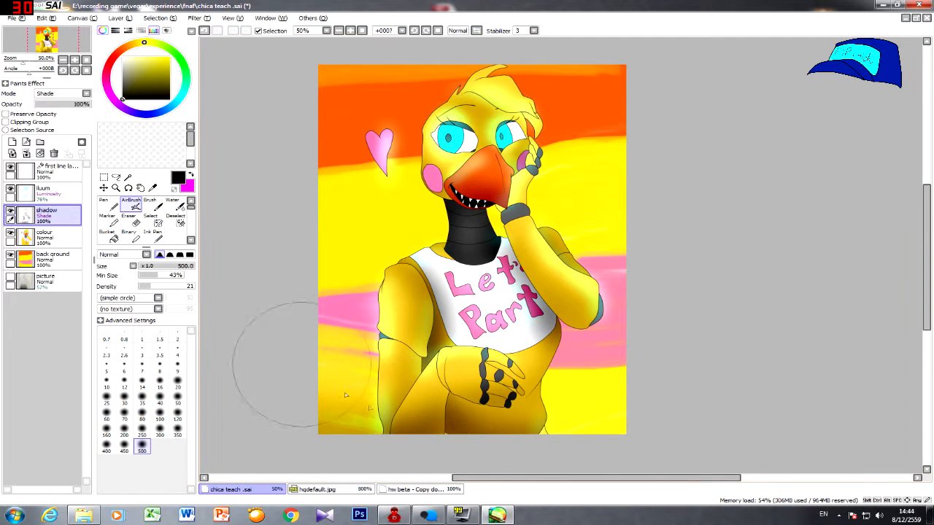
pyautogui.moveTo(401, 437); pyautogui.dragTo(292, 394)
# - Airbrush dark shading along all four edges and corners of the background to form a vignette
pyautogui.moveTo(399, 444)
pyautogui.mouseDown()
pyautogui.moveTo(281, 321)
pyautogui.moveTo(398, 4)
pyautogui.mouseUp()
pyautogui.moveTo(281, 119)
pyautogui.mouseDown()
pyautogui.moveTo(504, 12)
pyautogui.moveTo(389, 33)
pyautogui.moveTo(718, 129)
pyautogui.mouseUp()
pyautogui.moveTo(561, 45)
pyautogui.mouseDown()
pyautogui.moveTo(623, 177)
pyautogui.moveTo(616, 404)
pyautogui.mouseUp()
pyautogui.moveTo(636, 318); pyautogui.dragTo(532, 440)
pyautogui.moveTo(722, 342); pyautogui.dragTo(356, 473)
pyautogui.moveTo(614, 401); pyautogui.dragTo(157, 484)
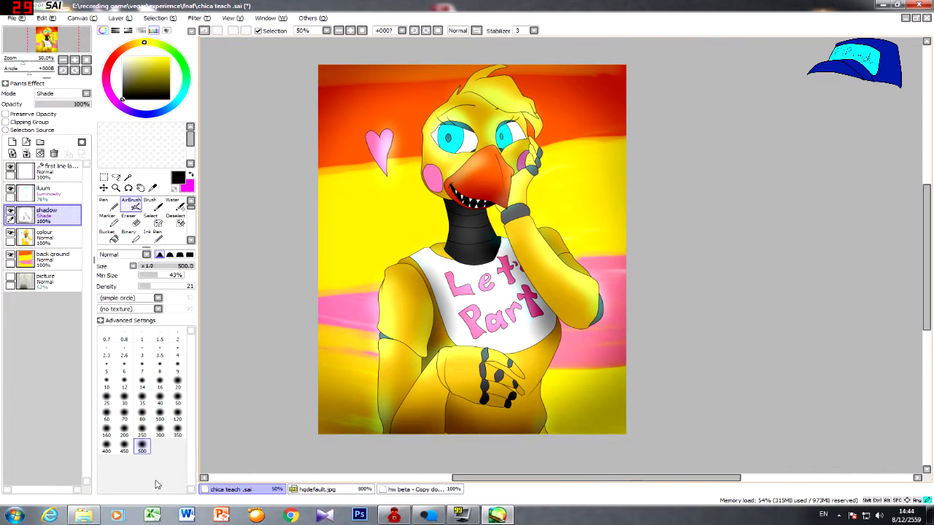
pyautogui.moveTo(563, 436)
pyautogui.mouseDown()
pyautogui.moveTo(282, 351)
pyautogui.moveTo(281, 7)
pyautogui.mouseUp()
pyautogui.moveTo(291, 114)
pyautogui.mouseDown()
pyautogui.moveTo(635, 21)
pyautogui.moveTo(681, 329)
pyautogui.moveTo(516, 490)
pyautogui.mouseUp()
pyautogui.scroll(-1, 626, 299)
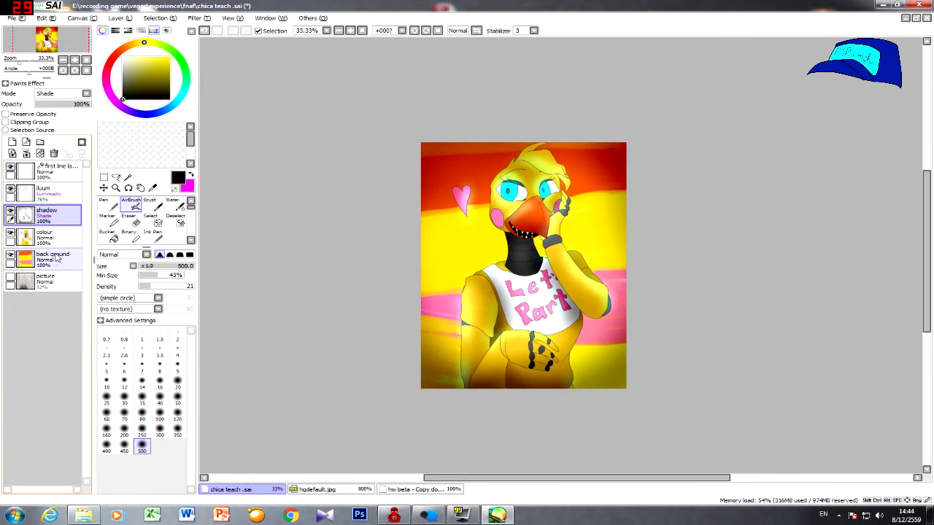
# - Examine the lower layers of the hw beta drawing for comparison, and go back to the chica teach drawing
pyautogui.click(412, 489)
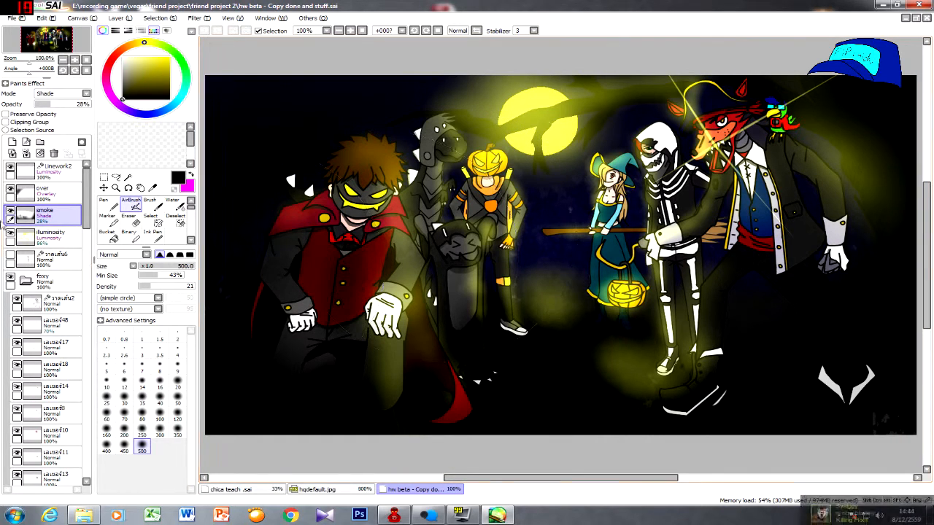
pyautogui.scroll(-10, 80, 329)
pyautogui.scroll(-10, 80, 350)
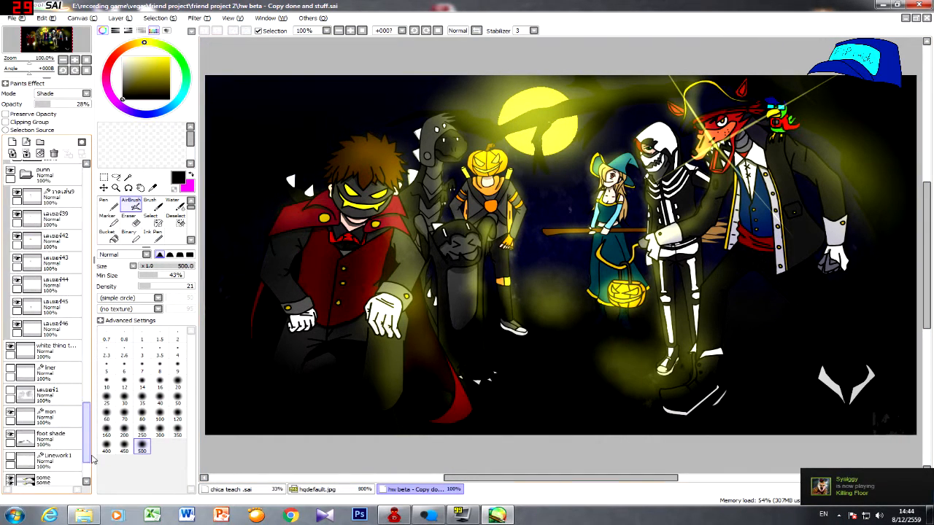
pyautogui.click(248, 490)
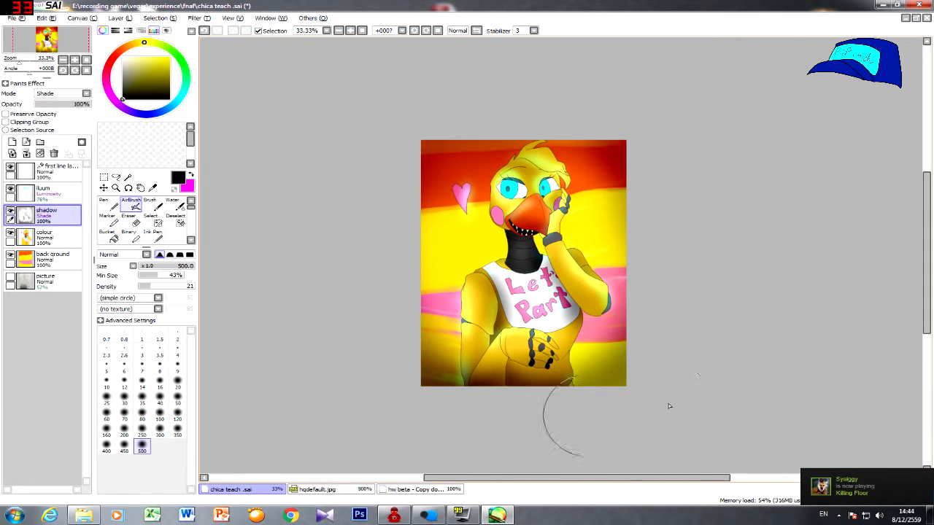
# - Examine the shaded background and figure from close up and from a distance
pyautogui.scroll(1, 623, 394)
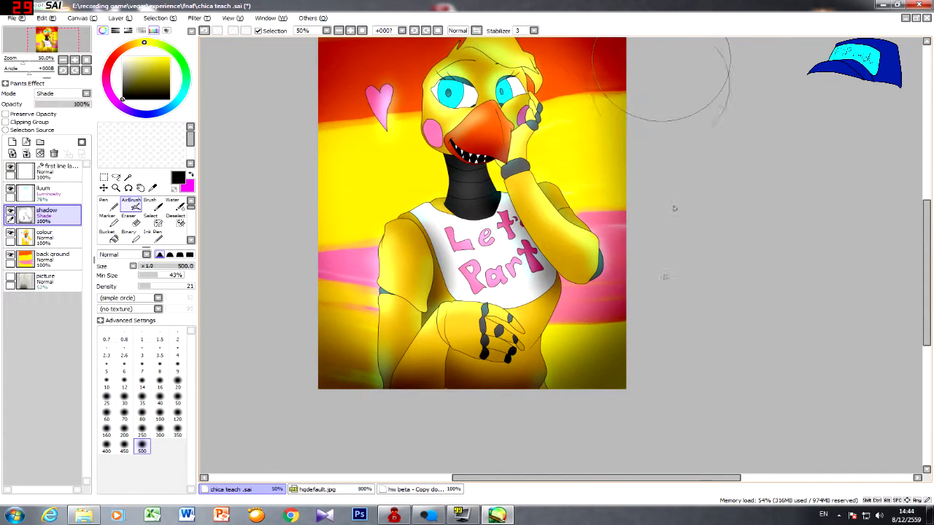
pyautogui.scroll(-1, 635, 328)
pyautogui.scroll(1, 643, 240)
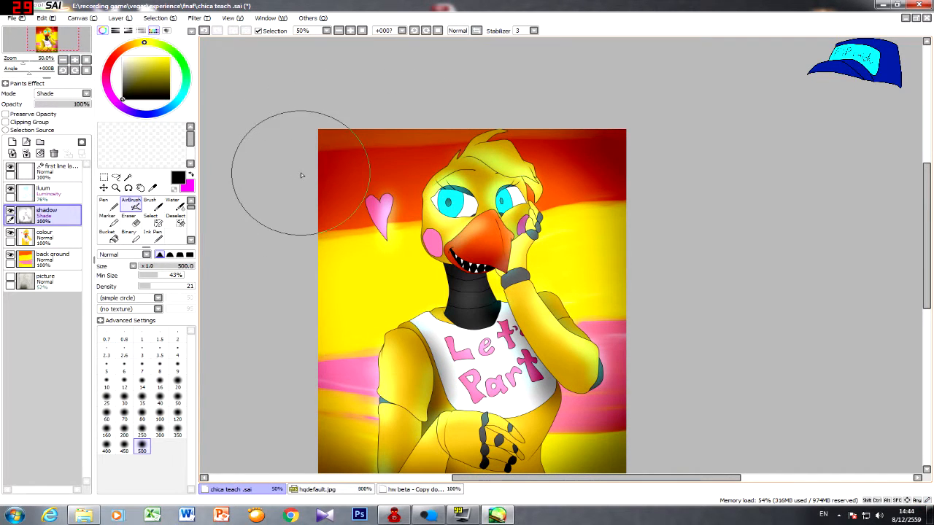
pyautogui.scroll(-1, 605, 292)
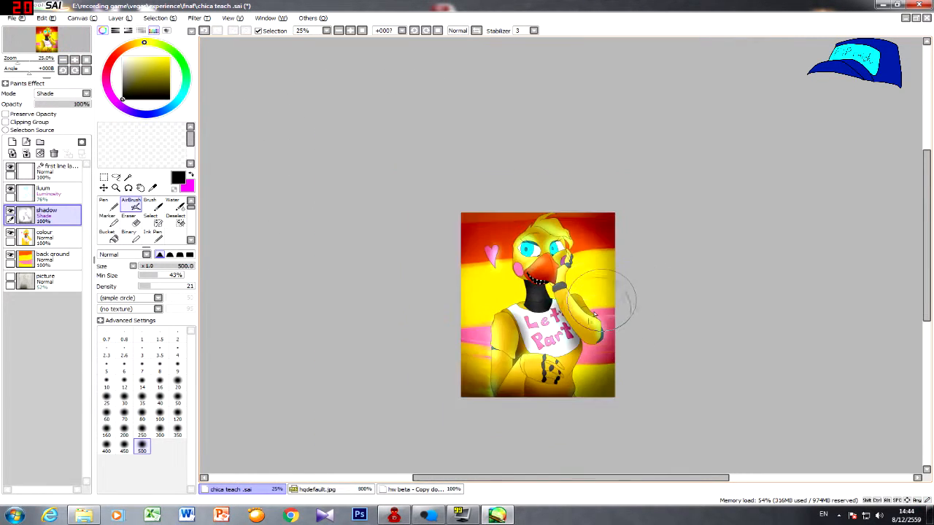
pyautogui.scroll(1, 625, 323)
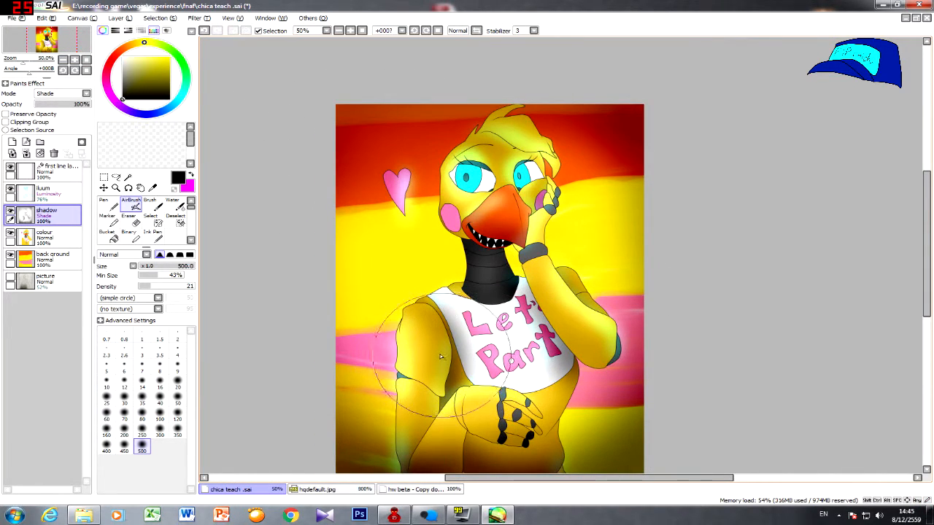
# - Check the whole shaded drawing once more and save it in its existing SAI file
pyautogui.scroll(-1, 437, 361)
pyautogui.scroll(1, 413, 374)
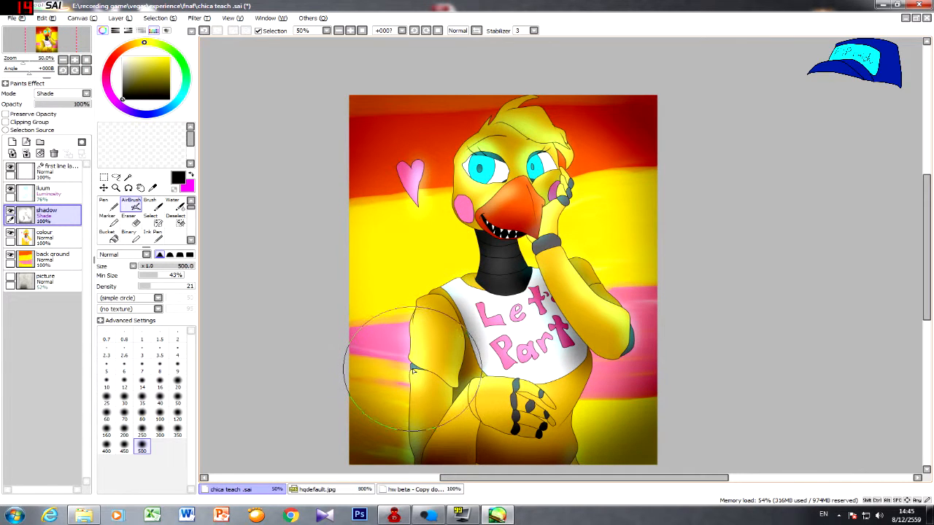
pyautogui.scroll(-1, 479, 308)
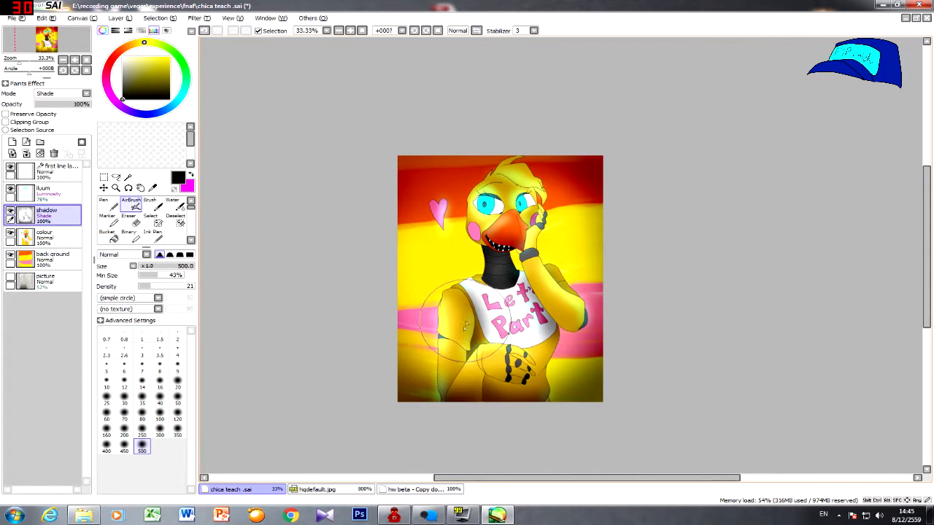
pyautogui.scroll(1, 465, 325)
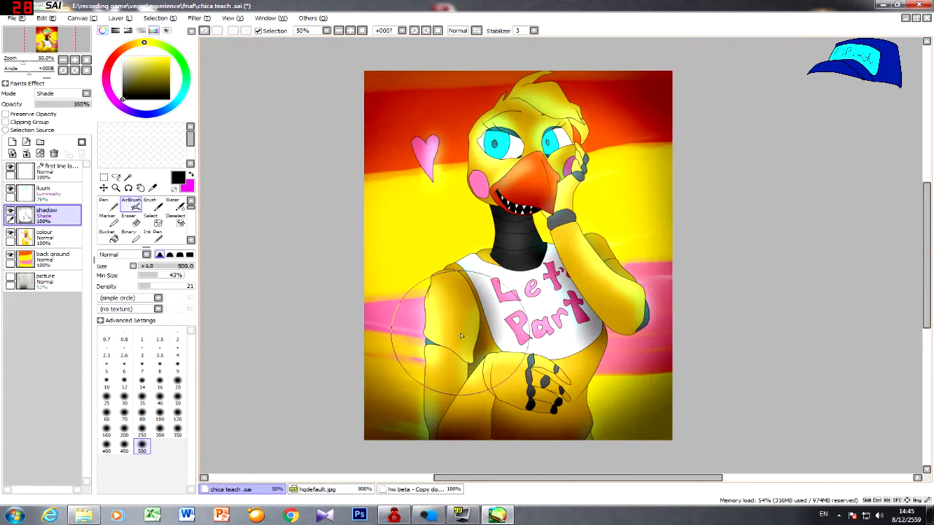
pyautogui.click(13, 17)
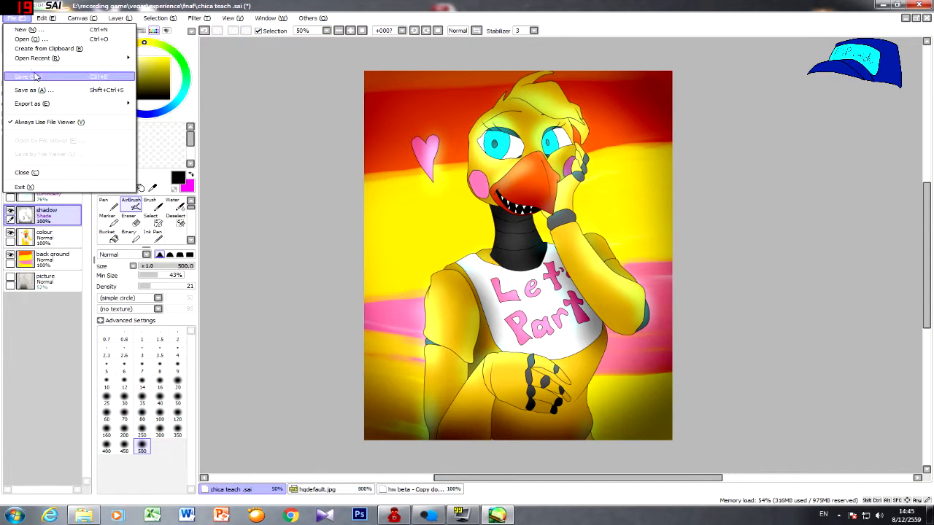
pyautogui.click(28, 76)
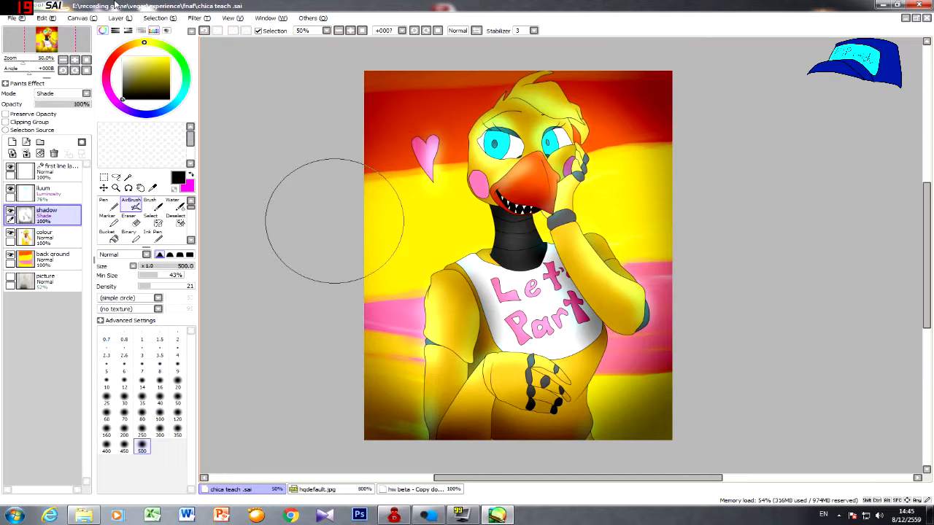
# - Save a copy of the drawing in the fnaf folder as chica teach .png, using PNG type and the 24bpp RGB pixel format
pyautogui.click(11, 17)
pyautogui.click(132, 4)
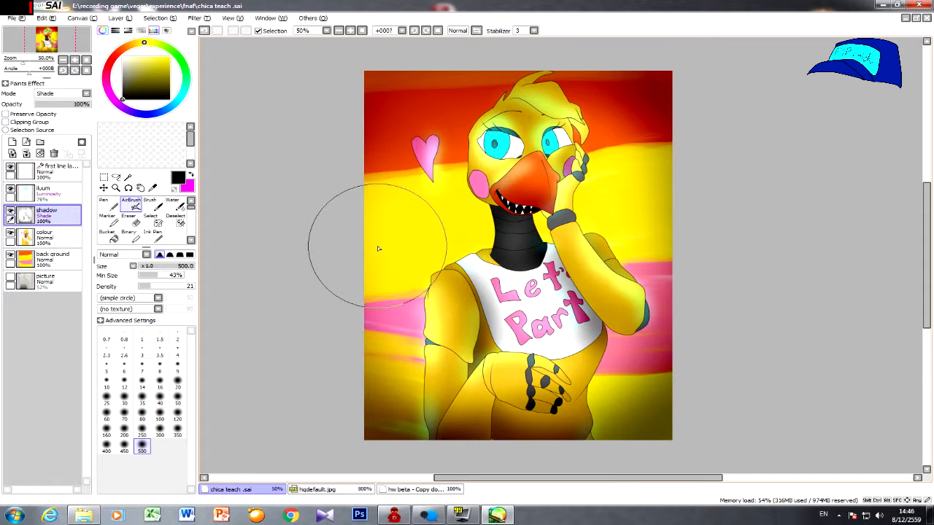
pyautogui.hotkey('ctrl', 'shift', 's')
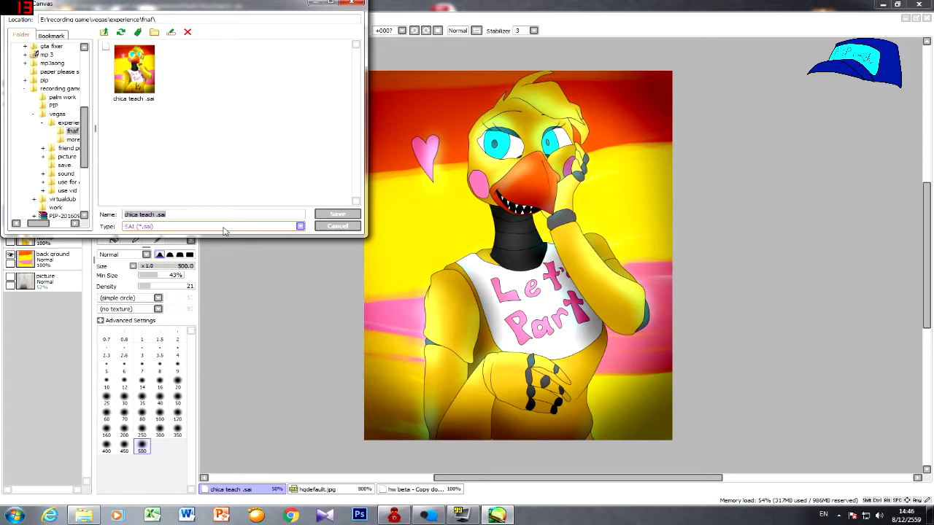
pyautogui.click(224, 227)
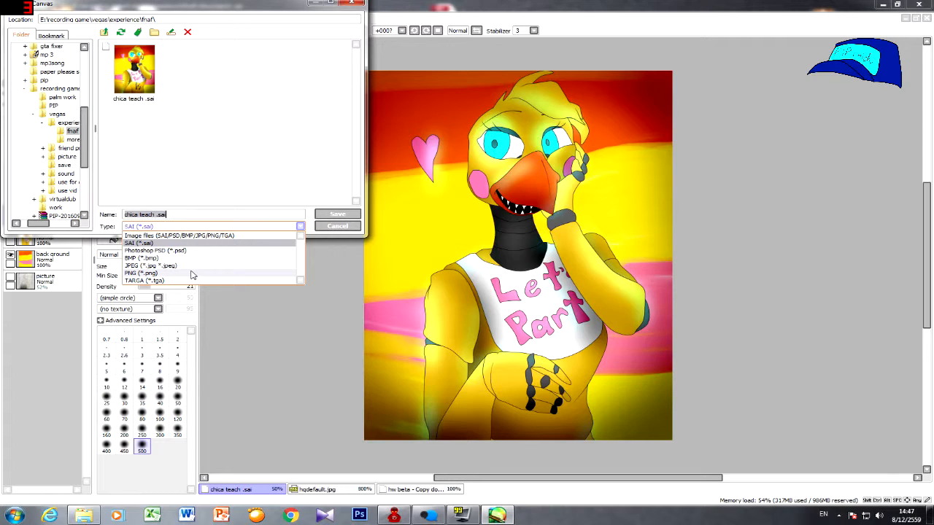
pyautogui.click(299, 229)
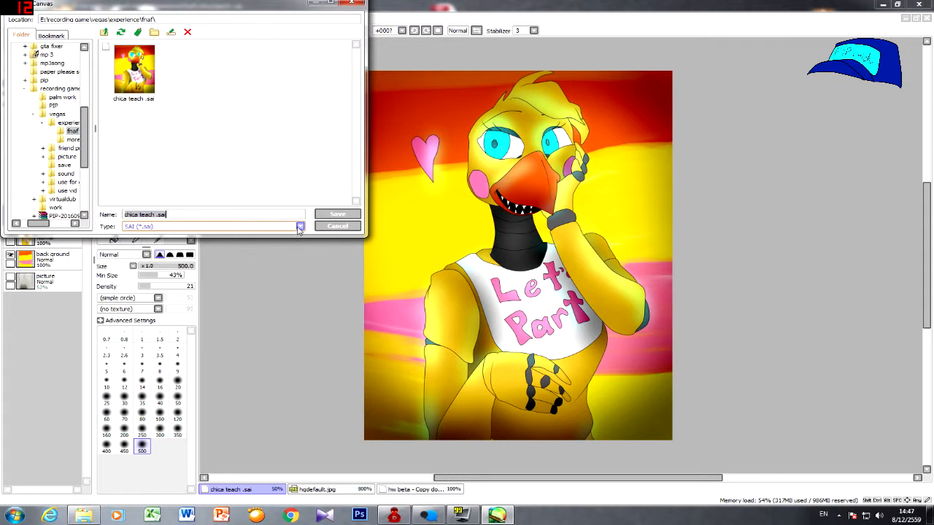
pyautogui.click(298, 227)
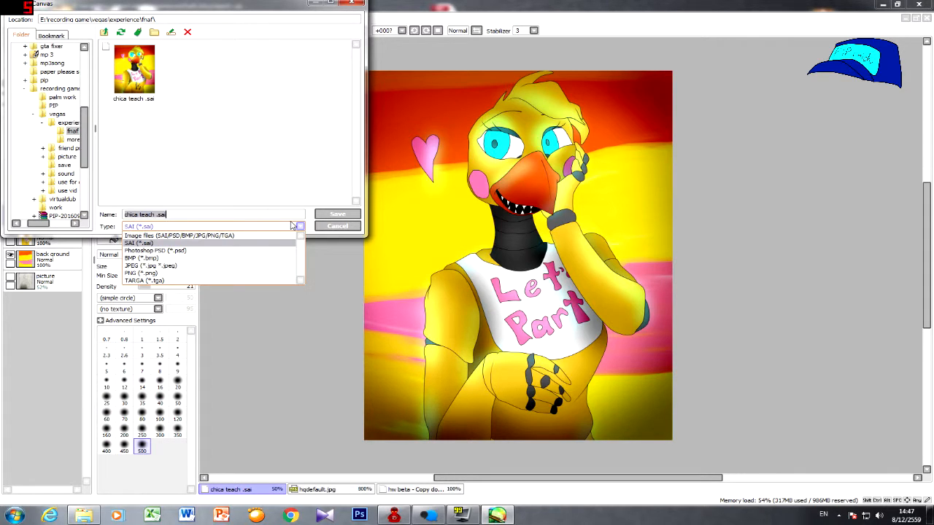
pyautogui.click(197, 273)
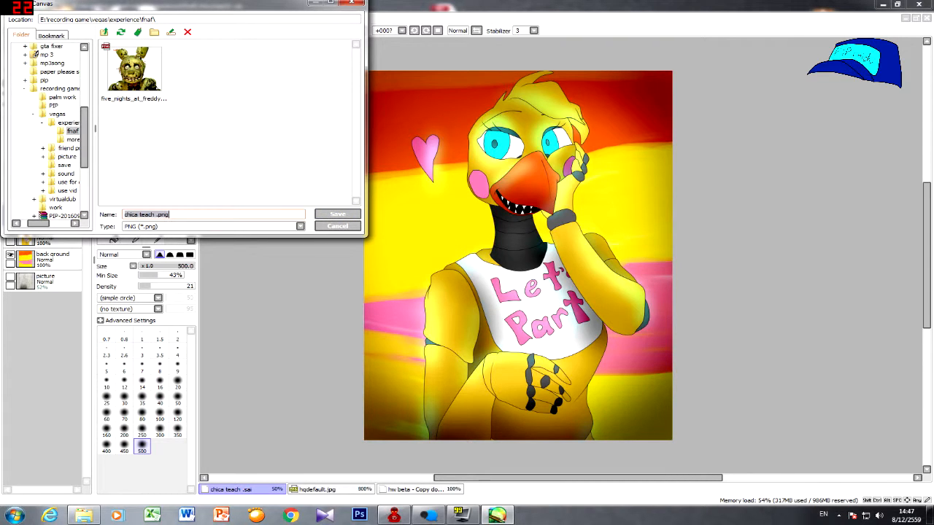
pyautogui.click(339, 214)
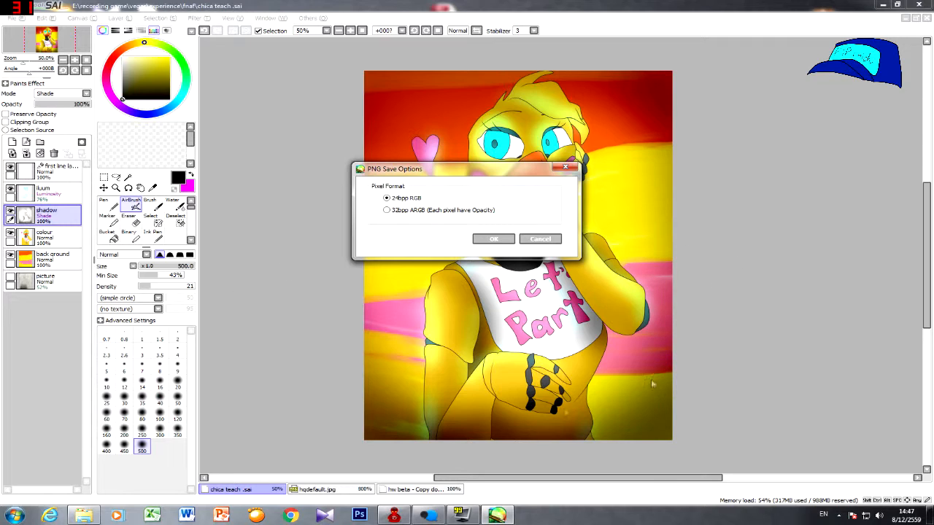
pyautogui.click(386, 212)
pyautogui.click(395, 202)
pyautogui.click(502, 240)
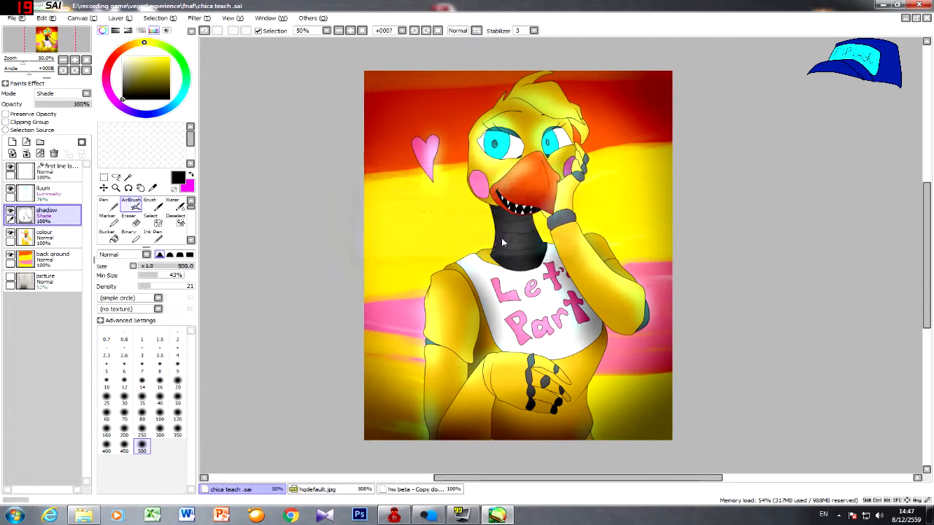